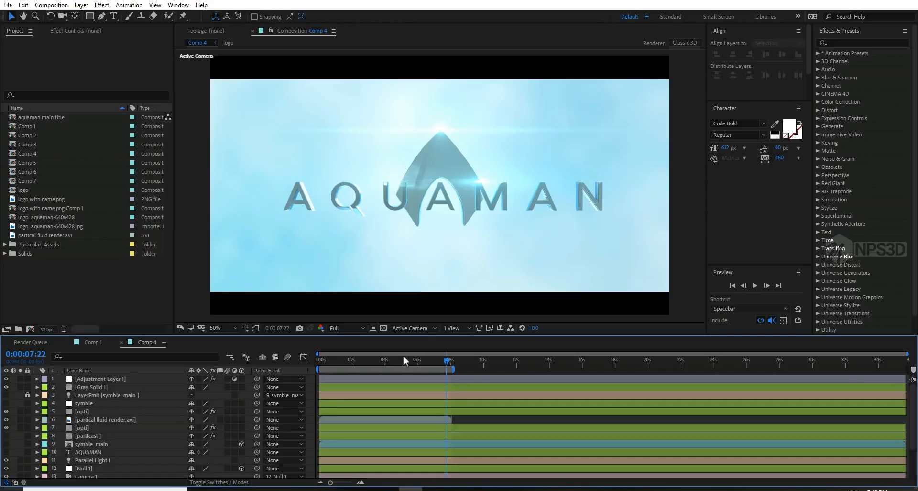
Review the finished Aquaman title animation in Comp 4 at several points between about 4 and 6 seconds
{"action": "left_click", "coordinate": [390, 360]}
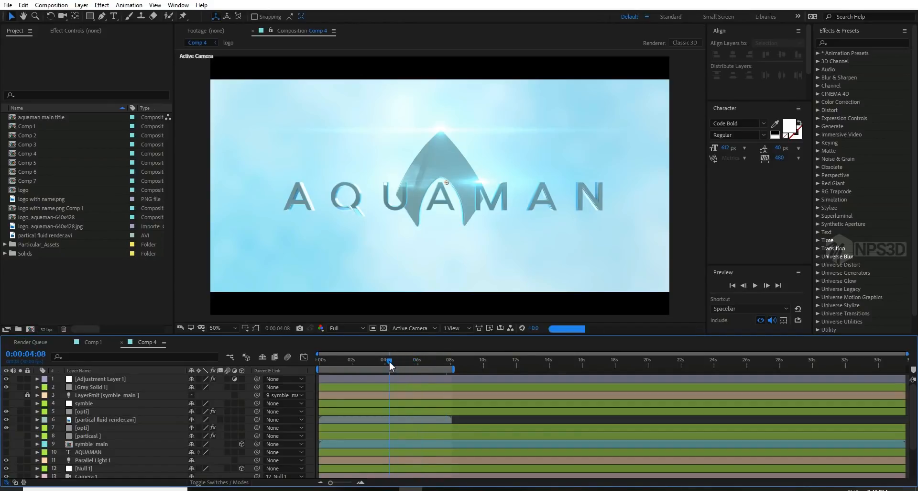
{"action": "left_click", "coordinate": [417, 364]}
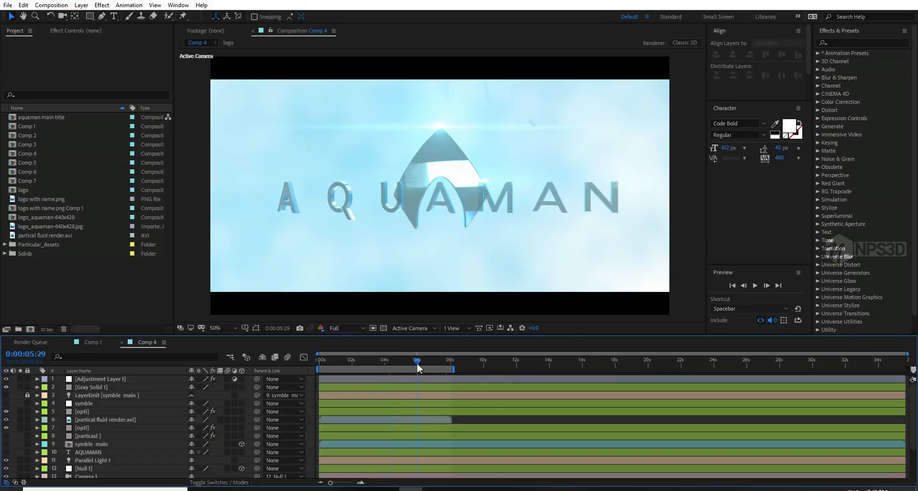
{"action": "left_click", "coordinate": [386, 364]}
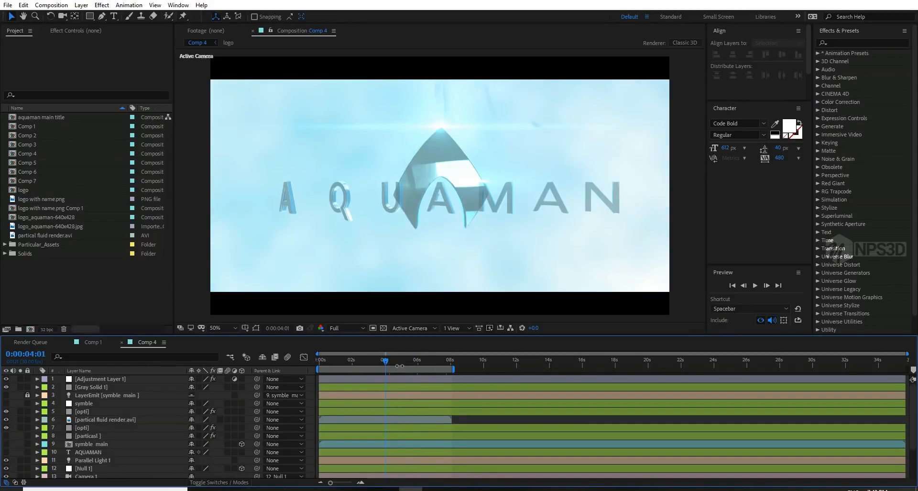
{"action": "left_click", "coordinate": [417, 364]}
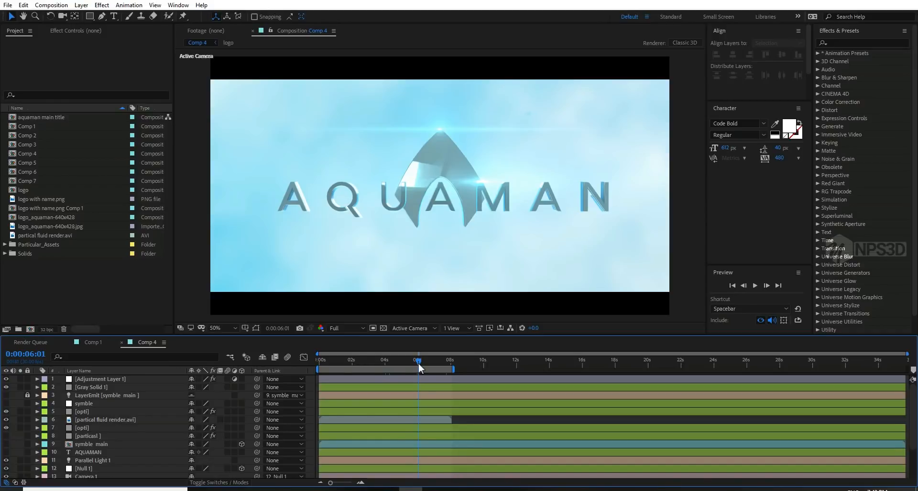
Create a new composition, Comp 8, with a width of 1920 px and a height of 1080 px
{"action": "left_click", "coordinate": [30, 330]}
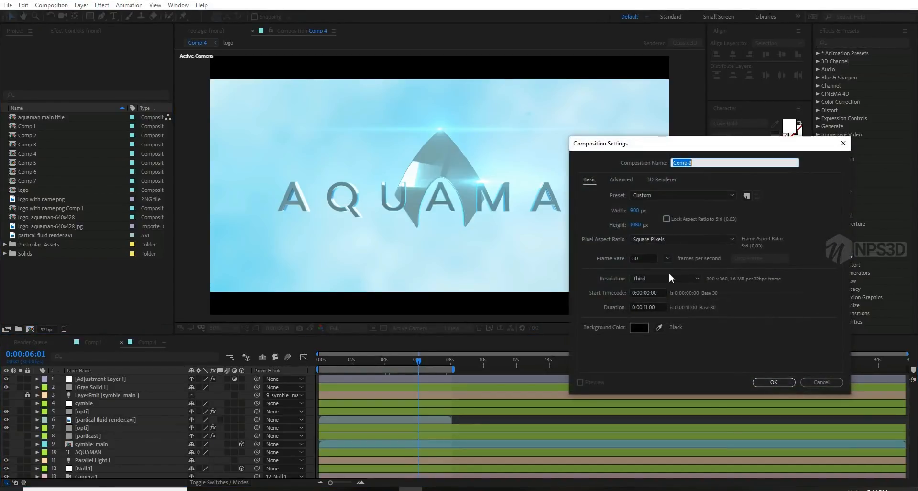
{"action": "left_click", "coordinate": [636, 211]}
{"action": "type", "text": "10"}
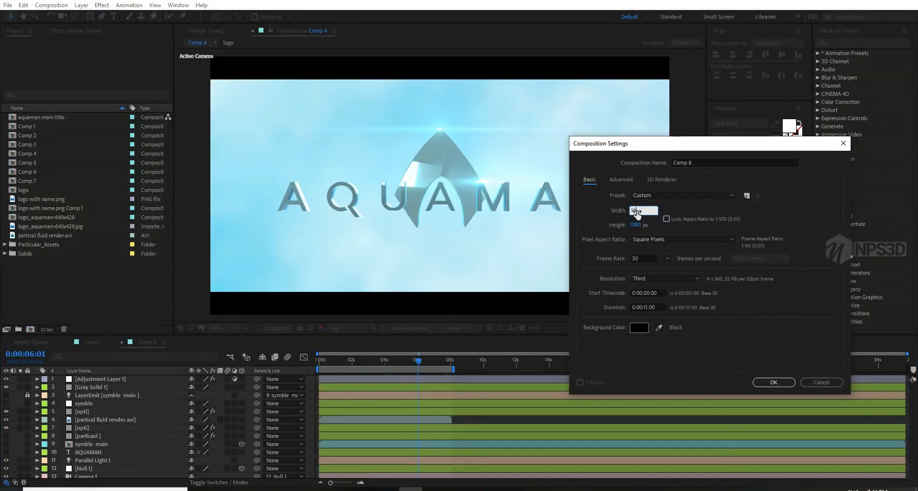
{"action": "type", "text": "920"}
{"action": "key", "text": "Tab"}
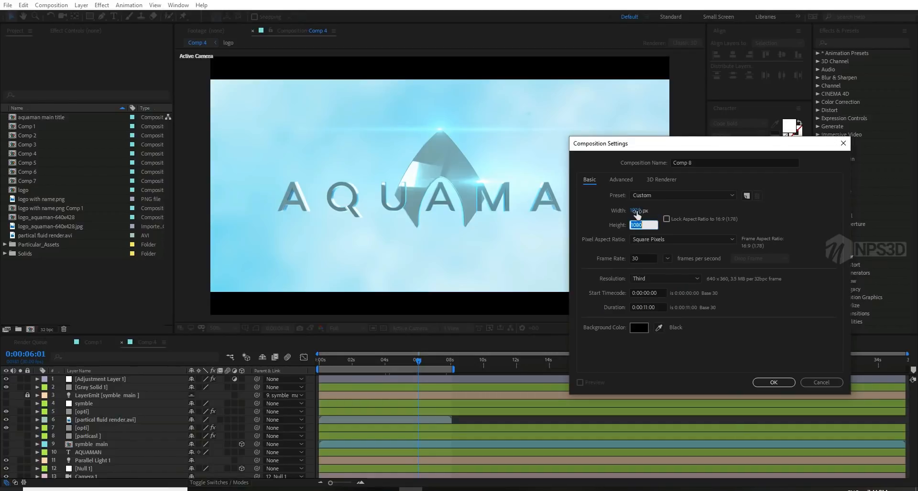
{"action": "key", "text": "Return"}
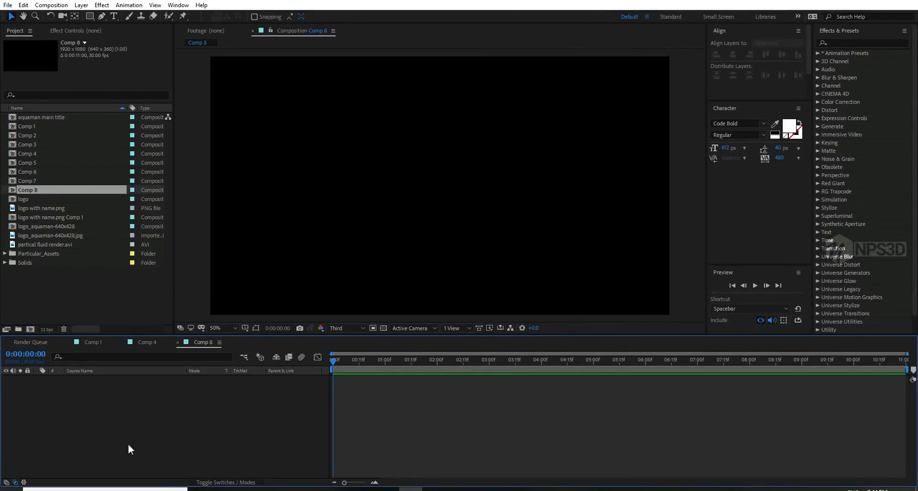
Add a comp-sized solid named bg to the new composition
{"action": "right_click", "coordinate": [172, 424]}
{"action": "mouse_move", "coordinate": [205, 320]}
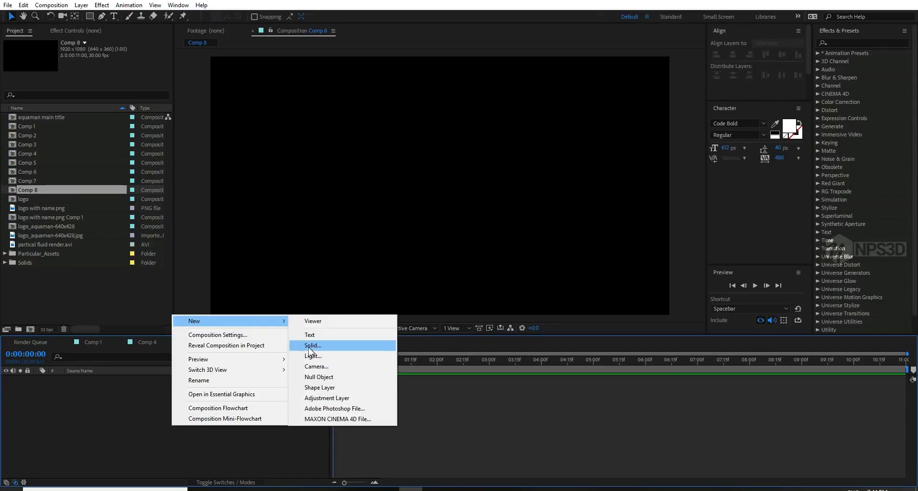
{"action": "left_click", "coordinate": [307, 349]}
{"action": "type", "text": "b"}
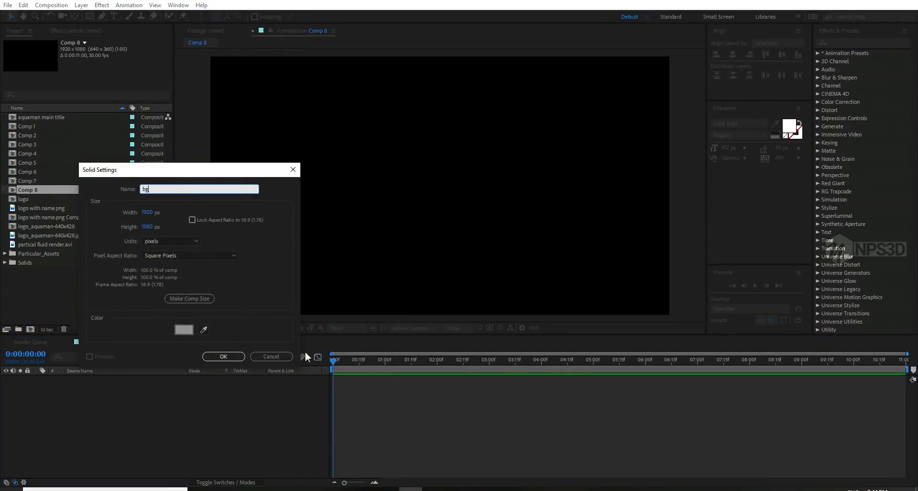
{"action": "type", "text": "g"}
{"action": "key", "text": "Return"}
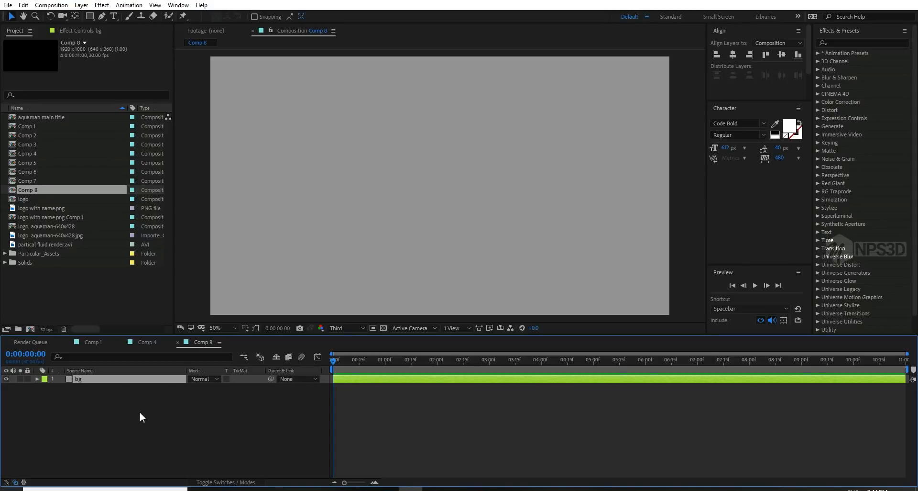
Find the Blablablabla effect, apply it to the bg solid and scrub through the timeline
{"action": "key", "text": "ctrl+space"}
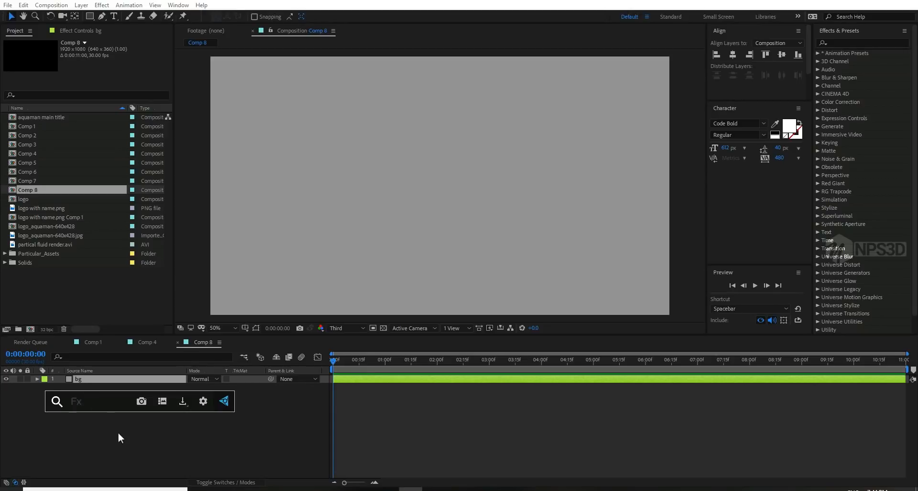
{"action": "type", "text": "blisa"}
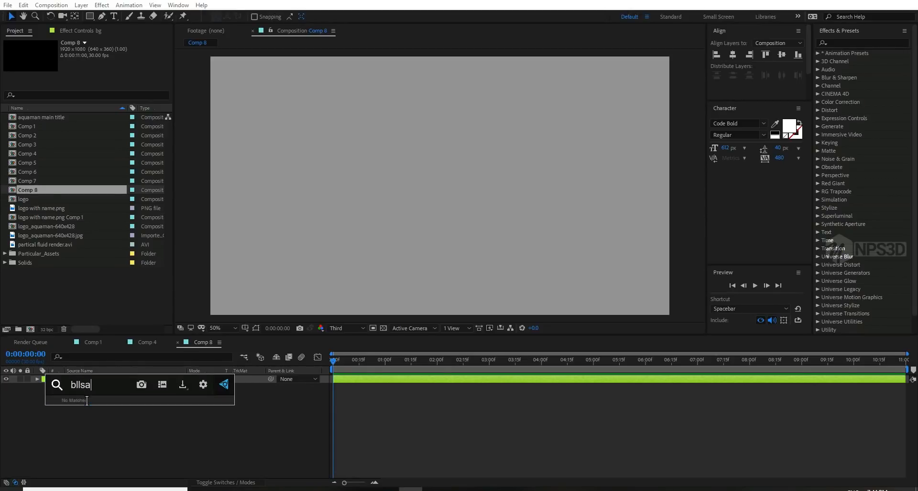
{"action": "key", "text": "BackSpace"}
{"action": "key", "text": "BackSpace"}
{"action": "key", "text": "BackSpace"}
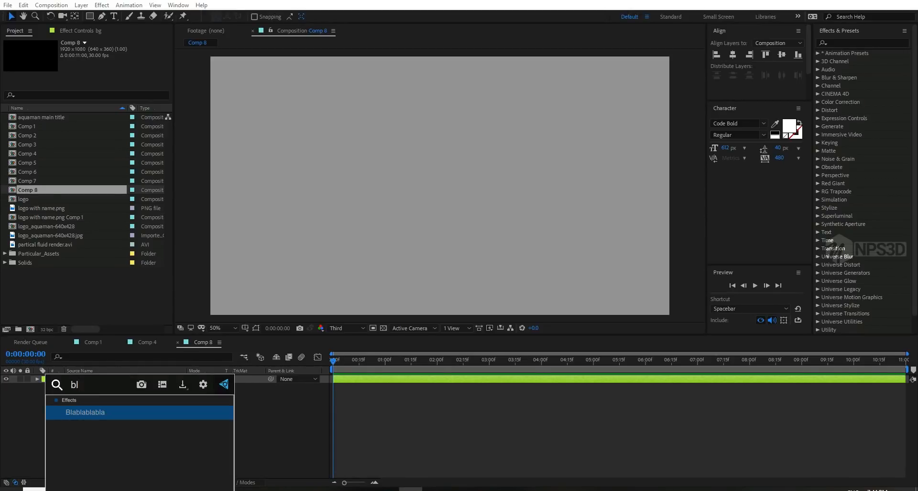
{"action": "type", "text": "ablalalalalall"}
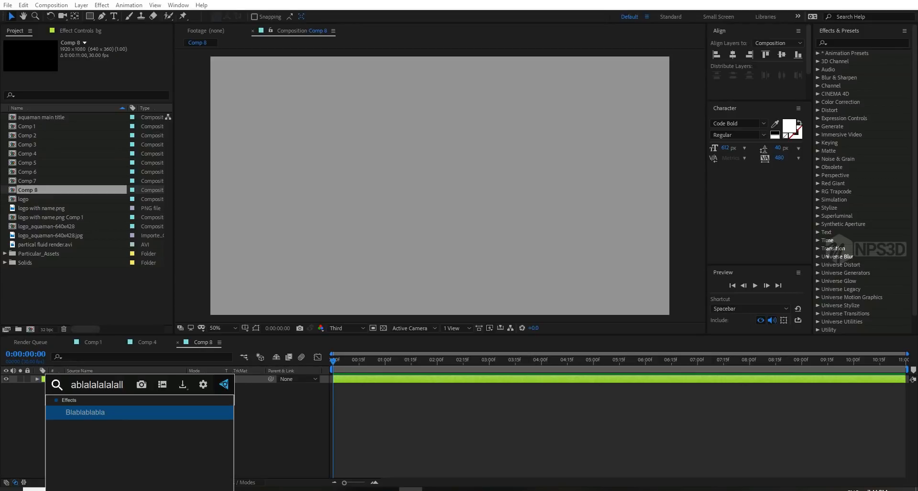
{"action": "key", "text": "Return"}
{"action": "left_click", "coordinate": [408, 363]}
{"action": "left_click_drag", "start_coordinate": [432, 367], "coordinate": [236, 399]}
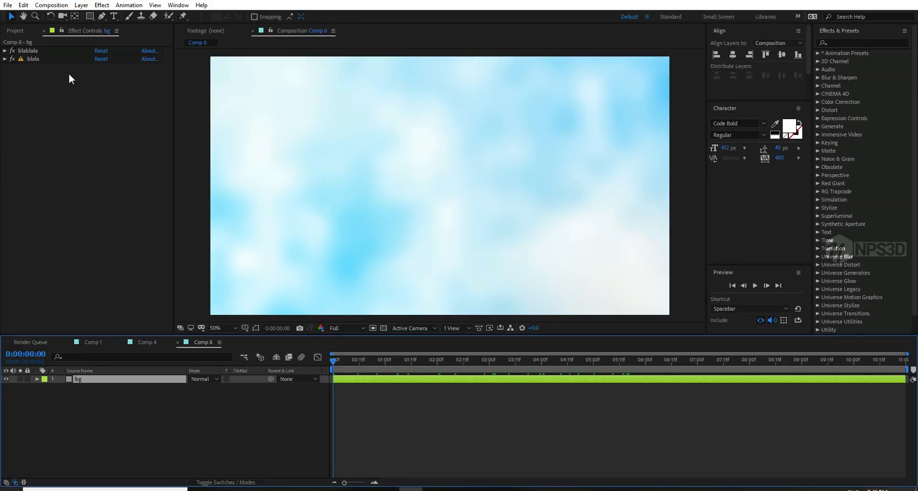
Delete the blablala and blala effects from the bg layer
{"action": "left_click", "coordinate": [36, 60]}
{"action": "key", "text": "Return"}
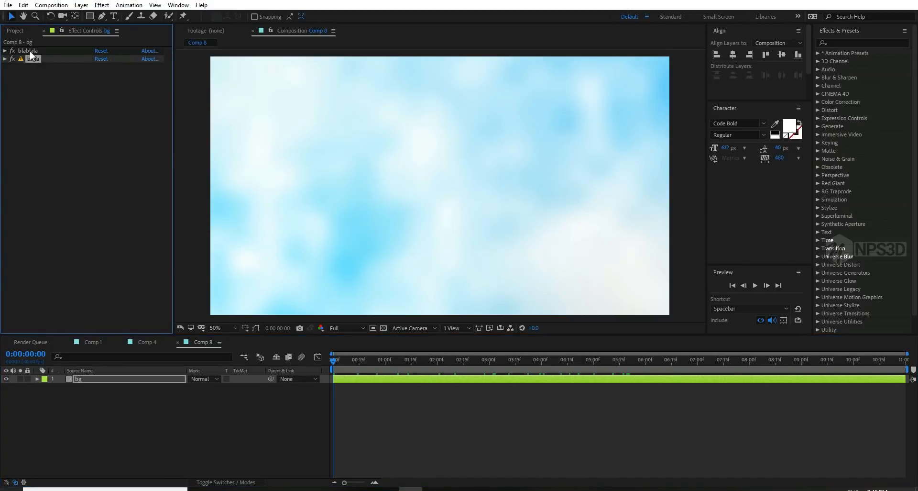
{"action": "left_click", "coordinate": [30, 52]}
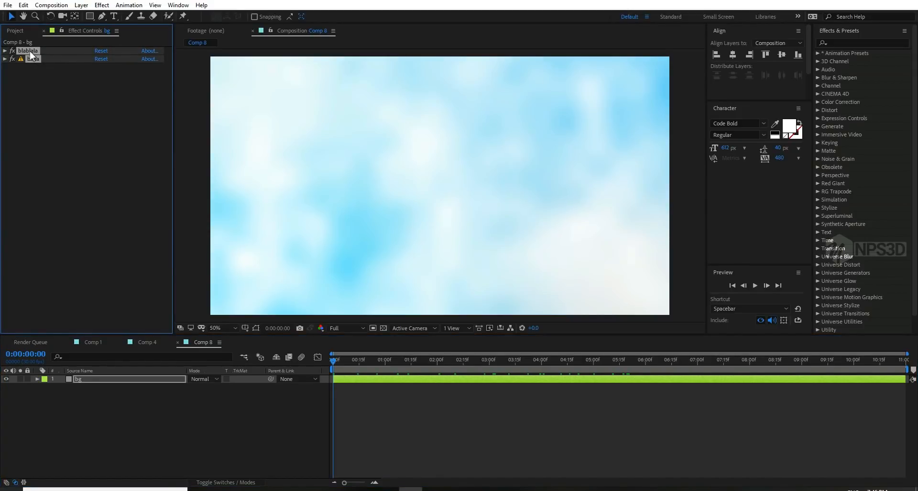
{"action": "key", "text": "Delete"}
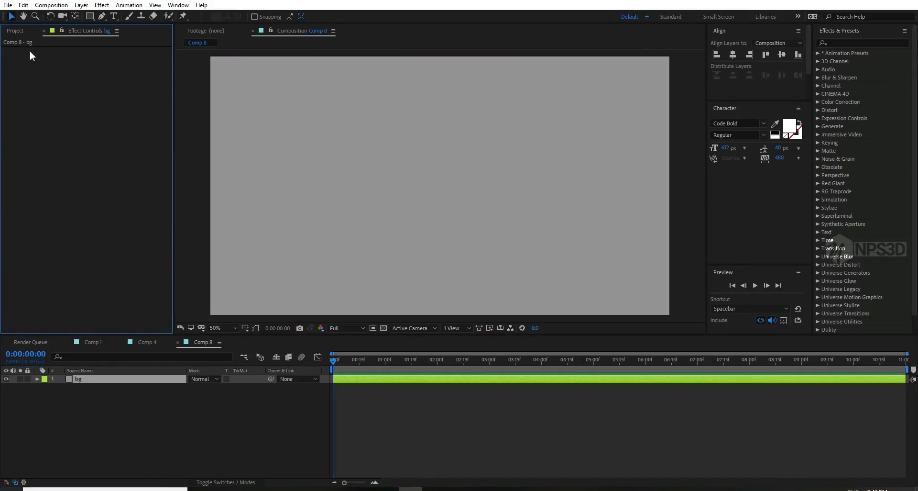
Search for and apply the Fractal Noise effect to the bg layer
{"action": "key", "text": "ctrl+space"}
{"action": "left_click", "coordinate": [88, 386]}
{"action": "left_click", "coordinate": [85, 379]}
{"action": "key", "text": "ctrl+space"}
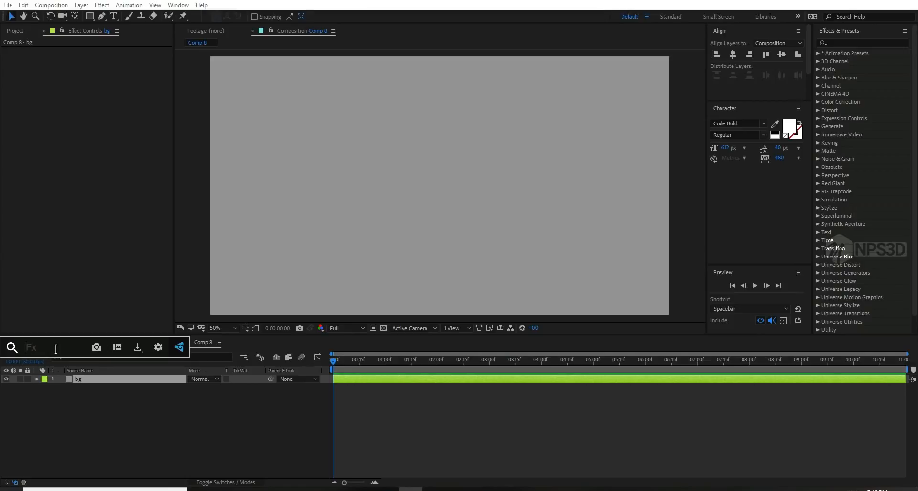
{"action": "type", "text": "frAC"}
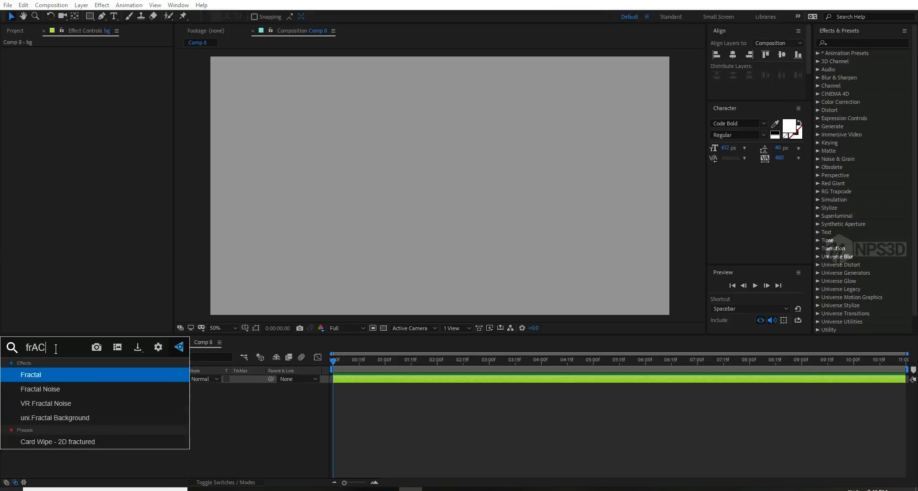
{"action": "key", "text": "Down"}
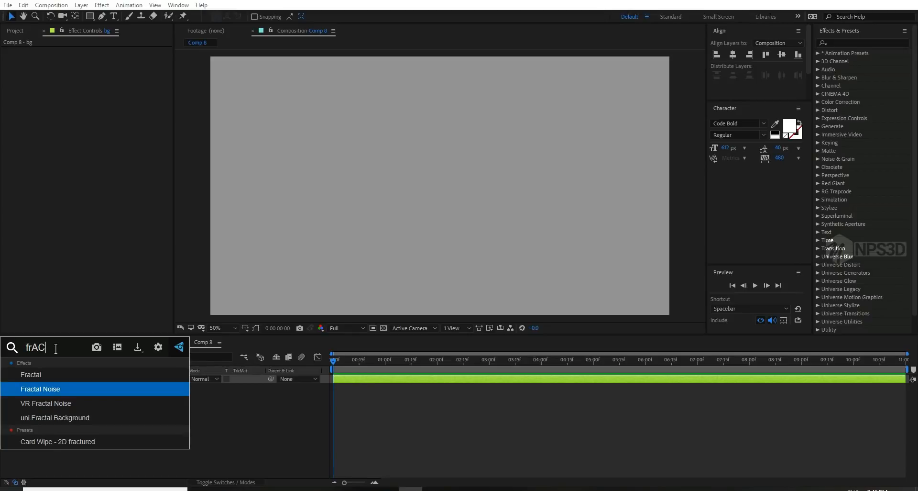
{"action": "key", "text": "Return"}
{"action": "key", "text": "Caps_Lock"}
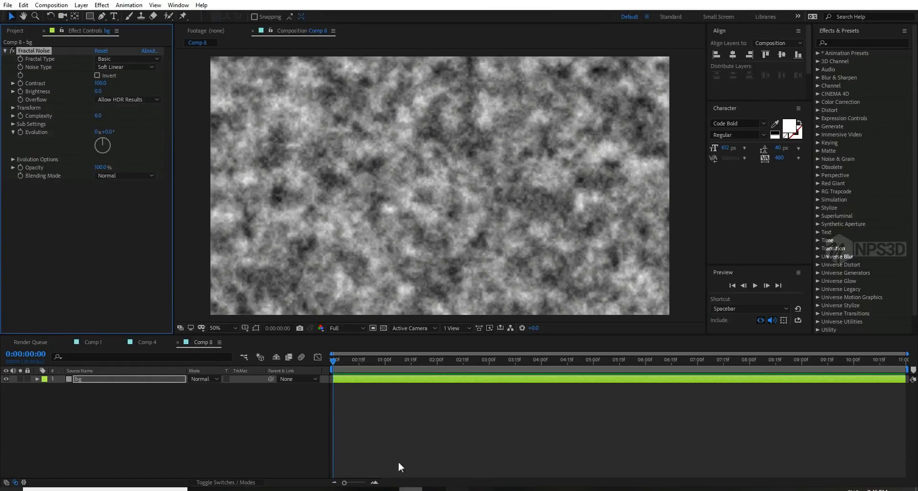
Try a lower Fractal Noise brightness and restore it to 0
{"action": "mouse_move", "coordinate": [336, 361]}
{"action": "left_mouse_down"}
{"action": "mouse_move", "coordinate": [399, 367]}
{"action": "mouse_move", "coordinate": [324, 368]}
{"action": "left_mouse_up"}
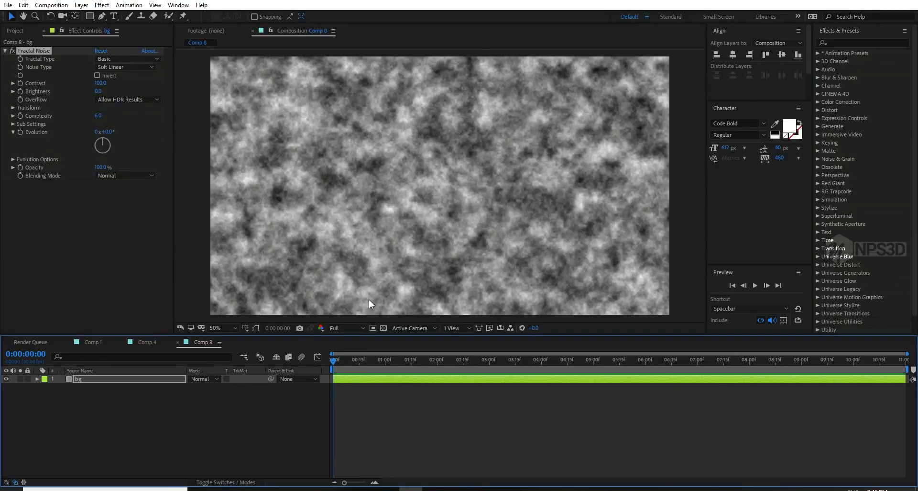
{"action": "left_click_drag", "start_coordinate": [348, 373], "coordinate": [330, 367]}
{"action": "left_click_drag", "start_coordinate": [99, 91], "coordinate": [88, 93]}
{"action": "left_click", "coordinate": [100, 91]}
{"action": "type", "text": "0"}
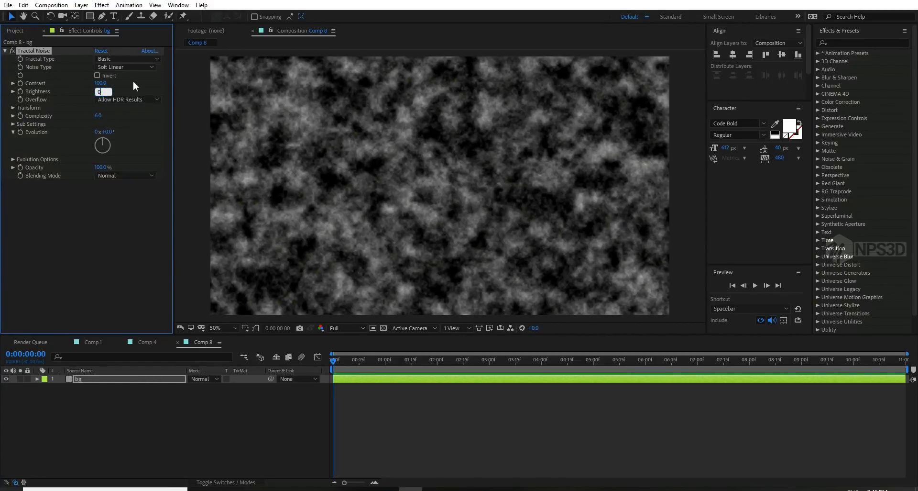
{"action": "key", "text": "Return"}
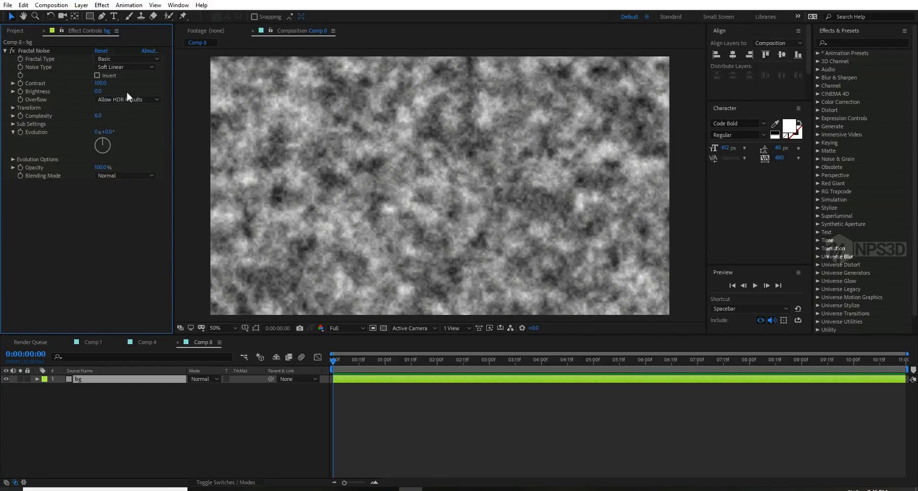
Set the Fractal Noise complexity to 2 and increase its transform scale to about 299
{"action": "left_click", "coordinate": [11, 116]}
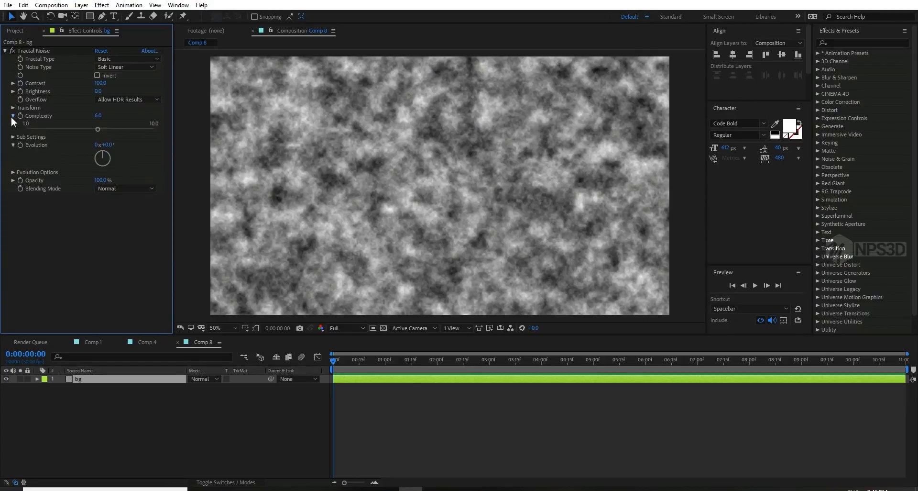
{"action": "type", "text": "1"}
{"action": "key", "text": "Return"}
{"action": "left_click", "coordinate": [99, 117]}
{"action": "type", "text": "2"}
{"action": "key", "text": "Return"}
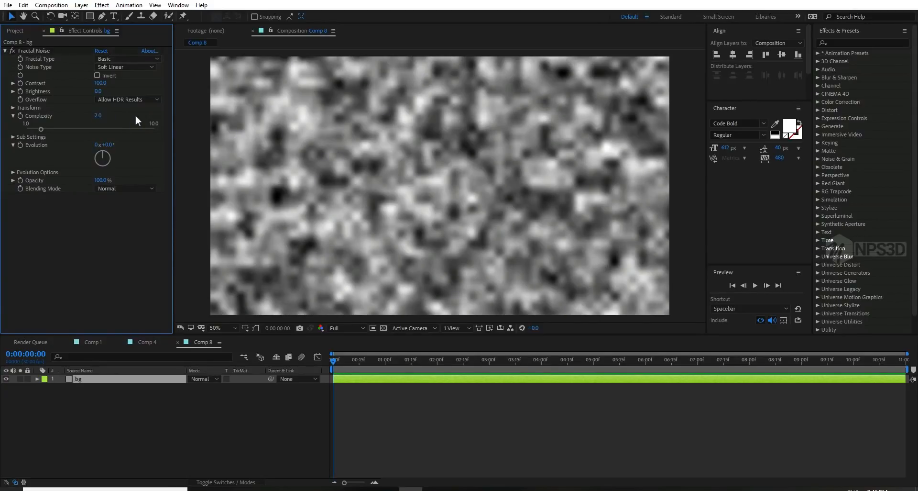
{"action": "left_click", "coordinate": [13, 108]}
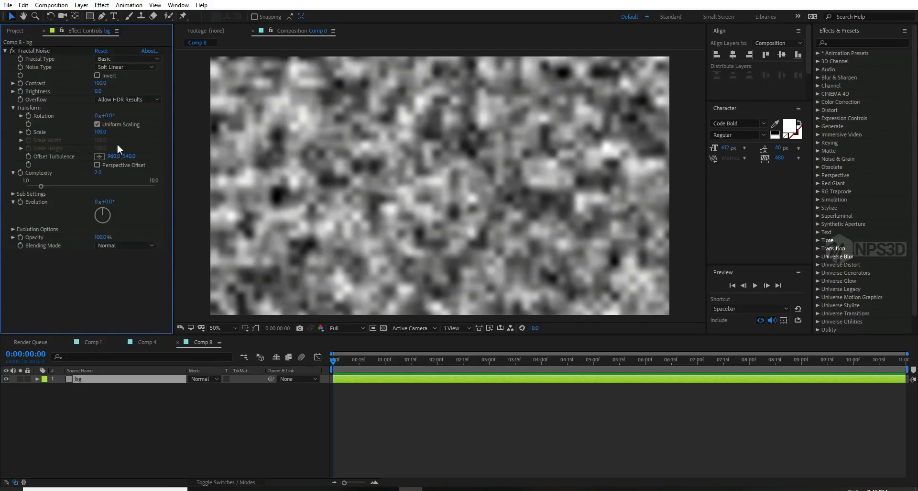
{"action": "left_click_drag", "start_coordinate": [101, 131], "coordinate": [168, 132]}
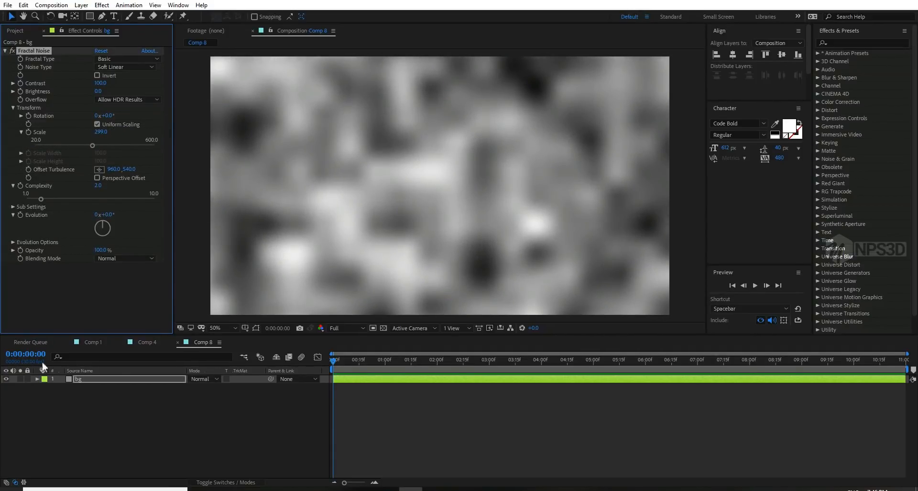
Compare fractal types, settle on Dynamic for the Fractal Noise, and set its overflow to Clip
{"action": "left_click", "coordinate": [121, 59]}
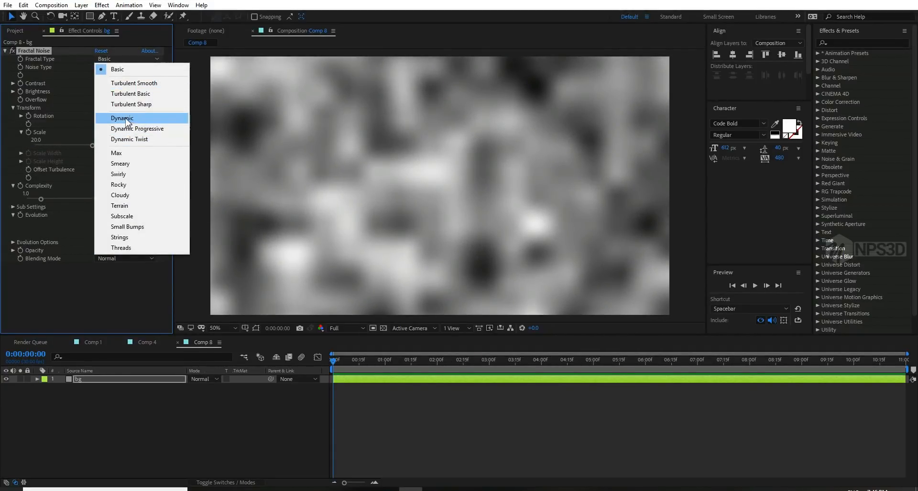
{"action": "left_click", "coordinate": [124, 117]}
{"action": "left_click", "coordinate": [115, 61]}
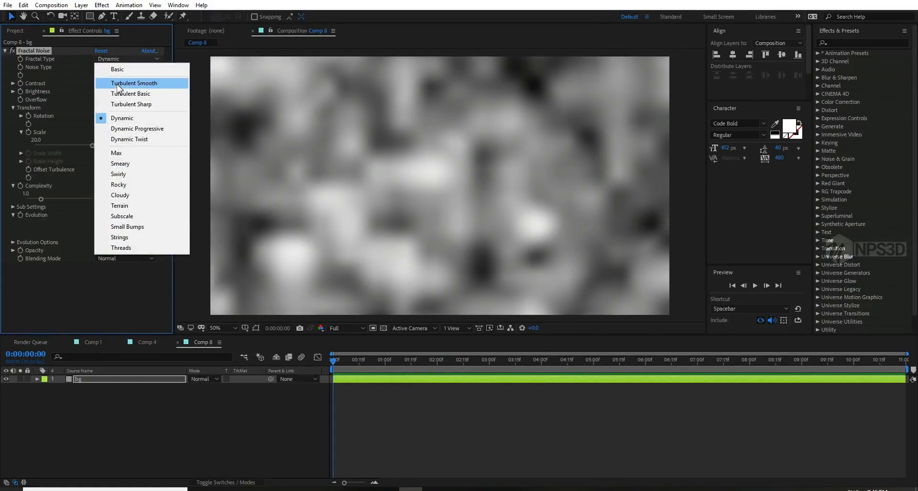
{"action": "left_click", "coordinate": [117, 79]}
{"action": "left_click", "coordinate": [124, 59]}
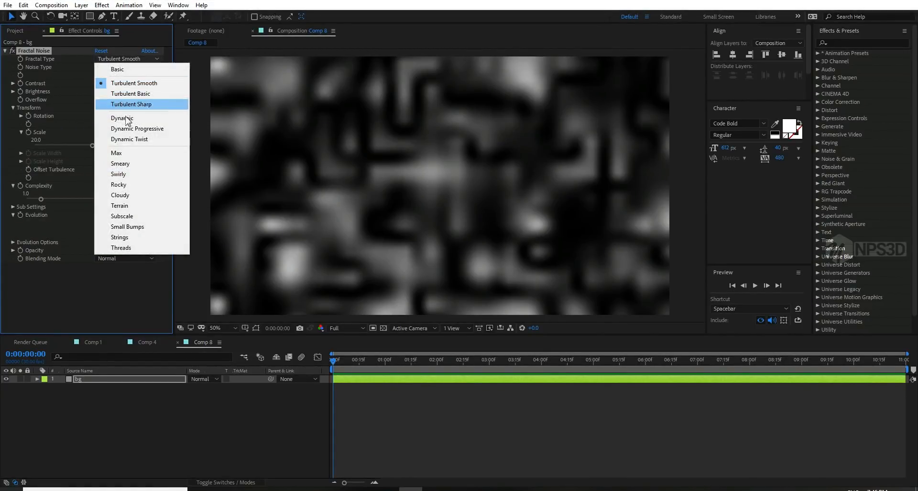
{"action": "left_click", "coordinate": [126, 118]}
{"action": "left_click", "coordinate": [133, 99]}
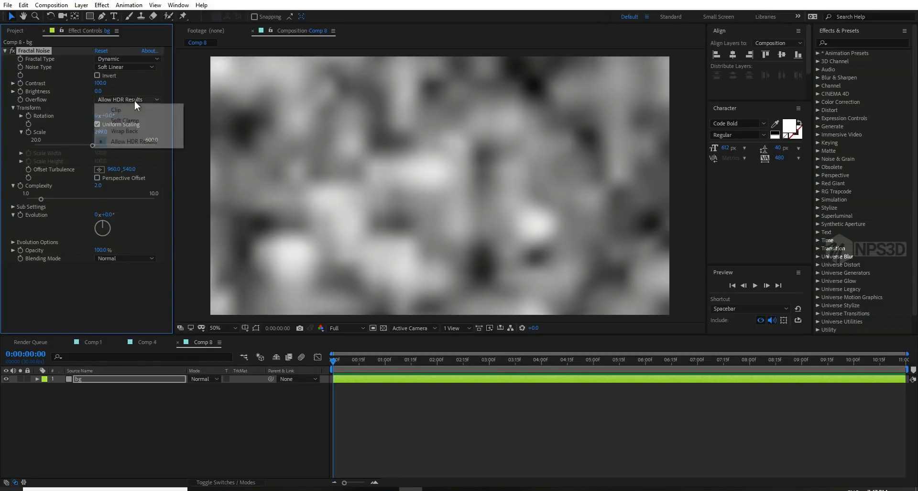
{"action": "left_click", "coordinate": [119, 109]}
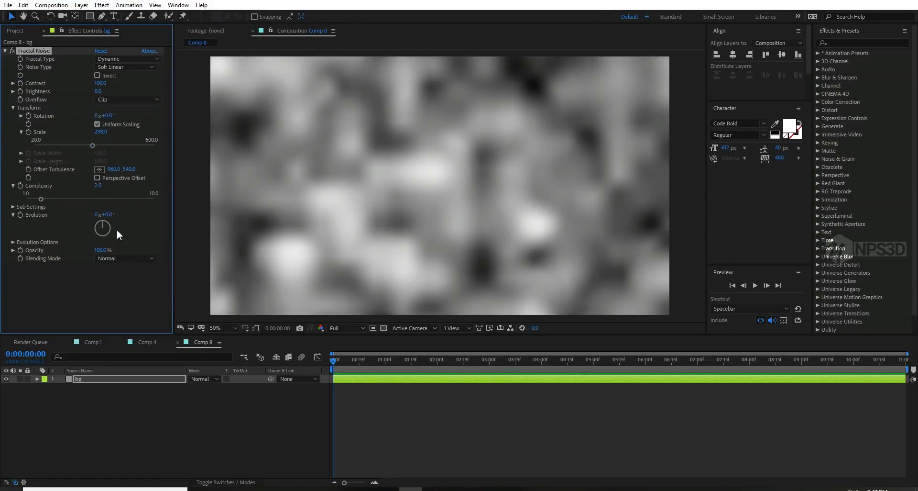
Keyframe the Fractal Noise evolution from 0x+255° at the start to 2x+223° at the composition's end, and preview the motion
{"action": "left_click_drag", "start_coordinate": [116, 230], "coordinate": [239, 220]}
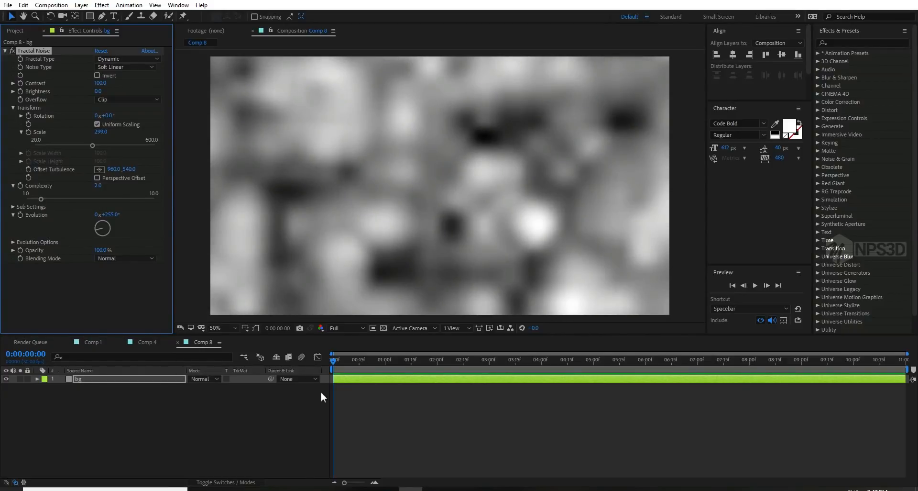
{"action": "left_click", "coordinate": [594, 394]}
{"action": "key", "text": "End"}
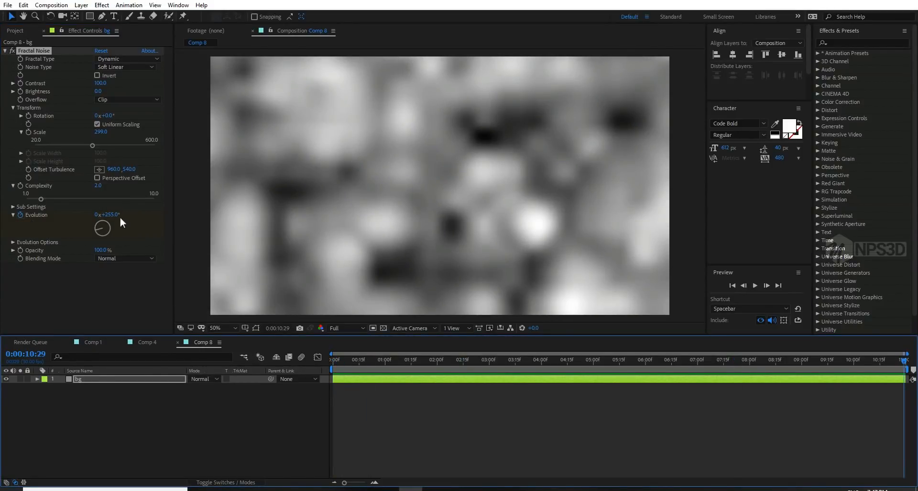
{"action": "left_click_drag", "start_coordinate": [109, 214], "coordinate": [437, 220]}
{"action": "left_click_drag", "start_coordinate": [405, 363], "coordinate": [181, 405]}
{"action": "key", "text": "space"}
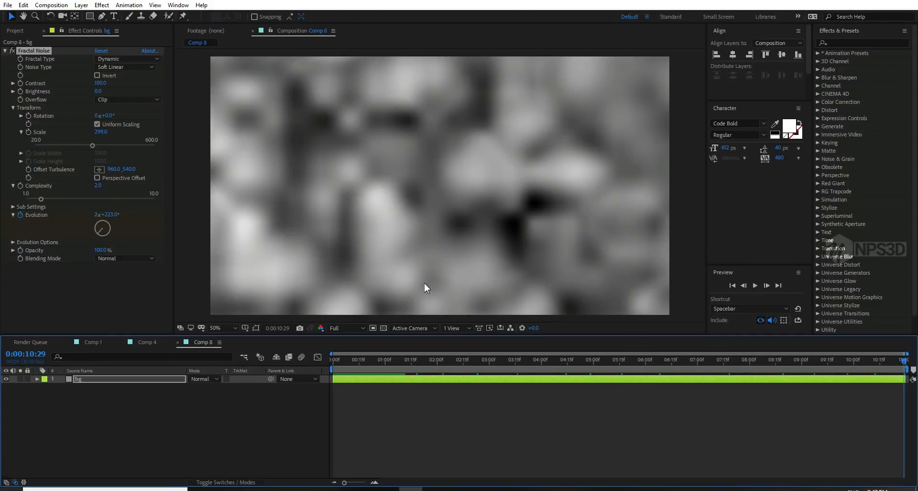
Set the Fractal Noise complexity to 1 and scrub the whole timeline to check the softer clouds
{"action": "left_click", "coordinate": [98, 186]}
{"action": "type", "text": "1"}
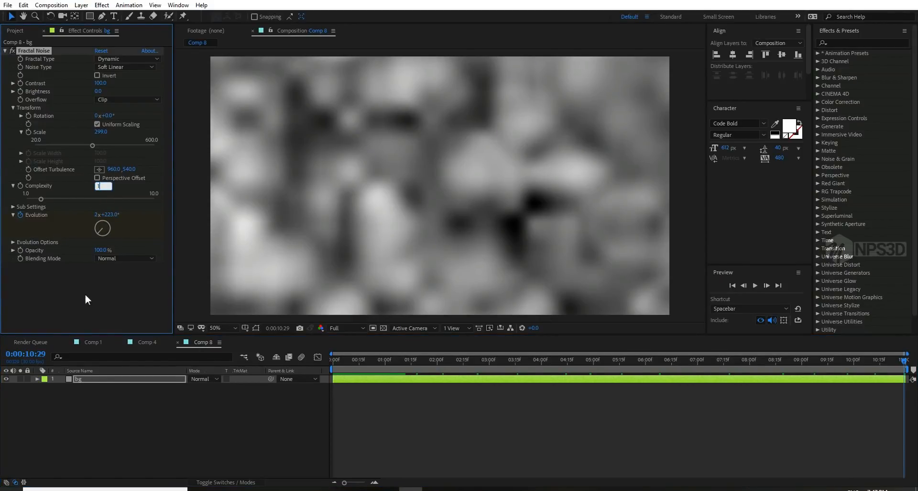
{"action": "left_click", "coordinate": [85, 298]}
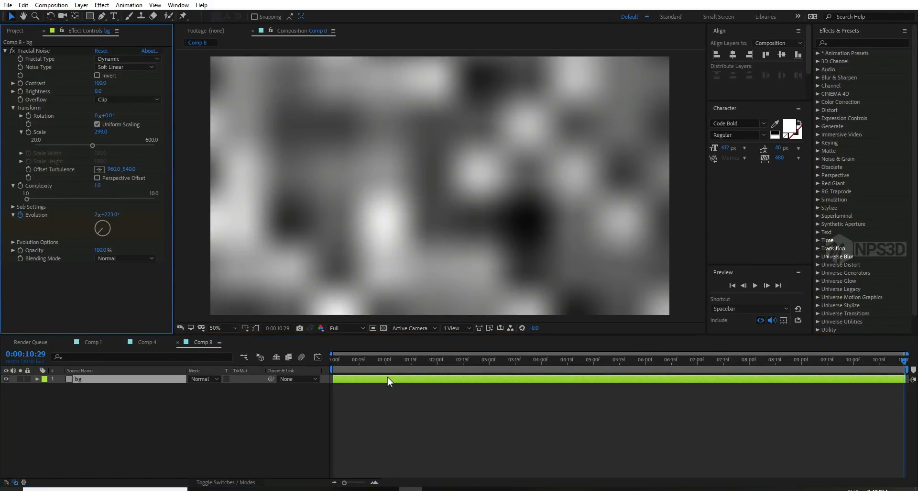
{"action": "left_click_drag", "start_coordinate": [334, 359], "coordinate": [905, 378]}
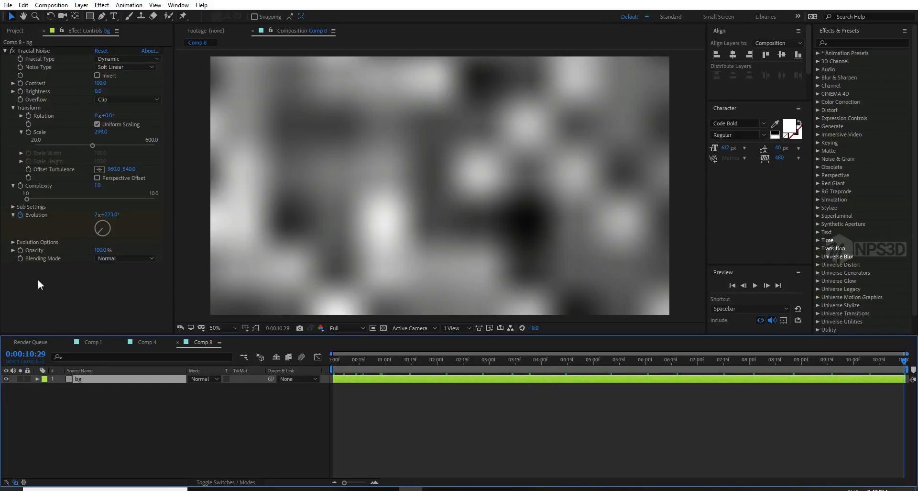
Apply the 4-Color Gradient effect to the bg layer with its blending mode set to Screen
{"action": "left_click", "coordinate": [5, 51]}
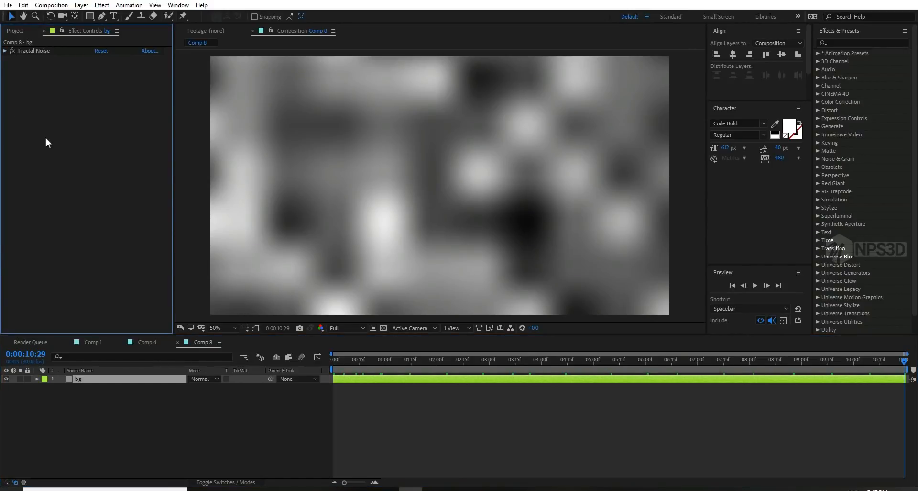
{"action": "key", "text": "ctrl+space"}
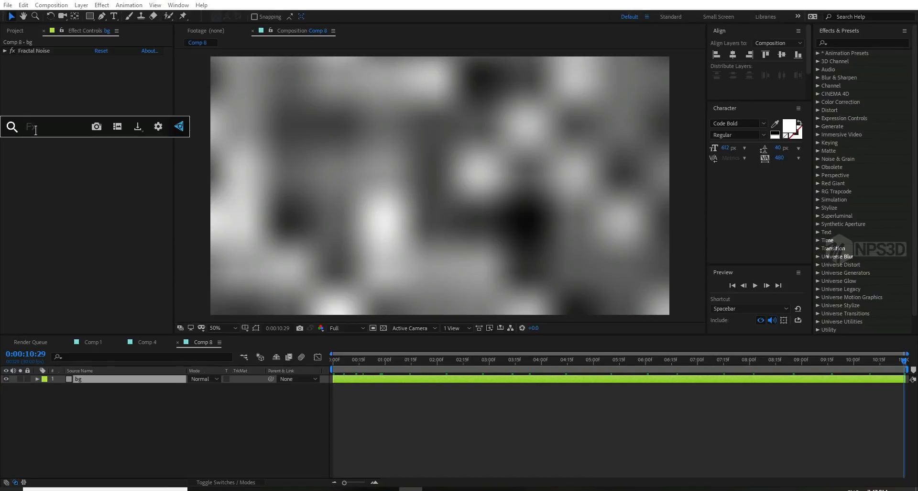
{"action": "type", "text": "4"}
{"action": "left_click", "coordinate": [47, 152]}
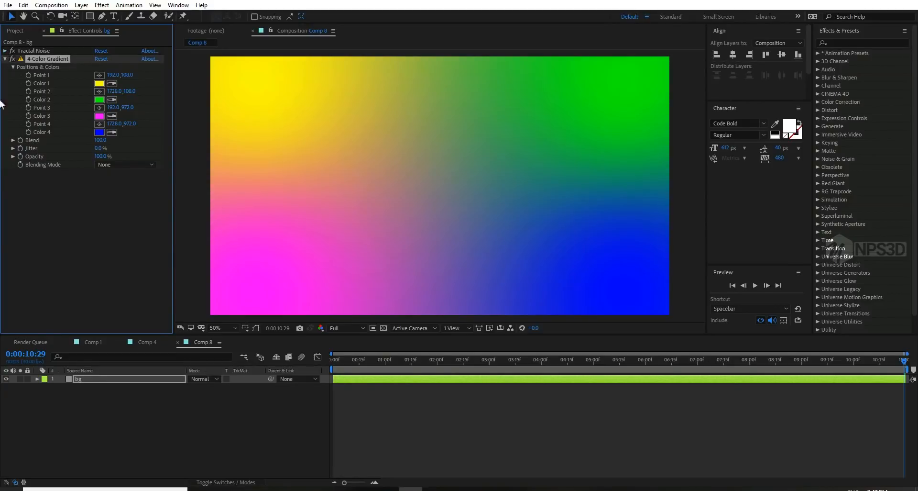
{"action": "left_click", "coordinate": [114, 165]}
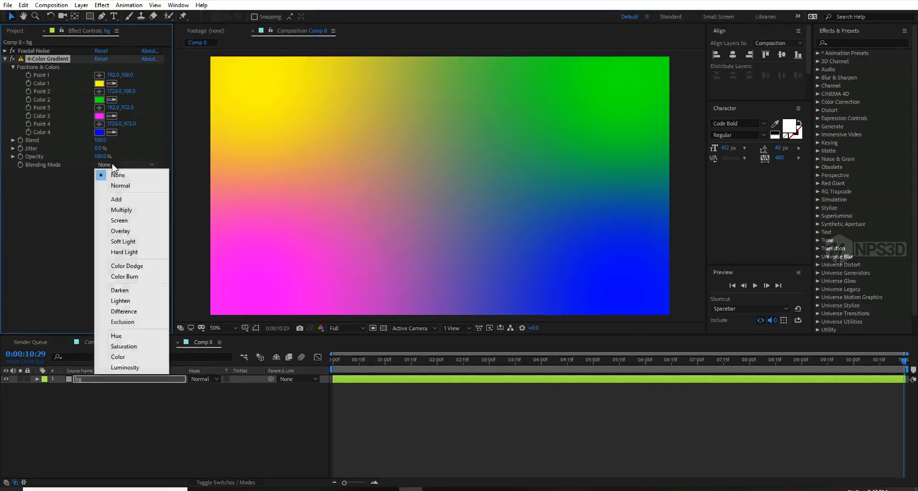
{"action": "left_click", "coordinate": [120, 221]}
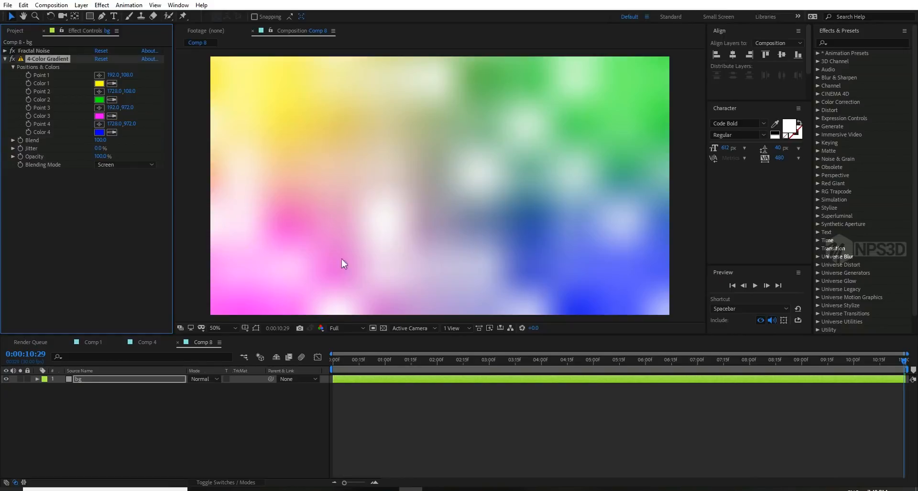
Set the gradient's Color 1 to cyan-blue 00DEFF and Color 2 to white FFFFFF
{"action": "left_click", "coordinate": [99, 83]}
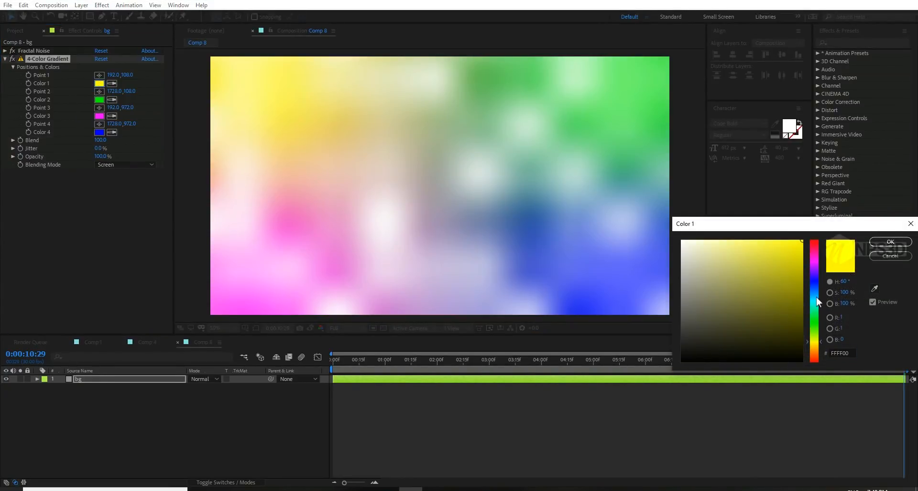
{"action": "left_click", "coordinate": [816, 298]}
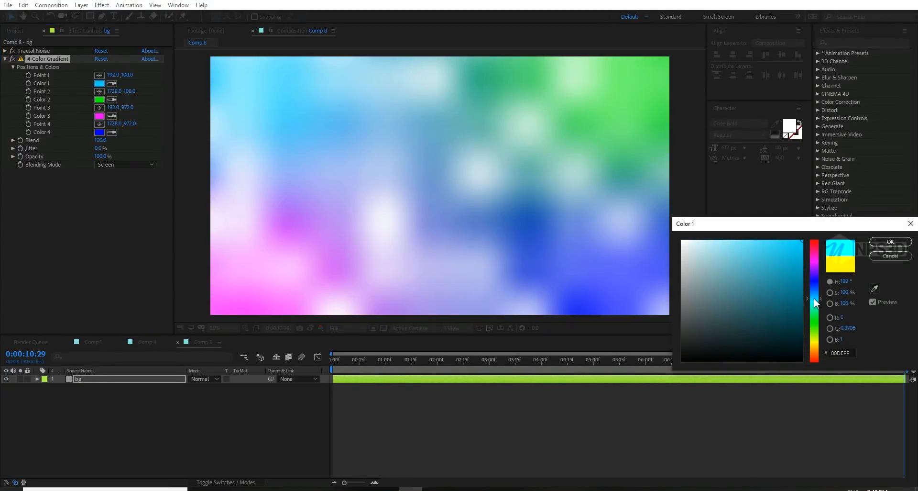
{"action": "left_click", "coordinate": [878, 248]}
{"action": "left_click", "coordinate": [99, 99]}
{"action": "left_click", "coordinate": [683, 241]}
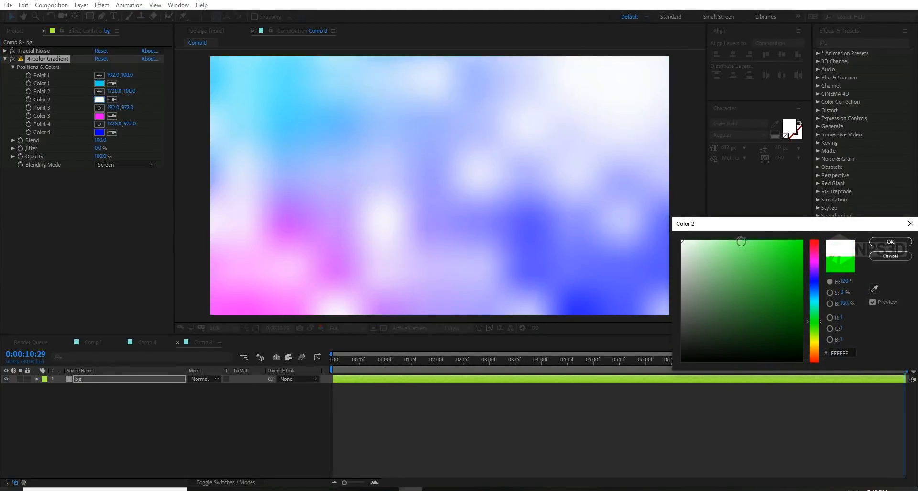
{"action": "left_click", "coordinate": [890, 241]}
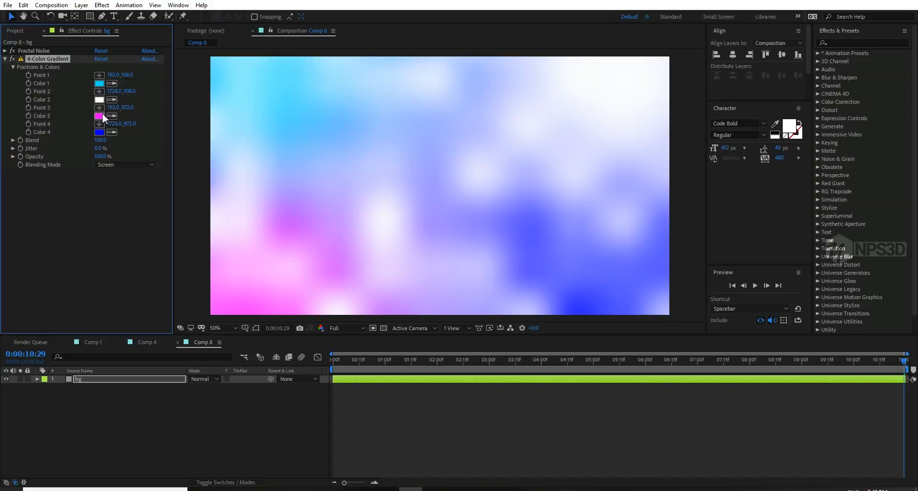
Set the gradient's Color 3 to light grey DADADA and Color 4 to cyan-blue 00D8FF
{"action": "left_click", "coordinate": [99, 116]}
{"action": "left_click", "coordinate": [689, 244]}
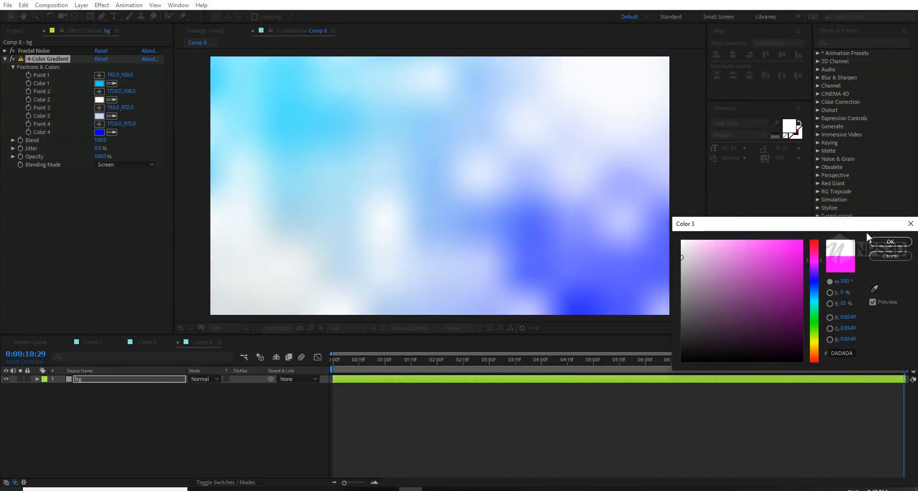
{"action": "left_click", "coordinate": [889, 241]}
{"action": "left_click", "coordinate": [99, 132]}
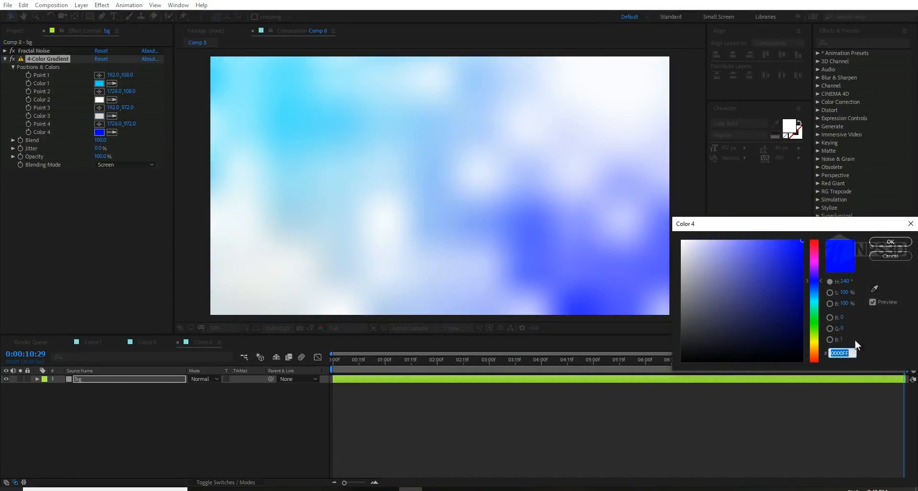
{"action": "left_click", "coordinate": [813, 298]}
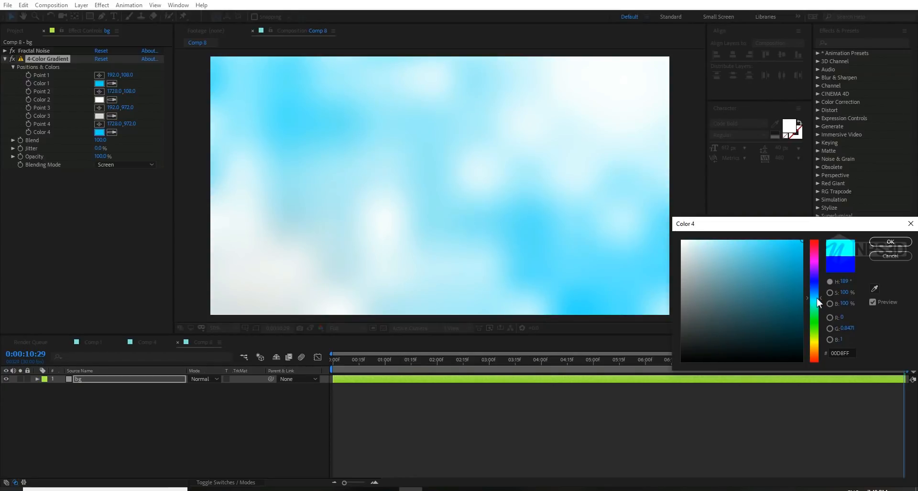
{"action": "left_click", "coordinate": [890, 241]}
Raise the 4-Color Gradient's blend to about 1228 and preview the background over the full timeline
{"action": "left_click_drag", "start_coordinate": [383, 359], "coordinate": [815, 359]}
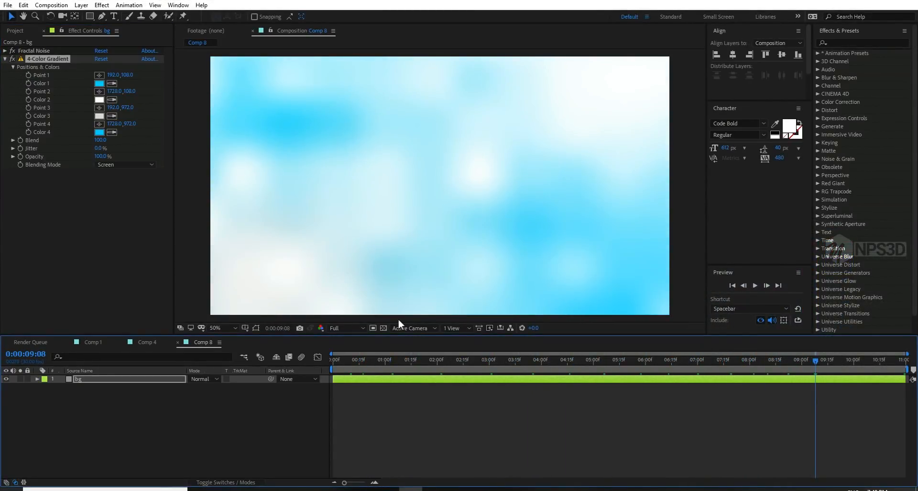
{"action": "left_click_drag", "start_coordinate": [101, 141], "coordinate": [653, 127]}
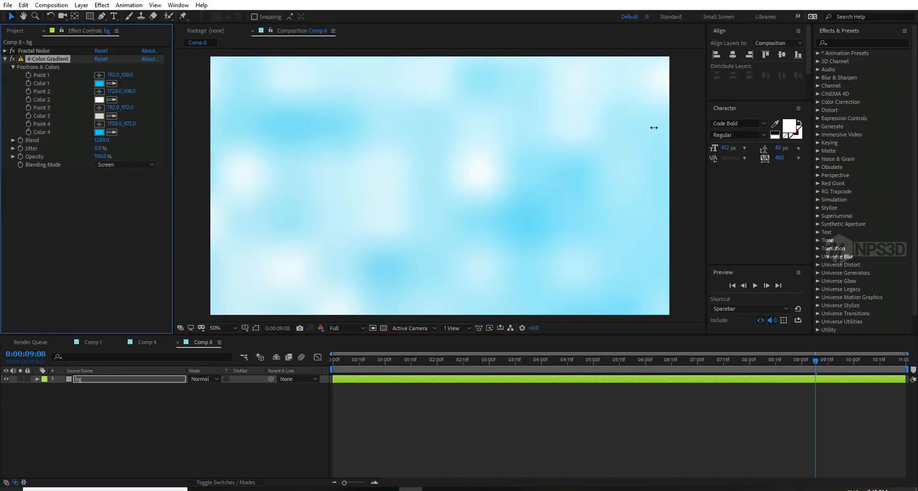
{"action": "key", "text": "Home"}
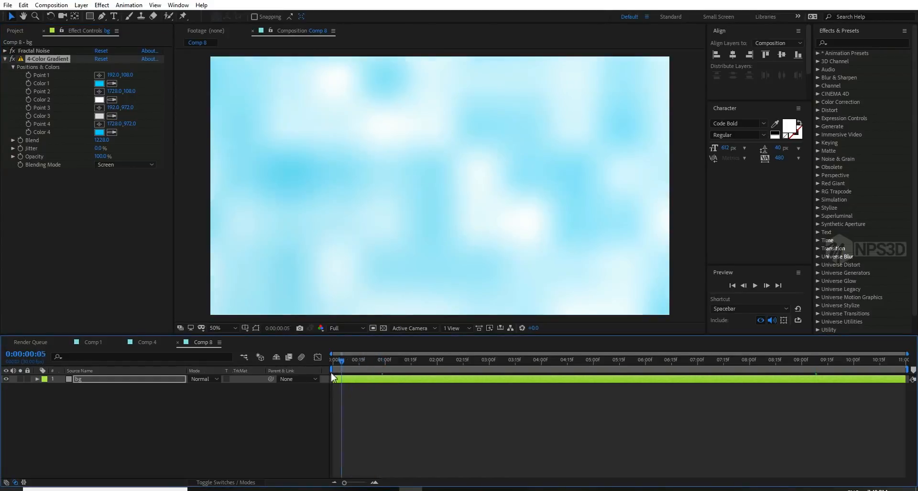
{"action": "key", "text": "space"}
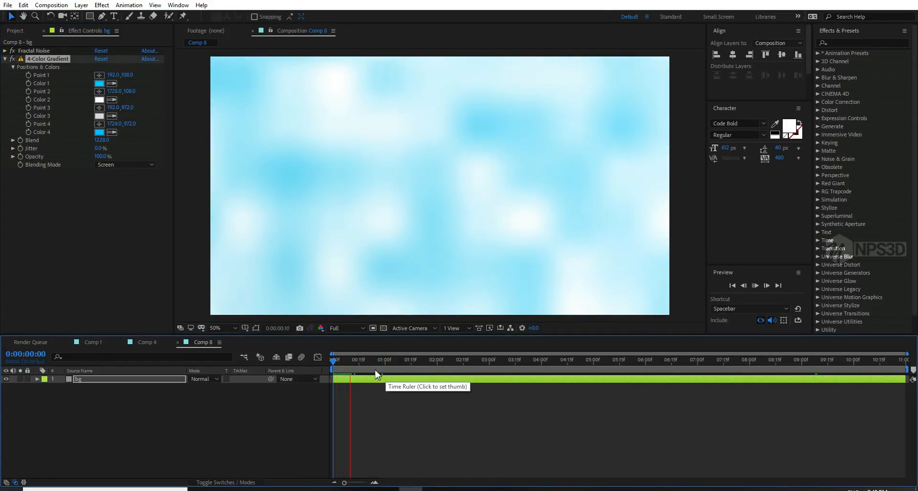
{"action": "left_click_drag", "start_coordinate": [388, 365], "coordinate": [913, 373]}
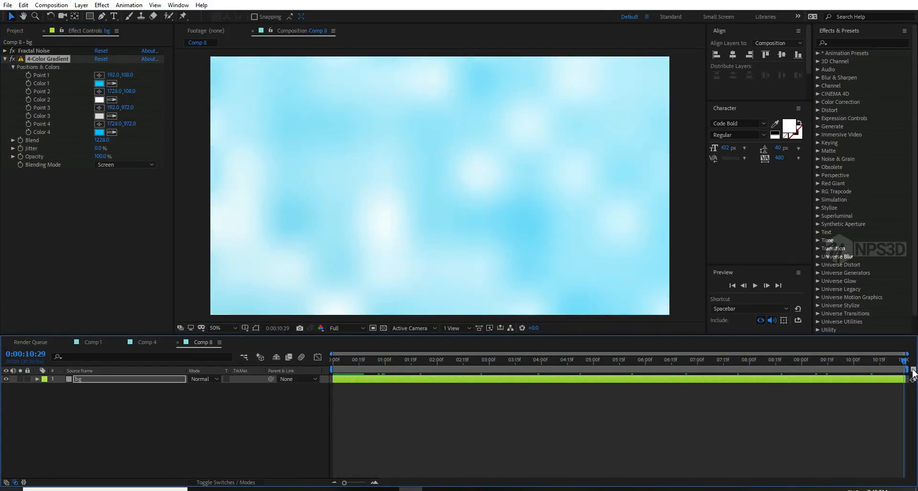
Compare the Comp 8 background with the noise background of the finished title in Comp 4
{"action": "left_click", "coordinate": [146, 342]}
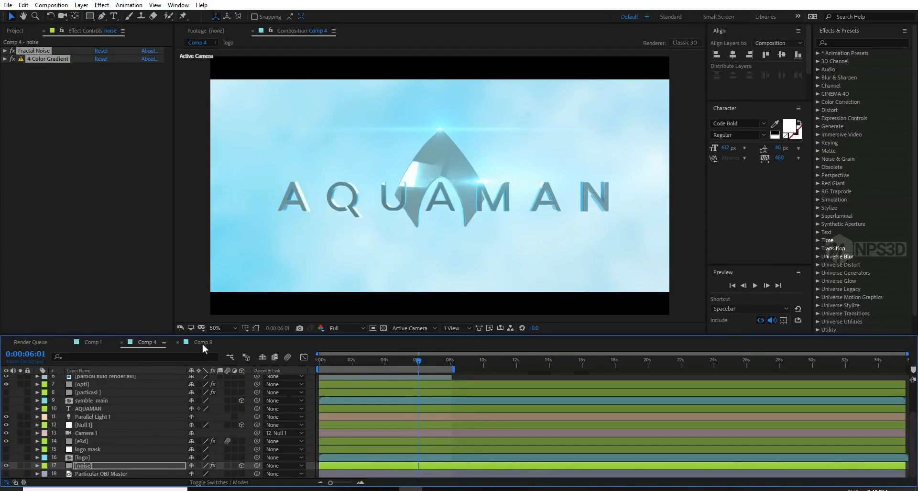
{"action": "left_click", "coordinate": [202, 342]}
{"action": "left_click", "coordinate": [160, 341]}
{"action": "left_click", "coordinate": [201, 342]}
Raise the Fractal Noise complexity to 1.4 for slightly more cloud detail
{"action": "left_click", "coordinate": [4, 58]}
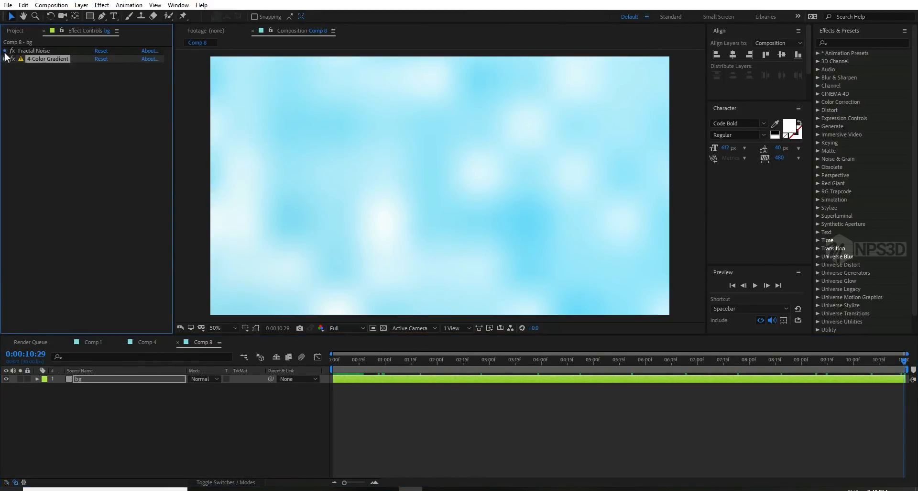
{"action": "left_click", "coordinate": [5, 51]}
{"action": "left_click_drag", "start_coordinate": [99, 185], "coordinate": [15, 223]}
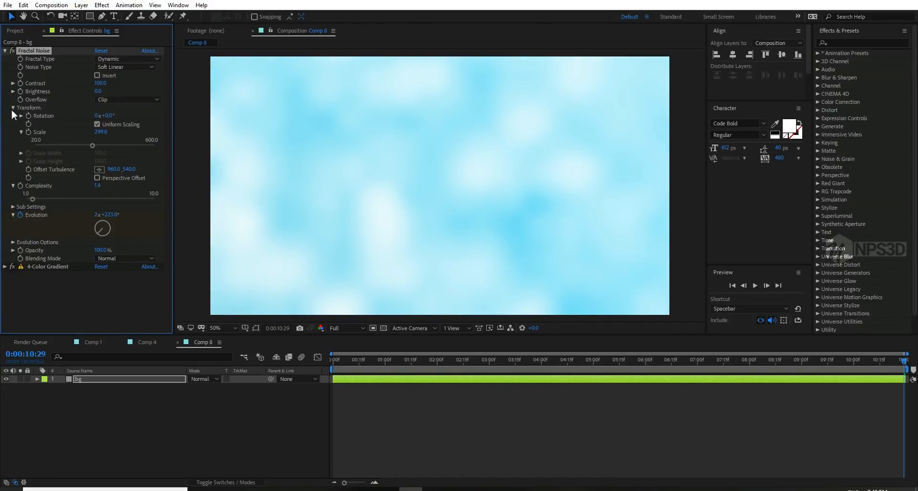
Try rotating the Fractal Noise pattern by about 16° and undo the rotation
{"action": "left_click_drag", "start_coordinate": [108, 117], "coordinate": [114, 114]}
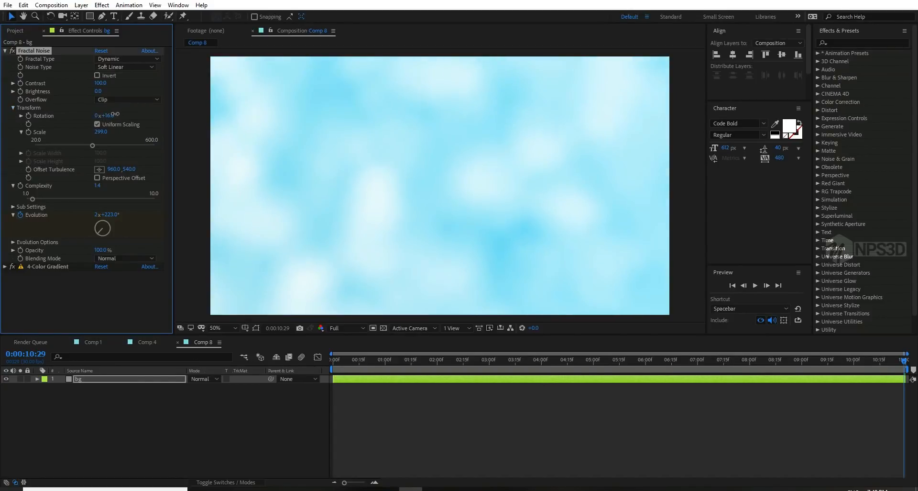
{"action": "key", "text": "ctrl+z"}
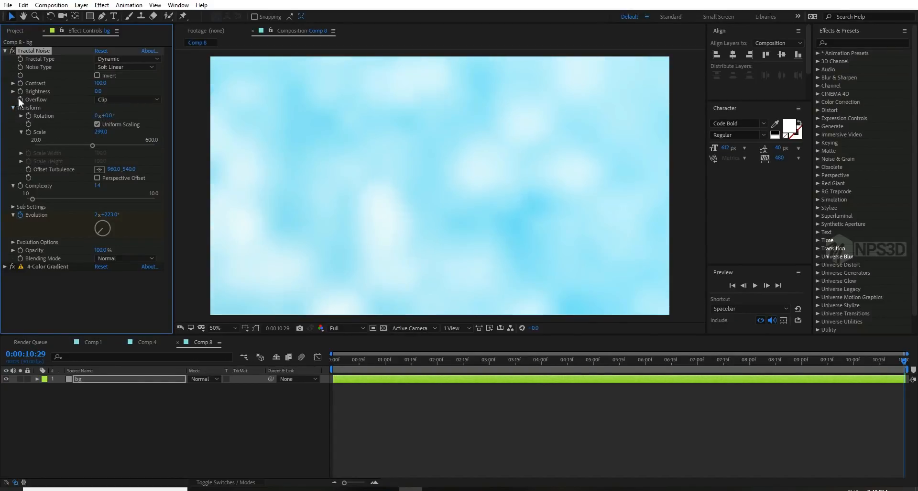
{"action": "left_click", "coordinate": [5, 50]}
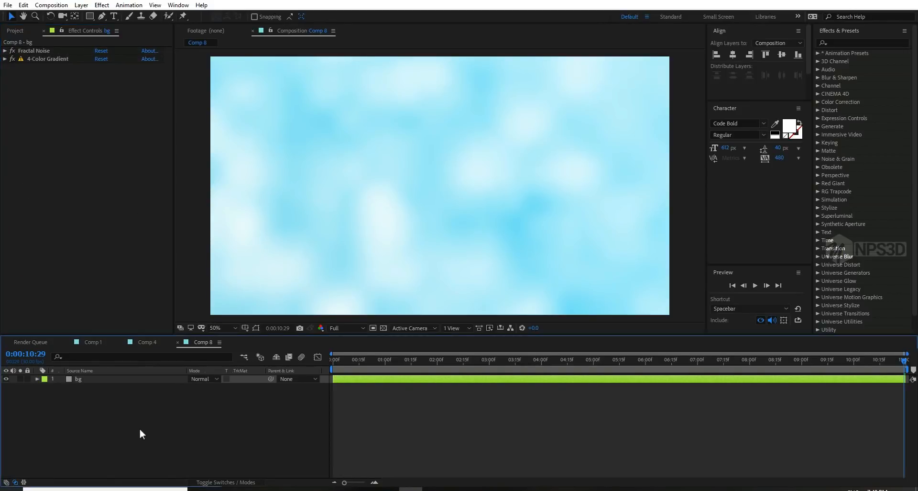
{"action": "left_click", "coordinate": [202, 434]}
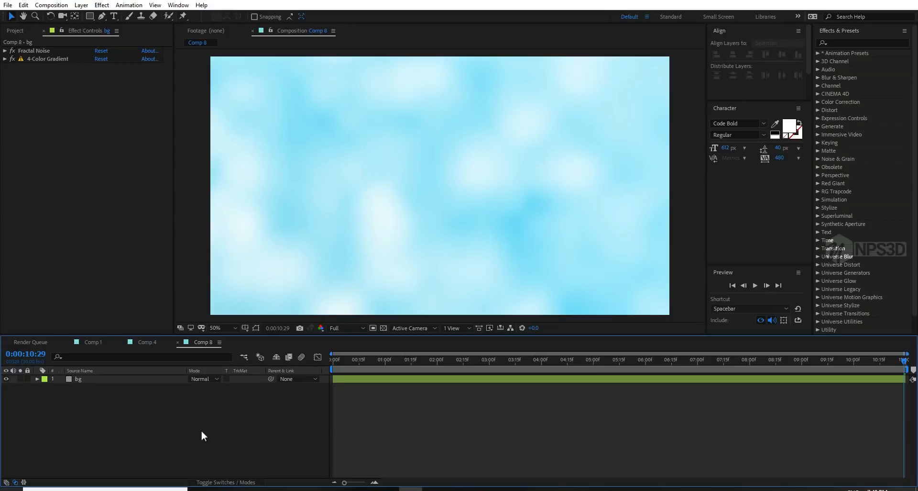
Examine the finished AQUAMAN title in Comp 4 around the 6-second mark, and return to Comp 8
{"action": "left_click", "coordinate": [146, 341]}
{"action": "left_click_drag", "start_coordinate": [369, 364], "coordinate": [425, 363]}
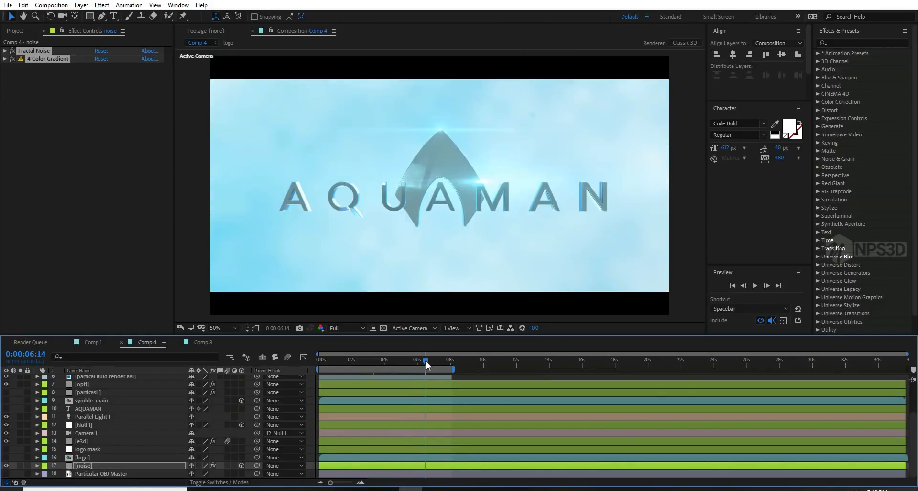
{"action": "left_click", "coordinate": [205, 342]}
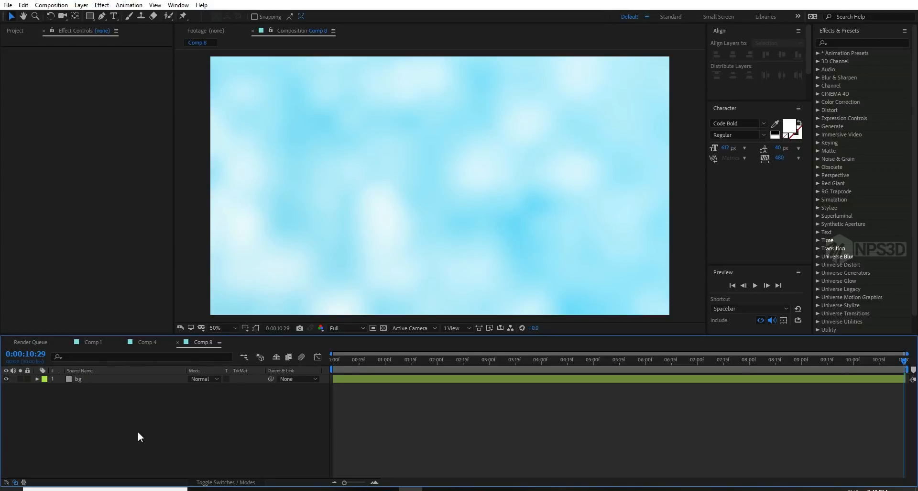
{"action": "right_click", "coordinate": [121, 412]}
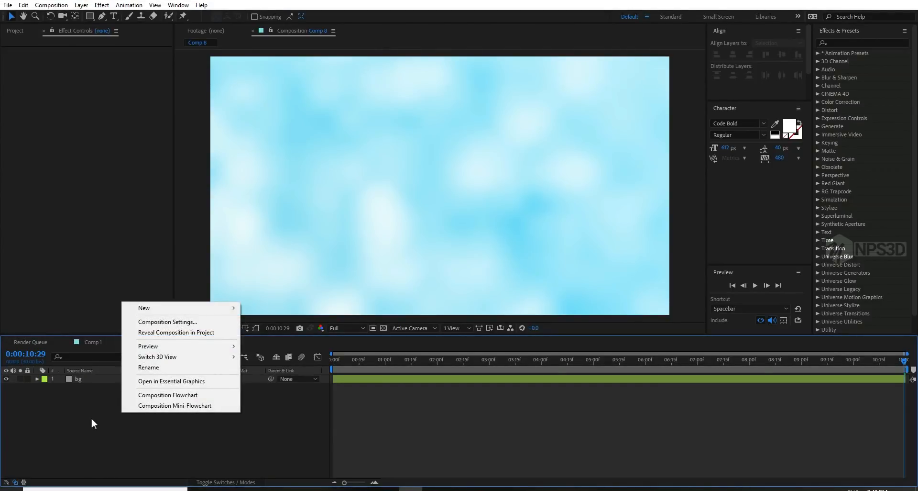
{"action": "right_click", "coordinate": [91, 419]}
{"action": "left_click", "coordinate": [59, 425]}
{"action": "right_click", "coordinate": [81, 424]}
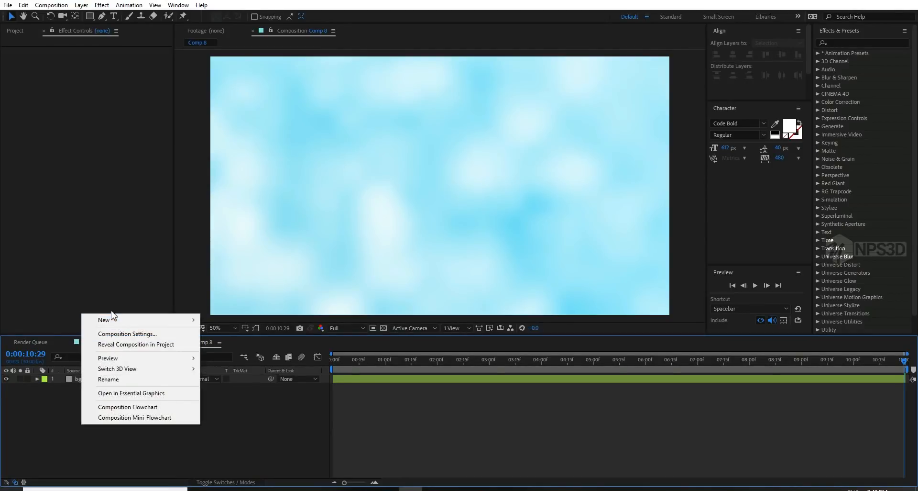
{"action": "left_click", "coordinate": [64, 387]}
Turn on the title/action safe guides, start a text layer above the background, and set its font to Aquawax Medium
{"action": "left_click", "coordinate": [246, 328]}
{"action": "left_click", "coordinate": [267, 341]}
{"action": "key", "text": "ctrl+t"}
{"action": "left_click", "coordinate": [387, 229]}
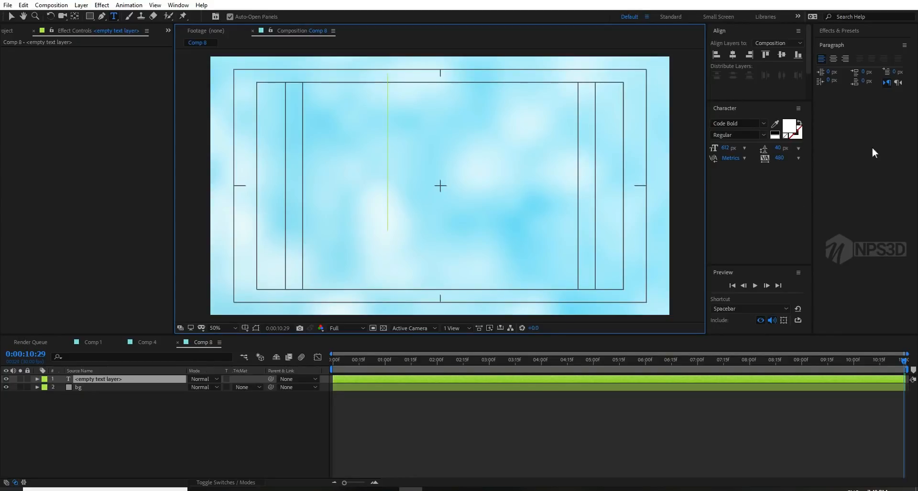
{"action": "left_click", "coordinate": [749, 123]}
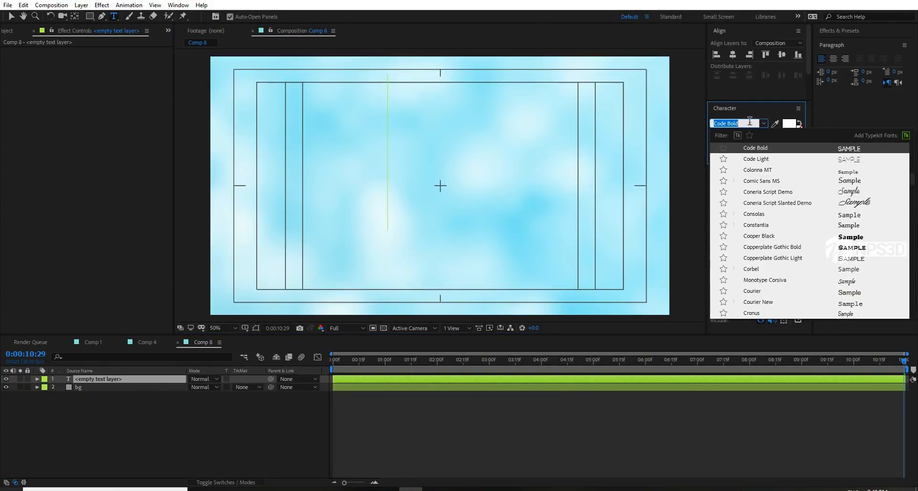
{"action": "type", "text": "aqu"}
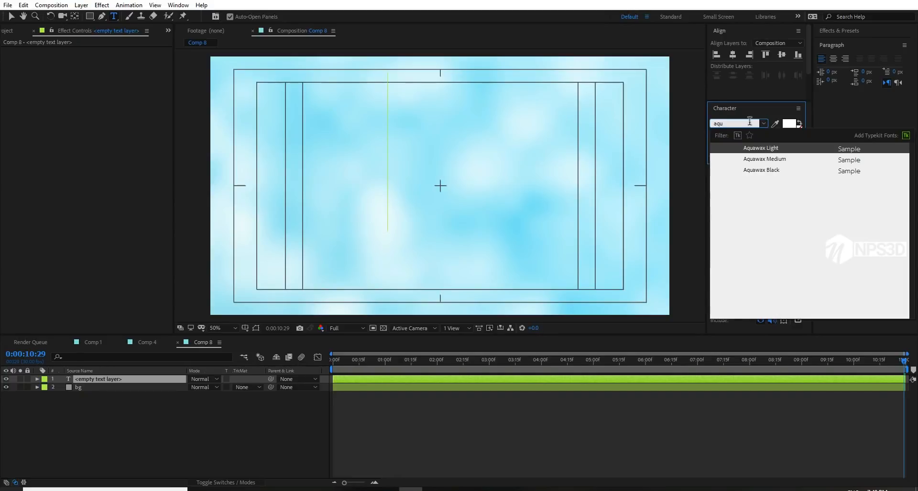
{"action": "key", "text": "Down"}
{"action": "key", "text": "Return"}
Enter the title text AQUAMAN at a font size of 130 px, centred in the frame
{"action": "type", "text": "a"}
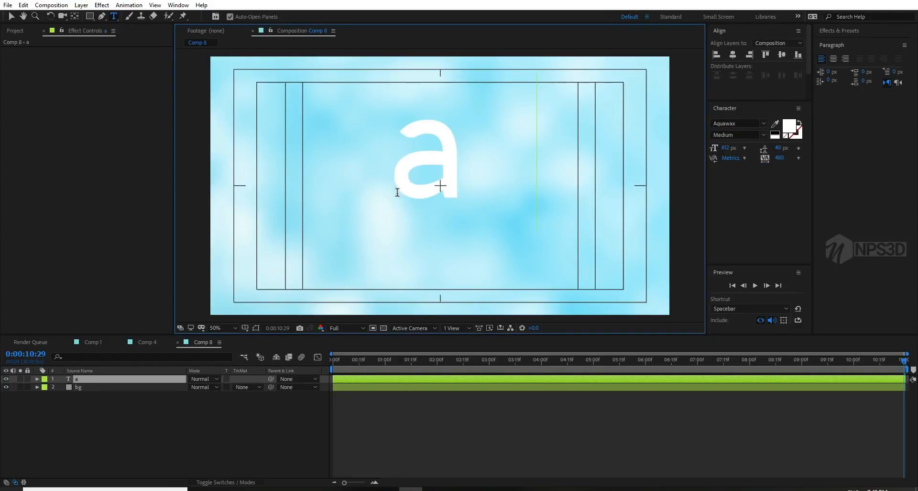
{"action": "left_click_drag", "start_coordinate": [450, 174], "coordinate": [407, 179]}
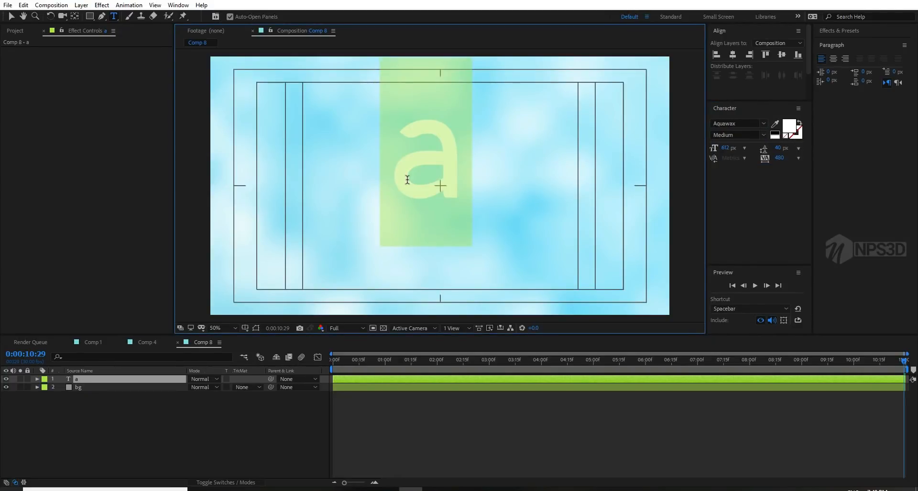
{"action": "type", "text": "AQUAMAN"}
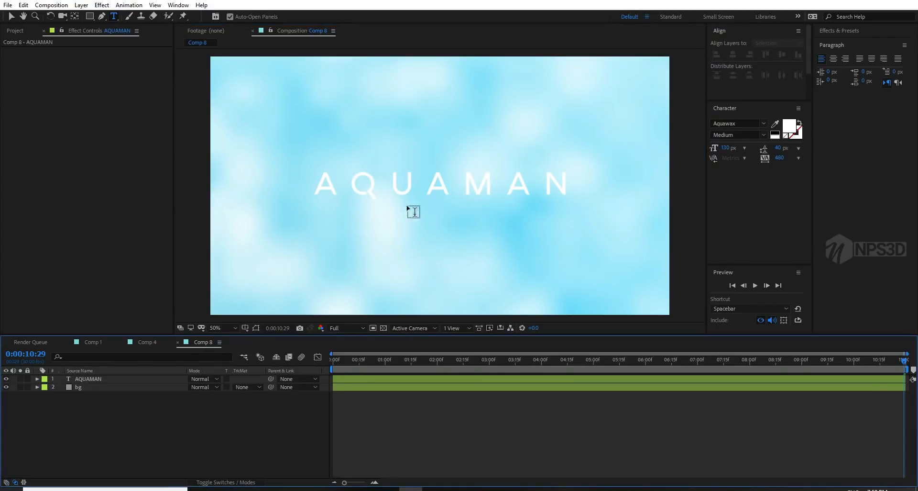
{"action": "scroll", "coordinate": [394, 201], "scroll_direction": "up", "scroll_amount": 1}
{"action": "scroll", "coordinate": [396, 210], "scroll_direction": "down", "scroll_amount": 1}
Create a new solid named e3d above the title text and apply the Element effect to it
{"action": "left_click", "coordinate": [120, 378]}
{"action": "right_click", "coordinate": [110, 414]}
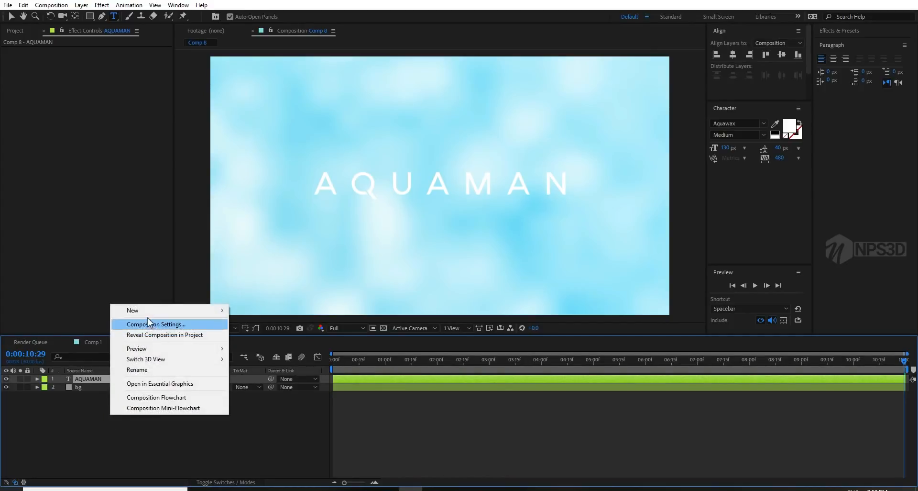
{"action": "mouse_move", "coordinate": [201, 309]}
{"action": "left_click", "coordinate": [279, 336]}
{"action": "type", "text": "e"}
{"action": "key", "text": "Return"}
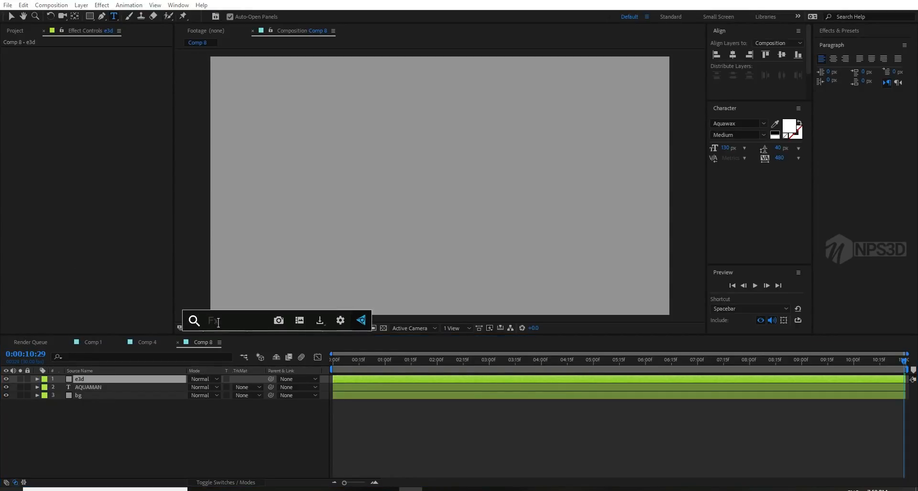
{"action": "type", "text": "ele"}
{"action": "key", "text": "Return"}
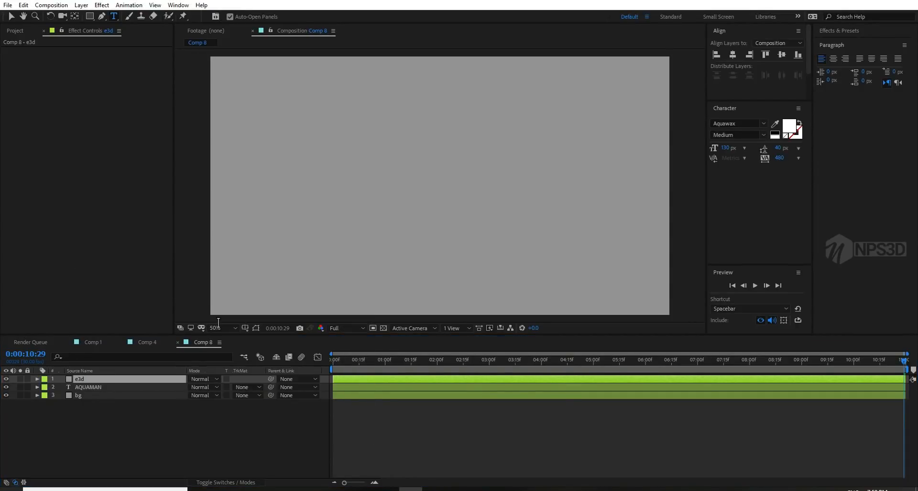
Assign the AQUAMAN text as Path Layer 1 of Element's custom text and masks, and hide the AQUAMAN layer
{"action": "left_click", "coordinate": [13, 139]}
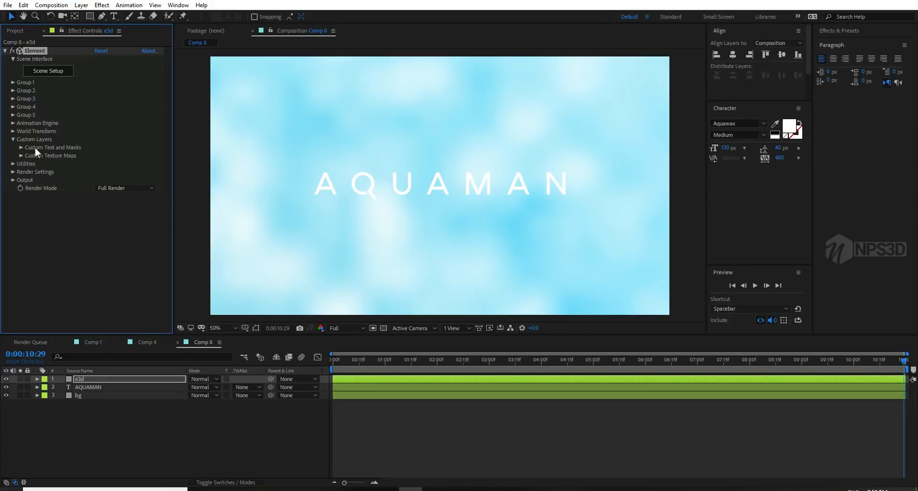
{"action": "left_click", "coordinate": [21, 148]}
{"action": "left_click", "coordinate": [99, 153]}
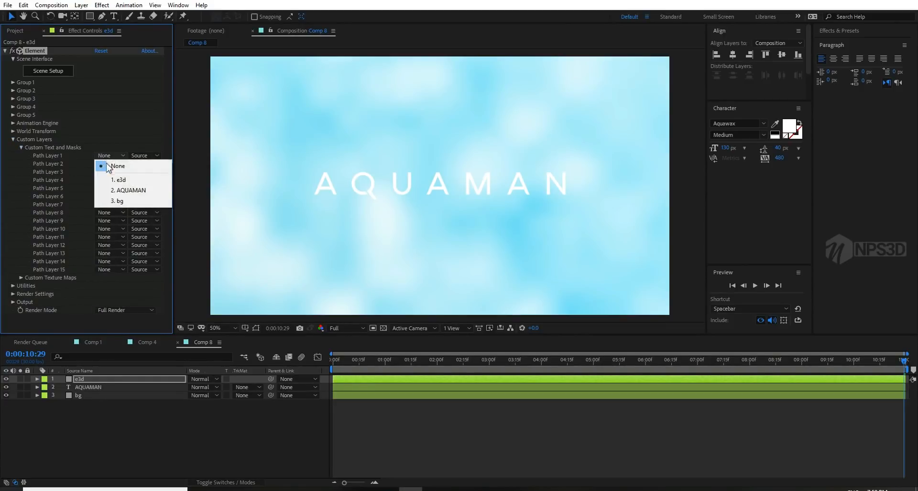
{"action": "left_click", "coordinate": [116, 188]}
{"action": "left_click", "coordinate": [13, 139]}
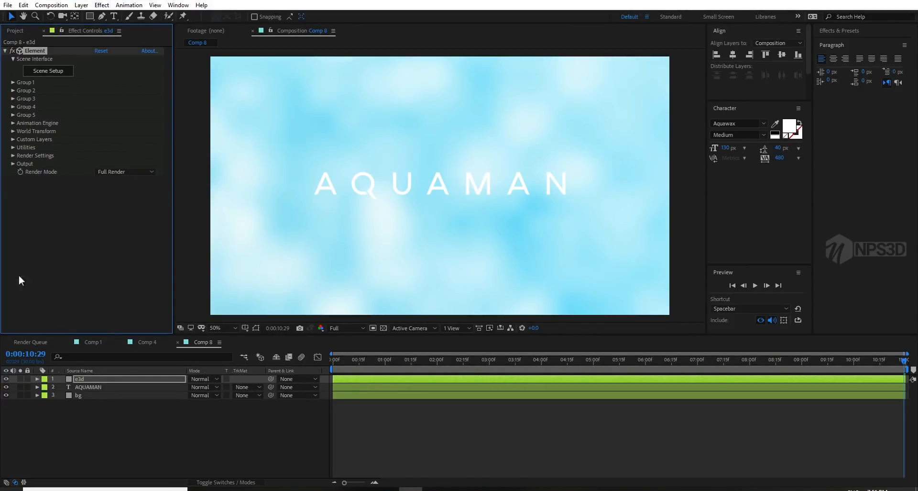
{"action": "left_click", "coordinate": [6, 386]}
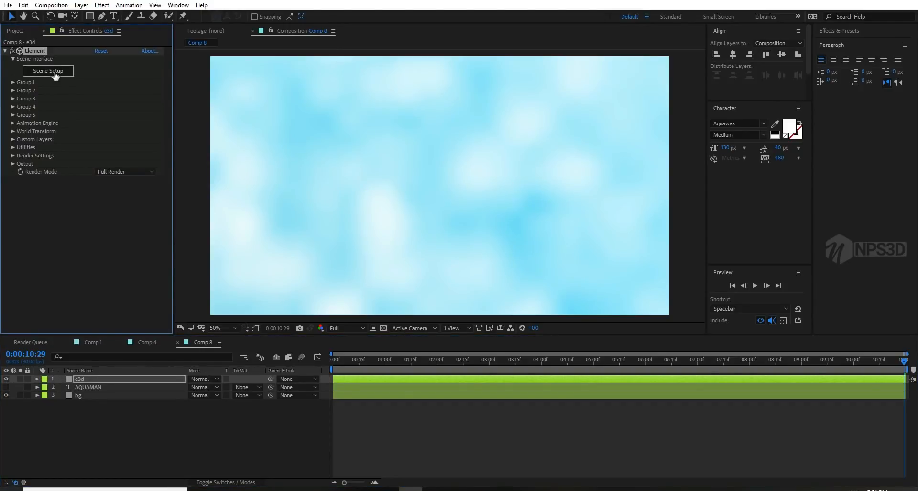
Open Element's Scene Setup and extrude the AQUAMAN path into a 3D model
{"action": "left_click", "coordinate": [55, 71]}
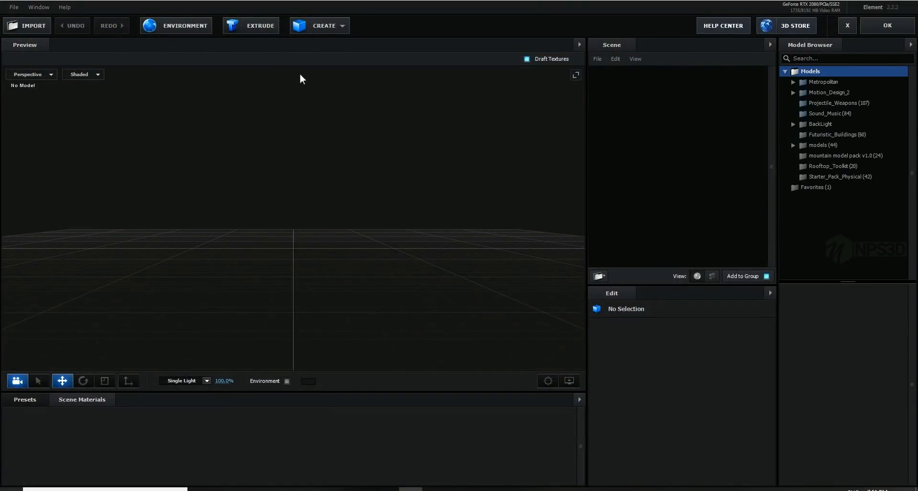
{"action": "left_click", "coordinate": [260, 27]}
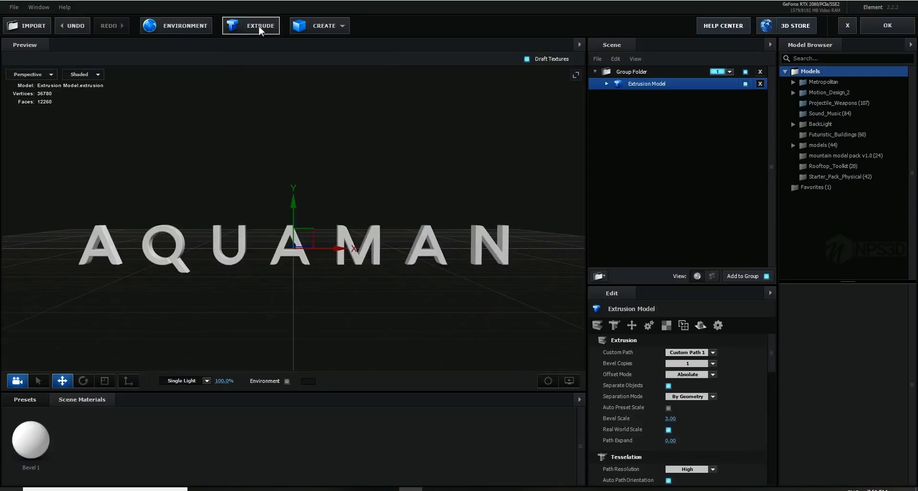
{"action": "left_click_drag", "start_coordinate": [250, 262], "coordinate": [348, 262]}
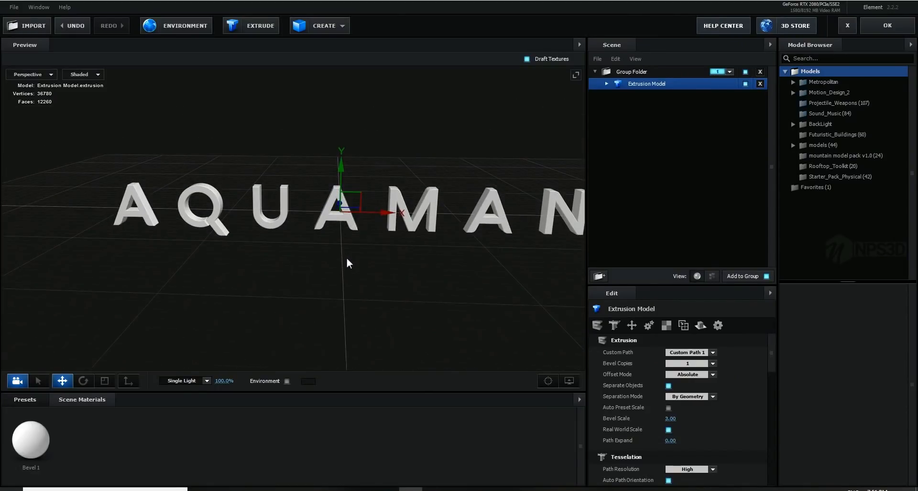
{"action": "left_click_drag", "start_coordinate": [348, 259], "coordinate": [289, 263]}
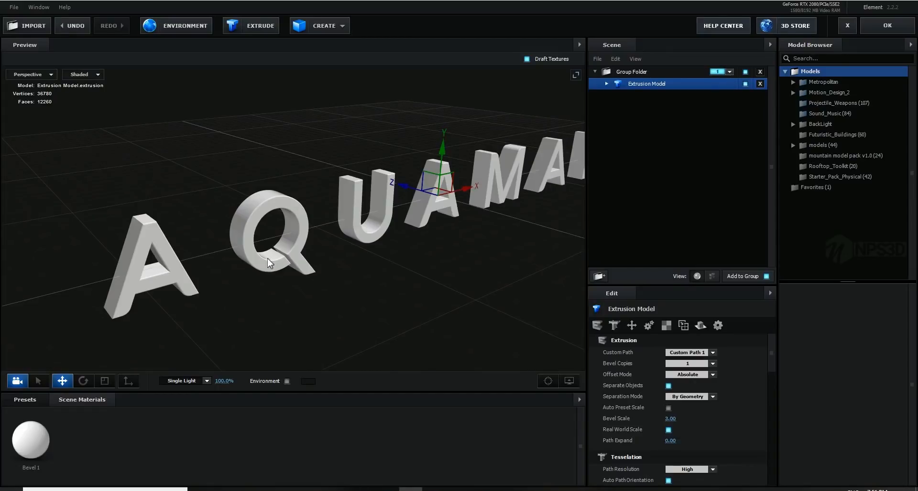
Set Bevel 1 of the extrusion to Extrude 0.38, Expand Edges -0.05, Bevel Size 0.24 and Bevel Depth 0.67
{"action": "left_click", "coordinate": [606, 84]}
{"action": "left_click", "coordinate": [646, 97]}
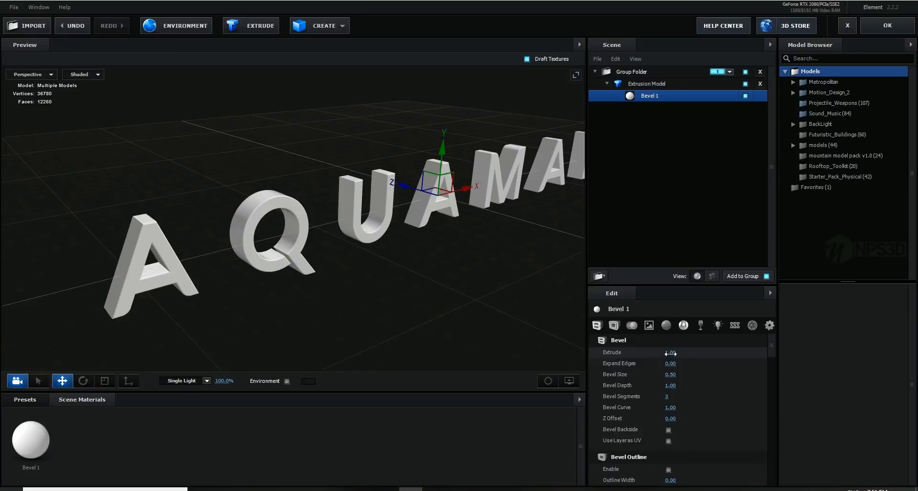
{"action": "left_click_drag", "start_coordinate": [671, 352], "coordinate": [642, 352]}
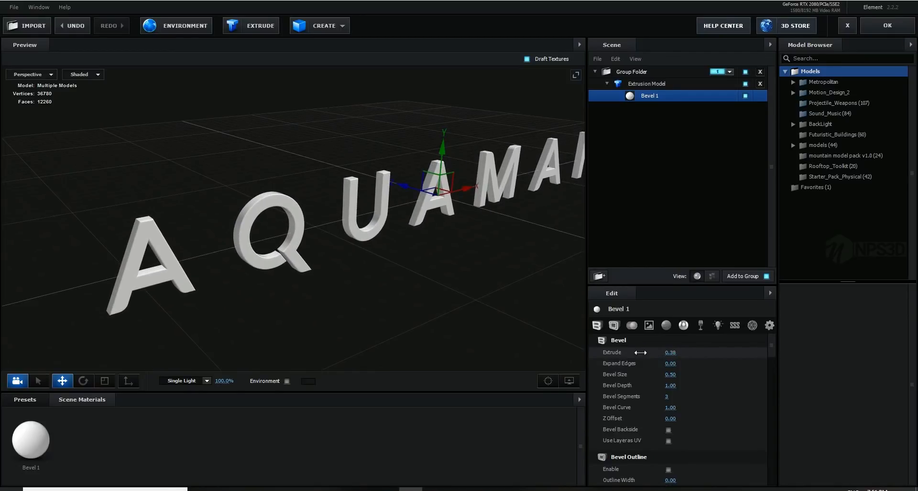
{"action": "mouse_move", "coordinate": [672, 364]}
{"action": "left_mouse_down"}
{"action": "mouse_move", "coordinate": [664, 370]}
{"action": "mouse_move", "coordinate": [674, 365]}
{"action": "left_mouse_up"}
{"action": "left_click_drag", "start_coordinate": [103, 274], "coordinate": [267, 247]}
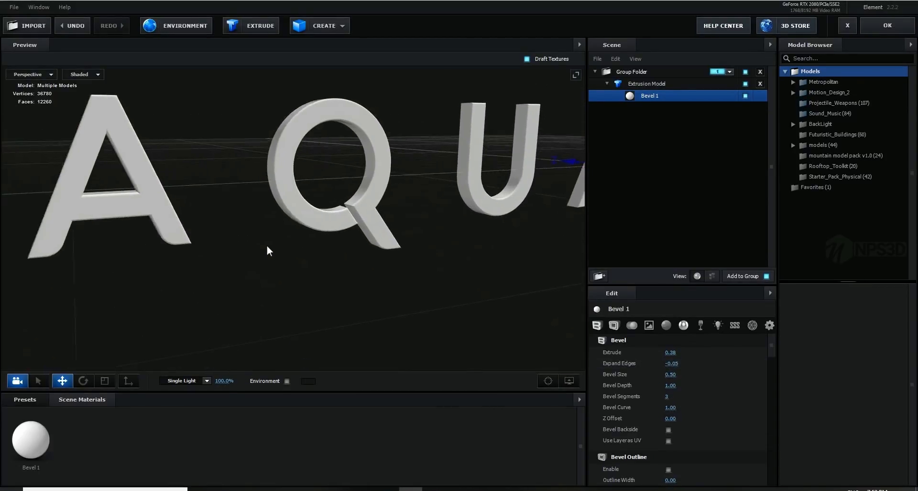
{"action": "left_click_drag", "start_coordinate": [187, 233], "coordinate": [231, 249]}
{"action": "left_click_drag", "start_coordinate": [670, 374], "coordinate": [653, 392]}
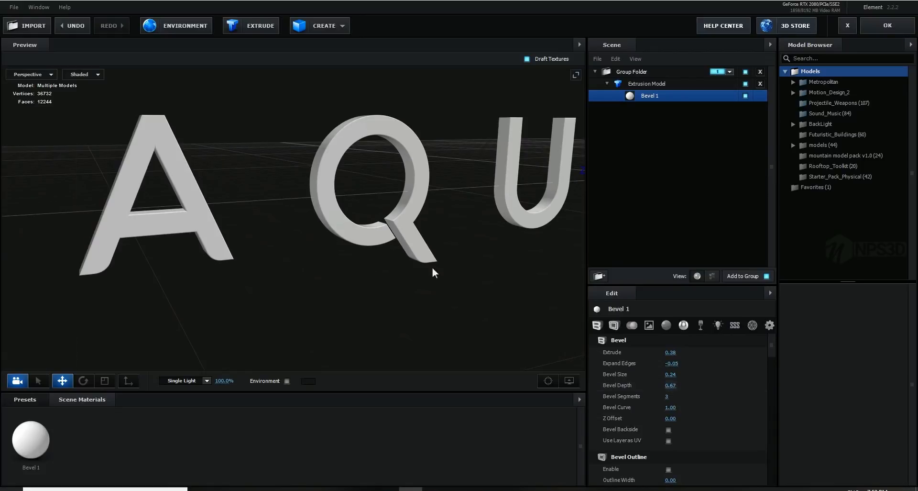
Set the Extrusion Model's bevel copies to 2 and rename the second bevel as shine
{"action": "scroll", "coordinate": [371, 232], "scroll_direction": "down", "scroll_amount": 3}
{"action": "left_click_drag", "start_coordinate": [370, 232], "coordinate": [406, 279]}
{"action": "scroll", "coordinate": [369, 235], "scroll_direction": "down", "scroll_amount": 3}
{"action": "scroll", "coordinate": [281, 230], "scroll_direction": "down", "scroll_amount": 3}
{"action": "scroll", "coordinate": [406, 278], "scroll_direction": "up", "scroll_amount": 2}
{"action": "scroll", "coordinate": [406, 283], "scroll_direction": "down", "scroll_amount": 2}
{"action": "left_click", "coordinate": [639, 85]}
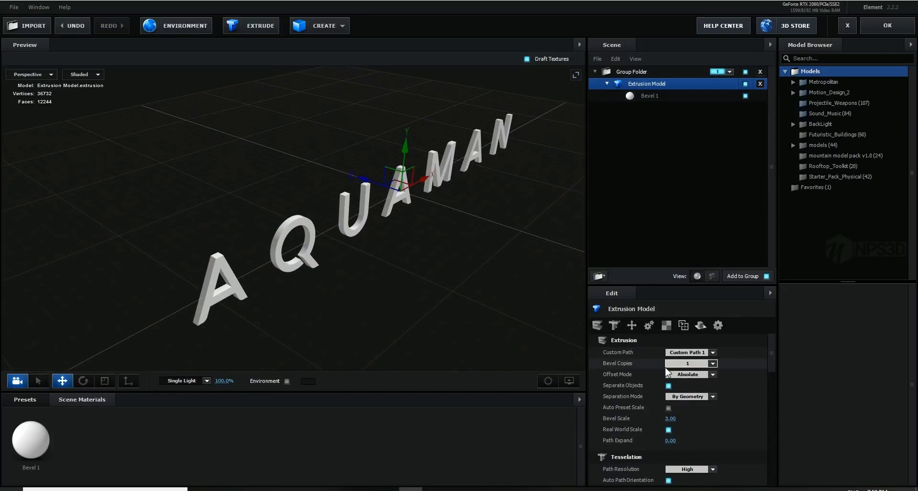
{"action": "left_click_drag", "start_coordinate": [419, 283], "coordinate": [386, 268]}
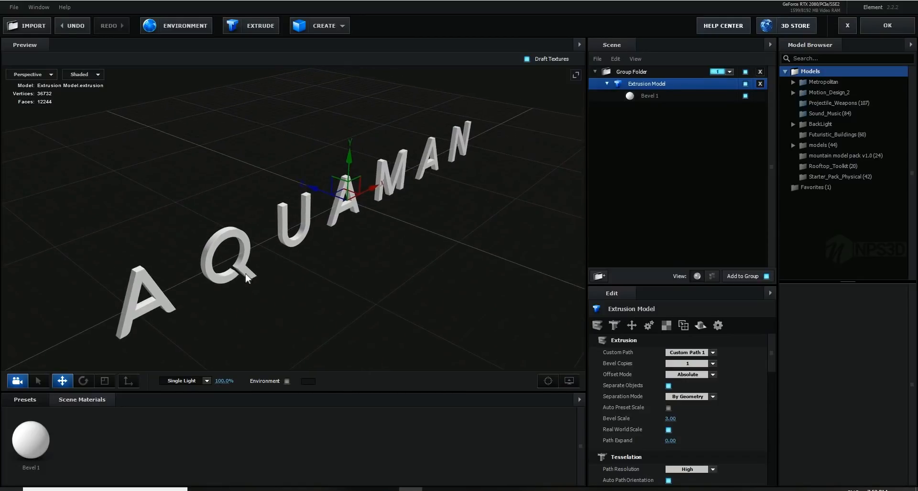
{"action": "left_click", "coordinate": [689, 363]}
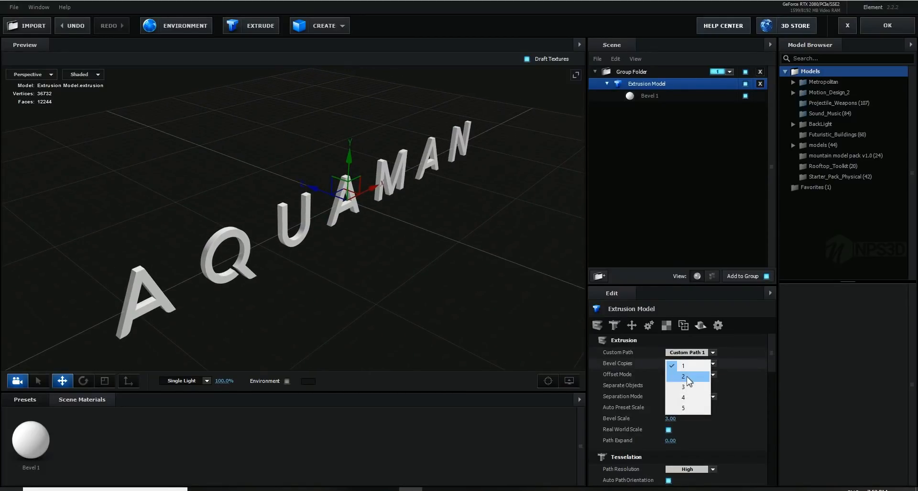
{"action": "left_click", "coordinate": [685, 376]}
{"action": "double_click", "coordinate": [651, 108]}
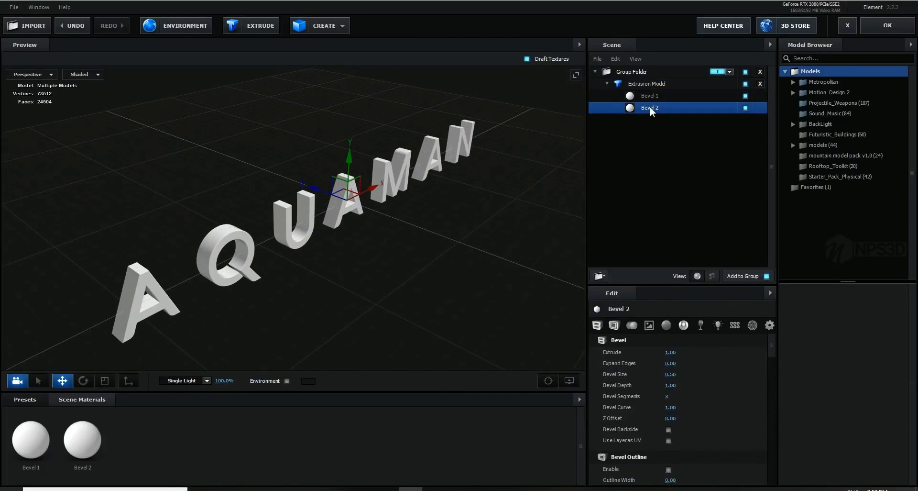
{"action": "type", "text": "shine"}
{"action": "key", "text": "Return"}
Offset the shine bevel behind the letters with Z Offset -1.04 and set its Expand Edges to -0.25
{"action": "left_click_drag", "start_coordinate": [489, 187], "coordinate": [515, 179]}
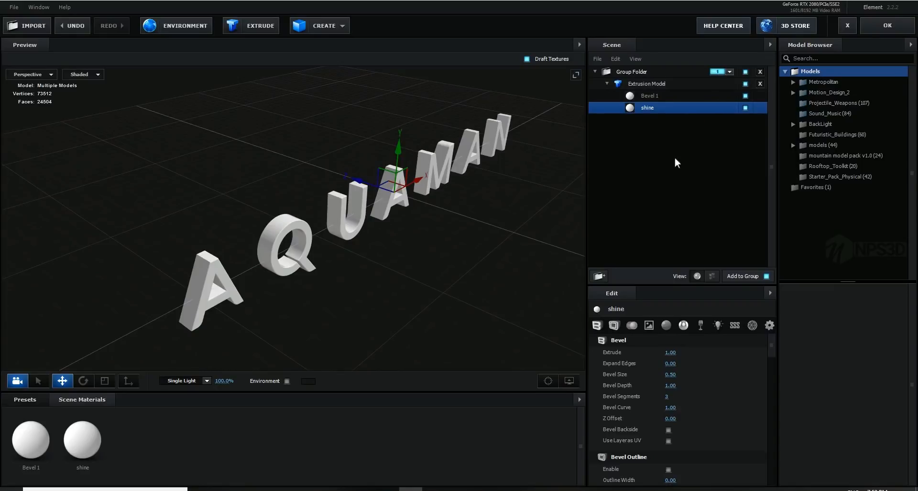
{"action": "left_click_drag", "start_coordinate": [670, 419], "coordinate": [625, 425]}
{"action": "left_click_drag", "start_coordinate": [307, 294], "coordinate": [460, 246]}
{"action": "left_click_drag", "start_coordinate": [462, 245], "coordinate": [424, 242]}
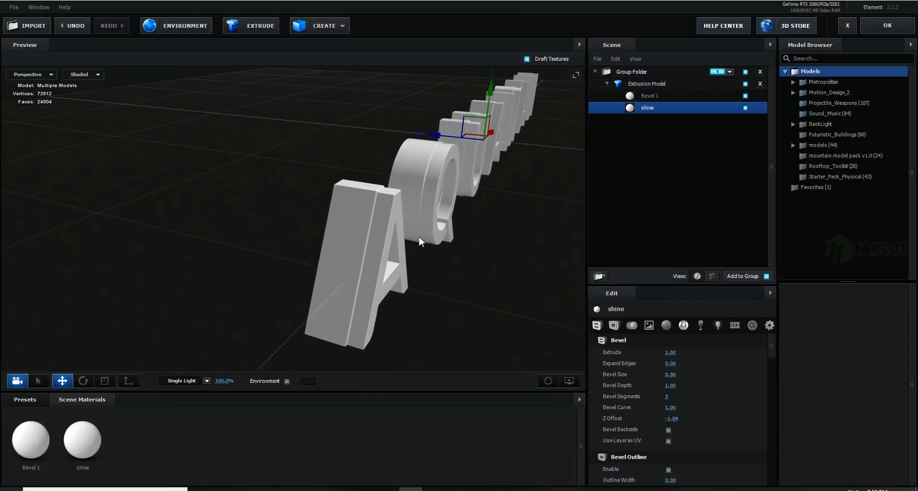
{"action": "left_click_drag", "start_coordinate": [669, 364], "coordinate": [662, 364]}
{"action": "left_click_drag", "start_coordinate": [449, 265], "coordinate": [221, 196]}
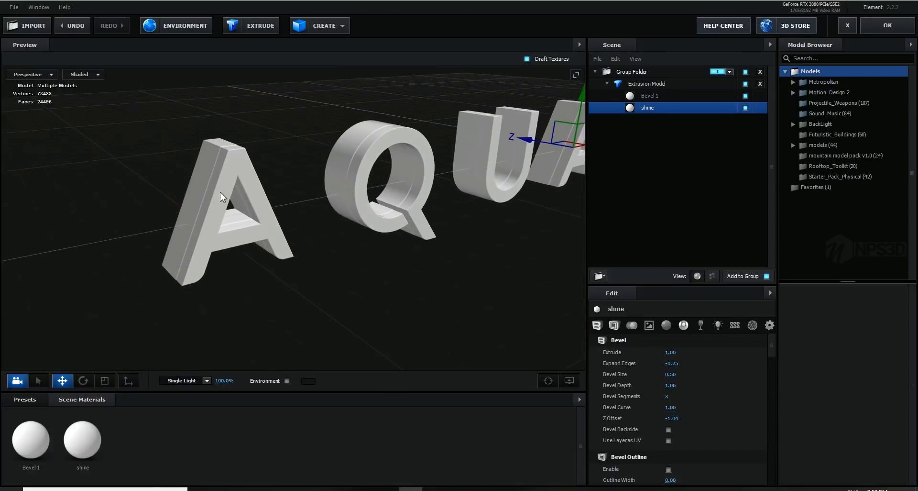
Add Tech_Combustion_01 from the Motion_Design_2 Tech_Components models to load its materials, and remove the model from the scene
{"action": "right_click", "coordinate": [138, 456]}
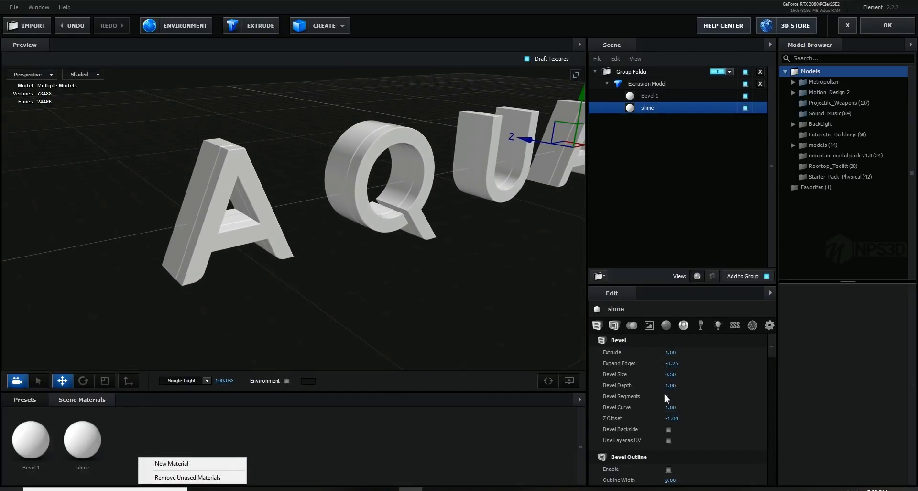
{"action": "left_click_drag", "start_coordinate": [770, 348], "coordinate": [771, 372]}
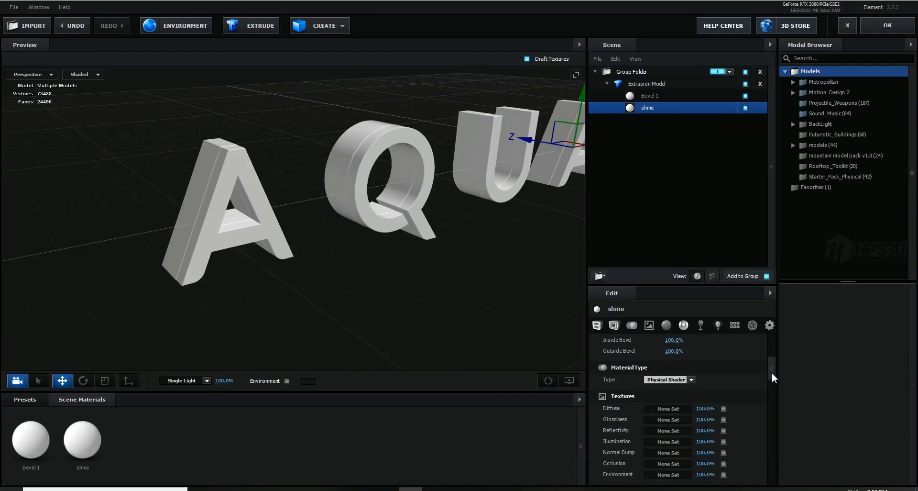
{"action": "double_click", "coordinate": [825, 92]}
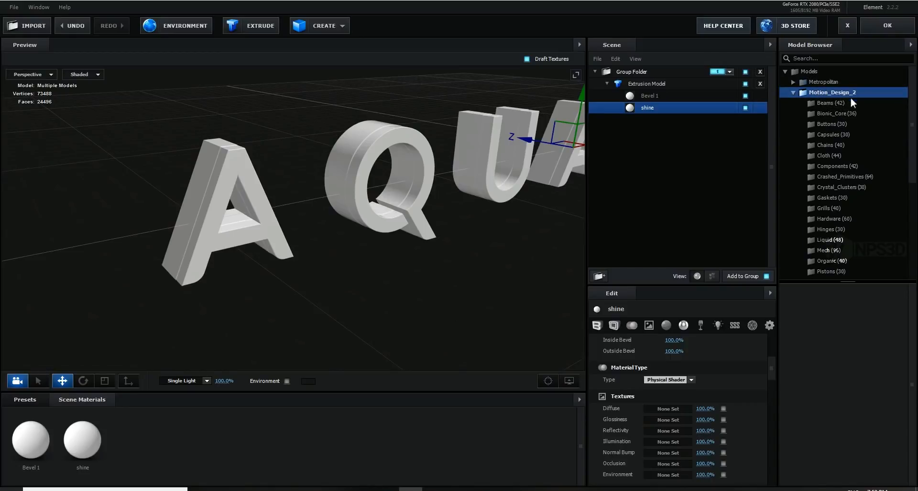
{"action": "scroll", "coordinate": [843, 192], "scroll_direction": "down", "scroll_amount": 3}
{"action": "left_click", "coordinate": [837, 234]}
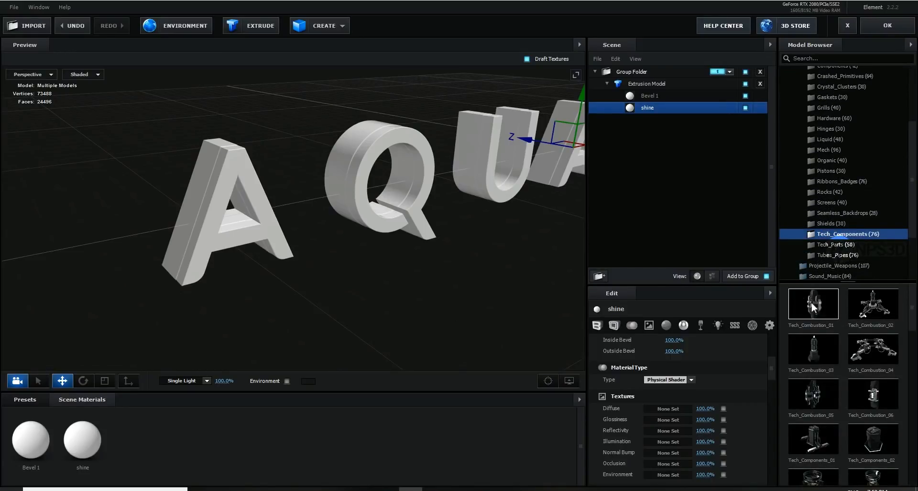
{"action": "left_click", "coordinate": [813, 306]}
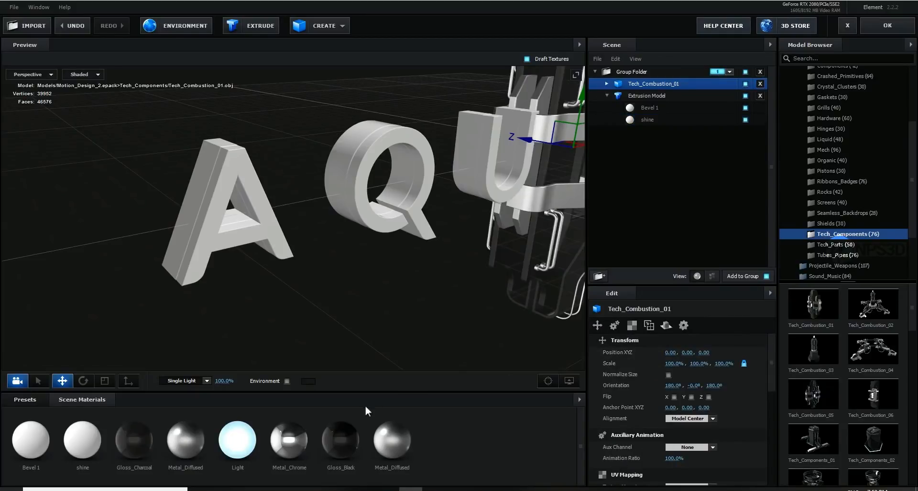
{"action": "left_click", "coordinate": [760, 84]}
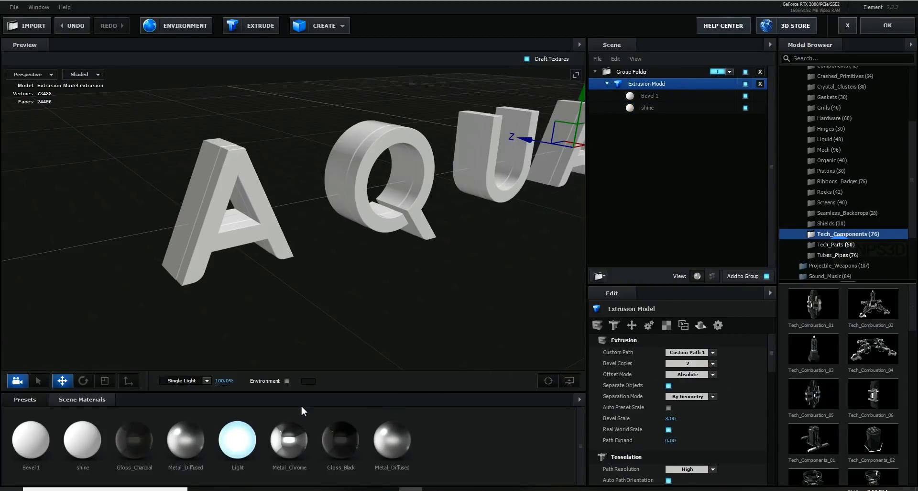
Apply the Light material to the shine bevel of the AQUAMAN letters
{"action": "left_click_drag", "start_coordinate": [228, 338], "coordinate": [308, 301]}
{"action": "left_click_drag", "start_coordinate": [238, 457], "coordinate": [393, 291]}
{"action": "scroll", "coordinate": [391, 244], "scroll_direction": "down", "scroll_amount": 3}
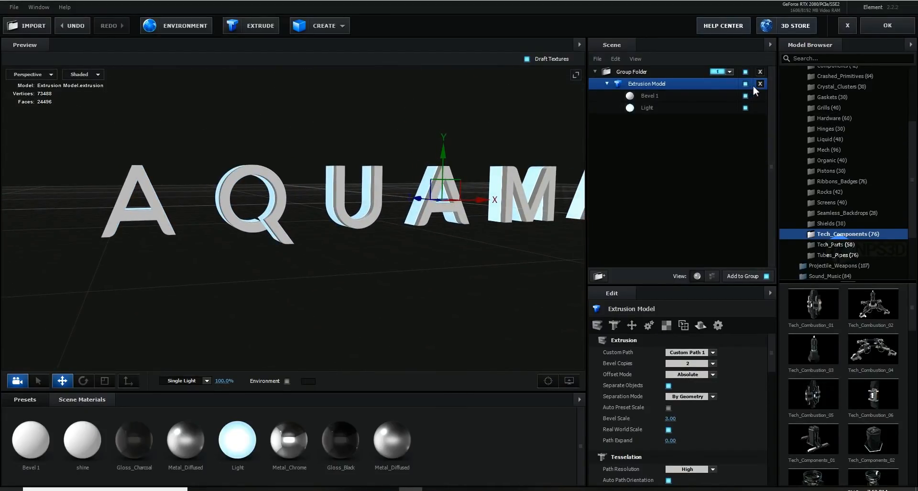
Assign the shine material back to the second bevel of the letters and remove the unused scene materials
{"action": "left_click_drag", "start_coordinate": [82, 439], "coordinate": [648, 107]}
{"action": "left_click", "coordinate": [579, 399]}
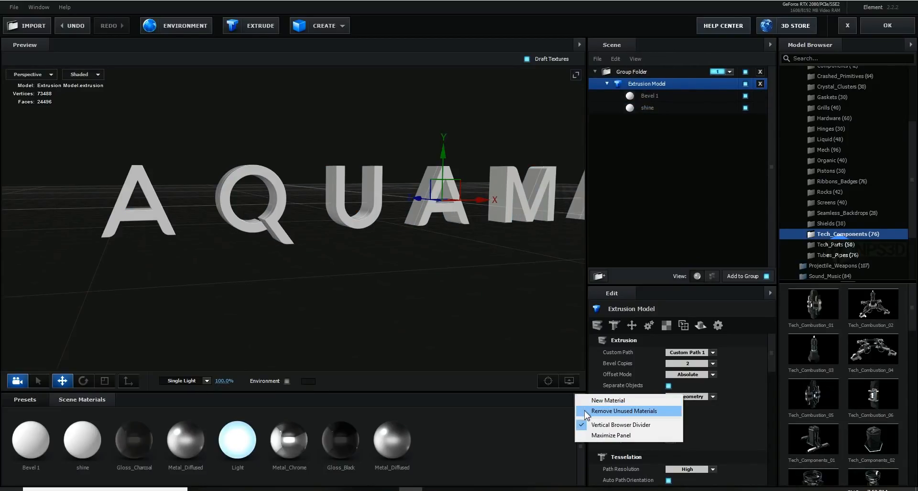
{"action": "left_click", "coordinate": [587, 409]}
Set the shine material's illumination color to cyan 7AFDFF and its illumination intensity to 66%
{"action": "left_click_drag", "start_coordinate": [366, 294], "coordinate": [372, 246]}
{"action": "scroll", "coordinate": [341, 267], "scroll_direction": "up", "scroll_amount": 4}
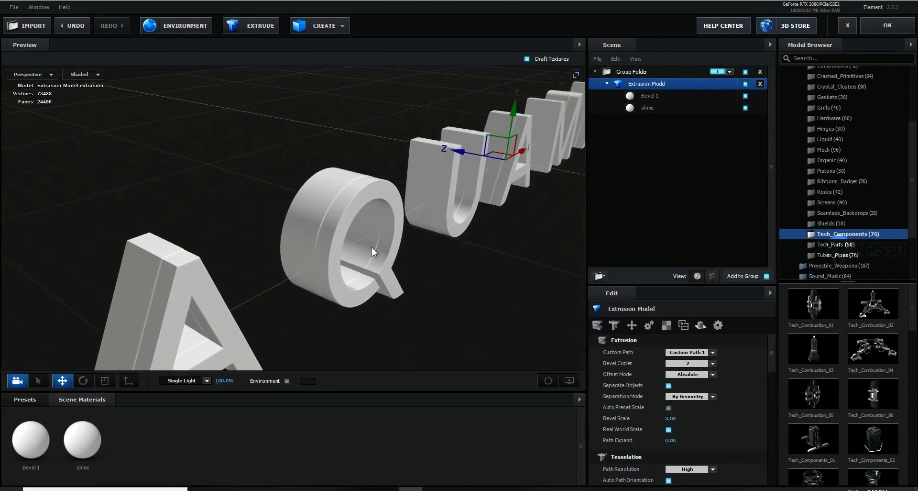
{"action": "scroll", "coordinate": [371, 258], "scroll_direction": "up", "scroll_amount": 2}
{"action": "left_click", "coordinate": [650, 107]}
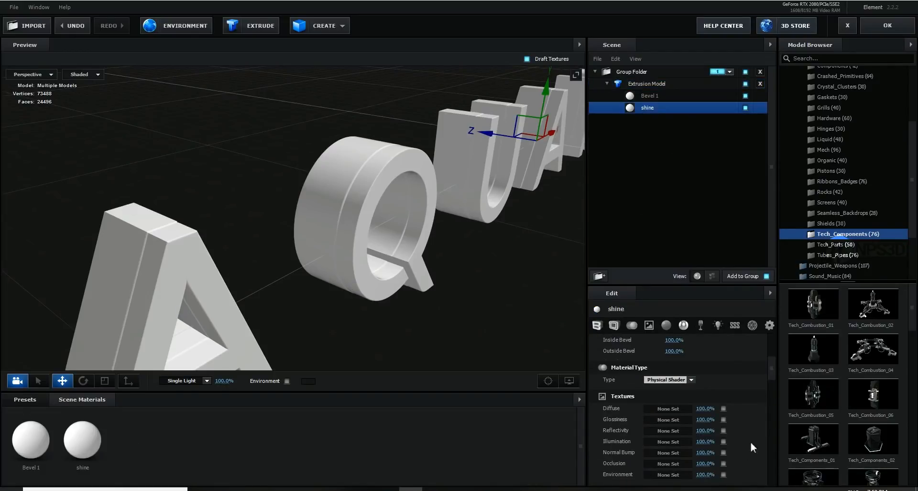
{"action": "scroll", "coordinate": [688, 409], "scroll_direction": "down", "scroll_amount": 5}
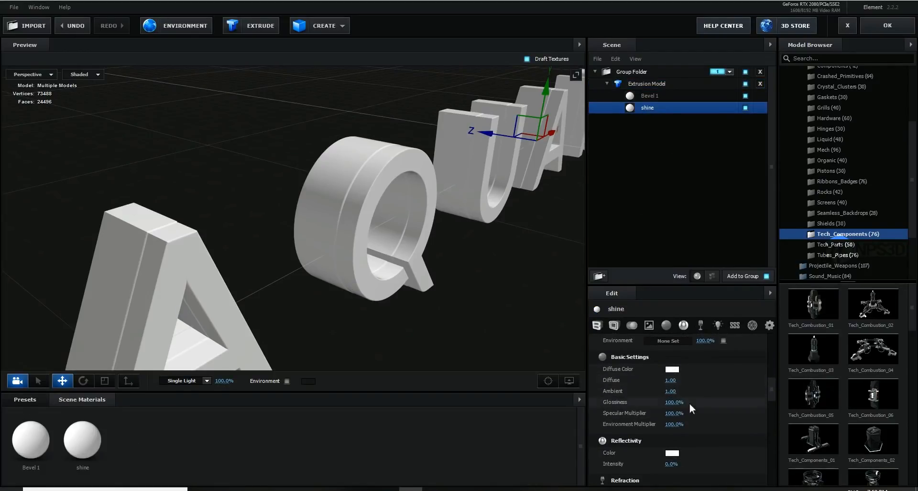
{"action": "scroll", "coordinate": [690, 403], "scroll_direction": "down", "scroll_amount": 5}
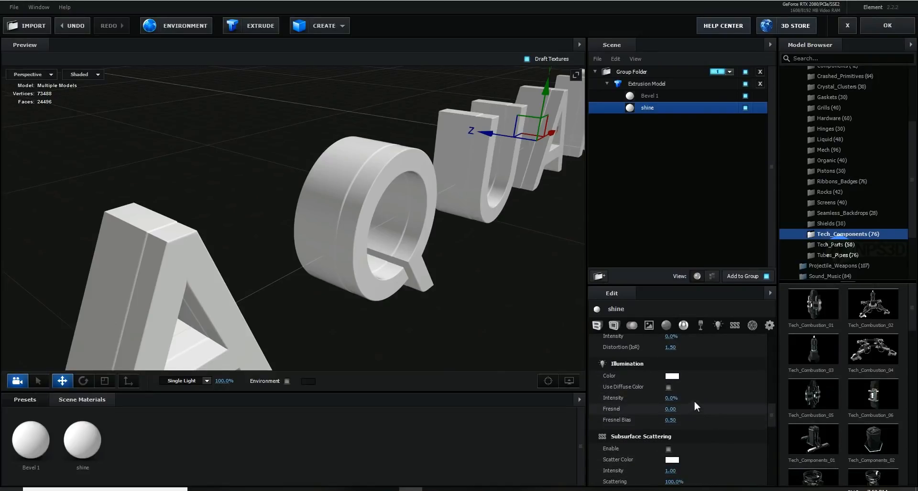
{"action": "left_click", "coordinate": [671, 376]}
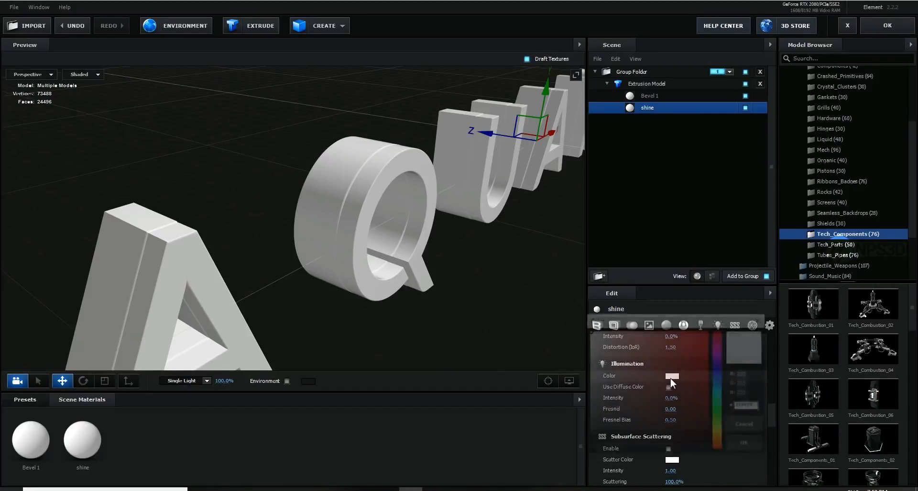
{"action": "left_click", "coordinate": [720, 393]}
{"action": "left_click_drag", "start_coordinate": [656, 347], "coordinate": [650, 330]}
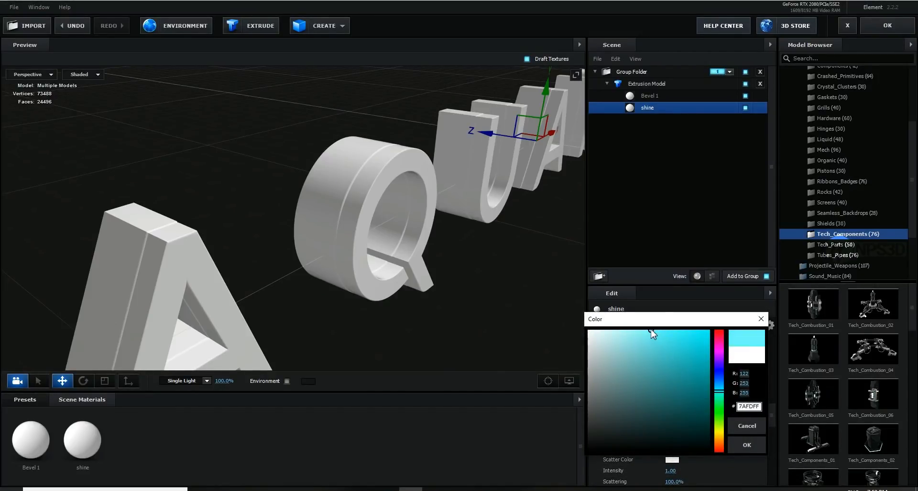
{"action": "left_click", "coordinate": [746, 444]}
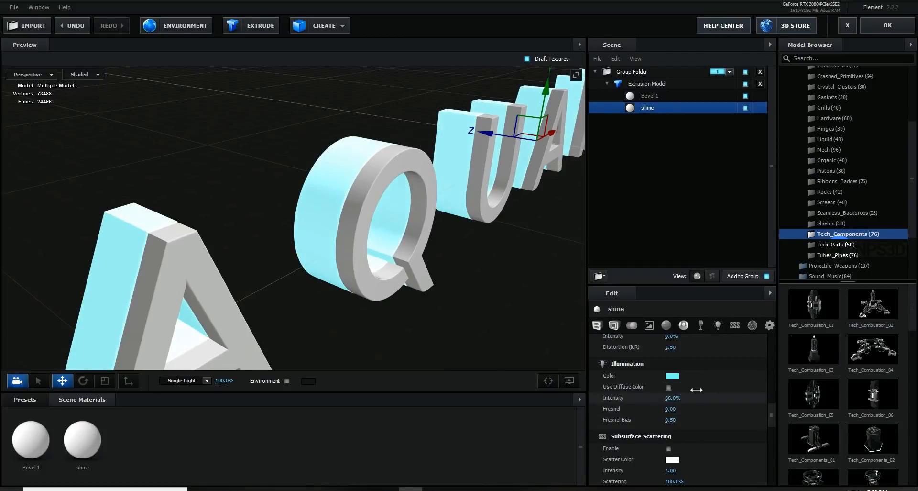
Set the shine material's illumination Fresnel to 0.54 and adjust its Fresnel Bias
{"action": "scroll", "coordinate": [412, 290], "scroll_direction": "down", "scroll_amount": 4}
{"action": "left_click_drag", "start_coordinate": [412, 289], "coordinate": [396, 281]}
{"action": "left_click_drag", "start_coordinate": [670, 412], "coordinate": [684, 411]}
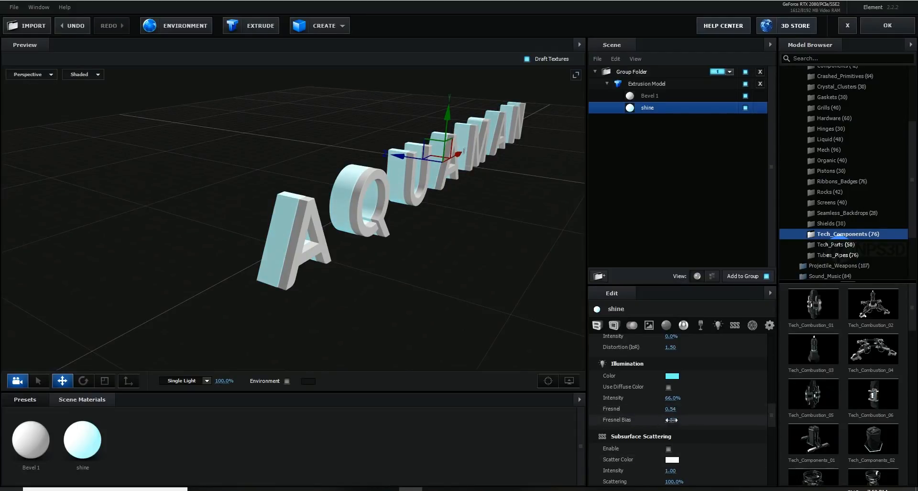
Set the shine material's refraction color to light cyan 99FEFC and its refraction intensity to 50%
{"action": "scroll", "coordinate": [650, 351], "scroll_direction": "up", "scroll_amount": 3}
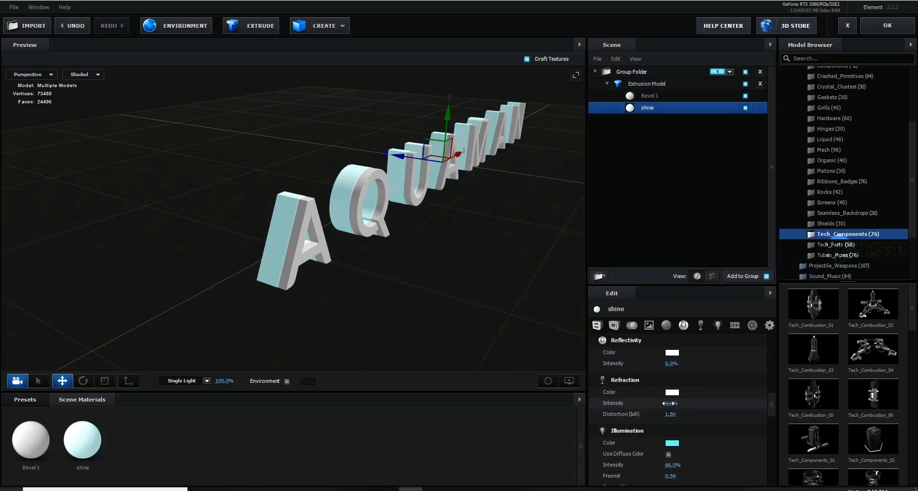
{"action": "left_click", "coordinate": [672, 392]}
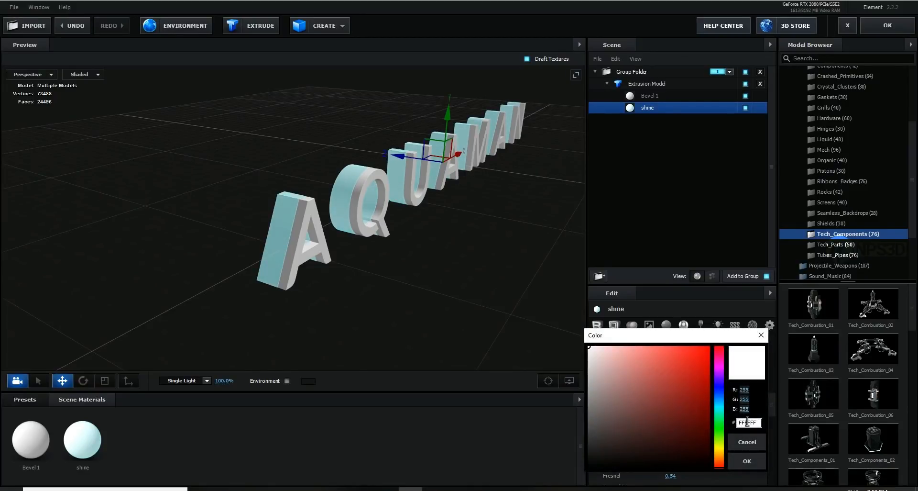
{"action": "left_click", "coordinate": [719, 406]}
{"action": "left_click_drag", "start_coordinate": [664, 364], "coordinate": [637, 347]}
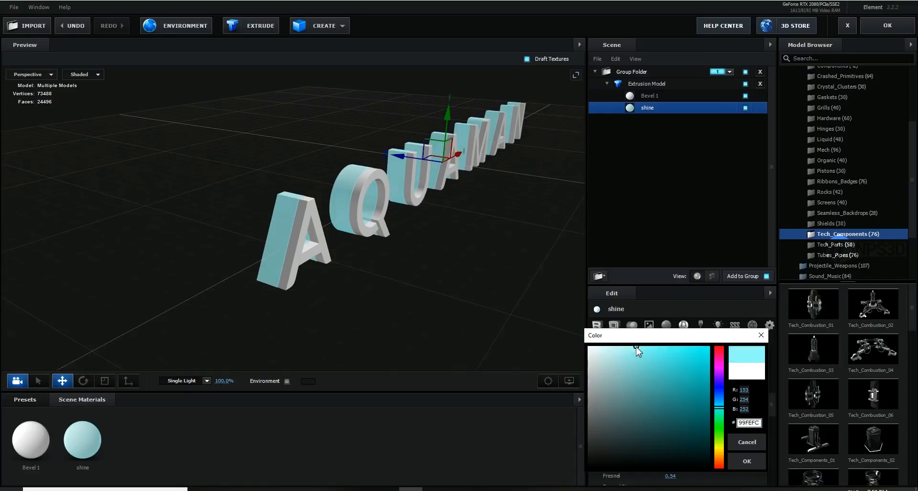
{"action": "left_click", "coordinate": [746, 460]}
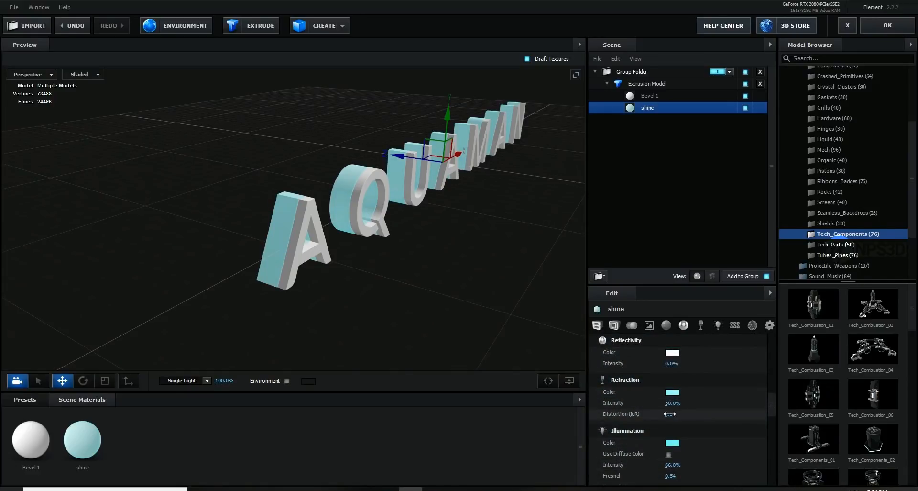
Fine-tune the shine material with reflectivity 27%, refraction 42%, distortion 1.79, illumination intensity 125%, Fresnel -0.45 and Fresnel Bias 0.34
{"action": "scroll", "coordinate": [671, 393], "scroll_direction": "down", "scroll_amount": 5}
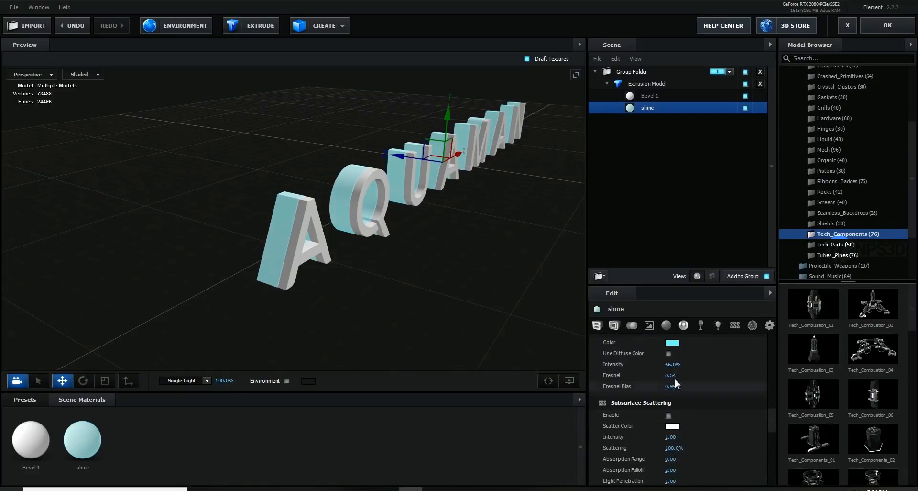
{"action": "left_click_drag", "start_coordinate": [676, 364], "coordinate": [741, 363]}
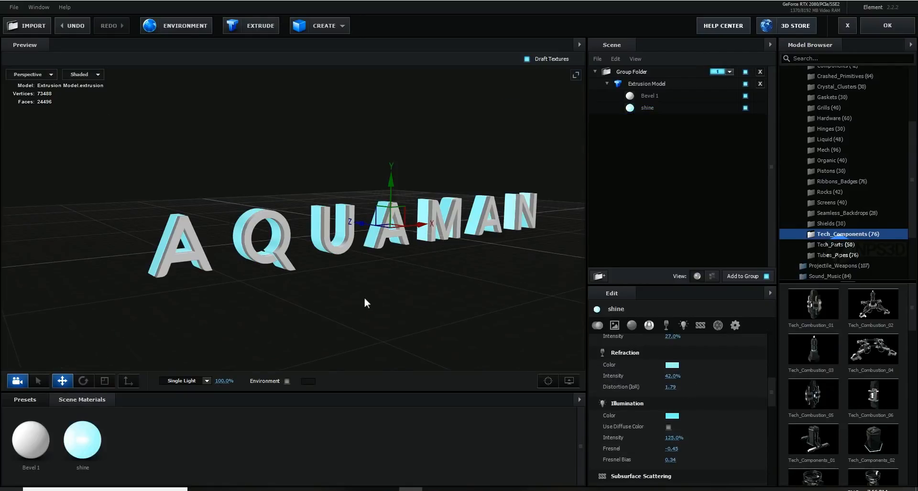
{"action": "left_click_drag", "start_coordinate": [364, 302], "coordinate": [283, 292]}
{"action": "scroll", "coordinate": [214, 285], "scroll_direction": "up", "scroll_amount": 5}
{"action": "scroll", "coordinate": [215, 289], "scroll_direction": "down", "scroll_amount": 3}
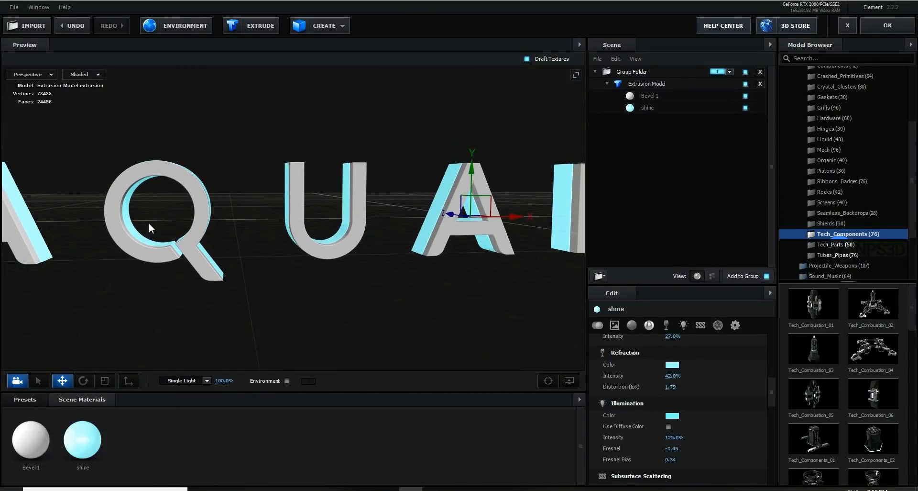
{"action": "left_click_drag", "start_coordinate": [148, 224], "coordinate": [259, 235]}
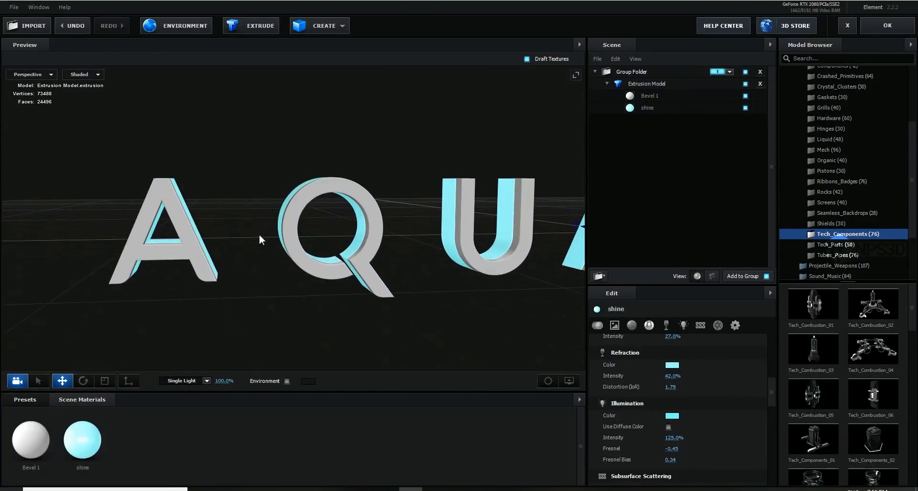
Set the Bevel 1 material's diffuse color to light grey CED7DB, Diffuse to 2.00 and Environment Multiplier to 200%
{"action": "left_click", "coordinate": [40, 438]}
{"action": "scroll", "coordinate": [666, 365], "scroll_direction": "up", "scroll_amount": 10}
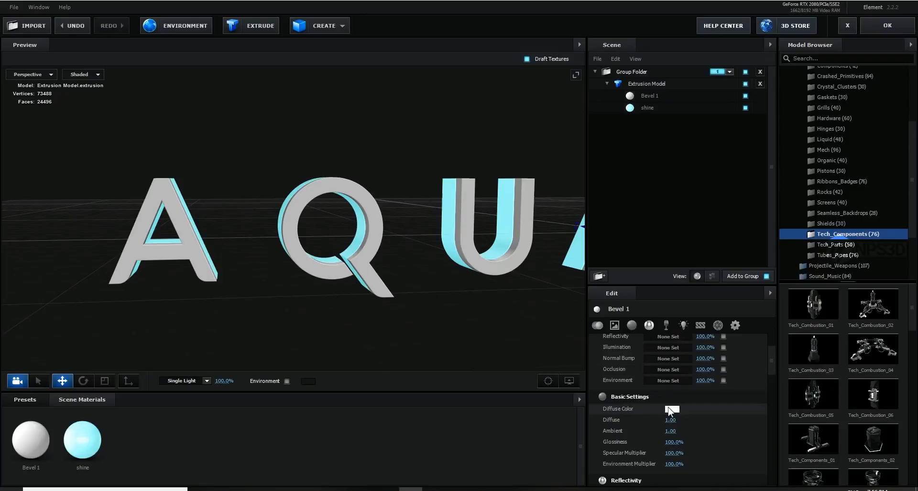
{"action": "left_click", "coordinate": [670, 409]}
{"action": "left_click_drag", "start_coordinate": [718, 413], "coordinate": [722, 418]}
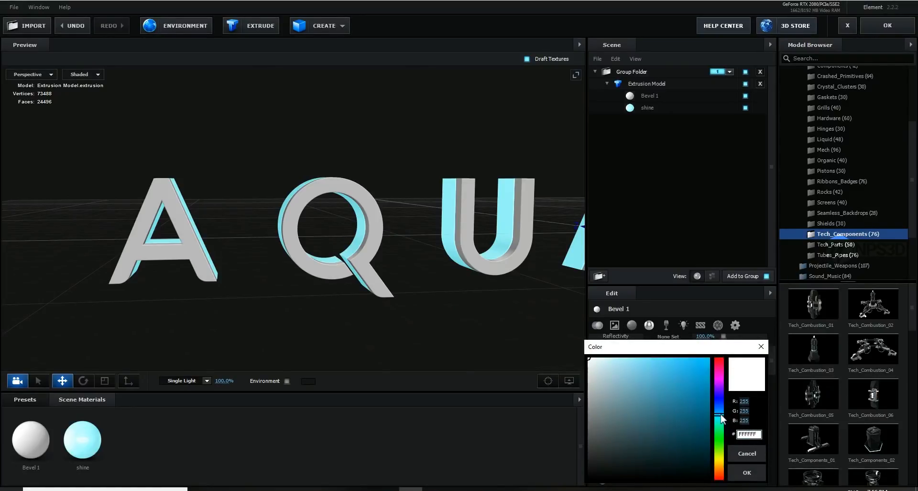
{"action": "left_click", "coordinate": [608, 374]}
{"action": "left_click_drag", "start_coordinate": [596, 382], "coordinate": [593, 377]}
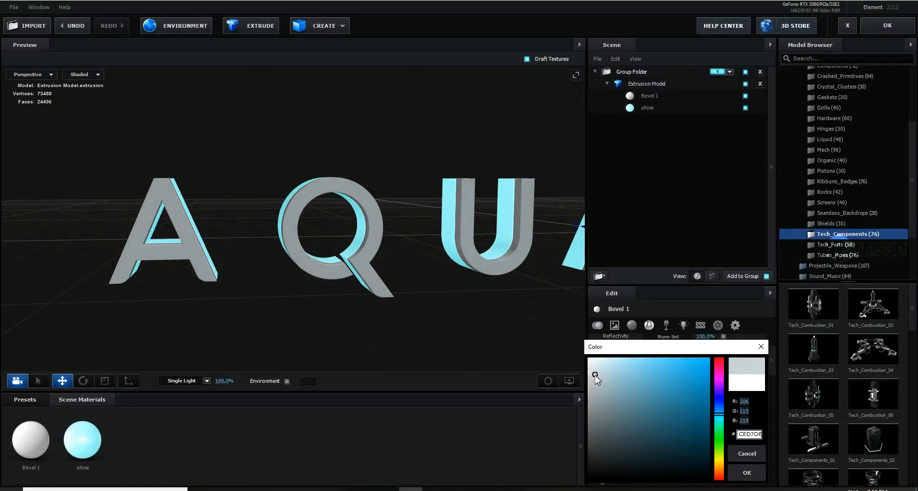
{"action": "left_click", "coordinate": [746, 472]}
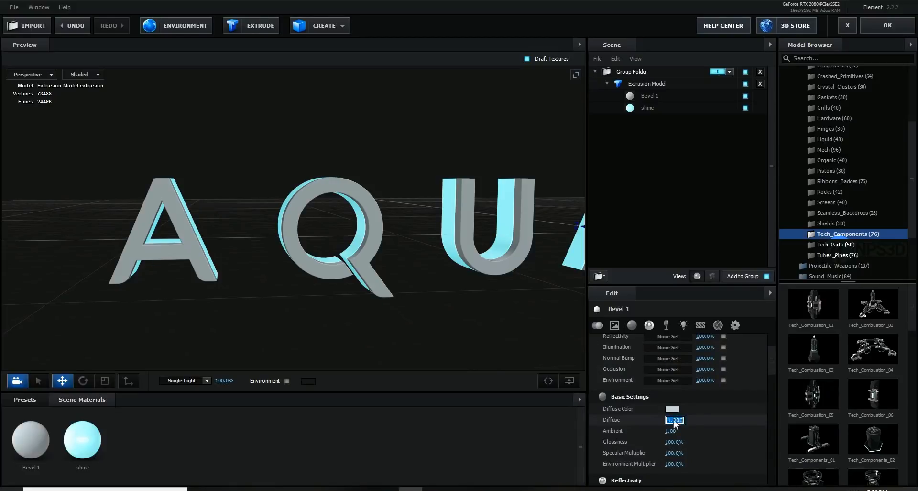
{"action": "left_click", "coordinate": [681, 464]}
{"action": "type", "text": "200"}
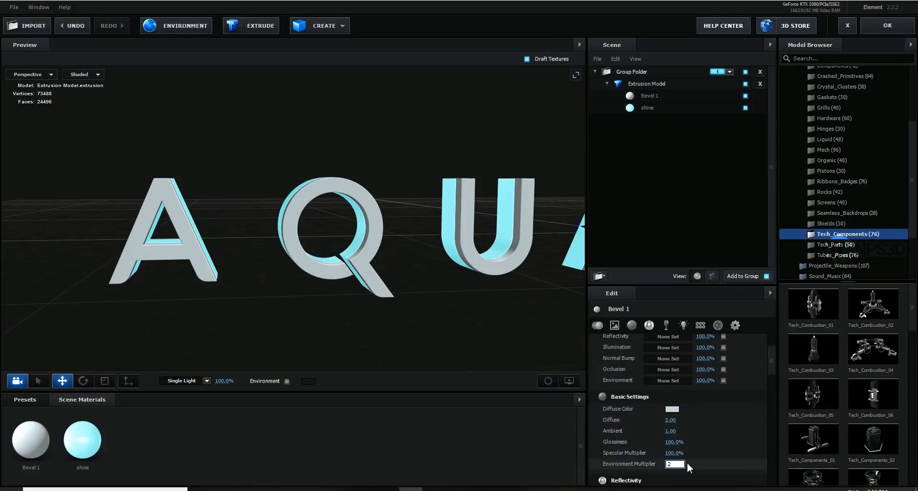
{"action": "key", "text": "Return"}
Set the Bevel 1 material's reflectivity intensity to 48% and its reflectivity color to dark teal 3C707A
{"action": "scroll", "coordinate": [704, 460], "scroll_direction": "down", "scroll_amount": 3}
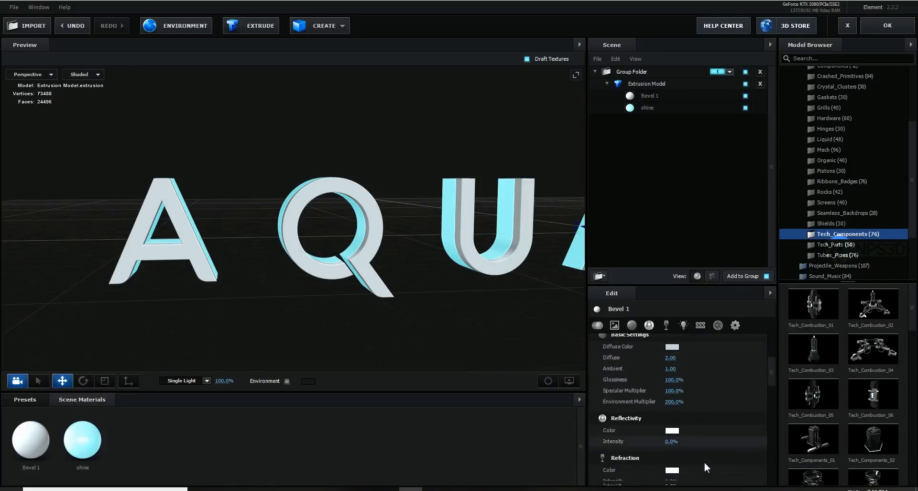
{"action": "left_click_drag", "start_coordinate": [672, 436], "coordinate": [694, 440]}
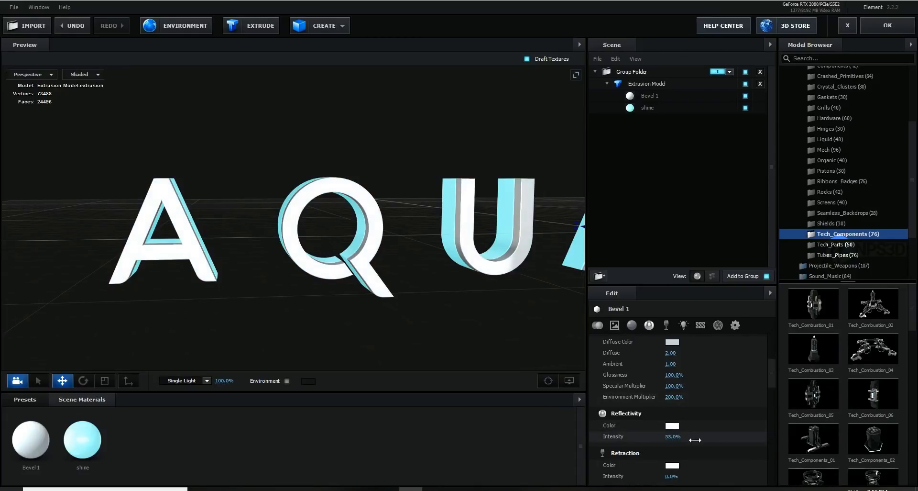
{"action": "left_click", "coordinate": [673, 426]}
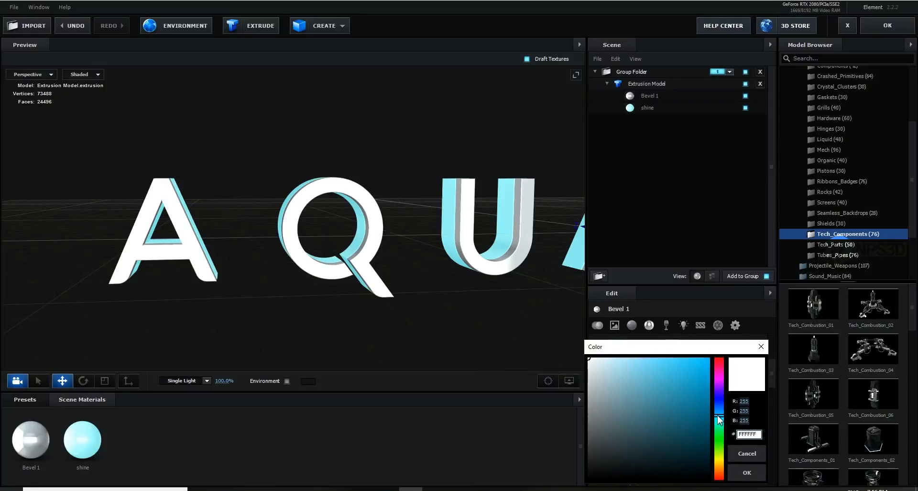
{"action": "mouse_move", "coordinate": [643, 381]}
{"action": "left_mouse_down"}
{"action": "mouse_move", "coordinate": [608, 360]}
{"action": "mouse_move", "coordinate": [614, 415]}
{"action": "mouse_move", "coordinate": [663, 439]}
{"action": "mouse_move", "coordinate": [650, 421]}
{"action": "left_mouse_up"}
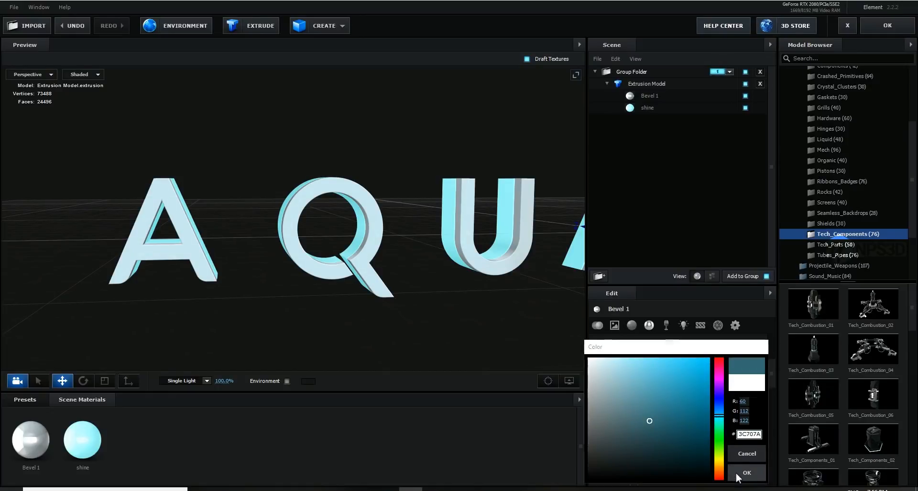
{"action": "left_click", "coordinate": [736, 472]}
Darken the Bevel 1 material's diffuse color to a medium blue-grey
{"action": "left_click", "coordinate": [672, 341]}
{"action": "mouse_move", "coordinate": [653, 386]}
{"action": "left_mouse_down"}
{"action": "mouse_move", "coordinate": [654, 365]}
{"action": "mouse_move", "coordinate": [612, 300]}
{"action": "mouse_move", "coordinate": [635, 311]}
{"action": "mouse_move", "coordinate": [657, 298]}
{"action": "mouse_move", "coordinate": [607, 315]}
{"action": "mouse_move", "coordinate": [614, 358]}
{"action": "mouse_move", "coordinate": [603, 335]}
{"action": "left_mouse_up"}
{"action": "left_click", "coordinate": [746, 410]}
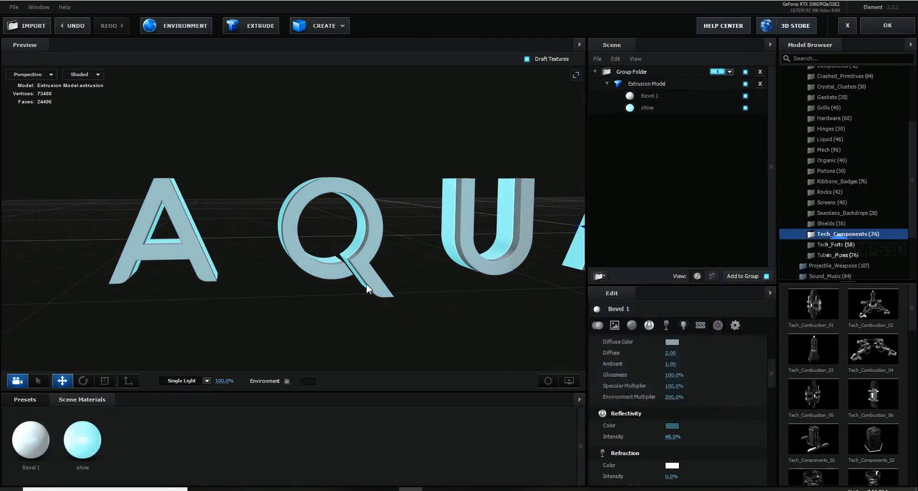
Open the BackLight_4K folder of the environment presets
{"action": "scroll", "coordinate": [474, 282], "scroll_direction": "down", "scroll_amount": 2}
{"action": "left_click_drag", "start_coordinate": [473, 278], "coordinate": [405, 266]}
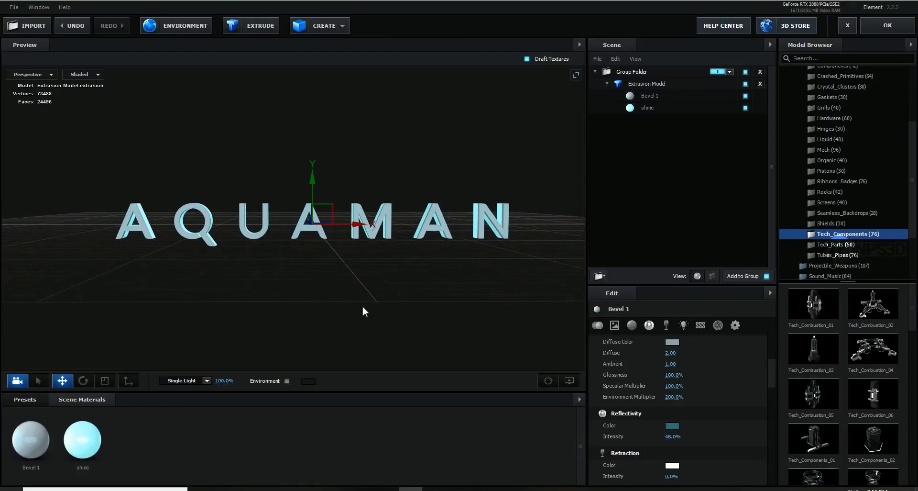
{"action": "left_click", "coordinate": [45, 398]}
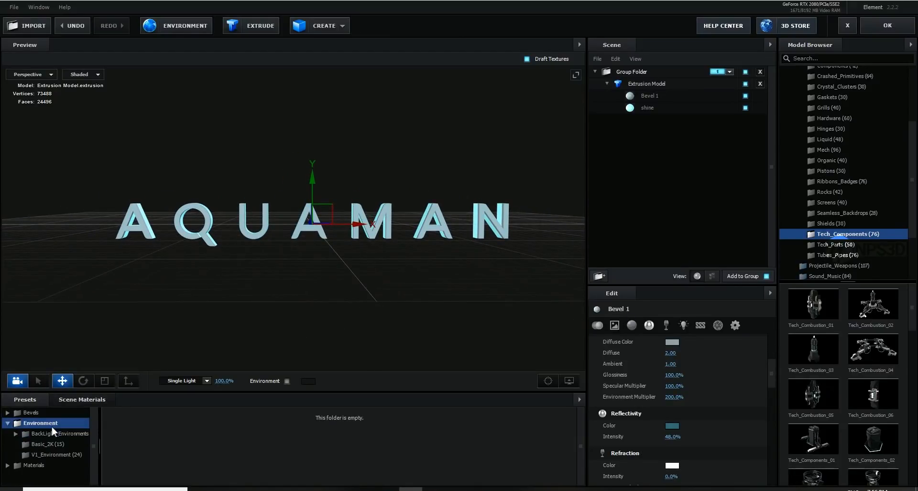
{"action": "left_click", "coordinate": [57, 432]}
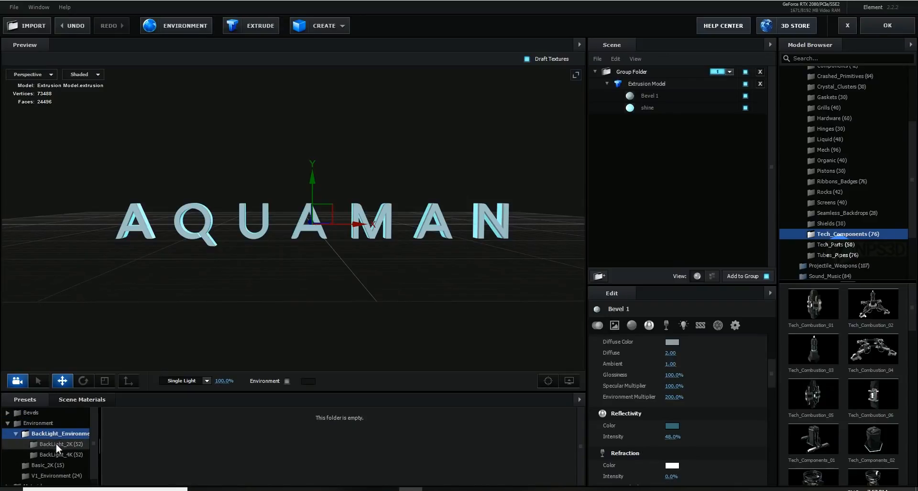
{"action": "left_click", "coordinate": [65, 454]}
Try out different BackLight_4K environments on the AQUAMAN letters
{"action": "scroll", "coordinate": [201, 443], "scroll_direction": "down", "scroll_amount": 2}
{"action": "left_click", "coordinate": [246, 469]}
{"action": "scroll", "coordinate": [316, 296], "scroll_direction": "down", "scroll_amount": 2}
{"action": "scroll", "coordinate": [325, 463], "scroll_direction": "down", "scroll_amount": 4}
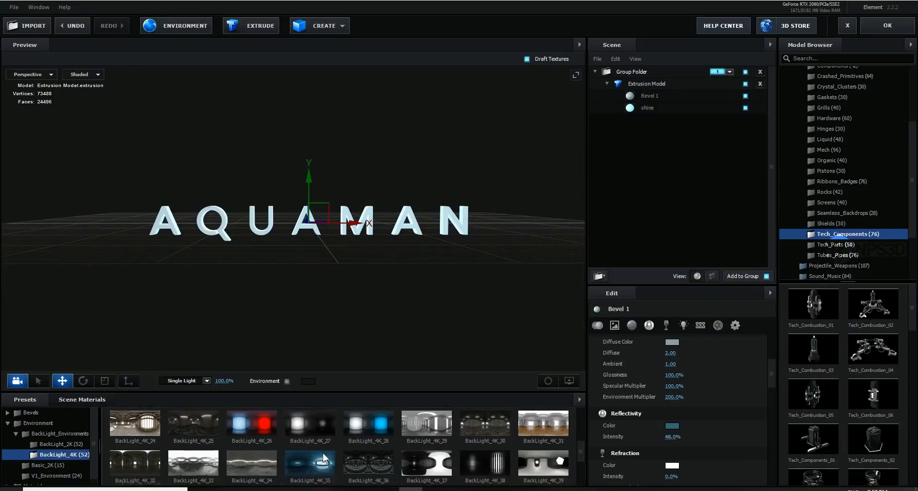
{"action": "left_click", "coordinate": [320, 423]}
{"action": "mouse_move", "coordinate": [329, 301]}
{"action": "left_mouse_down"}
{"action": "mouse_move", "coordinate": [344, 292]}
{"action": "mouse_move", "coordinate": [322, 291]}
{"action": "left_mouse_up"}
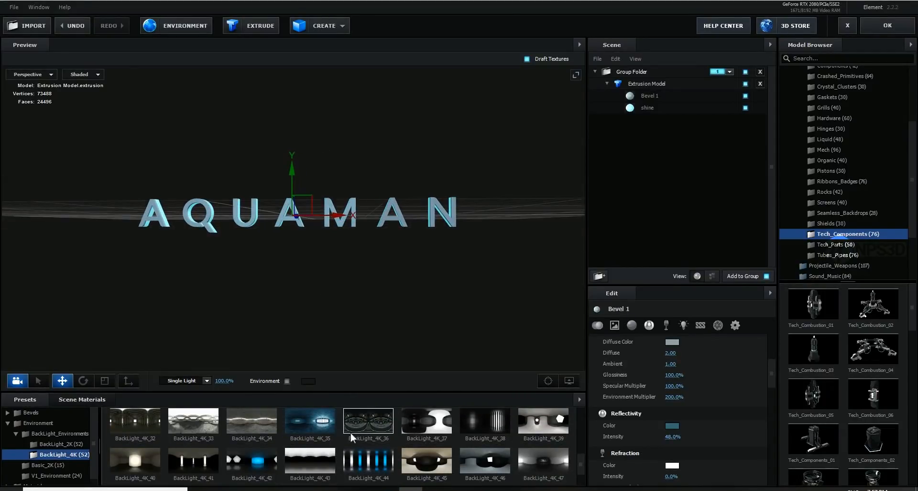
Apply the BackLight_4K_48 environment to the scene and check its reflections on the letters
{"action": "scroll", "coordinate": [337, 428], "scroll_direction": "down", "scroll_amount": 1}
{"action": "left_click", "coordinate": [136, 462]}
{"action": "mouse_move", "coordinate": [350, 281]}
{"action": "left_mouse_down"}
{"action": "mouse_move", "coordinate": [323, 267]}
{"action": "mouse_move", "coordinate": [354, 273]}
{"action": "left_mouse_up"}
{"action": "scroll", "coordinate": [355, 273], "scroll_direction": "up", "scroll_amount": 2}
{"action": "scroll", "coordinate": [355, 276], "scroll_direction": "up", "scroll_amount": 2}
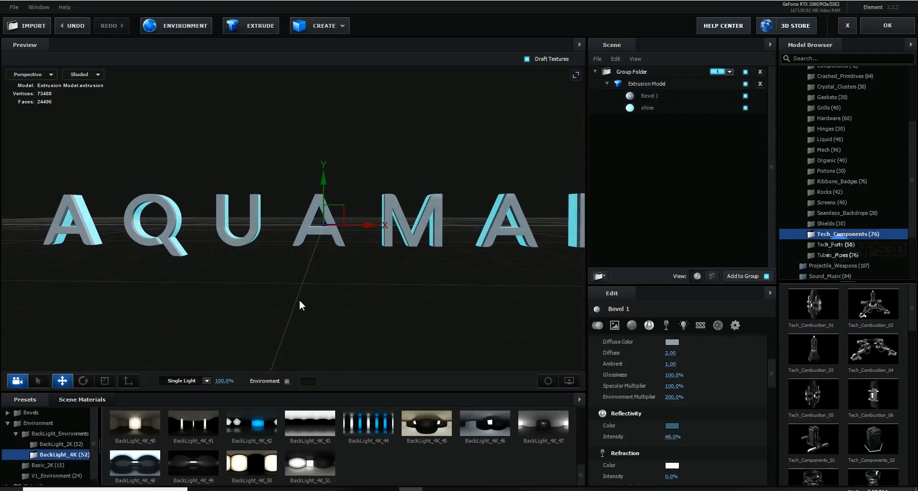
Increase the horizontal UV Repeat of the BackLight_4K_48 environment texture
{"action": "left_click", "coordinate": [181, 29]}
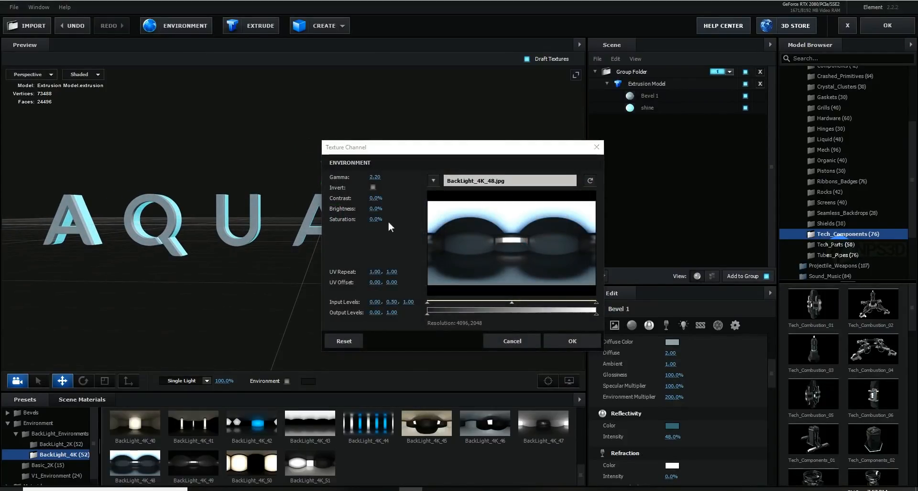
{"action": "left_click_drag", "start_coordinate": [376, 272], "coordinate": [404, 271]}
{"action": "left_click", "coordinate": [569, 341]}
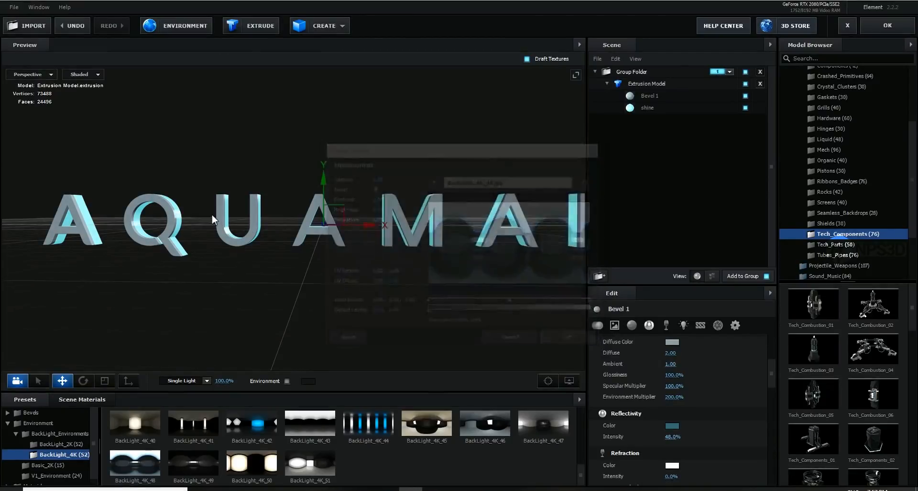
Set the AQUAMAN extrusion model's Reflect Mode to Spherical and accept the scene setup
{"action": "scroll", "coordinate": [357, 231], "scroll_direction": "up", "scroll_amount": 3}
{"action": "left_click", "coordinate": [640, 83]}
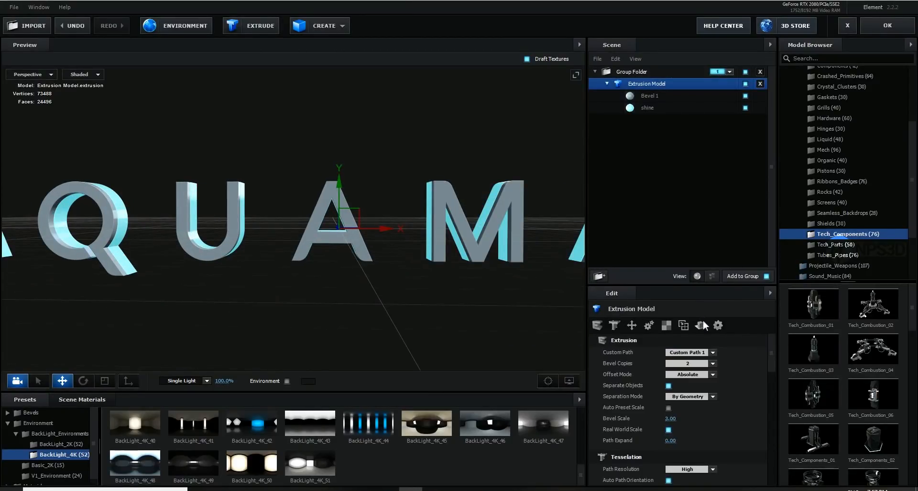
{"action": "left_click", "coordinate": [701, 325]}
{"action": "left_click", "coordinate": [690, 352]}
{"action": "left_click", "coordinate": [689, 386]}
{"action": "scroll", "coordinate": [444, 298], "scroll_direction": "down", "scroll_amount": 3}
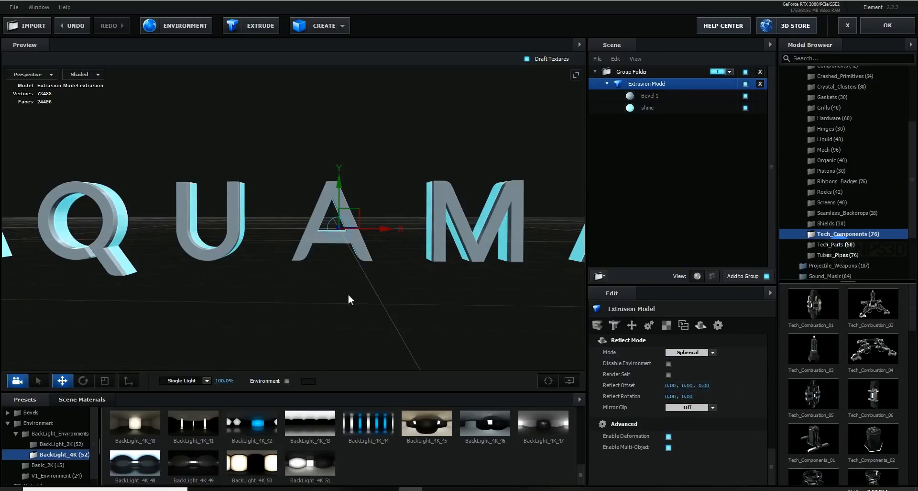
{"action": "scroll", "coordinate": [481, 295], "scroll_direction": "down", "scroll_amount": 2}
{"action": "left_click_drag", "start_coordinate": [464, 293], "coordinate": [421, 293]}
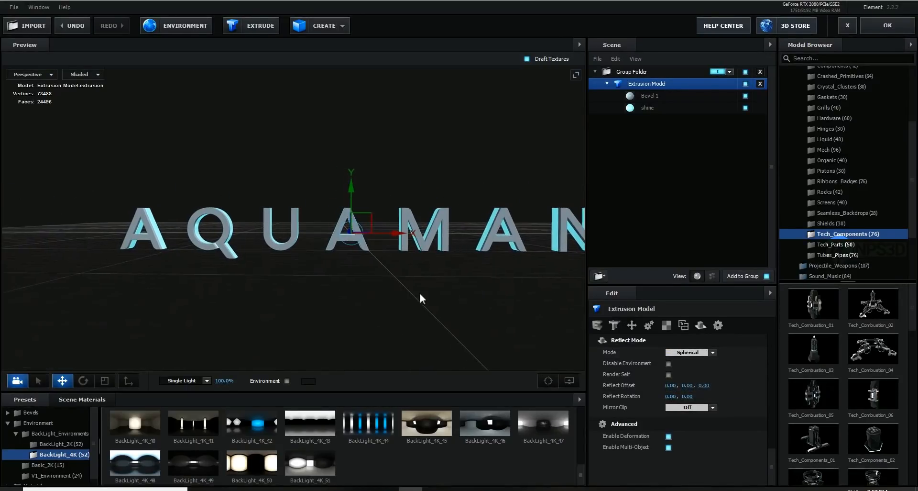
{"action": "left_click_drag", "start_coordinate": [369, 317], "coordinate": [430, 322]}
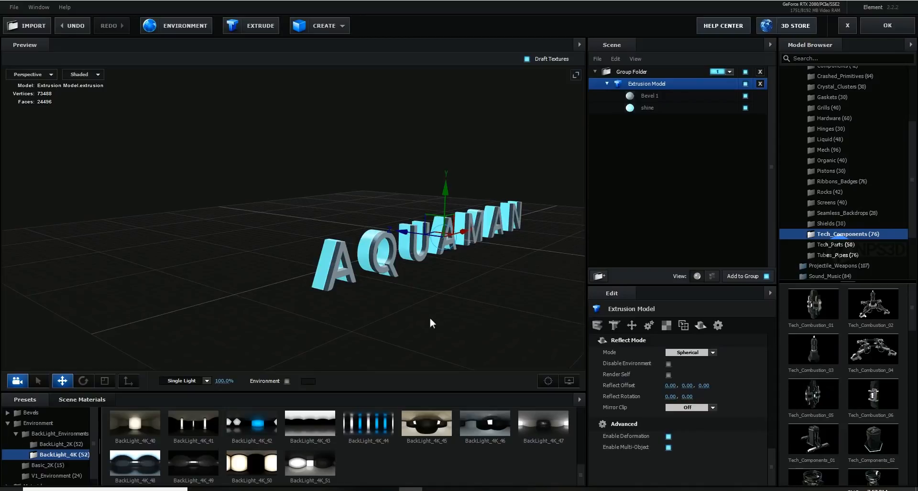
{"action": "left_click", "coordinate": [102, 398]}
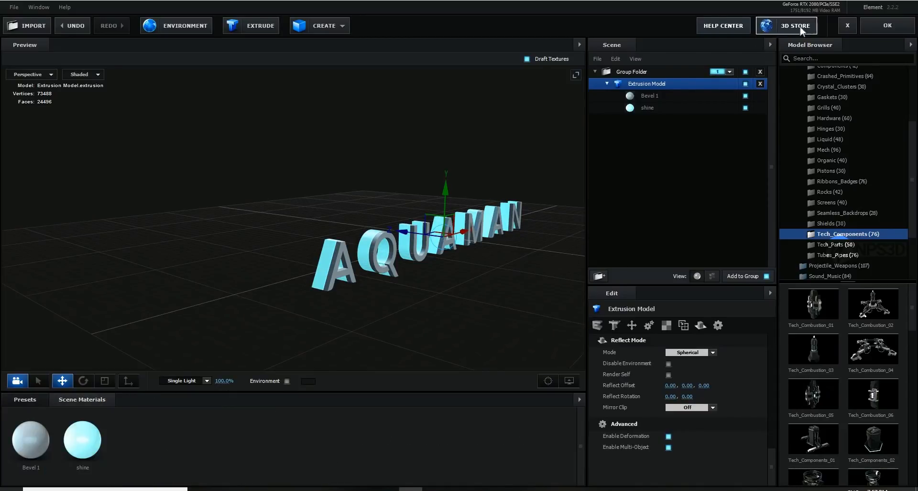
{"action": "left_click", "coordinate": [882, 28]}
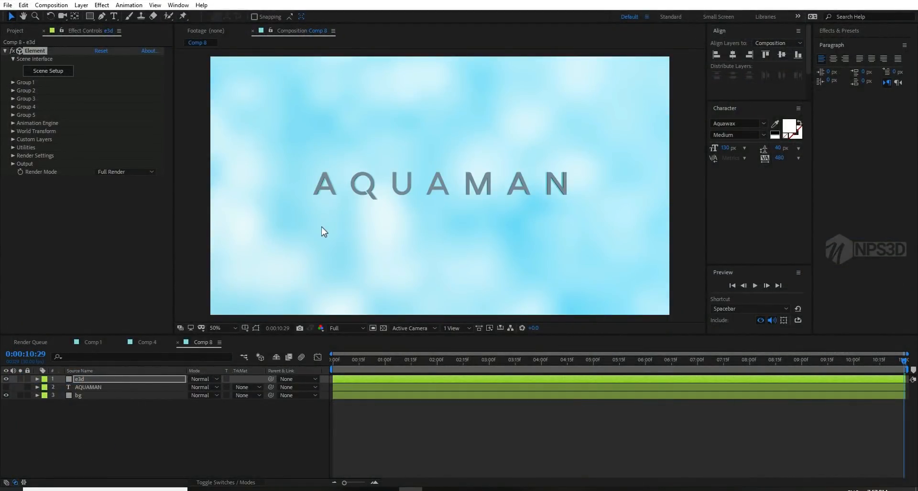
Add a new camera layer to Comp 8
{"action": "right_click", "coordinate": [132, 420]}
{"action": "mouse_move", "coordinate": [153, 335]}
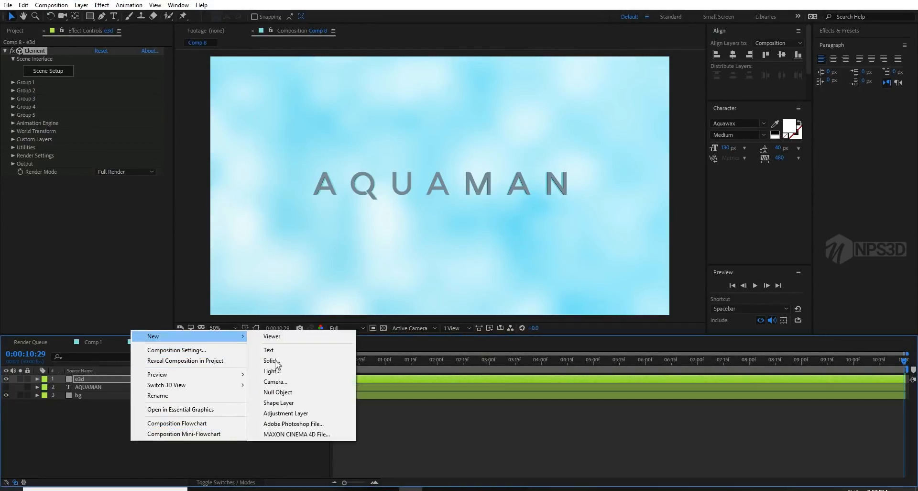
{"action": "left_click", "coordinate": [277, 383]}
{"action": "left_click", "coordinate": [509, 169]}
{"action": "left_click", "coordinate": [513, 223]}
{"action": "left_click", "coordinate": [556, 345]}
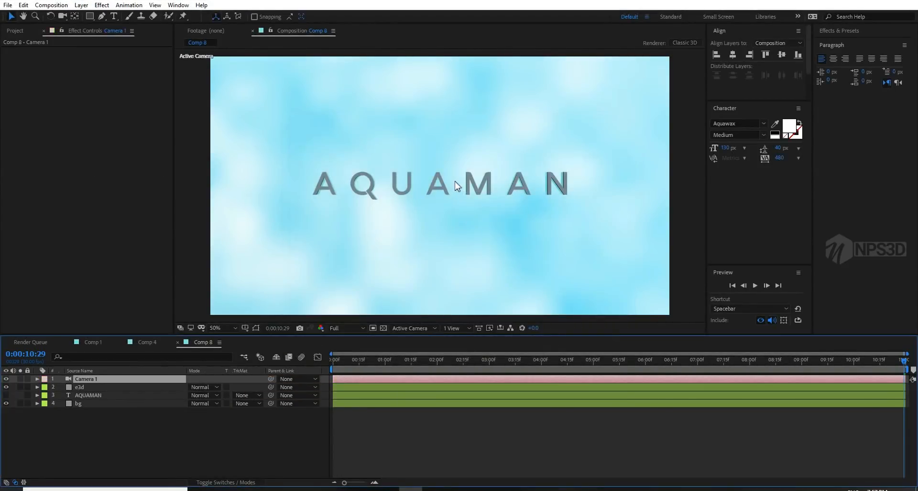
Orbit the new camera around the AQUAMAN text as a test and reset its transform
{"action": "left_click_drag", "start_coordinate": [452, 203], "coordinate": [386, 229]}
{"action": "key", "text": "c"}
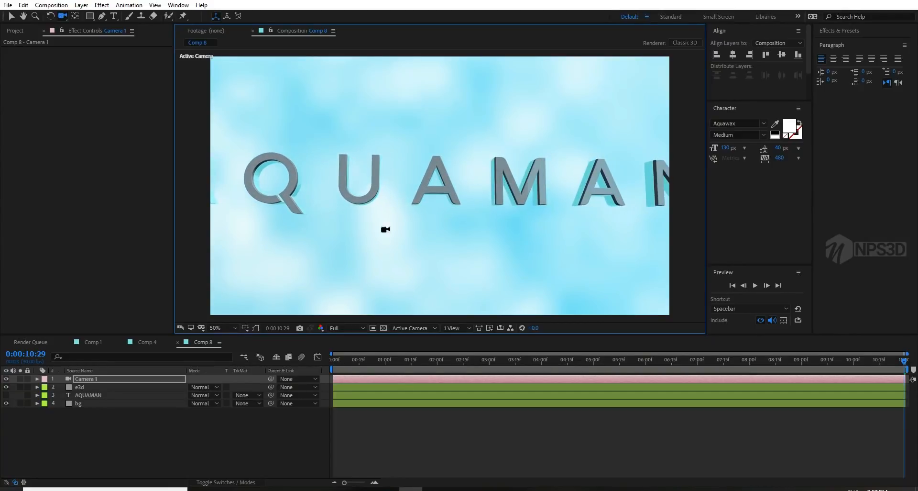
{"action": "left_click", "coordinate": [145, 342]}
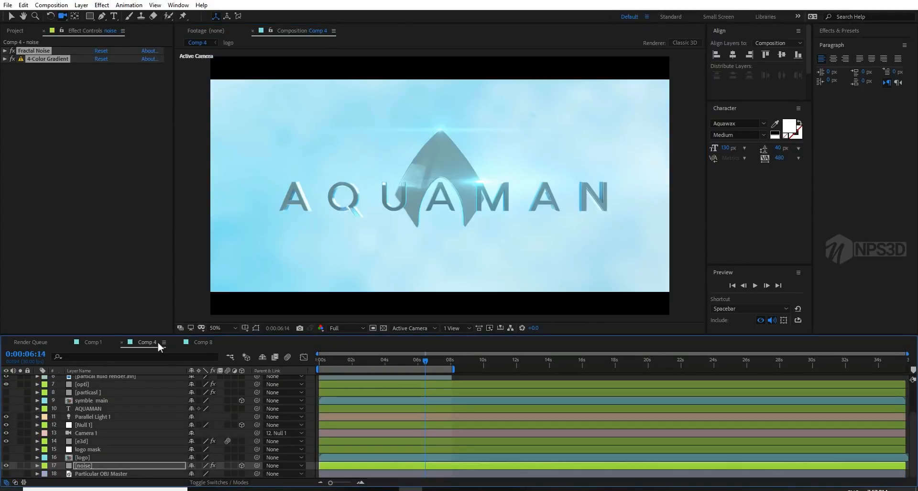
{"action": "left_click", "coordinate": [205, 341]}
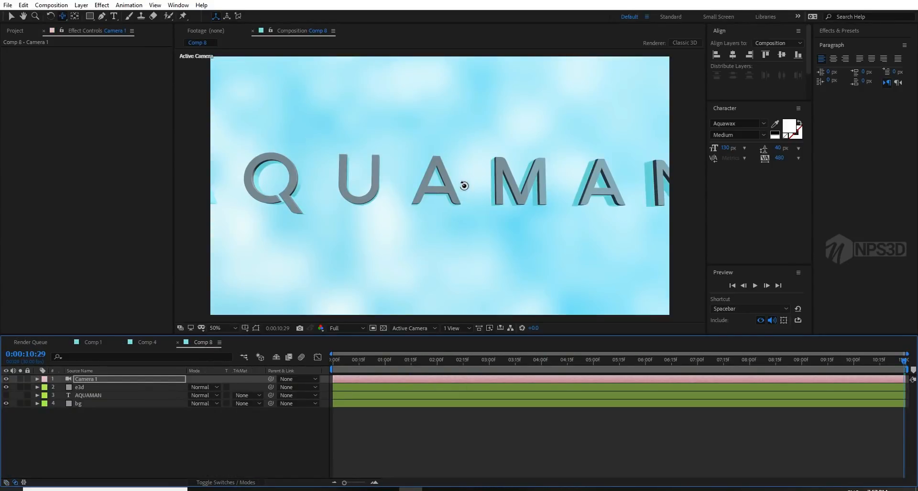
{"action": "left_click_drag", "start_coordinate": [464, 177], "coordinate": [428, 207]}
{"action": "right_click", "coordinate": [98, 380]}
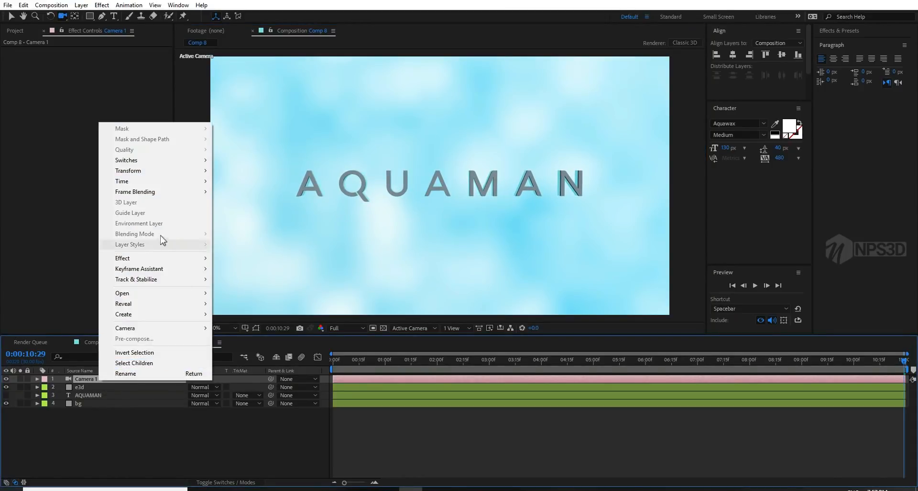
{"action": "mouse_move", "coordinate": [144, 172]}
{"action": "left_click", "coordinate": [240, 171]}
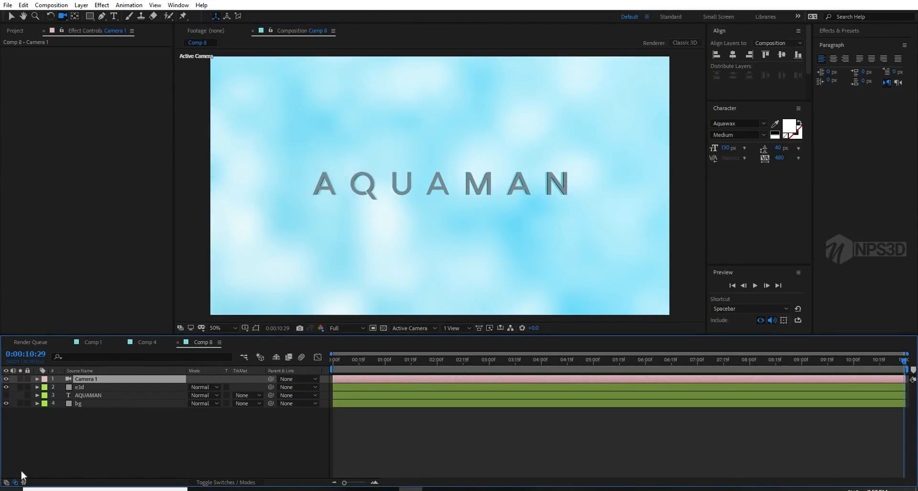
{"action": "left_click", "coordinate": [105, 438]}
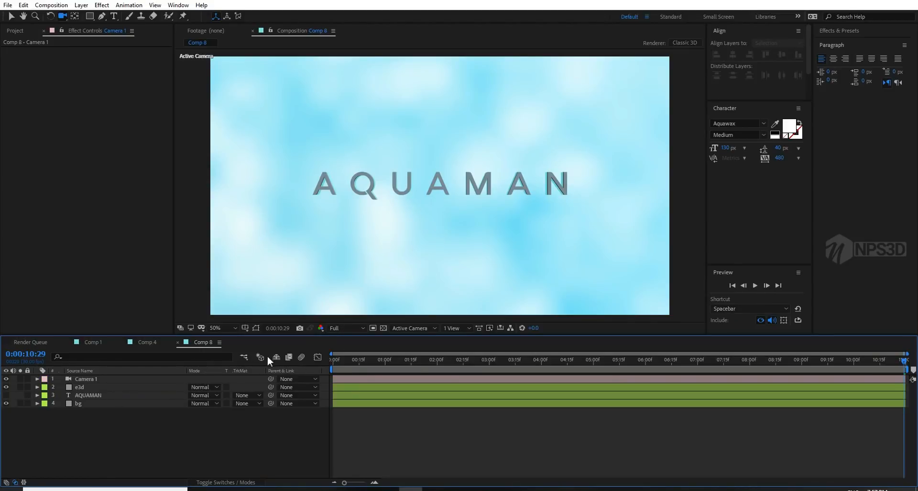
Rename the auto-traced symbol layer in Comp 8 as mask and hide it
{"action": "left_click", "coordinate": [168, 342]}
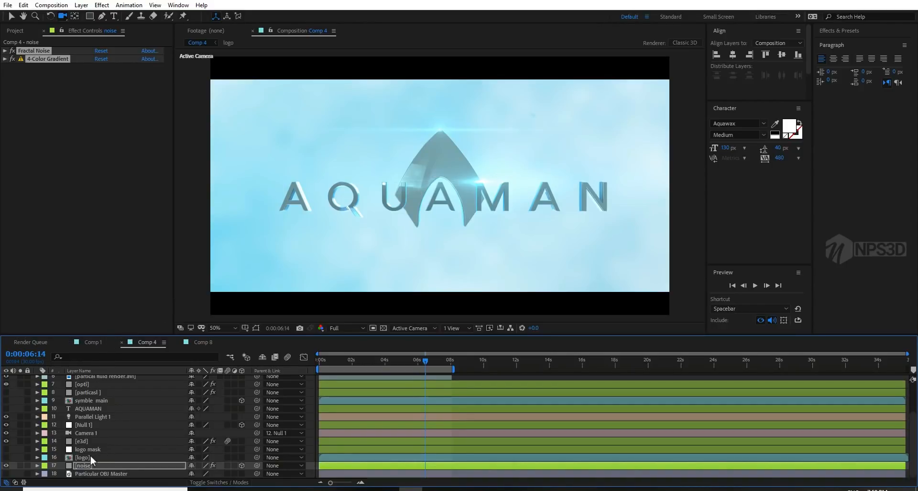
{"action": "left_click", "coordinate": [95, 398]}
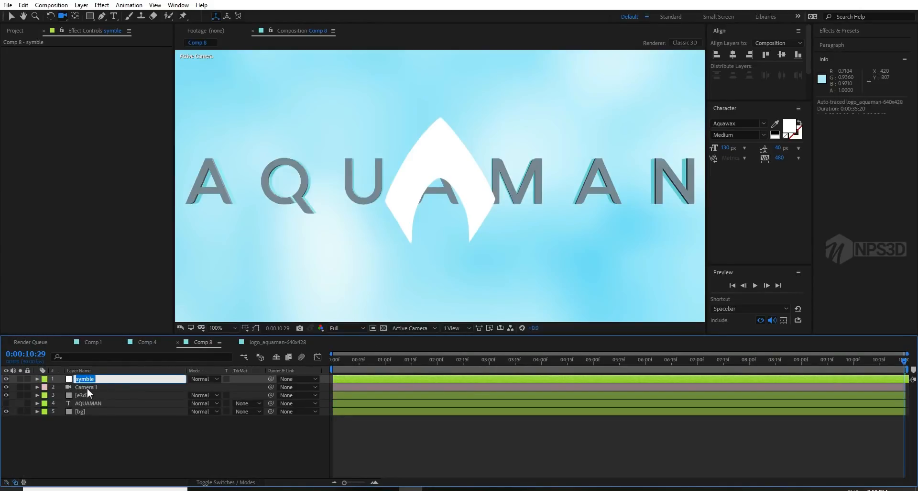
{"action": "type", "text": "k"}
{"action": "key", "text": "Return"}
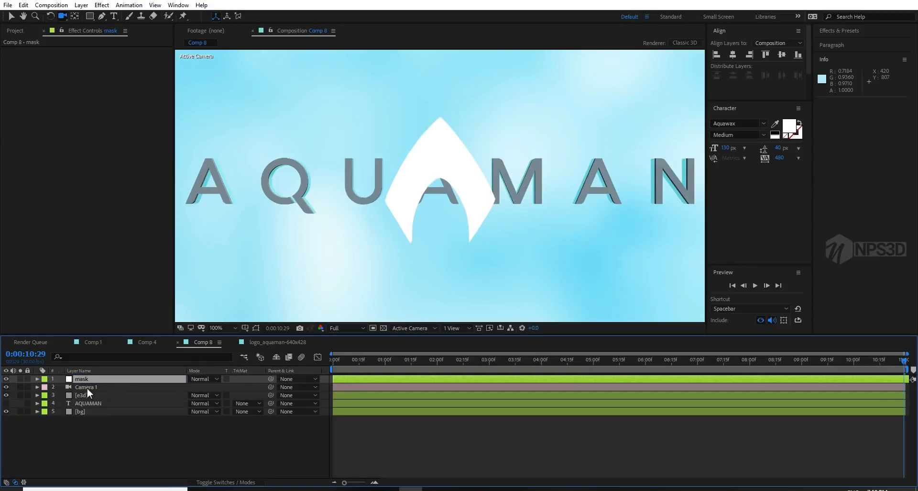
{"action": "left_click", "coordinate": [6, 379]}
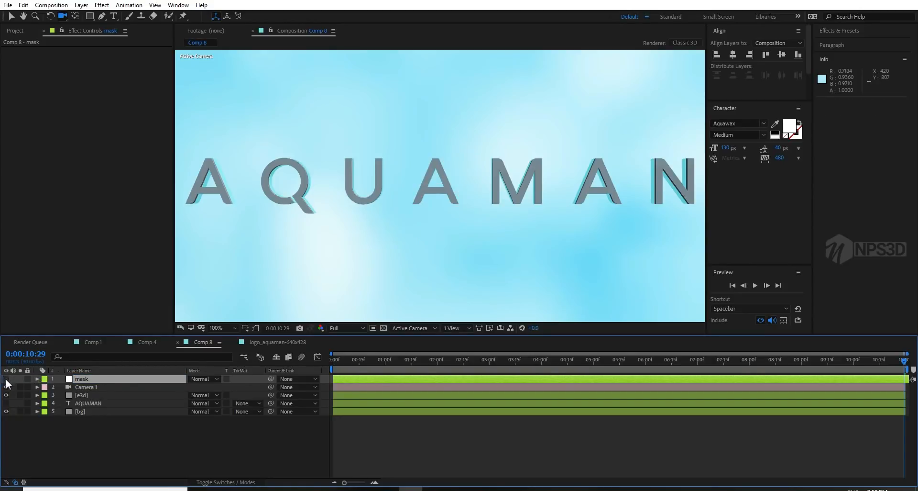
Assign the mask layer to Path Layer 2 in the e3d layer's Element effect and open its scene setup
{"action": "left_click", "coordinate": [91, 396]}
{"action": "left_click", "coordinate": [13, 139]}
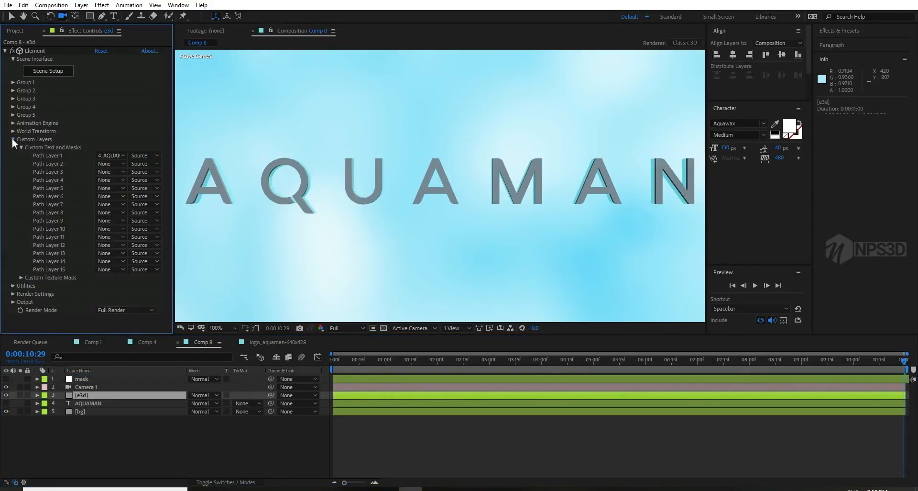
{"action": "left_click", "coordinate": [105, 164]}
{"action": "left_click", "coordinate": [109, 184]}
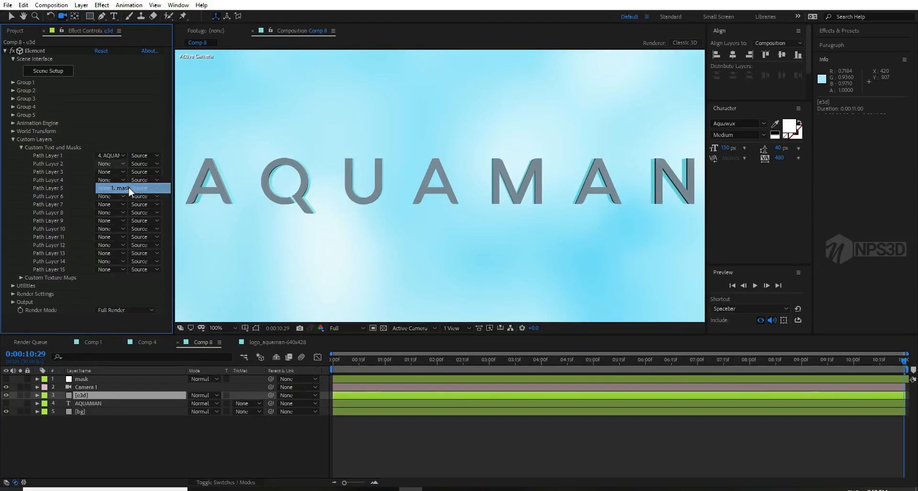
{"action": "left_click", "coordinate": [21, 148]}
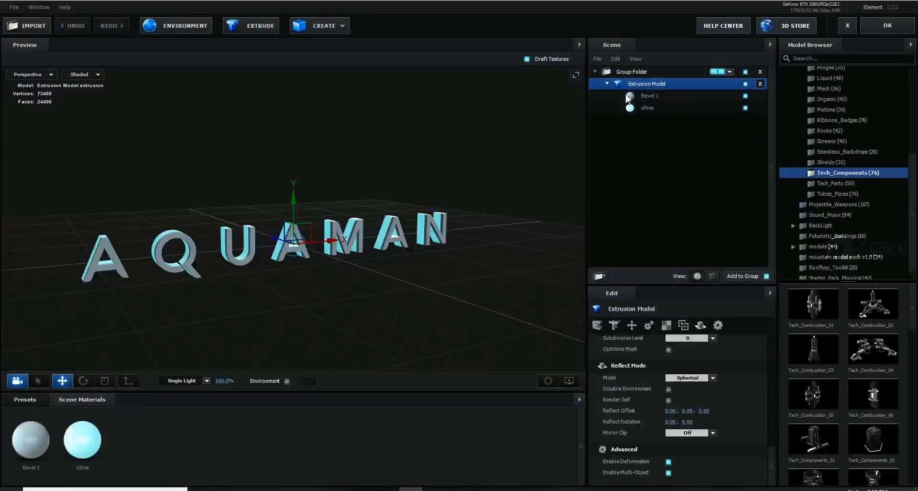
Duplicate the AQUAMAN extrusion model and set the copy's extrusion to Custom Path 2
{"action": "right_click", "coordinate": [630, 84]}
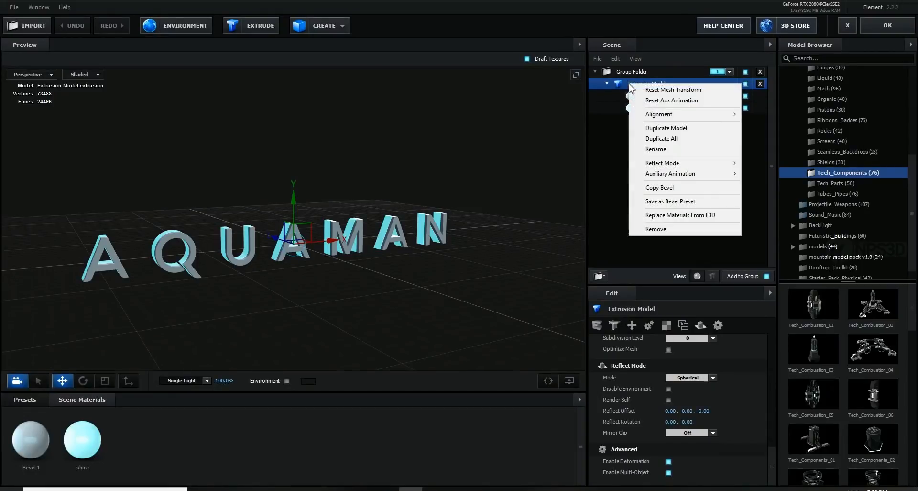
{"action": "left_click", "coordinate": [666, 127]}
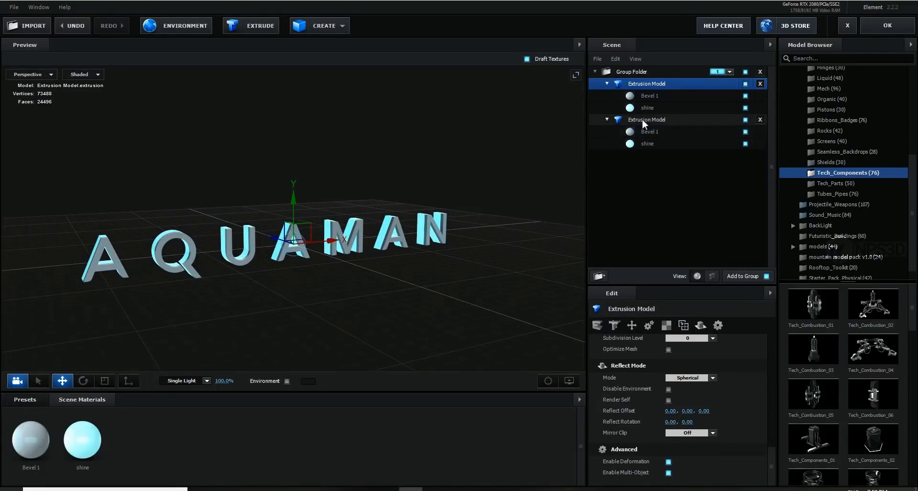
{"action": "scroll", "coordinate": [672, 380], "scroll_direction": "up", "scroll_amount": 5}
{"action": "left_click", "coordinate": [690, 352]}
{"action": "left_click", "coordinate": [698, 204]}
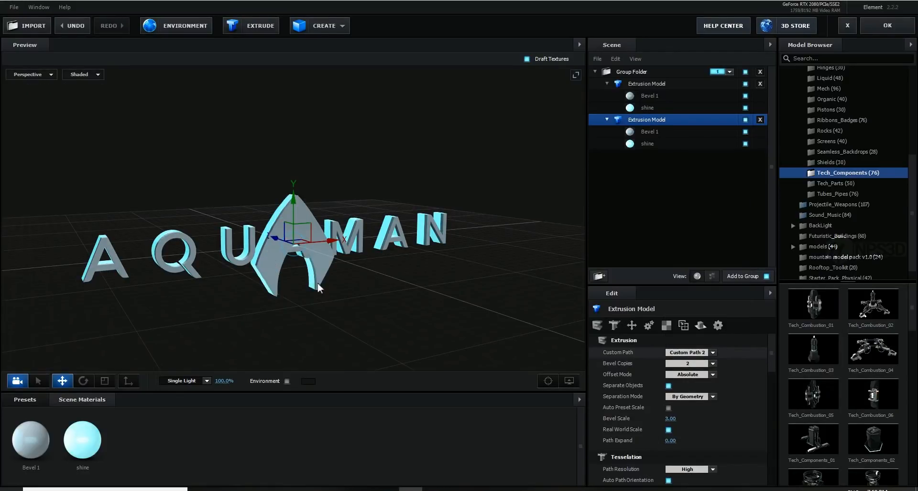
Enlarge the extruded Aquaman symbol and raise it relative to the AQUAMAN letters
{"action": "left_click_drag", "start_coordinate": [309, 247], "coordinate": [283, 241]}
{"action": "left_click_drag", "start_coordinate": [421, 287], "coordinate": [353, 282]}
{"action": "key", "text": "r"}
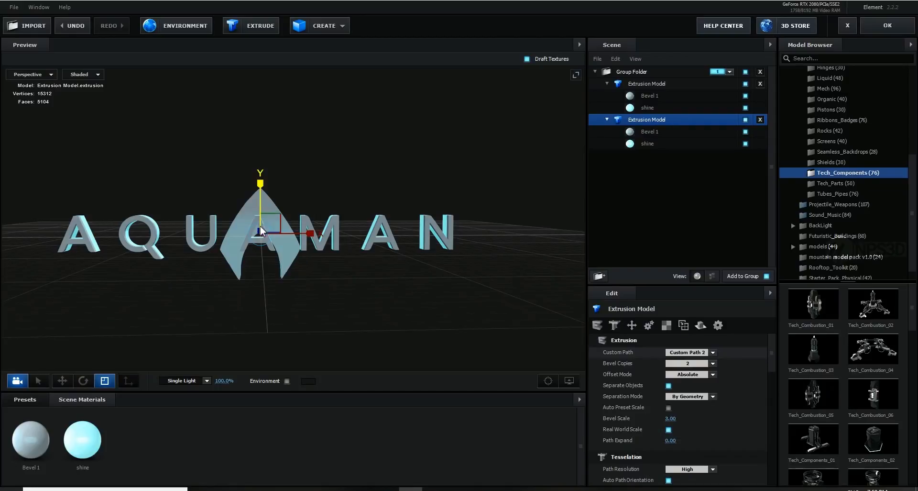
{"action": "left_click_drag", "start_coordinate": [265, 229], "coordinate": [268, 165]}
{"action": "key", "text": "e"}
{"action": "key", "text": "w"}
{"action": "scroll", "coordinate": [400, 334], "scroll_direction": "down", "scroll_amount": 4}
{"action": "mouse_move", "coordinate": [378, 302]}
{"action": "left_mouse_down"}
{"action": "mouse_move", "coordinate": [368, 298]}
{"action": "mouse_move", "coordinate": [406, 301]}
{"action": "mouse_move", "coordinate": [371, 306]}
{"action": "left_mouse_up"}
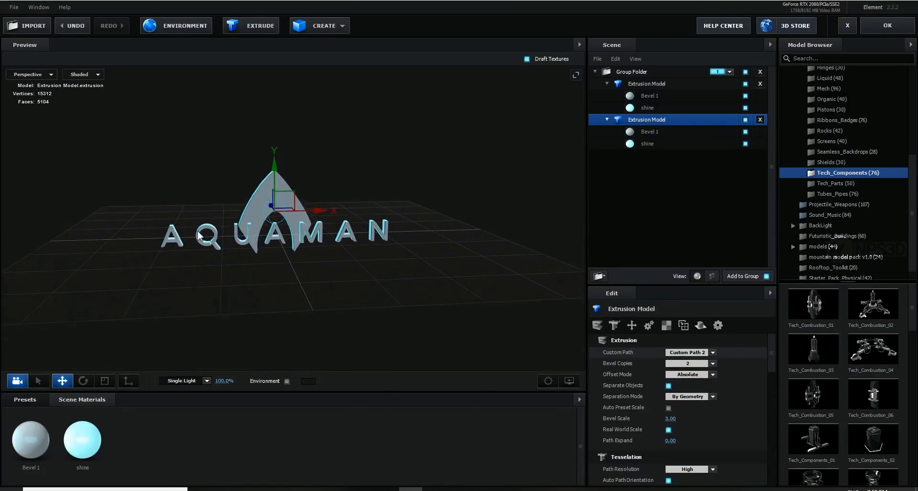
{"action": "scroll", "coordinate": [222, 253], "scroll_direction": "up", "scroll_amount": 5}
{"action": "scroll", "coordinate": [222, 253], "scroll_direction": "down", "scroll_amount": 5}
Set the Bevel 1 material's Refraction color to light teal (97C2C7) and its Reflectivity intensity to 87%
{"action": "left_click", "coordinate": [29, 436]}
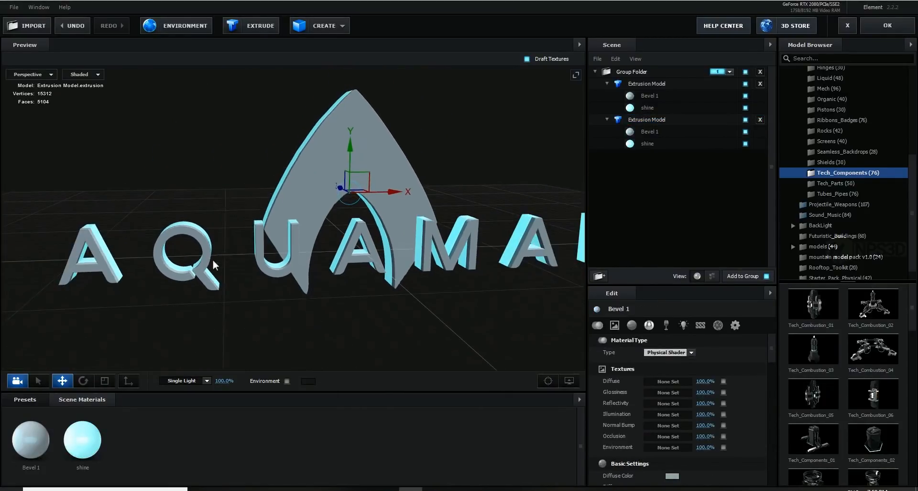
{"action": "scroll", "coordinate": [739, 424], "scroll_direction": "down", "scroll_amount": 3}
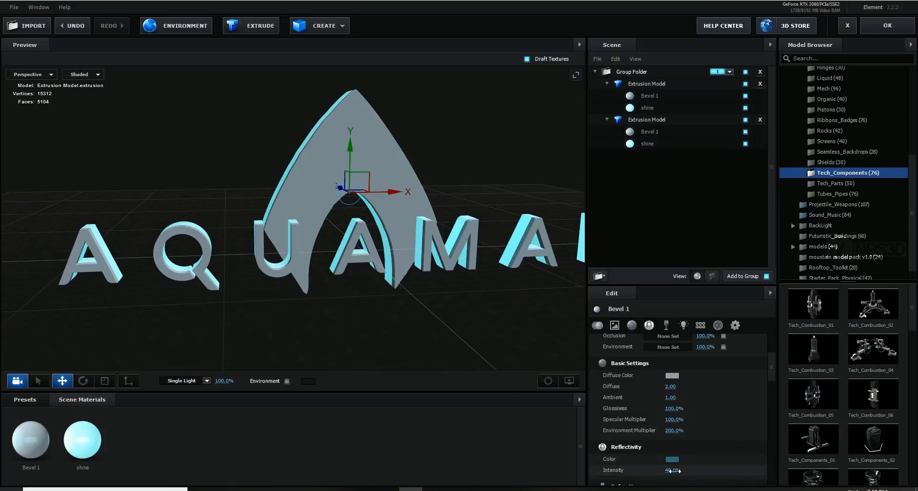
{"action": "scroll", "coordinate": [690, 457], "scroll_direction": "down", "scroll_amount": 2}
{"action": "left_click", "coordinate": [672, 432]}
{"action": "left_click", "coordinate": [601, 377]}
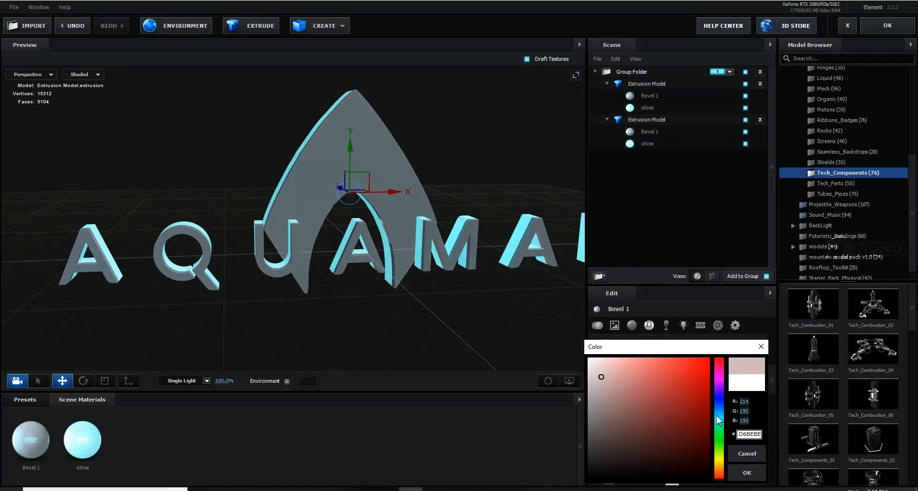
{"action": "left_click", "coordinate": [718, 416]}
{"action": "left_click_drag", "start_coordinate": [609, 363], "coordinate": [618, 384]}
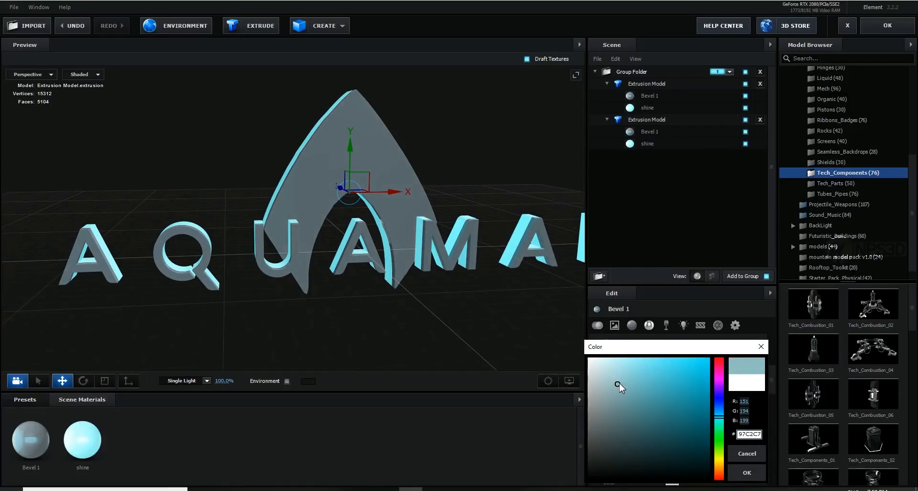
{"action": "left_click", "coordinate": [736, 471]}
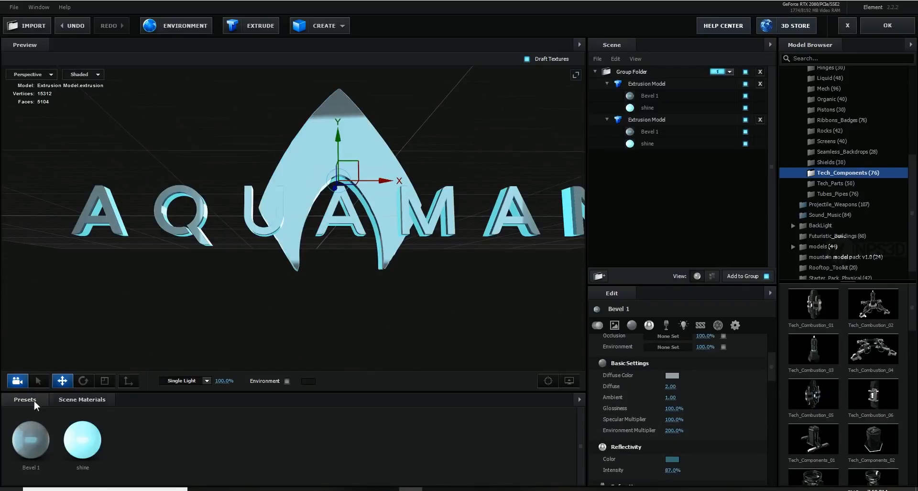
Apply the Chrome preset from the Physical materials to the front faces of the AQUAMAN letters
{"action": "left_click", "coordinate": [32, 399]}
{"action": "left_click", "coordinate": [62, 454]}
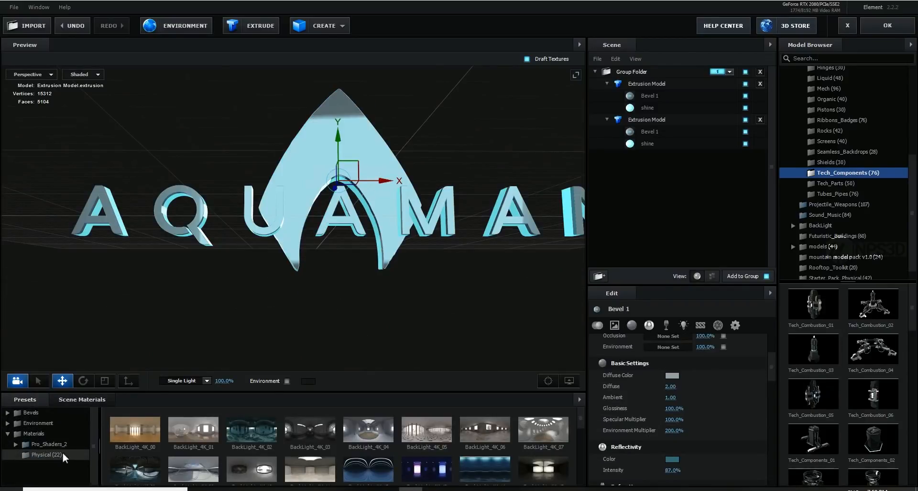
{"action": "scroll", "coordinate": [328, 446], "scroll_direction": "down", "scroll_amount": 2}
{"action": "scroll", "coordinate": [326, 446], "scroll_direction": "up", "scroll_amount": 1}
{"action": "left_click_drag", "start_coordinate": [337, 439], "coordinate": [116, 231]}
{"action": "left_click_drag", "start_coordinate": [229, 265], "coordinate": [334, 317]}
Set the Chrome material's Reflectivity color to pale cyan (CFFCFF) and check it on the letters
{"action": "left_click", "coordinate": [94, 399]}
{"action": "left_click", "coordinate": [134, 439]}
{"action": "scroll", "coordinate": [669, 407], "scroll_direction": "down", "scroll_amount": 3}
{"action": "left_click", "coordinate": [668, 393]}
{"action": "left_click", "coordinate": [719, 405]}
{"action": "left_click", "coordinate": [612, 345]}
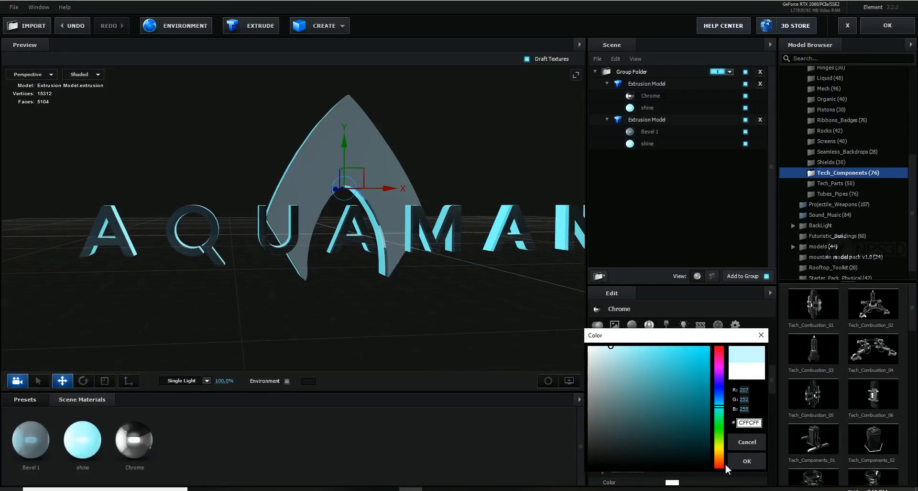
{"action": "left_click", "coordinate": [746, 460]}
{"action": "left_click_drag", "start_coordinate": [412, 309], "coordinate": [396, 299]}
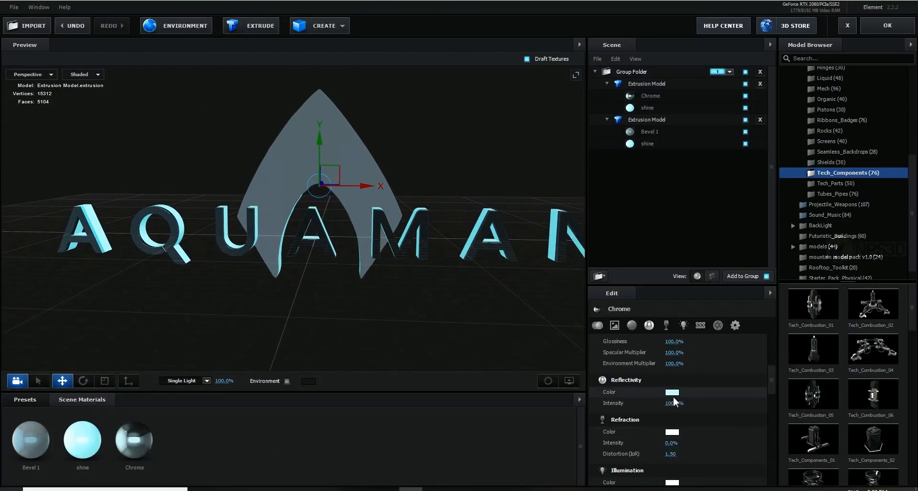
{"action": "scroll", "coordinate": [679, 392], "scroll_direction": "up", "scroll_amount": 2}
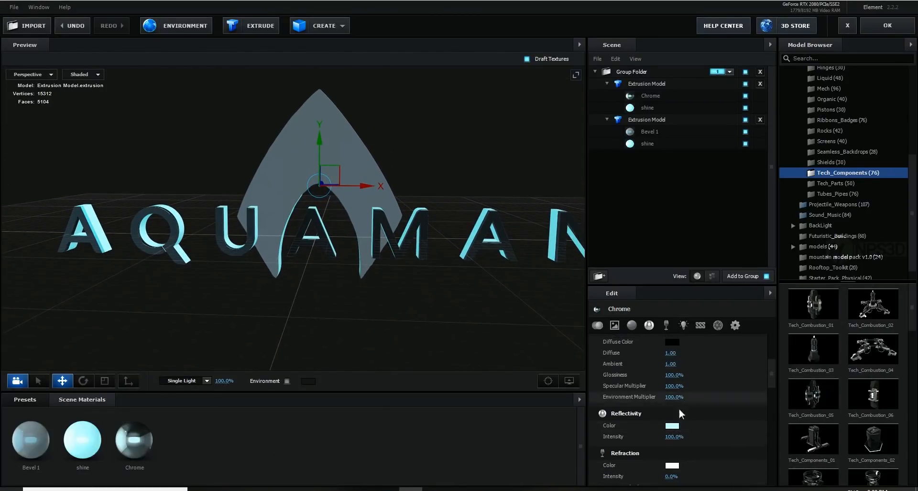
Set the Chrome material's Diffuse color to pale blue-grey (C3DCE1) and its Reflectivity intensity to 76%
{"action": "left_click", "coordinate": [677, 342]}
{"action": "left_click", "coordinate": [672, 343]}
{"action": "left_click_drag", "start_coordinate": [719, 351], "coordinate": [718, 353]}
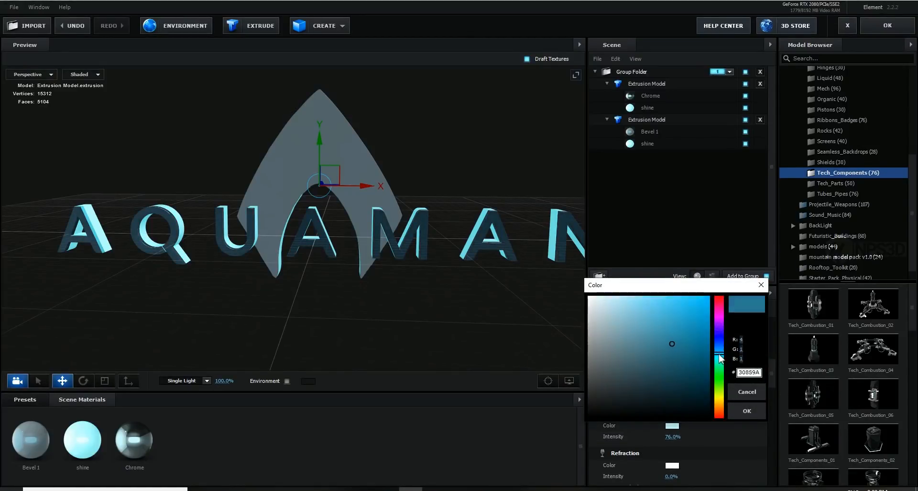
{"action": "left_click_drag", "start_coordinate": [647, 334], "coordinate": [604, 309]}
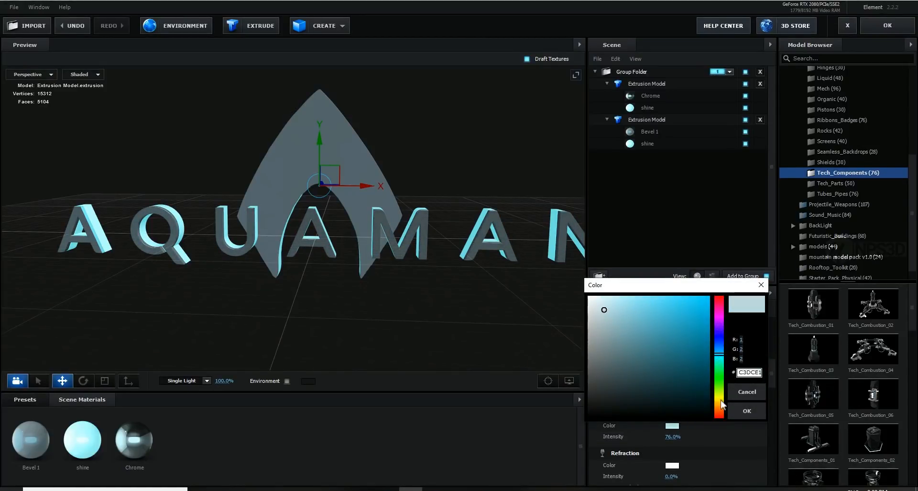
{"action": "left_click", "coordinate": [744, 410]}
{"action": "left_click_drag", "start_coordinate": [412, 327], "coordinate": [372, 311]}
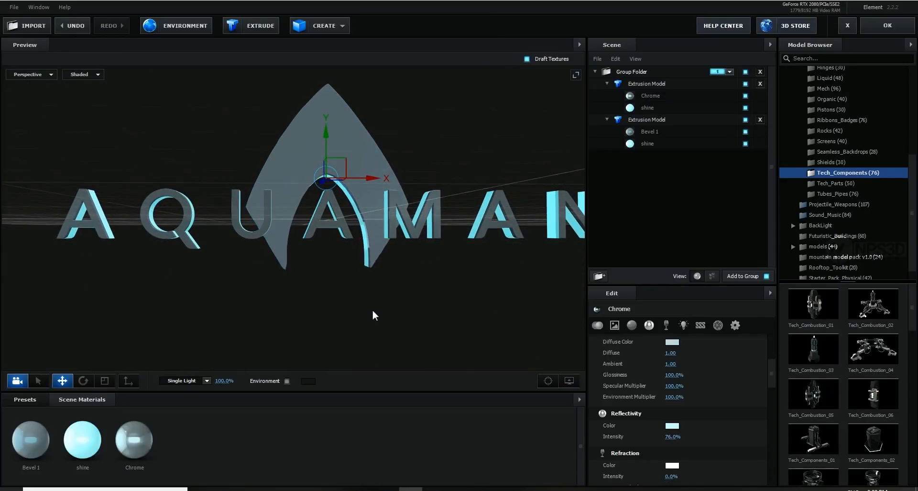
Replace the Bevel 1 material on the Aquaman symbol's front with the Chrome material
{"action": "left_click", "coordinate": [579, 398]}
{"action": "left_click_drag", "start_coordinate": [311, 328], "coordinate": [279, 333]}
{"action": "left_click_drag", "start_coordinate": [134, 436], "coordinate": [200, 202]}
{"action": "left_click_drag", "start_coordinate": [135, 431], "coordinate": [645, 133]}
{"action": "left_click_drag", "start_coordinate": [146, 439], "coordinate": [654, 96]}
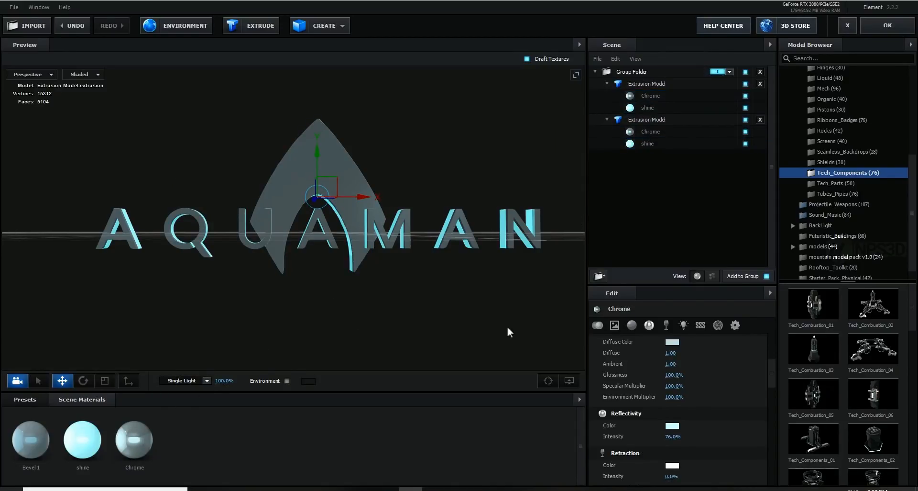
Remove the unused Bevel 1 material from the scene, inspect the title, and accept the scene setup
{"action": "left_click", "coordinate": [580, 400]}
{"action": "left_click", "coordinate": [617, 408]}
{"action": "scroll", "coordinate": [334, 299], "scroll_direction": "up", "scroll_amount": 5}
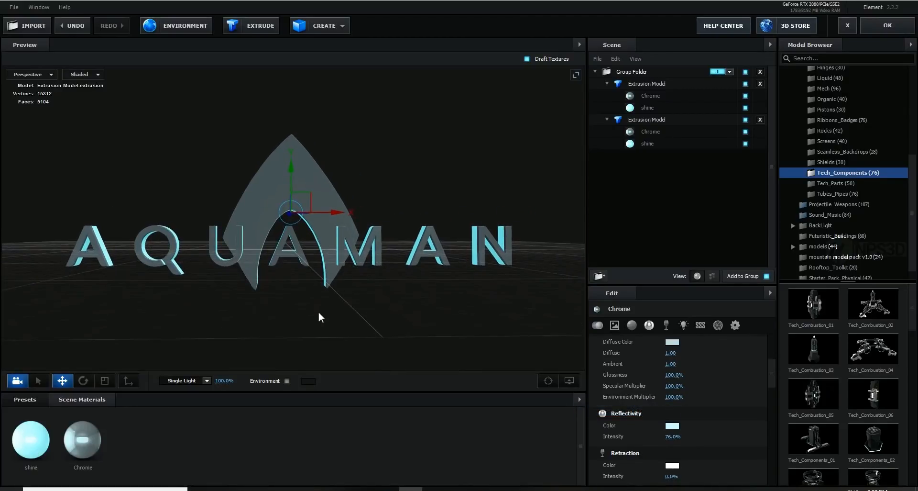
{"action": "scroll", "coordinate": [331, 308], "scroll_direction": "down", "scroll_amount": 2}
{"action": "left_click_drag", "start_coordinate": [331, 307], "coordinate": [343, 312]}
{"action": "left_click", "coordinate": [887, 25]}
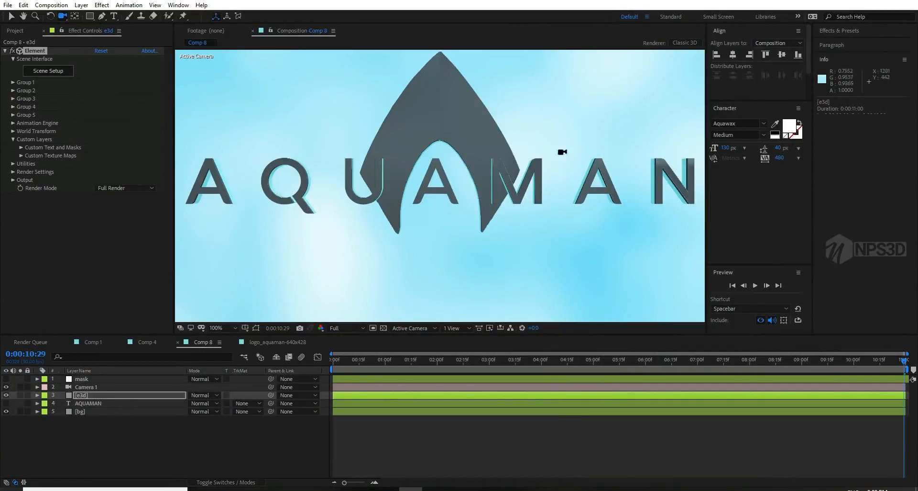
Show the Title/Action Safe guides and track Camera 1 to about 950, 518, -1866.7 to center the logo in the frame
{"action": "scroll", "coordinate": [491, 194], "scroll_direction": "down", "scroll_amount": 2}
{"action": "scroll", "coordinate": [471, 198], "scroll_direction": "up", "scroll_amount": 1}
{"action": "key", "text": "c"}
{"action": "key", "text": "c"}
{"action": "left_click_drag", "start_coordinate": [430, 223], "coordinate": [429, 234]}
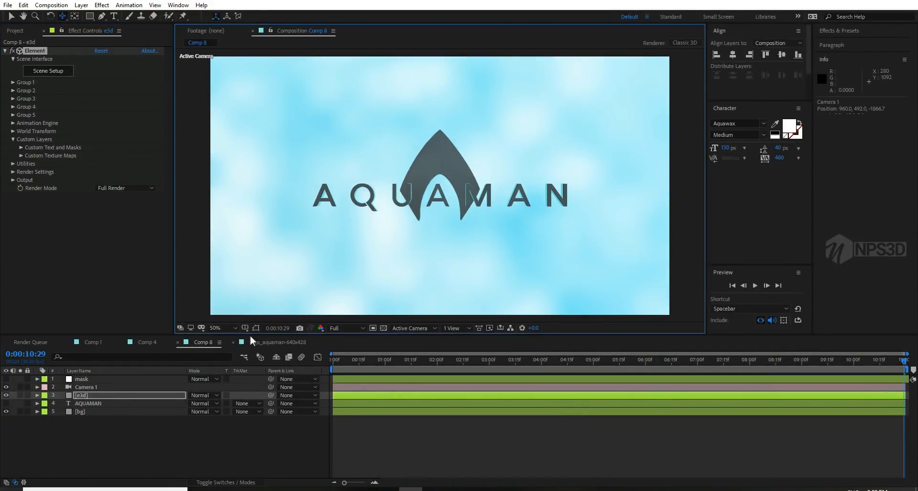
{"action": "left_click", "coordinate": [245, 327]}
{"action": "left_click", "coordinate": [258, 338]}
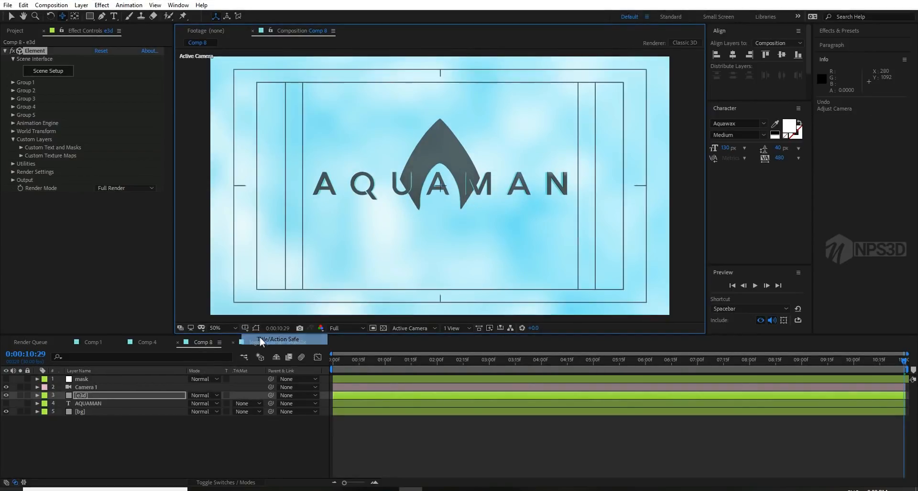
{"action": "left_click_drag", "start_coordinate": [441, 215], "coordinate": [443, 222]}
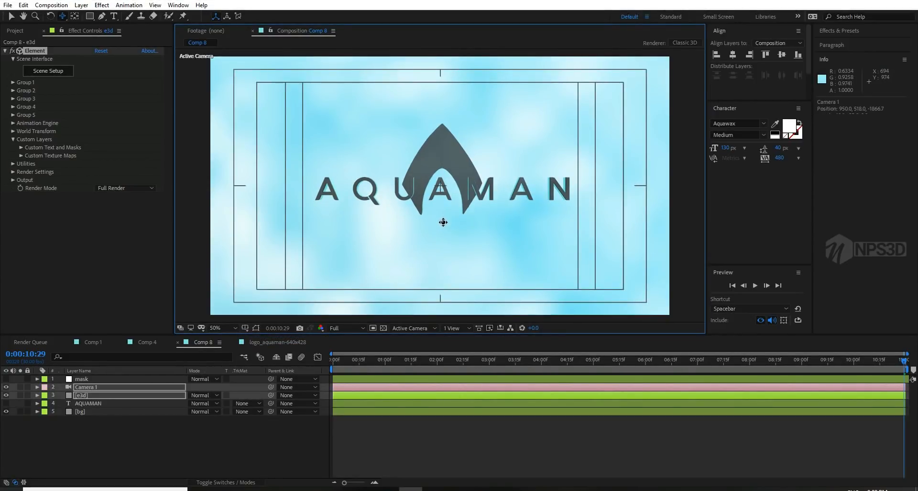
Return to the first frame and make the bg layer a 3D layer
{"action": "left_click", "coordinate": [341, 361]}
{"action": "left_click_drag", "start_coordinate": [349, 365], "coordinate": [311, 366]}
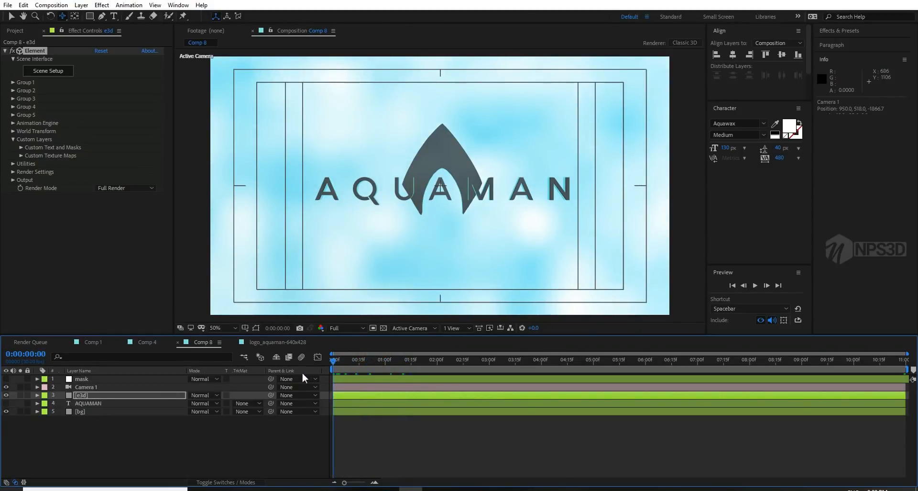
{"action": "left_click", "coordinate": [72, 434]}
{"action": "left_click", "coordinate": [101, 412]}
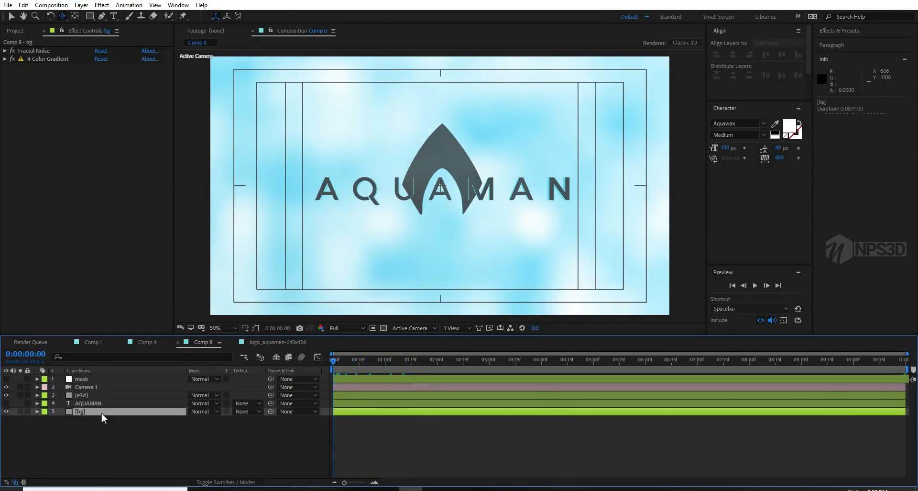
{"action": "key", "text": "F4"}
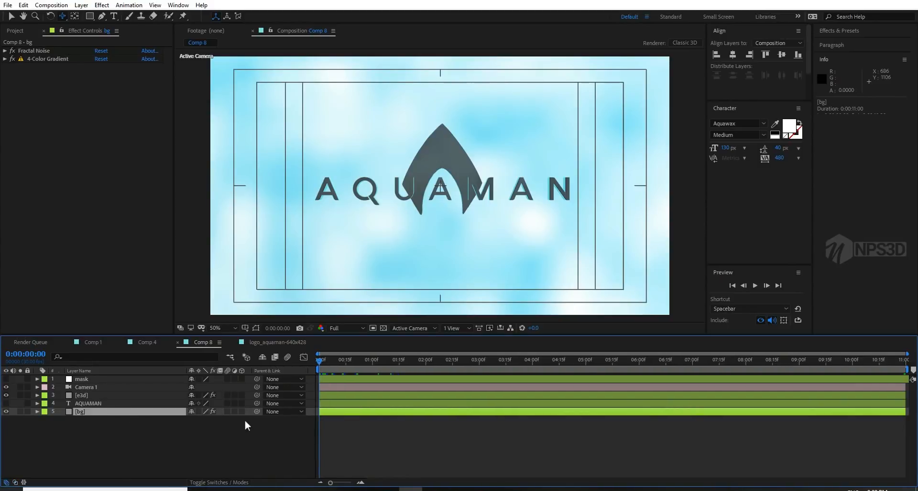
{"action": "left_click", "coordinate": [241, 411]}
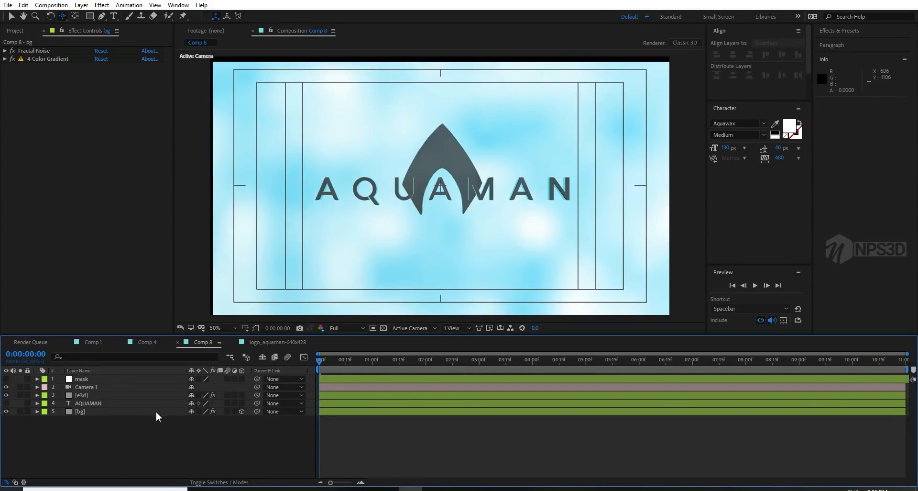
Push the bg layer far back in depth, scale it to 610% to fill the frame, and briefly test it with a camera orbit
{"action": "left_click", "coordinate": [138, 412]}
{"action": "key", "text": "p"}
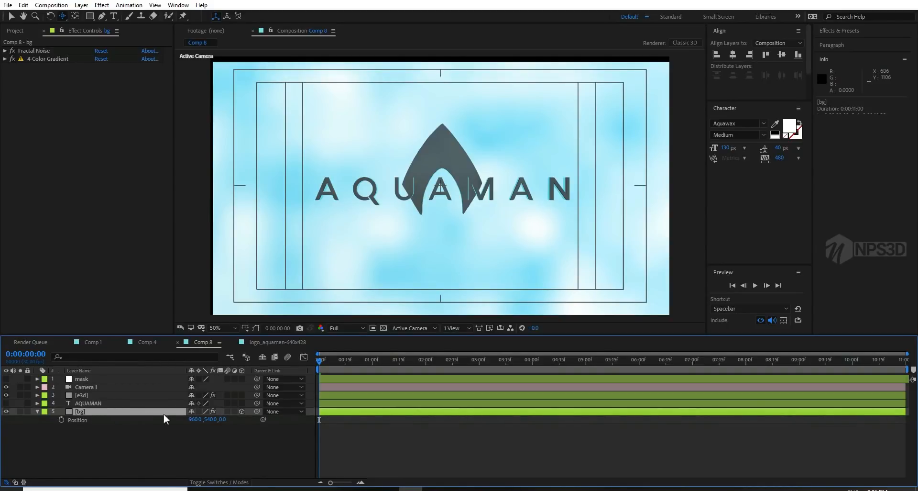
{"action": "left_click_drag", "start_coordinate": [223, 418], "coordinate": [420, 415]}
{"action": "key", "text": "s"}
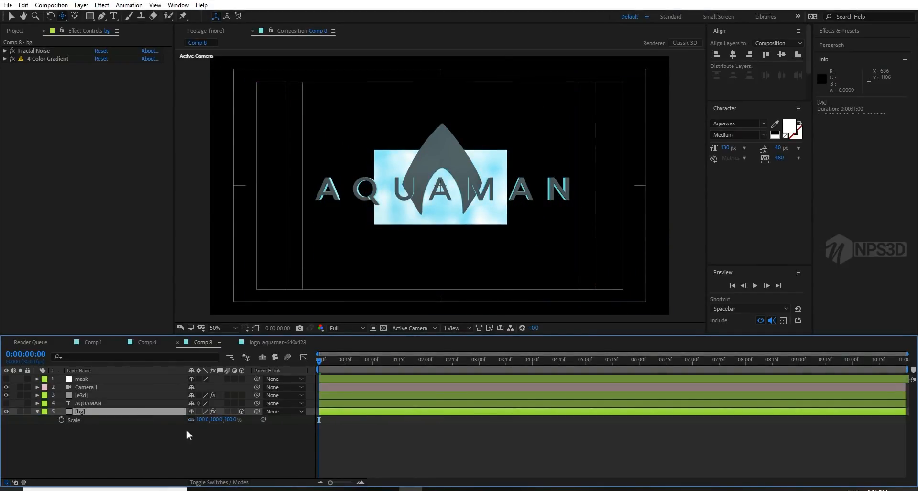
{"action": "left_click_drag", "start_coordinate": [205, 420], "coordinate": [229, 420]}
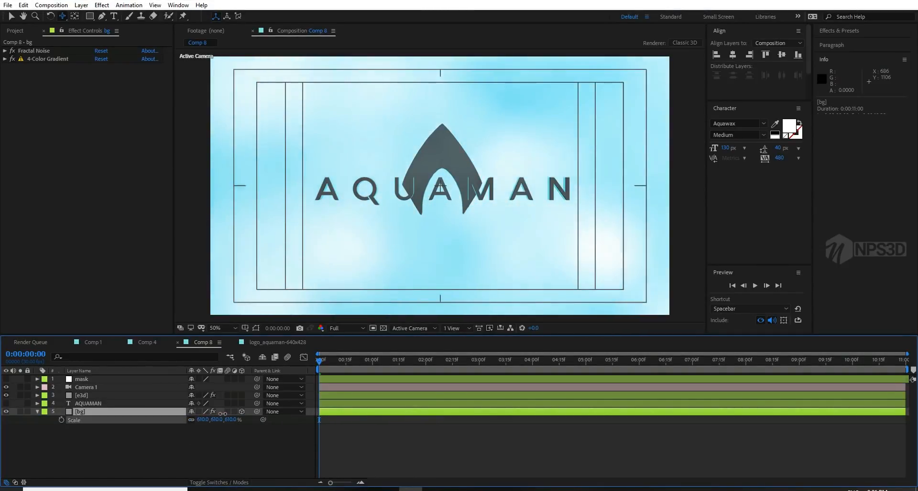
{"action": "left_click", "coordinate": [205, 438]}
{"action": "mouse_move", "coordinate": [410, 225]}
{"action": "left_mouse_down"}
{"action": "mouse_move", "coordinate": [422, 228]}
{"action": "mouse_move", "coordinate": [411, 228]}
{"action": "left_mouse_up"}
{"action": "key", "text": "ctrl+z"}
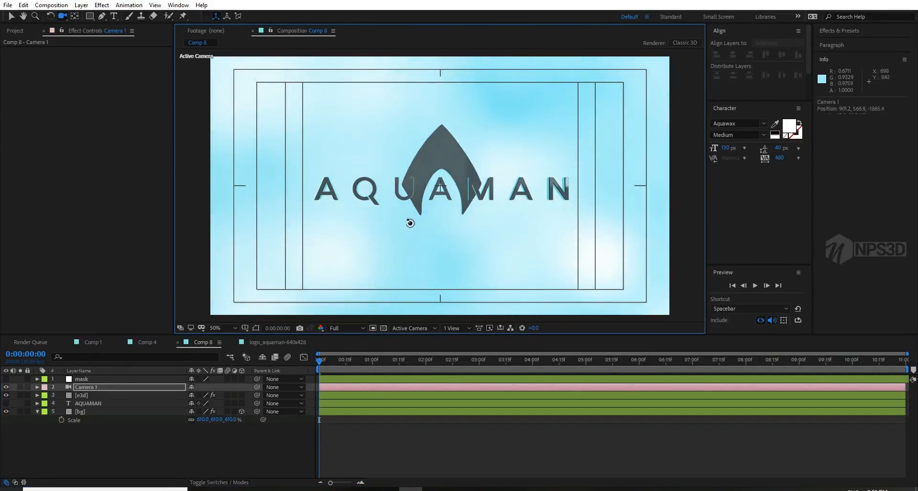
Set the e3d layer's Physical Environment Lighting Influence to 49% and rotate the environment to X 133° and Y 214°
{"action": "left_click", "coordinate": [94, 379]}
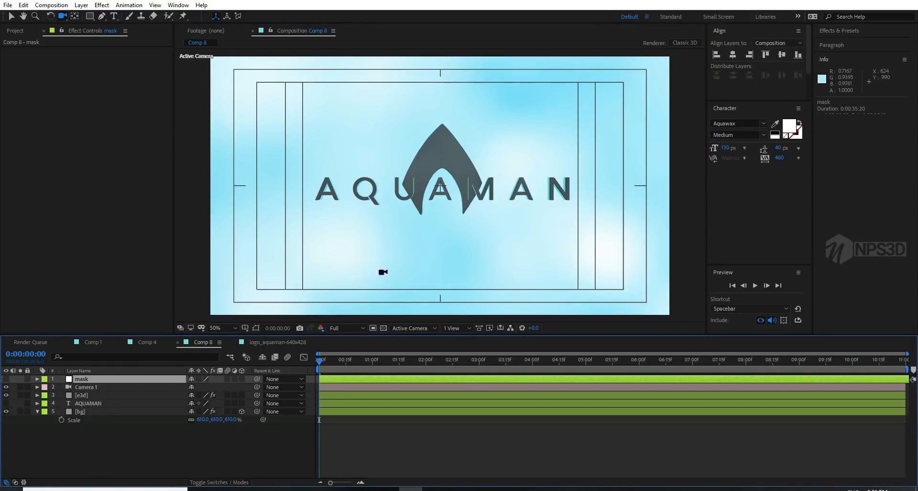
{"action": "left_click", "coordinate": [38, 411]}
{"action": "left_click", "coordinate": [88, 394]}
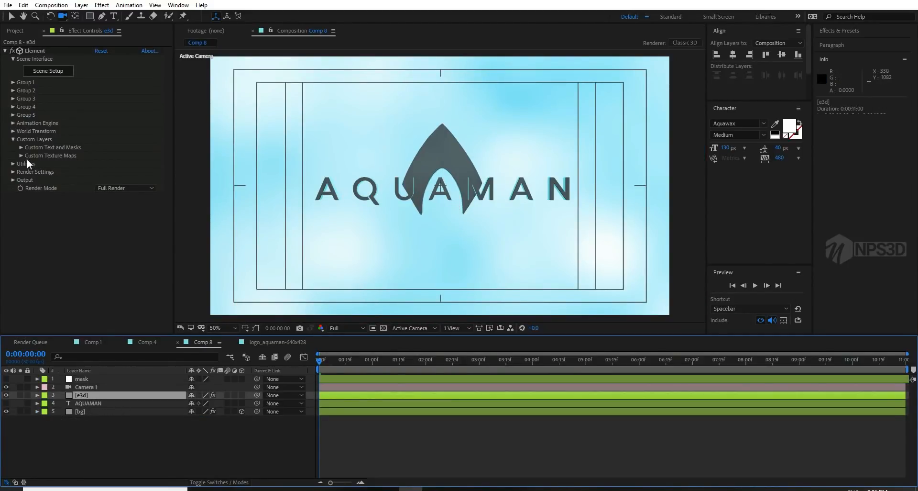
{"action": "left_click", "coordinate": [13, 140]}
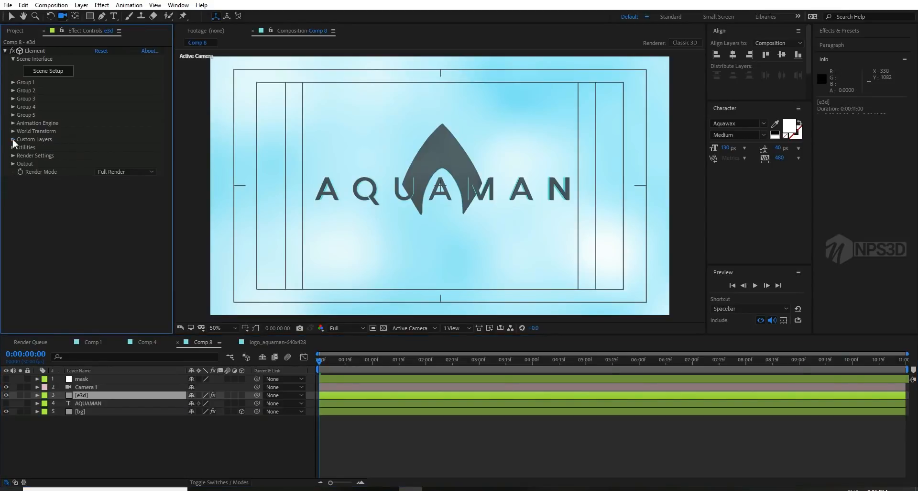
{"action": "left_click", "coordinate": [13, 156]}
{"action": "left_click", "coordinate": [21, 164]}
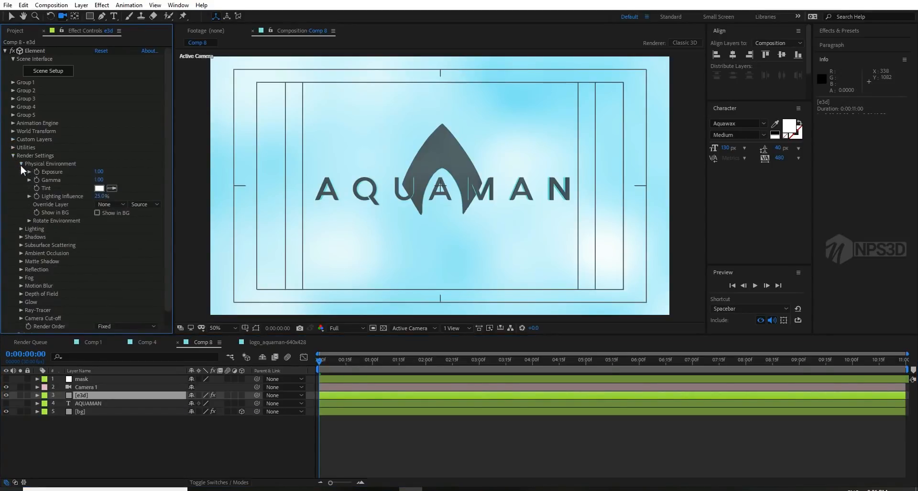
{"action": "left_click_drag", "start_coordinate": [102, 197], "coordinate": [140, 197]}
{"action": "left_click", "coordinate": [29, 220]}
{"action": "left_click_drag", "start_coordinate": [106, 236], "coordinate": [195, 221]}
{"action": "left_click_drag", "start_coordinate": [110, 232], "coordinate": [159, 219]}
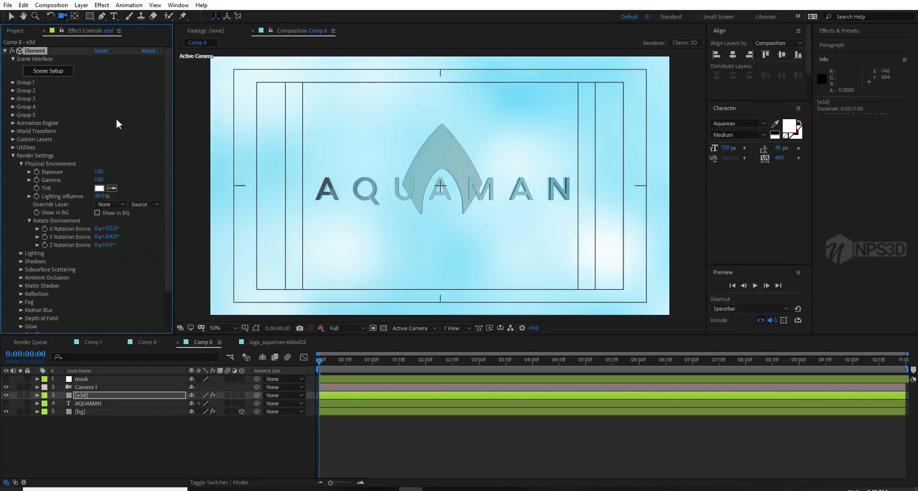
Load the BackLight_2K_17 environment preset in the Element scene, inspect its reflections on the title, and accept the scene
{"action": "left_click", "coordinate": [62, 69]}
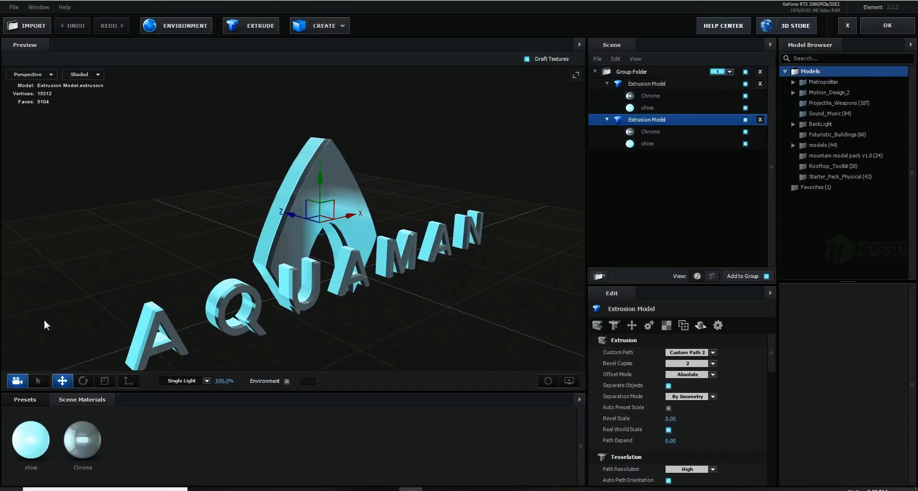
{"action": "left_click", "coordinate": [27, 401]}
{"action": "left_click", "coordinate": [50, 423]}
{"action": "left_click", "coordinate": [51, 434]}
{"action": "left_click", "coordinate": [53, 444]}
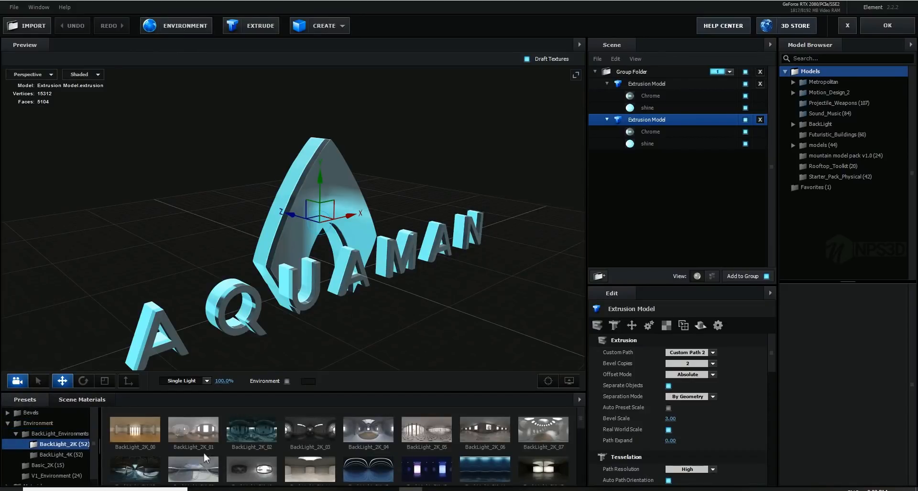
{"action": "scroll", "coordinate": [215, 455], "scroll_direction": "down", "scroll_amount": 3}
{"action": "double_click", "coordinate": [215, 451]}
{"action": "left_click_drag", "start_coordinate": [385, 330], "coordinate": [306, 326]}
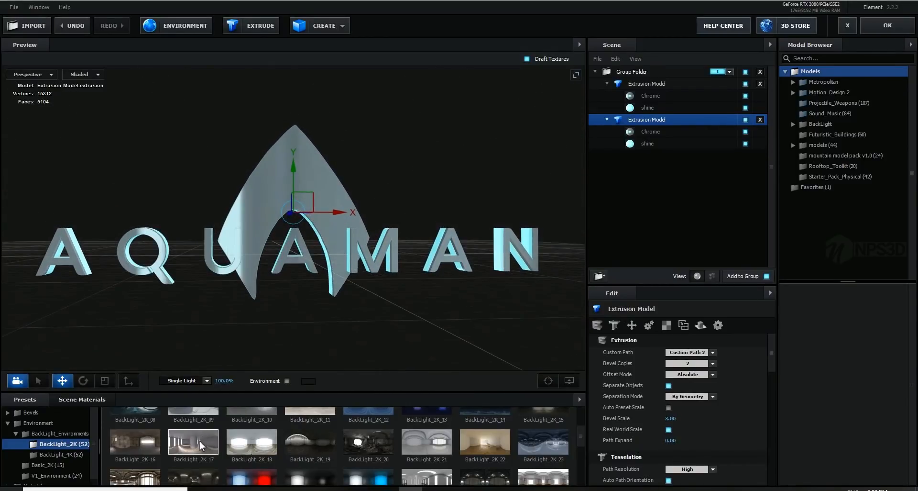
{"action": "left_click_drag", "start_coordinate": [249, 322], "coordinate": [283, 311]}
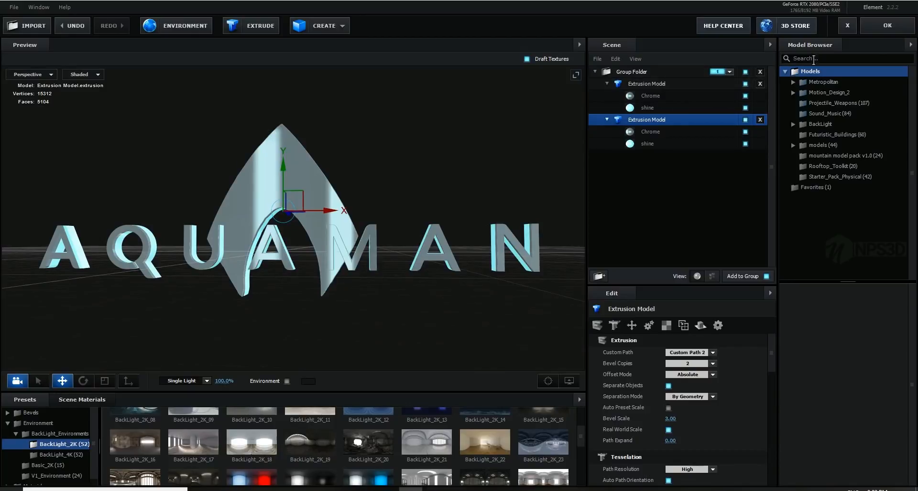
{"action": "left_click", "coordinate": [880, 30]}
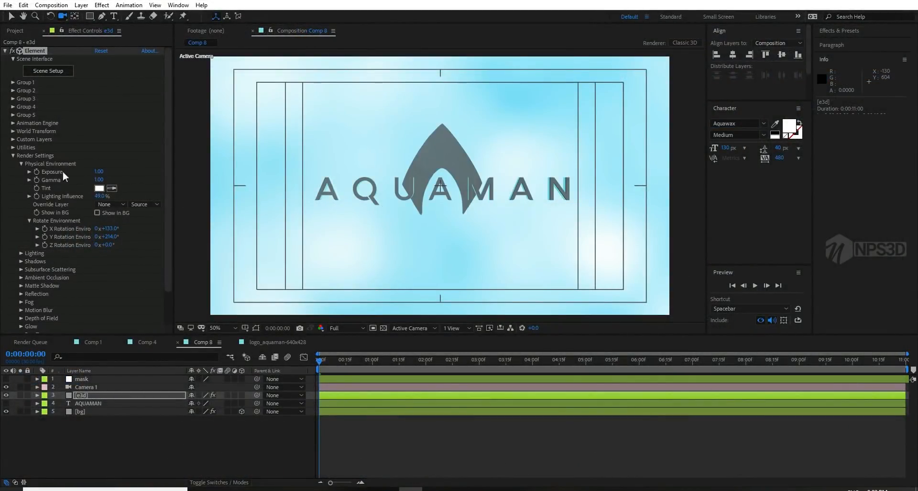
Rotate the environment's Y axis to 2x+52° and set its Exposure to 0.90 and Gamma to 1.07
{"action": "left_click_drag", "start_coordinate": [113, 232], "coordinate": [347, 206]}
{"action": "left_click", "coordinate": [94, 411]}
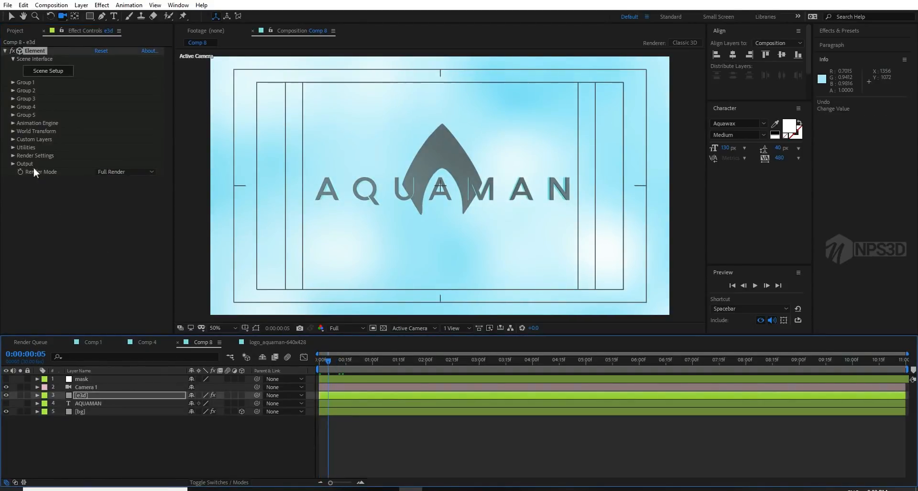
{"action": "left_click", "coordinate": [12, 156]}
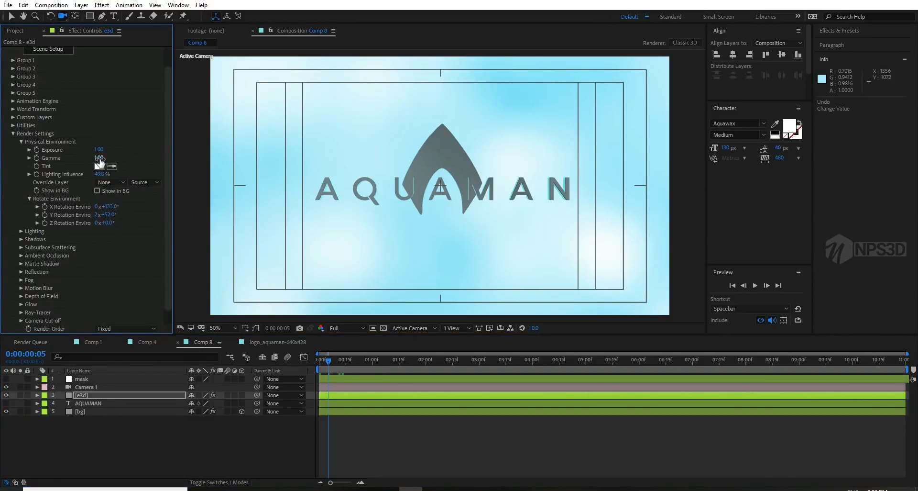
{"action": "mouse_move", "coordinate": [88, 161]}
{"action": "left_mouse_down"}
{"action": "mouse_move", "coordinate": [102, 157]}
{"action": "mouse_move", "coordinate": [93, 154]}
{"action": "left_mouse_up"}
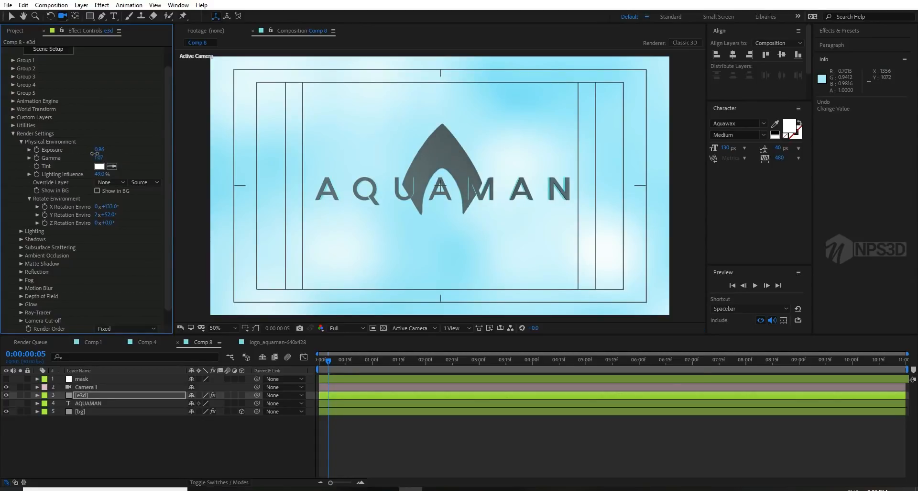
Adjust the environment rotation to X 0°, Y 32° and Z 18° so a highlight falls across the symbol
{"action": "left_click_drag", "start_coordinate": [113, 210], "coordinate": [111, 211]}
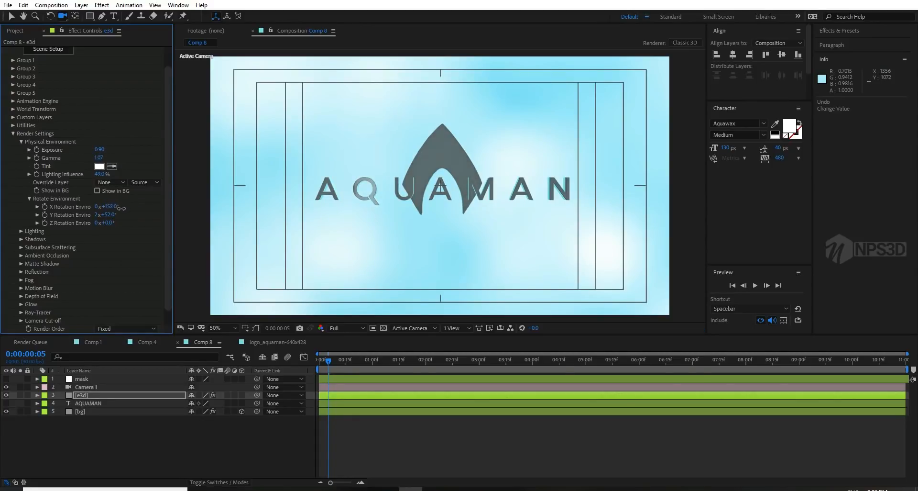
{"action": "mouse_move", "coordinate": [124, 210]}
{"action": "left_mouse_down"}
{"action": "mouse_move", "coordinate": [175, 200]}
{"action": "mouse_move", "coordinate": [117, 222]}
{"action": "left_mouse_up"}
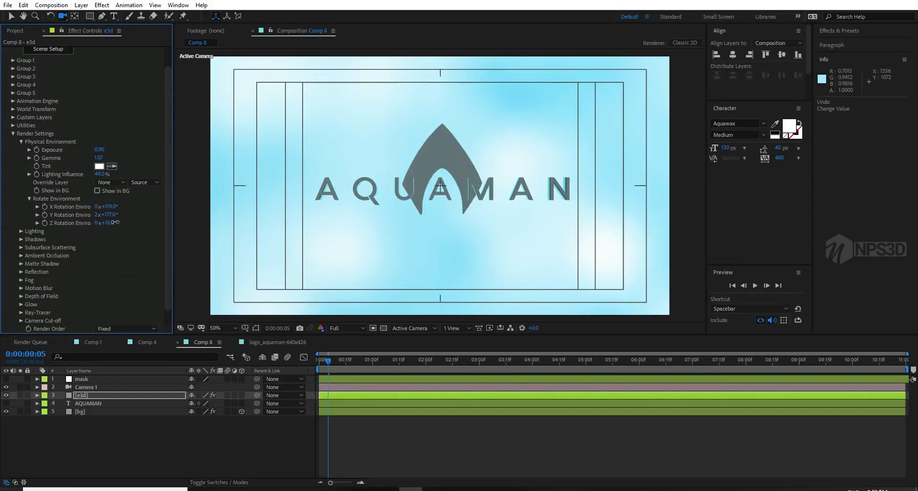
{"action": "type", "text": "0"}
{"action": "key", "text": "Return"}
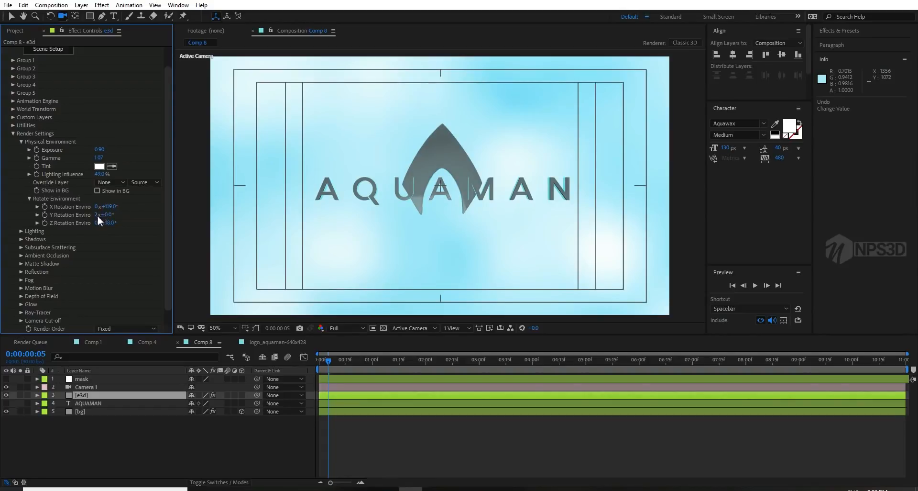
{"action": "type", "text": "0"}
{"action": "key", "text": "Return"}
{"action": "left_click_drag", "start_coordinate": [109, 215], "coordinate": [119, 213]}
Keyframe the environment's Y rotation at the first frame, set it to 2 revolutions at 0:00:10:29, and preview the animation
{"action": "left_click_drag", "start_coordinate": [328, 362], "coordinate": [318, 361]}
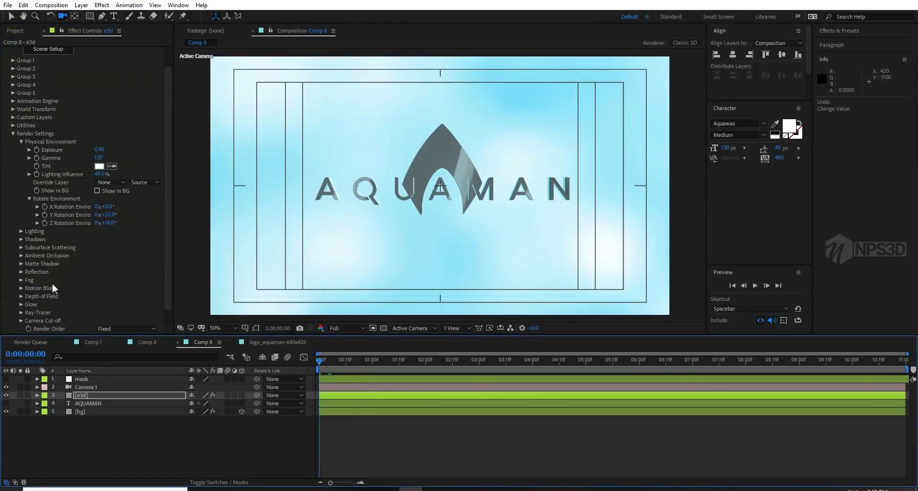
{"action": "left_click", "coordinate": [45, 215]}
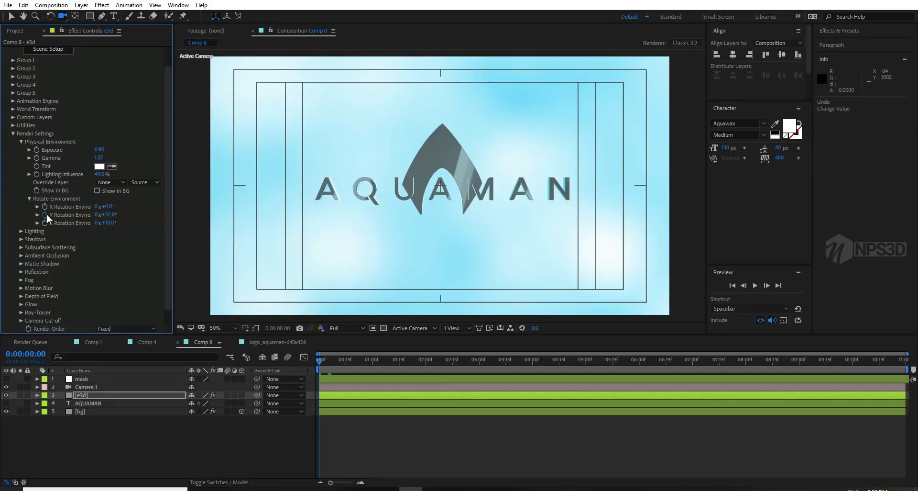
{"action": "left_click_drag", "start_coordinate": [332, 359], "coordinate": [901, 361]}
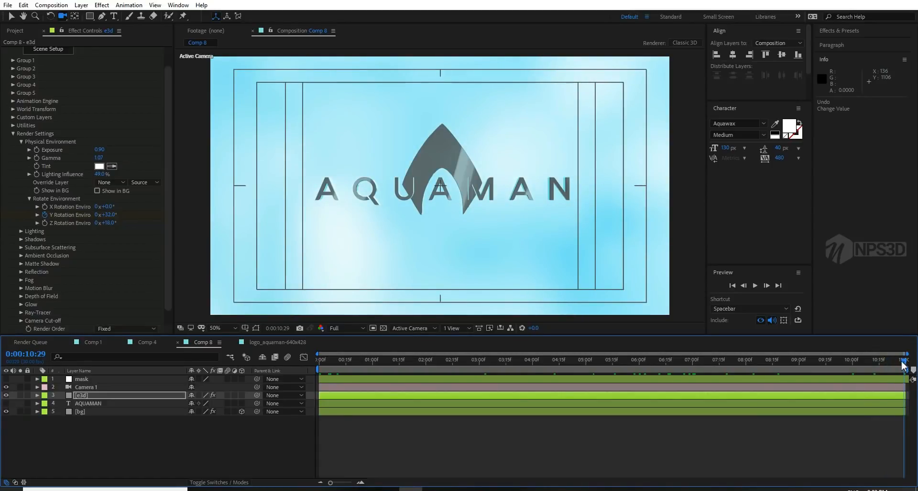
{"action": "left_click", "coordinate": [95, 214]}
{"action": "type", "text": "2"}
{"action": "key", "text": "Return"}
{"action": "key", "text": "space"}
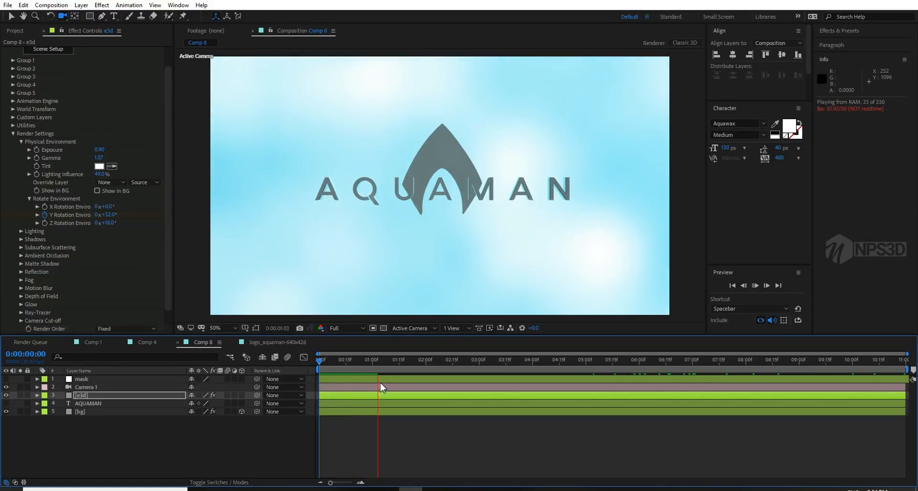
Reduce the composition's preview resolution to Half and play the reflection animation again
{"action": "left_click", "coordinate": [345, 327]}
{"action": "left_click", "coordinate": [344, 359]}
{"action": "key", "text": "space"}
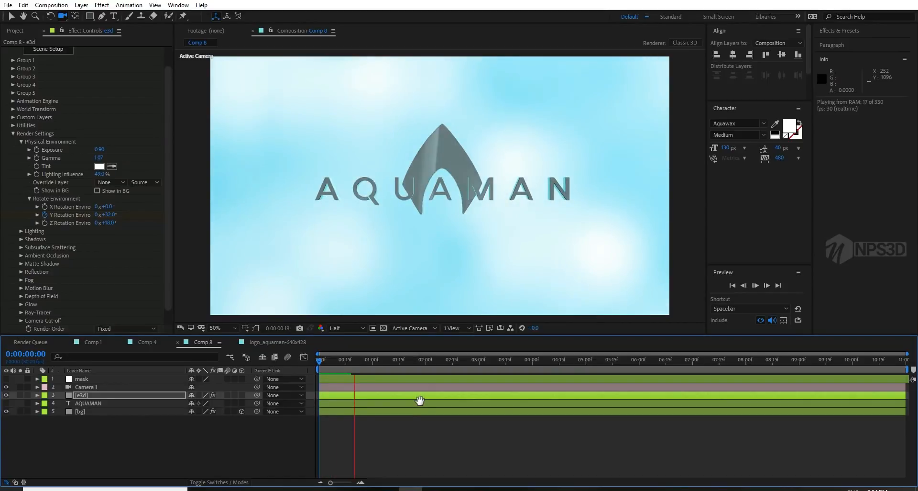
Slow the reflection sweep by setting the environment's Y rotation at 0:00:10:29 to 0x+134°, and preview it
{"action": "left_click_drag", "start_coordinate": [413, 366], "coordinate": [904, 364]}
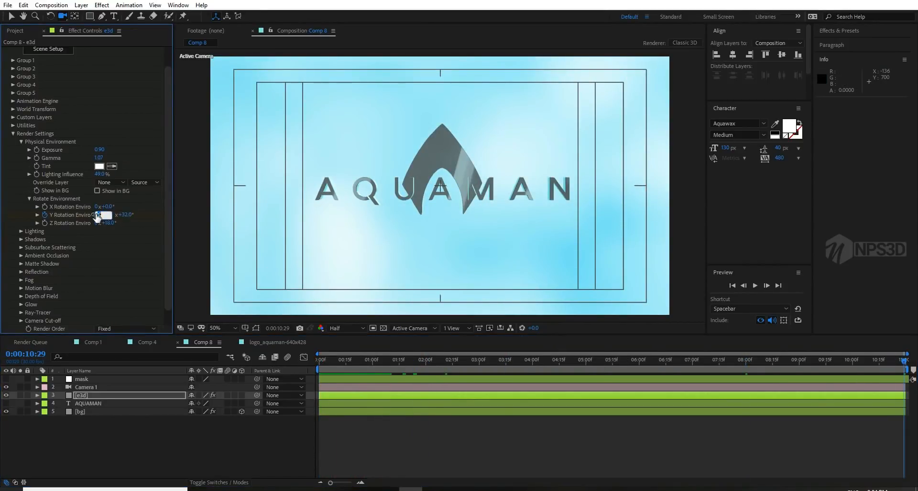
{"action": "key", "text": "Home"}
{"action": "key", "text": "space"}
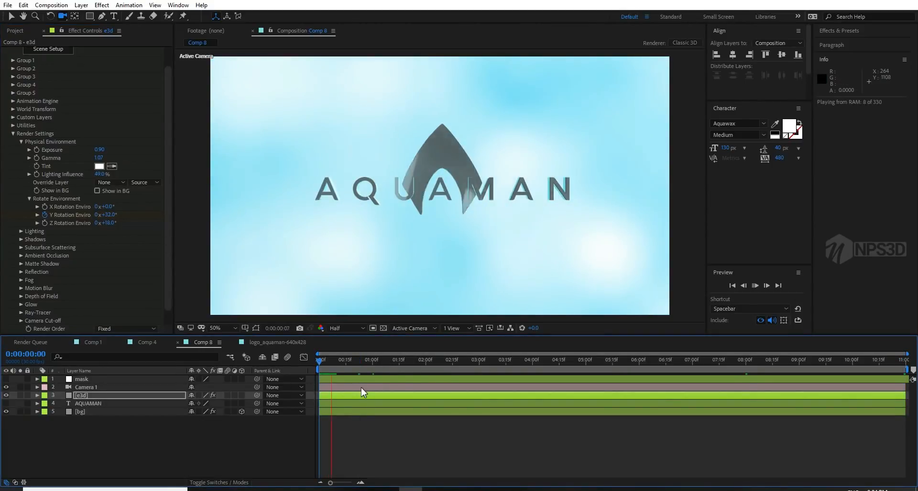
{"action": "left_click_drag", "start_coordinate": [401, 361], "coordinate": [905, 361]}
{"action": "left_click", "coordinate": [97, 215]}
{"action": "type", "text": "85"}
{"action": "key", "text": "Return"}
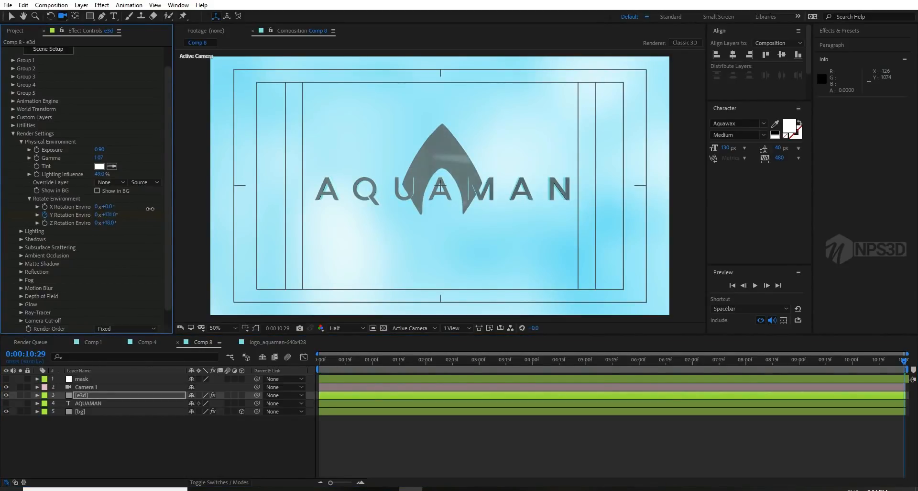
{"action": "key", "text": "space"}
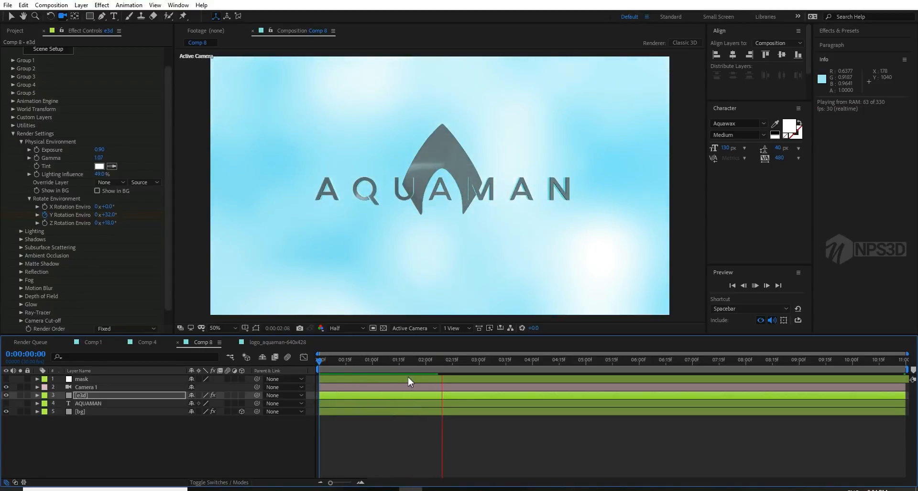
{"action": "key", "text": "space"}
Animate the environment's X rotation from 0° at the first frame to 35° at 0:00:10:29, and preview the reflections
{"action": "left_click", "coordinate": [45, 207]}
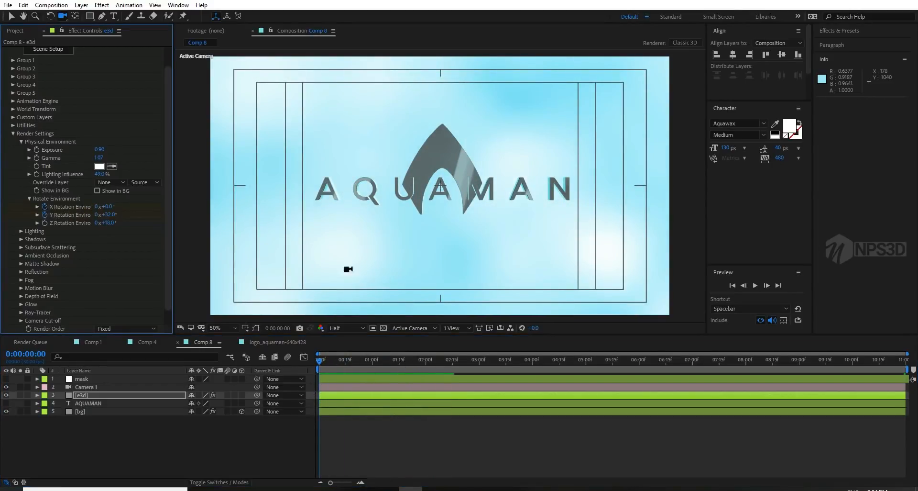
{"action": "left_click_drag", "start_coordinate": [384, 360], "coordinate": [907, 362]}
{"action": "left_click_drag", "start_coordinate": [106, 207], "coordinate": [121, 203]}
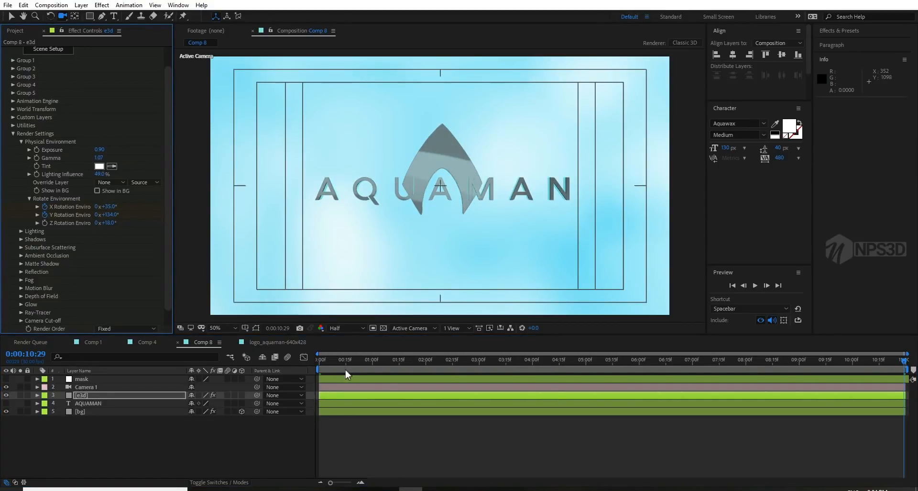
{"action": "key", "text": "Home"}
{"action": "key", "text": "space"}
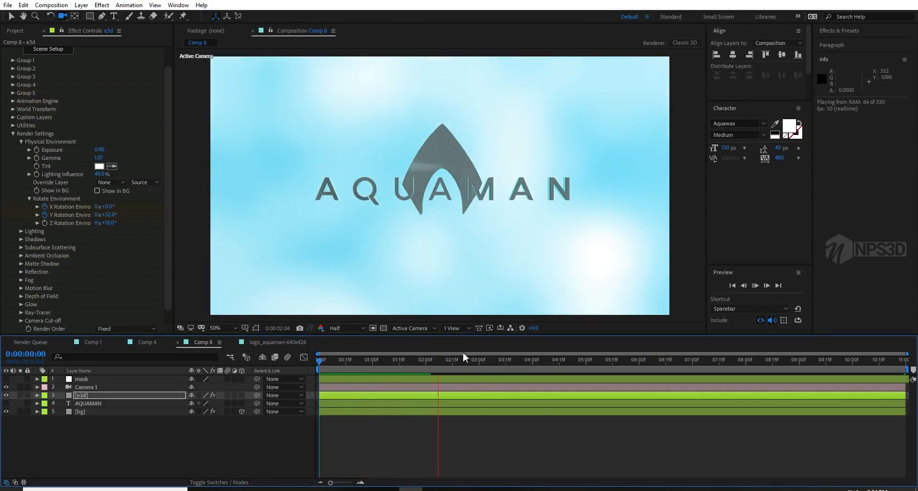
{"action": "left_click", "coordinate": [560, 361]}
{"action": "left_click_drag", "start_coordinate": [562, 361], "coordinate": [538, 391]}
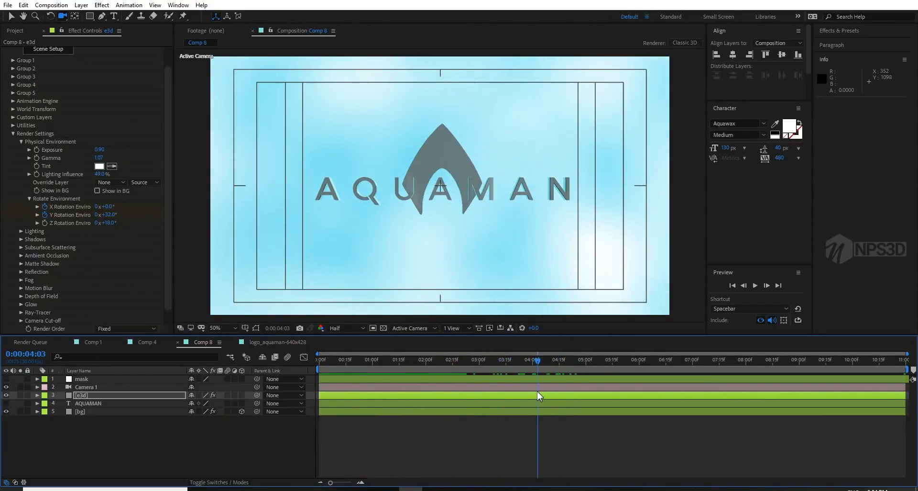
{"action": "left_click", "coordinate": [99, 166]}
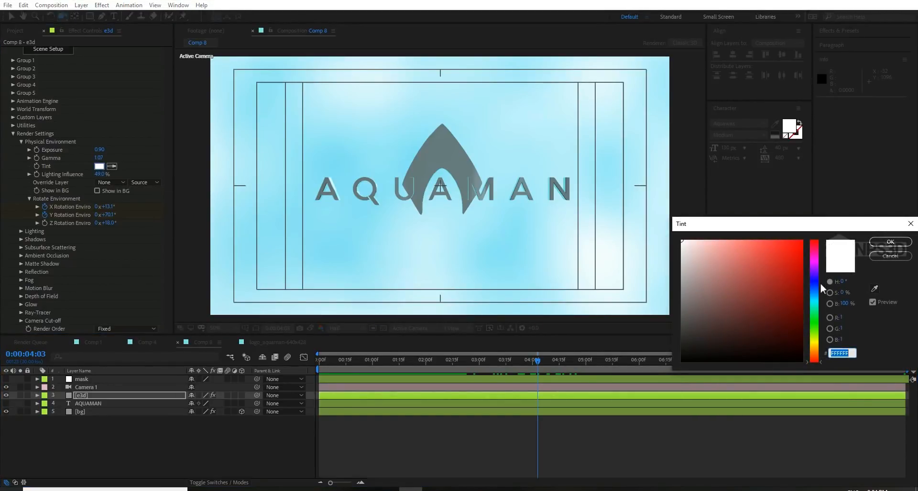
{"action": "left_click_drag", "start_coordinate": [820, 282], "coordinate": [819, 302]}
{"action": "left_click", "coordinate": [891, 256]}
At 0:00:01:18, where a reflection crosses the symbol, set the Physical Environment Tint to light blue CBF2FF
{"action": "left_click_drag", "start_coordinate": [498, 362], "coordinate": [404, 365]}
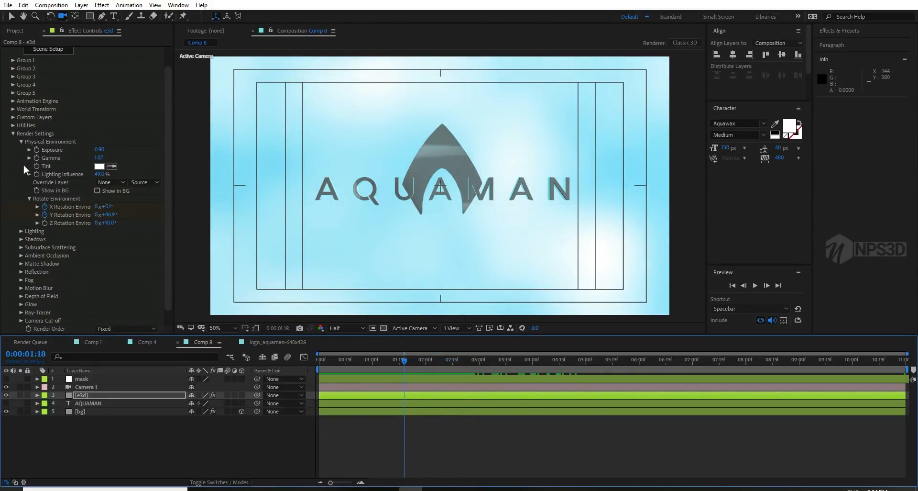
{"action": "left_click", "coordinate": [99, 166]}
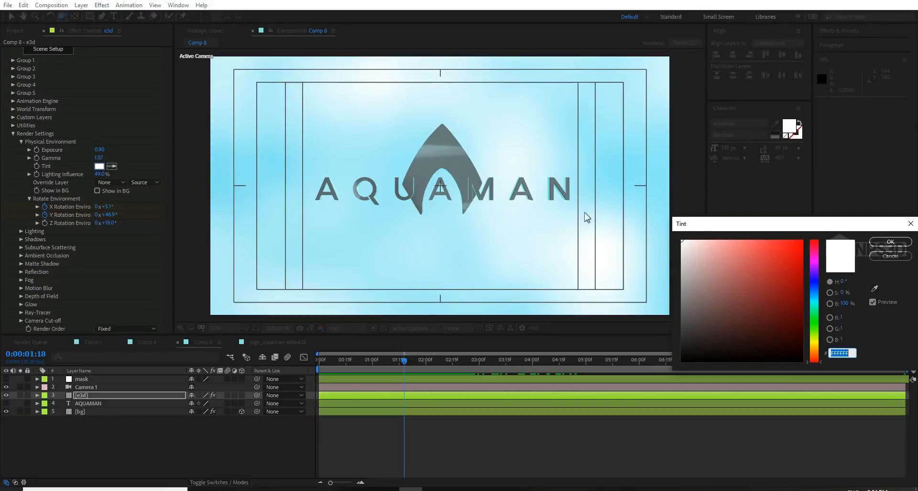
{"action": "left_click", "coordinate": [816, 296]}
{"action": "left_click", "coordinate": [752, 250]}
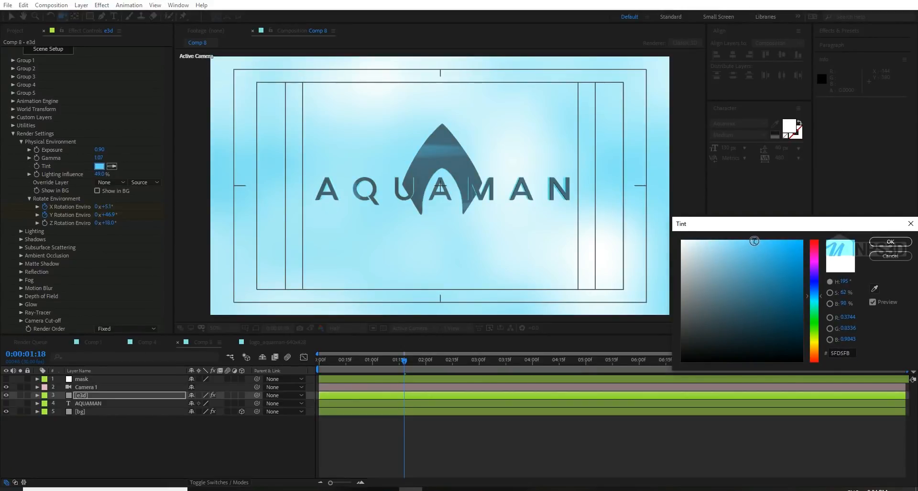
{"action": "mouse_move", "coordinate": [752, 249]}
{"action": "left_mouse_down"}
{"action": "mouse_move", "coordinate": [695, 239]}
{"action": "mouse_move", "coordinate": [705, 240]}
{"action": "left_mouse_up"}
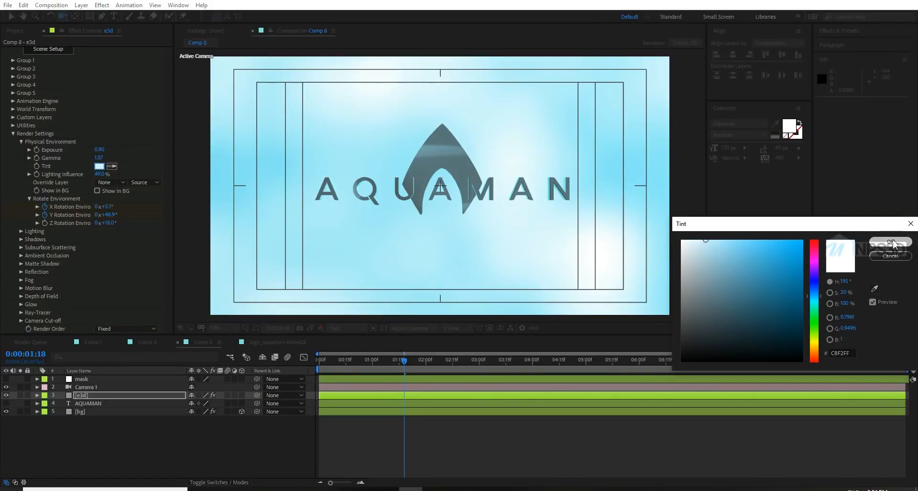
{"action": "left_click", "coordinate": [891, 241]}
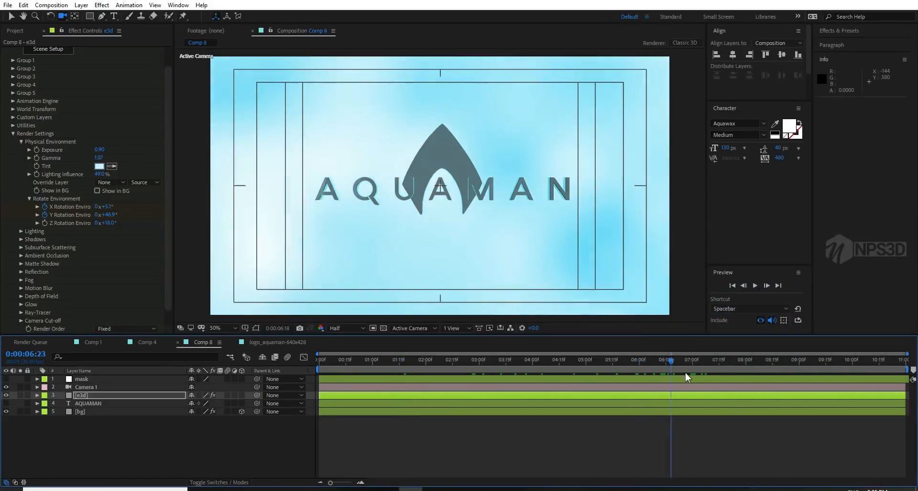
Examine in Comp 4 how the fluid sweep reveals the symbol and text between about 0:00:01:28 and 0:00:03:09
{"action": "left_click", "coordinate": [688, 372]}
{"action": "left_click", "coordinate": [12, 134]}
{"action": "left_click", "coordinate": [149, 342]}
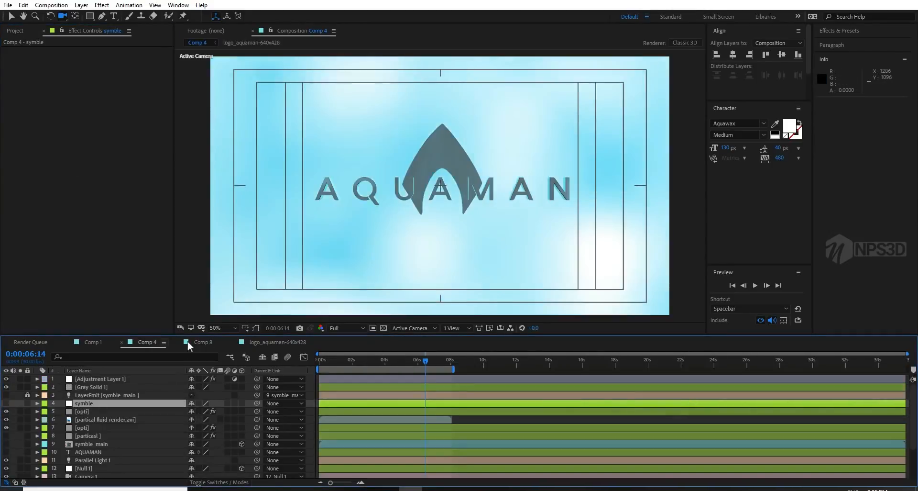
{"action": "left_click_drag", "start_coordinate": [425, 359], "coordinate": [351, 363]}
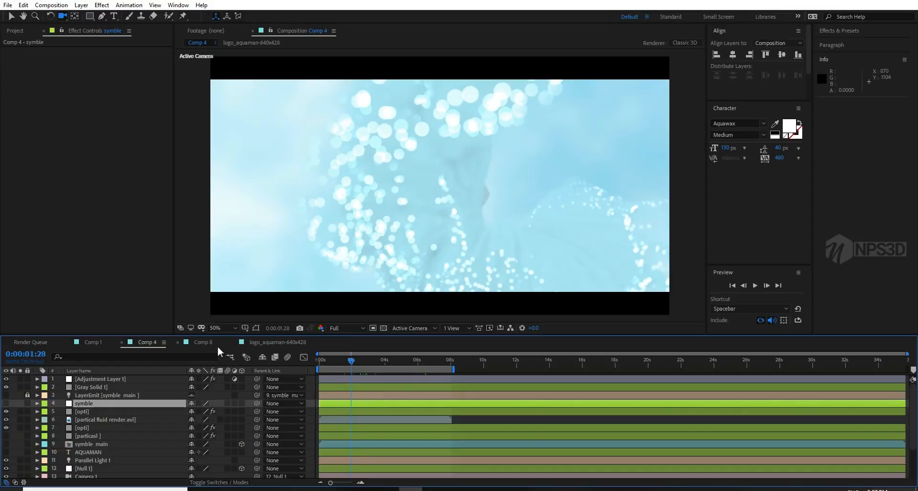
{"action": "left_click_drag", "start_coordinate": [350, 364], "coordinate": [363, 362]}
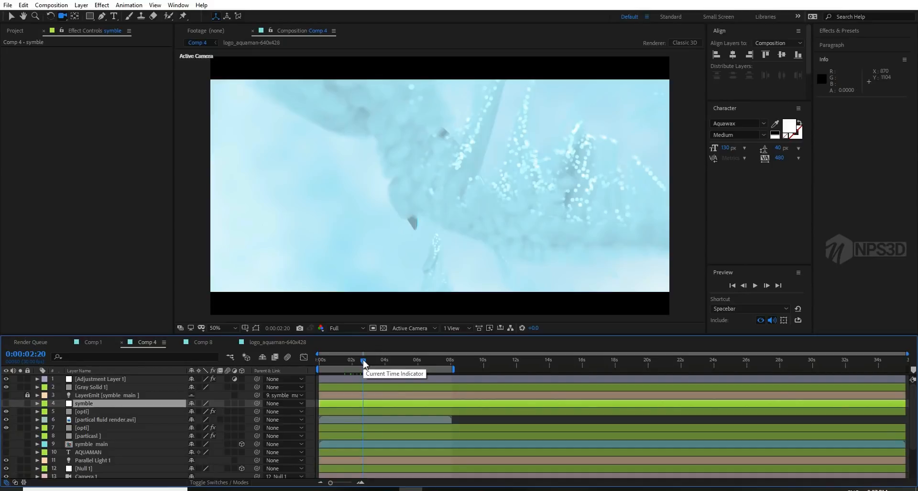
{"action": "left_click_drag", "start_coordinate": [363, 362], "coordinate": [375, 361]}
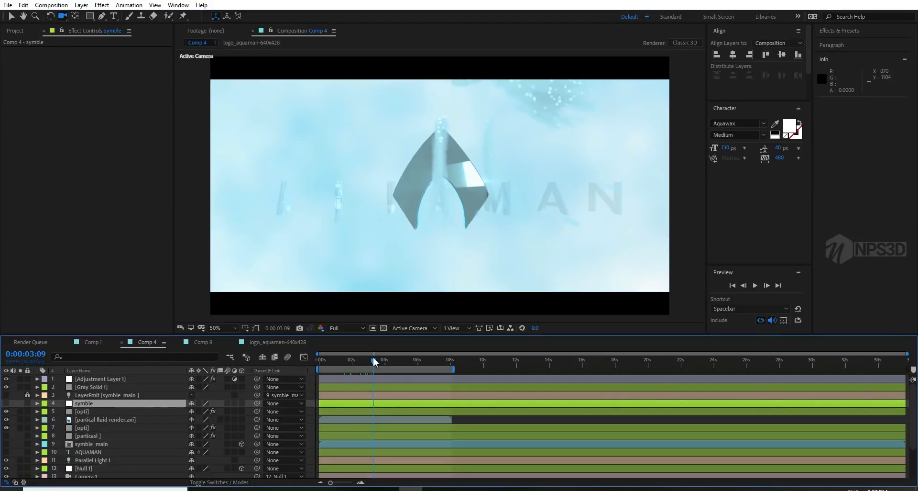
{"action": "left_click", "coordinate": [370, 359]}
{"action": "left_click_drag", "start_coordinate": [370, 359], "coordinate": [360, 361]}
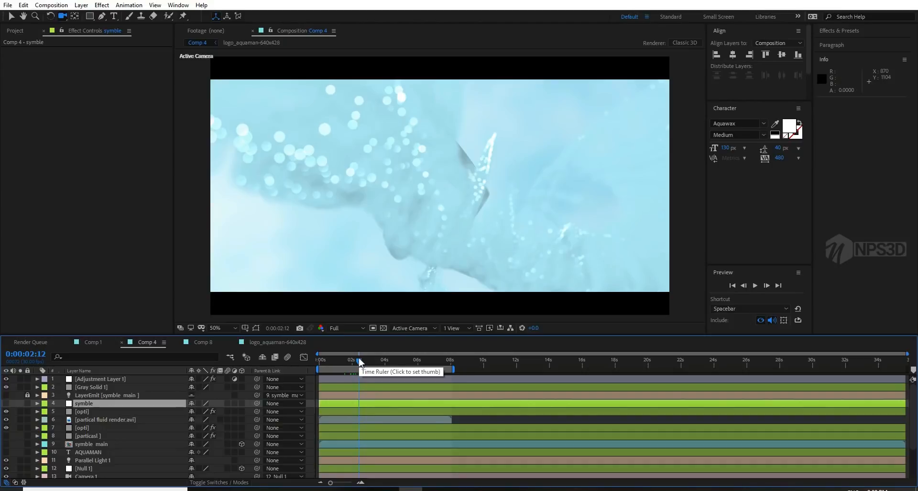
{"action": "left_click_drag", "start_coordinate": [360, 362], "coordinate": [351, 364]}
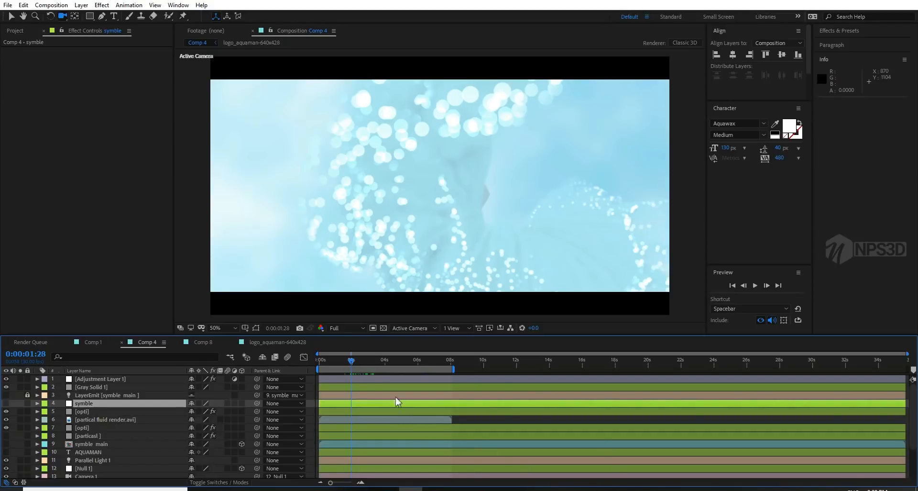
{"action": "left_click_drag", "start_coordinate": [351, 364], "coordinate": [368, 354]}
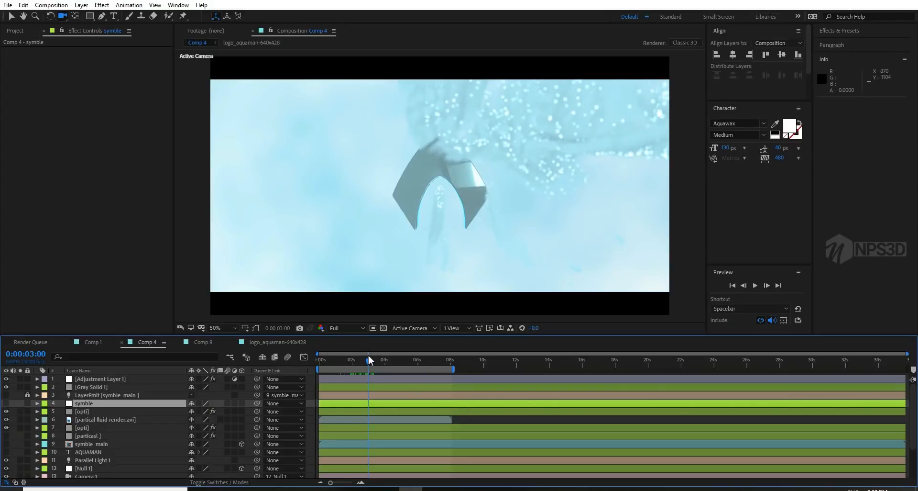
Add partical fluid render.avi from the project to Comp 8 as the topmost layer
{"action": "left_click", "coordinate": [253, 342]}
{"action": "left_click", "coordinate": [202, 341]}
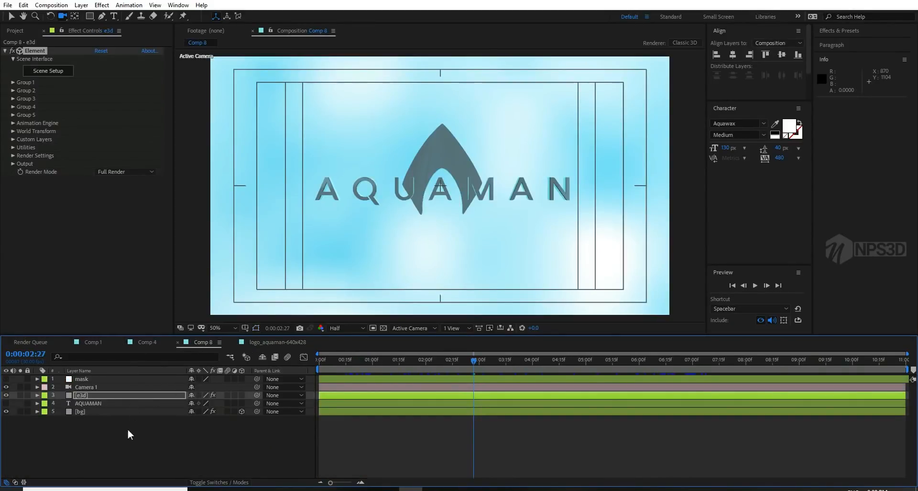
{"action": "left_click", "coordinate": [20, 32]}
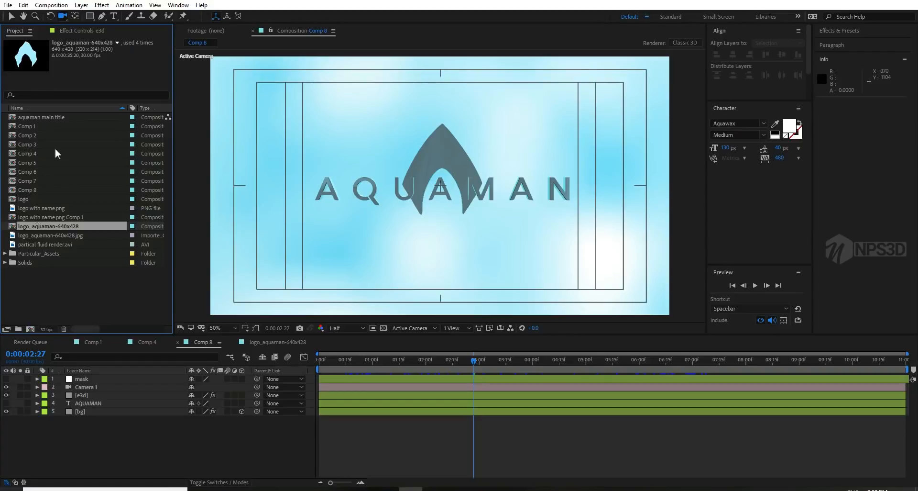
{"action": "left_click_drag", "start_coordinate": [28, 245], "coordinate": [136, 381]}
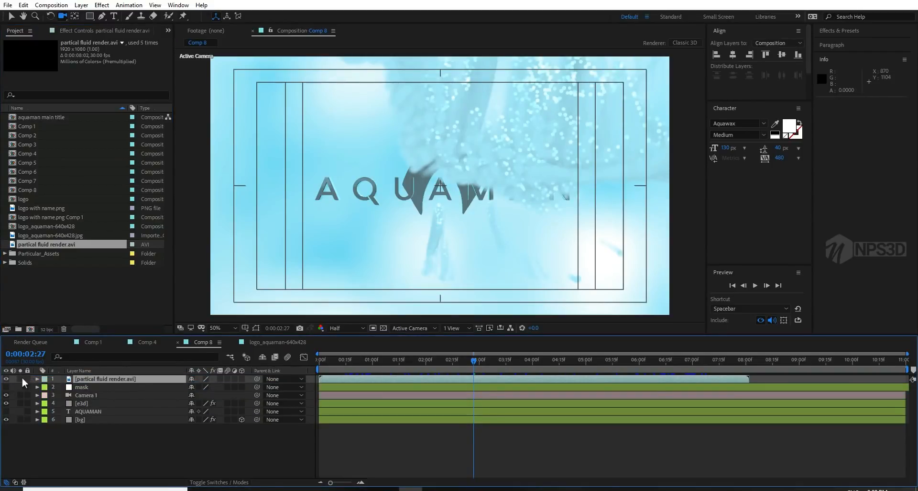
Solo the fluid render layer, examine its motion over the transparency grid up to 0:00:03:29, and unsolo it
{"action": "left_click", "coordinate": [20, 378]}
{"action": "left_click", "coordinate": [383, 327]}
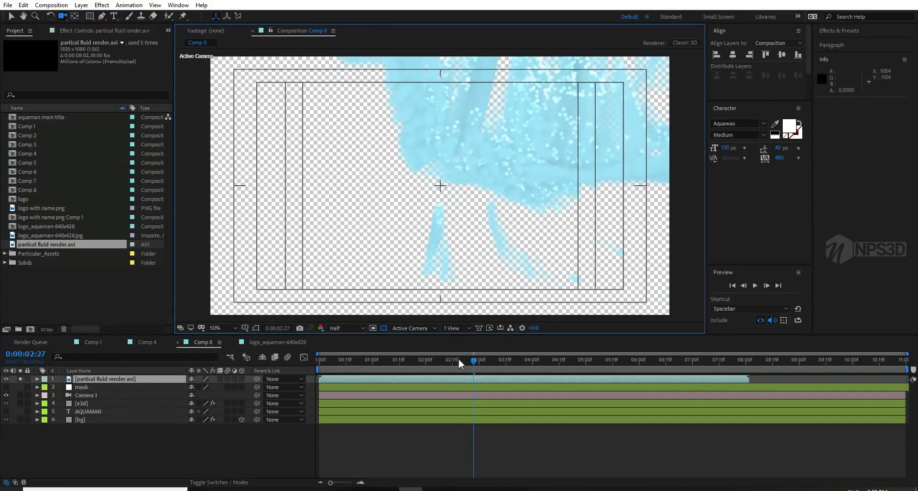
{"action": "left_click", "coordinate": [436, 360]}
{"action": "left_click_drag", "start_coordinate": [425, 371], "coordinate": [530, 375]}
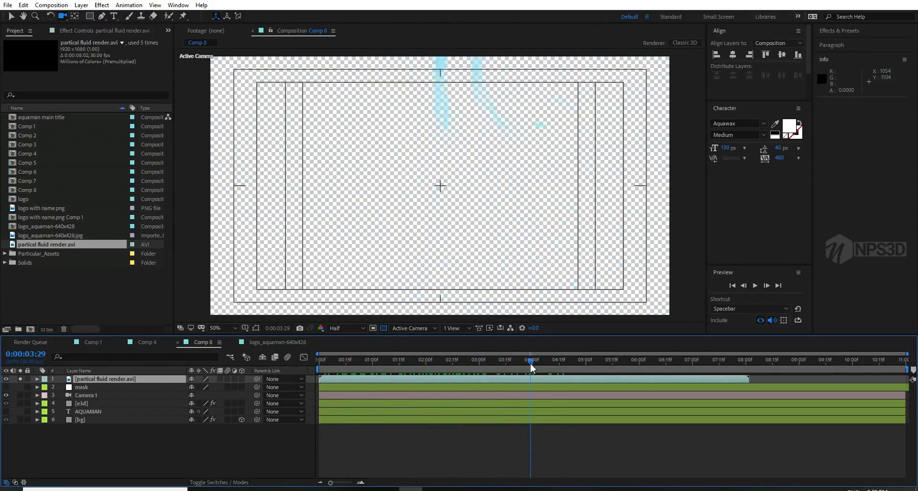
{"action": "left_click", "coordinate": [21, 378]}
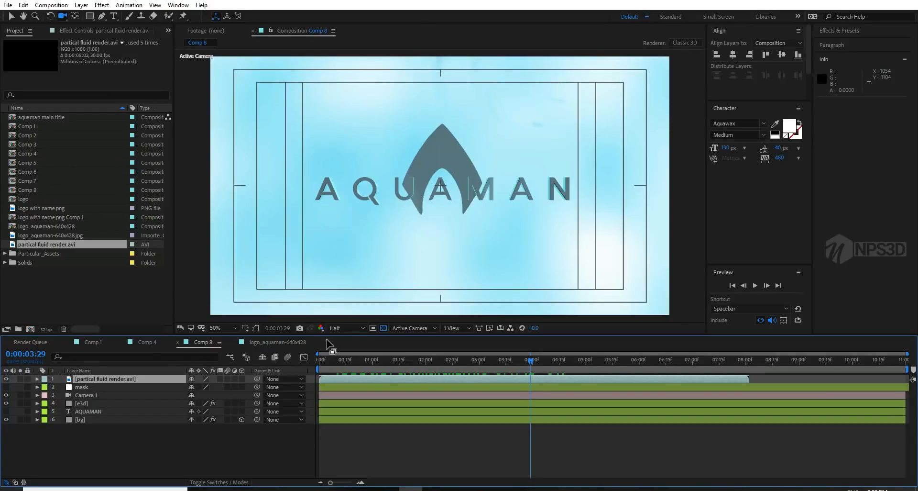
Move the playhead to 0:00:00:29 and hide the title/action safe guides in the Comp 8 viewer
{"action": "left_click", "coordinate": [343, 367]}
{"action": "left_click_drag", "start_coordinate": [343, 366], "coordinate": [372, 374]}
{"action": "left_click", "coordinate": [244, 329]}
{"action": "left_click", "coordinate": [262, 336]}
Bring Camera 1 closer to the logo, to about Z -1714.7, and check the framing against the fluid up to 0:00:03:12
{"action": "left_click", "coordinate": [89, 403]}
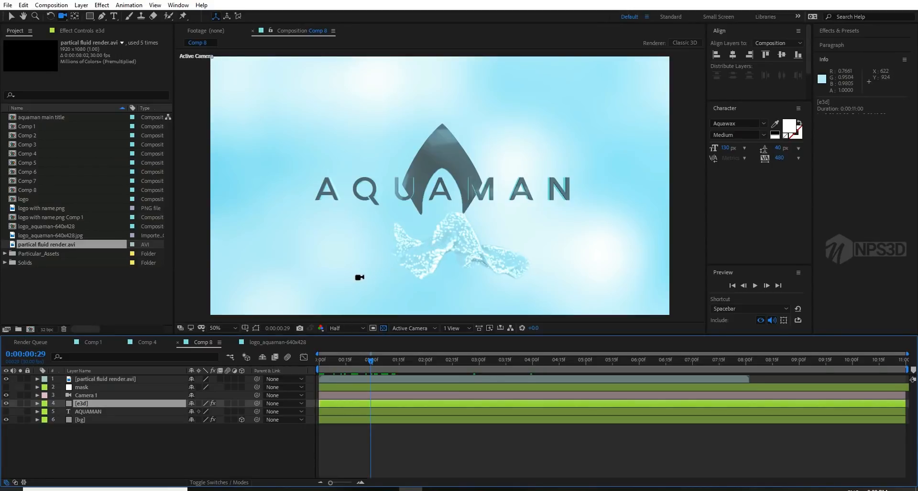
{"action": "left_click_drag", "start_coordinate": [421, 207], "coordinate": [441, 196]}
{"action": "key", "text": "c"}
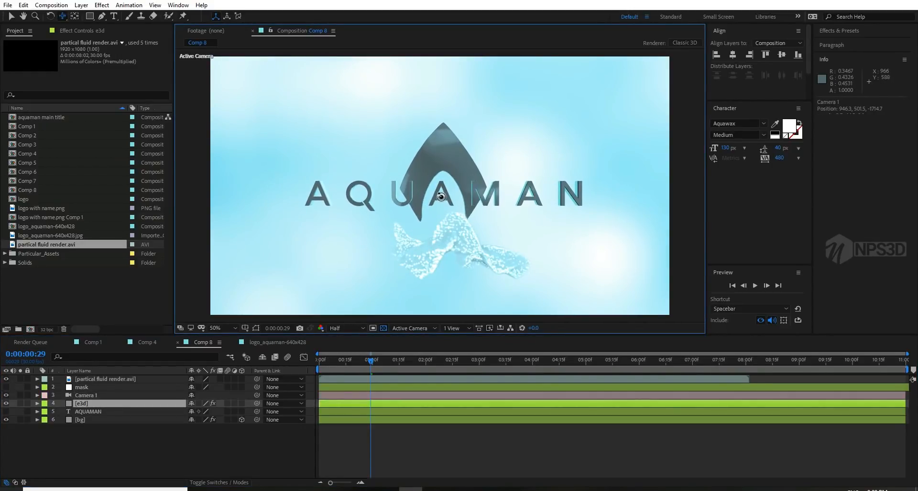
{"action": "left_click_drag", "start_coordinate": [381, 365], "coordinate": [501, 346]}
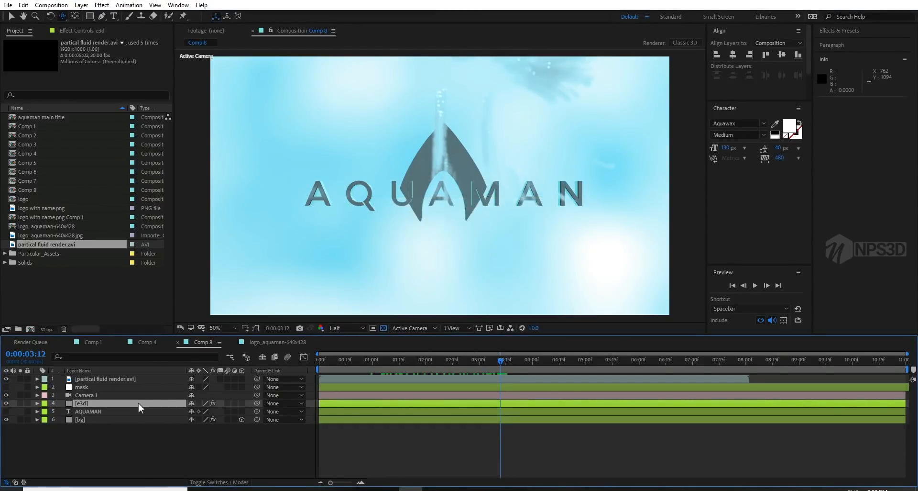
Open the Element scene setup of the e3d layer and rename the lettering's extrusion model as text
{"action": "left_click", "coordinate": [73, 30]}
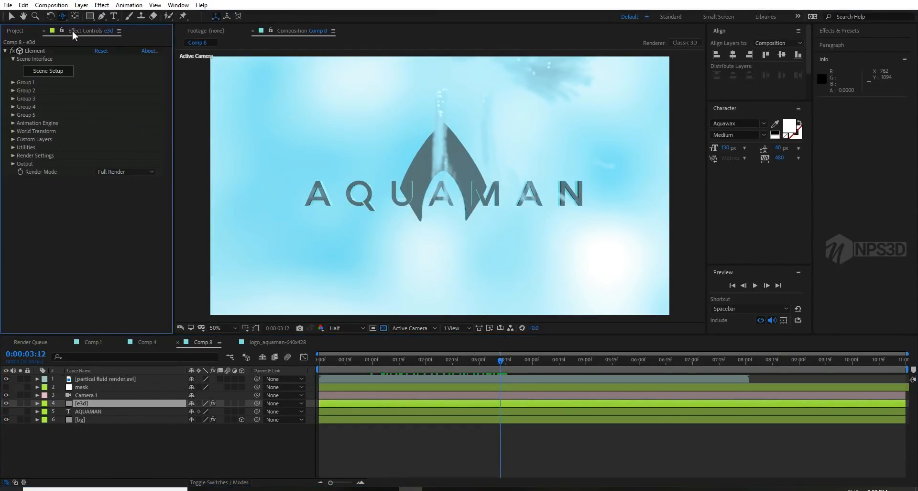
{"action": "left_click", "coordinate": [12, 82]}
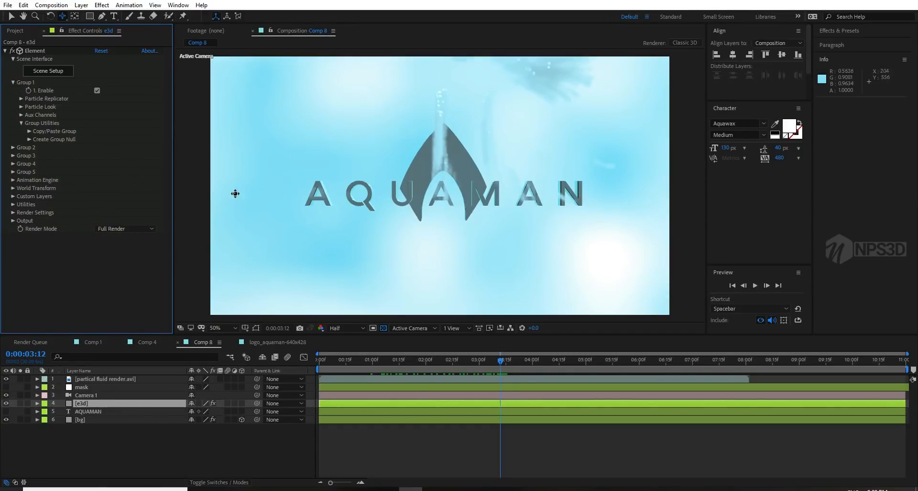
{"action": "left_click", "coordinate": [48, 71]}
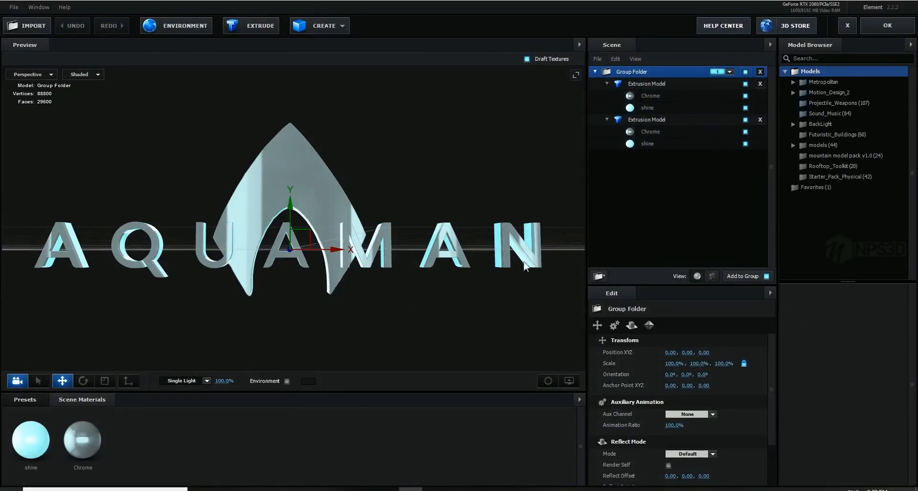
{"action": "double_click", "coordinate": [630, 83]}
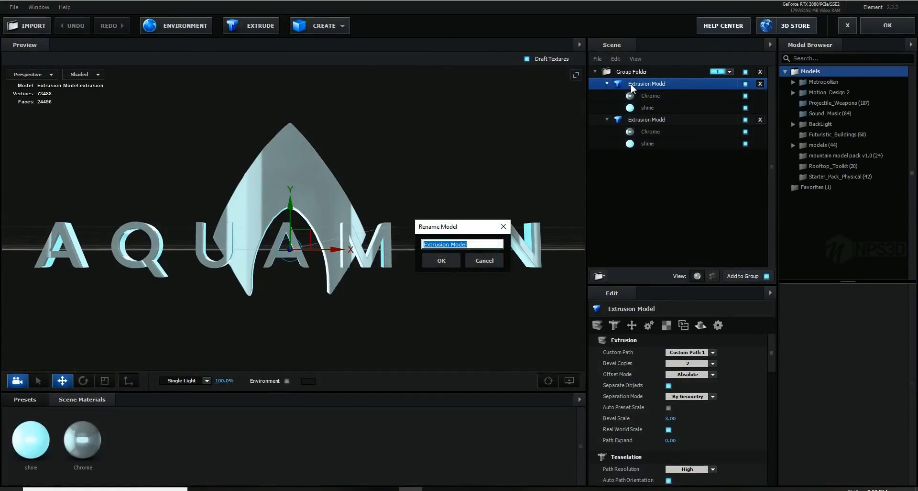
{"action": "left_click", "coordinate": [484, 258]}
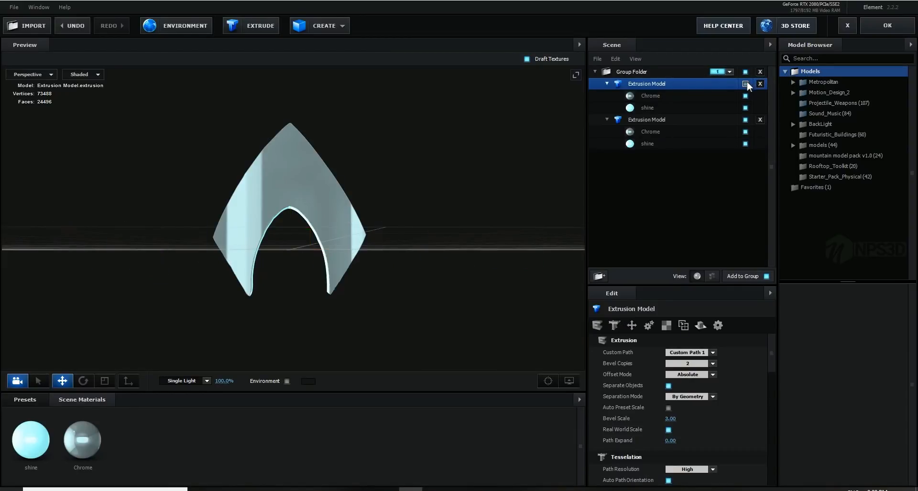
{"action": "double_click", "coordinate": [689, 84]}
{"action": "type", "text": "text"}
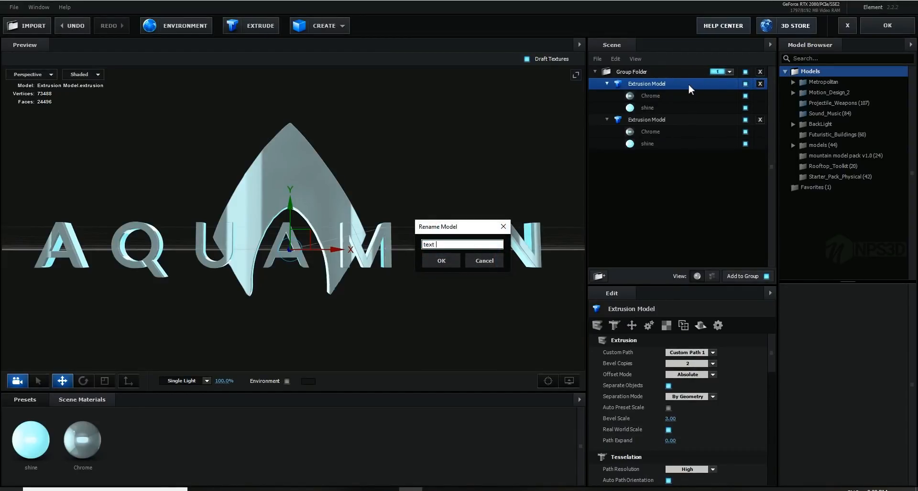
{"action": "key", "text": "Return"}
Rename the second extrusion model, the Aquaman emblem, as symble
{"action": "double_click", "coordinate": [656, 118]}
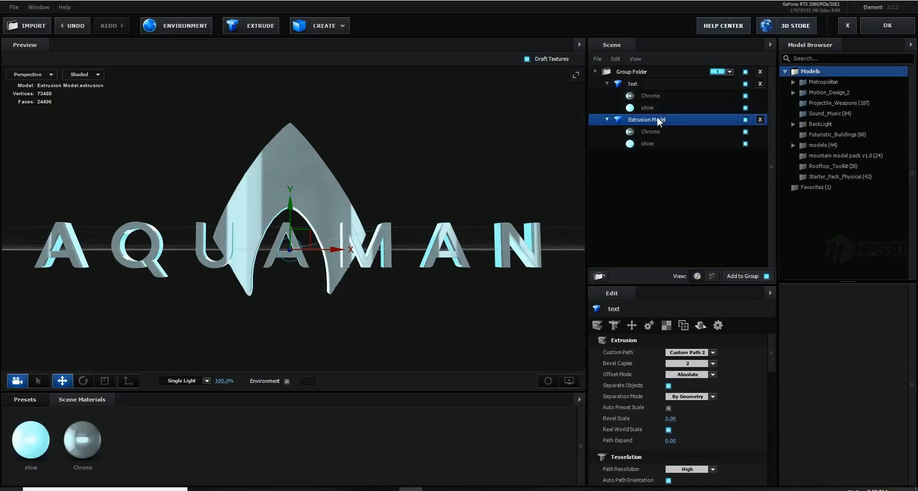
{"action": "type", "text": "sy"}
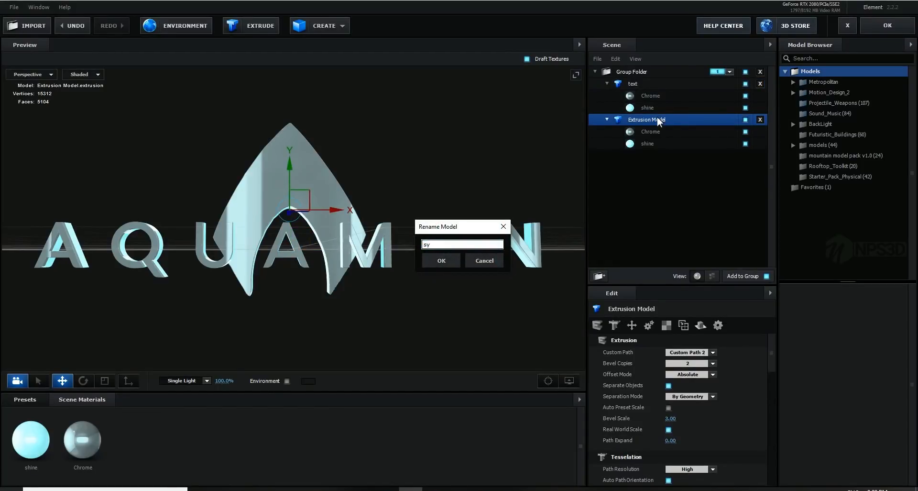
{"action": "type", "text": "mble"}
{"action": "key", "text": "Return"}
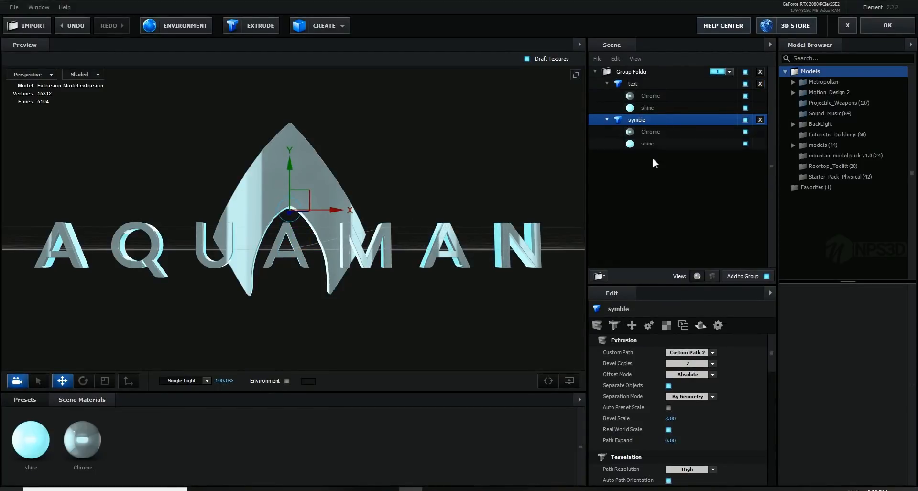
Assign the symble model's auxiliary animation to Channel 1
{"action": "left_click", "coordinate": [649, 326]}
{"action": "left_click", "coordinate": [678, 354]}
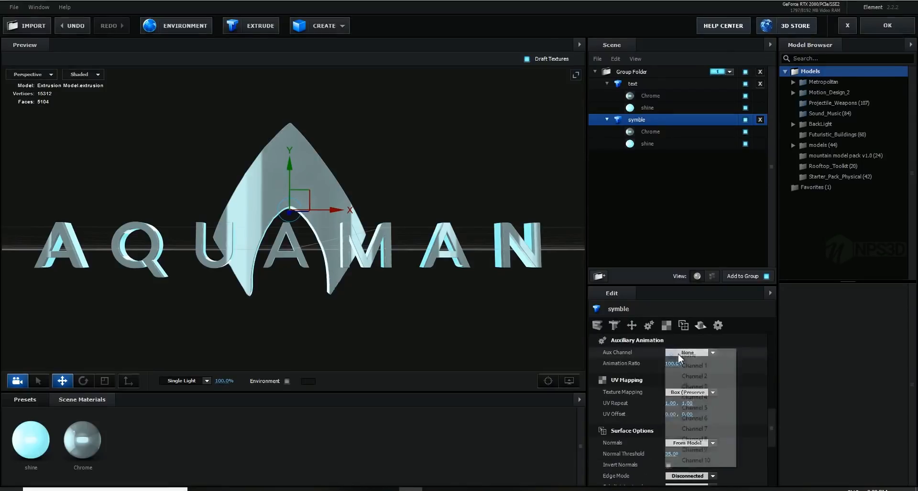
{"action": "left_click", "coordinate": [691, 376]}
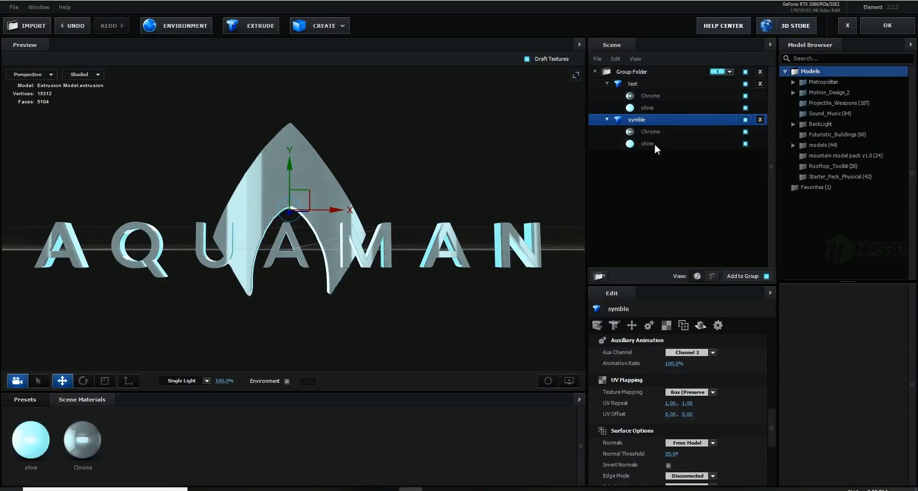
{"action": "left_click", "coordinate": [679, 354]}
{"action": "left_click", "coordinate": [687, 367]}
Assign the text model's auxiliary animation to Channel 2 and apply the scene setup
{"action": "left_click", "coordinate": [644, 82]}
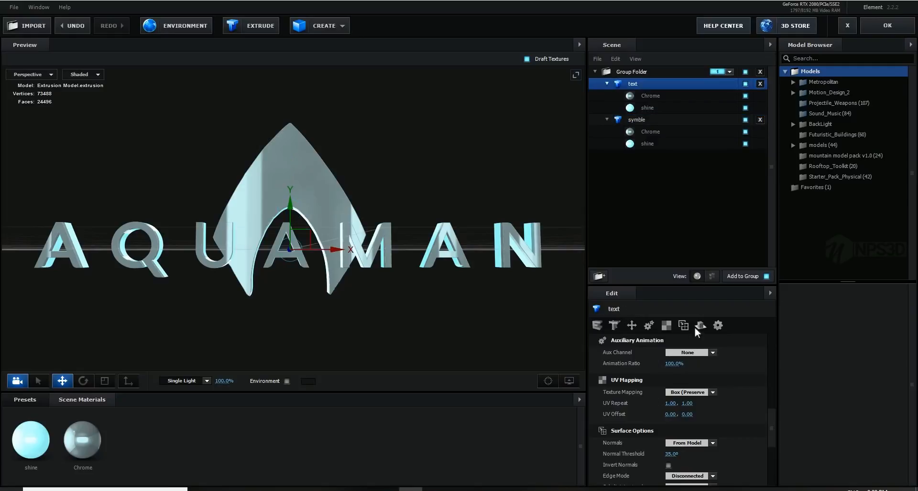
{"action": "left_click", "coordinate": [693, 352]}
{"action": "left_click", "coordinate": [691, 374]}
{"action": "left_click", "coordinate": [892, 33]}
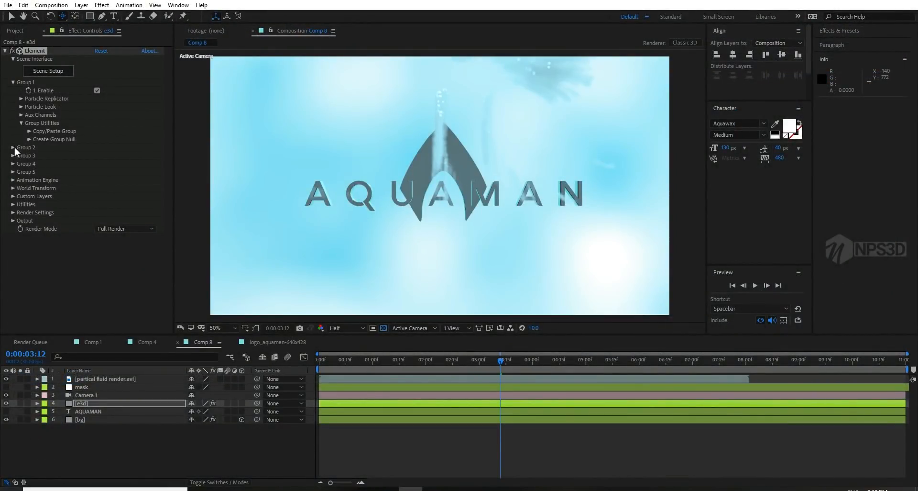
Keyframe auxiliary Channel 1's force opacity in Group 1 at 100% at 0:00:02:14, once the fluid covers the emblem
{"action": "left_click", "coordinate": [19, 115]}
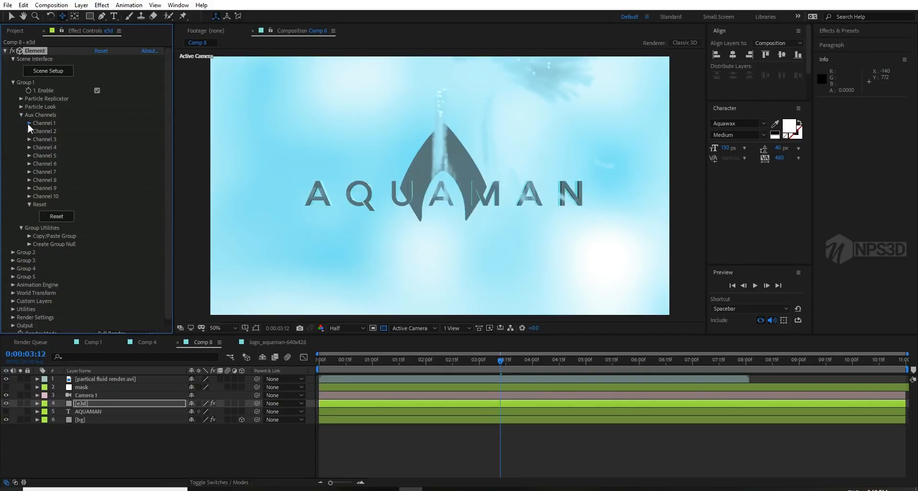
{"action": "left_click", "coordinate": [29, 123]}
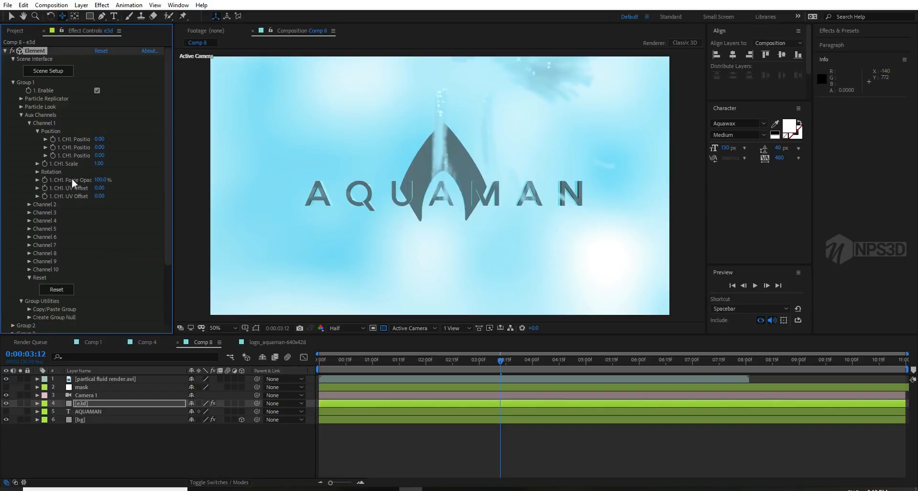
{"action": "left_click_drag", "start_coordinate": [85, 183], "coordinate": [133, 173]}
{"action": "left_click_drag", "start_coordinate": [349, 361], "coordinate": [411, 351]}
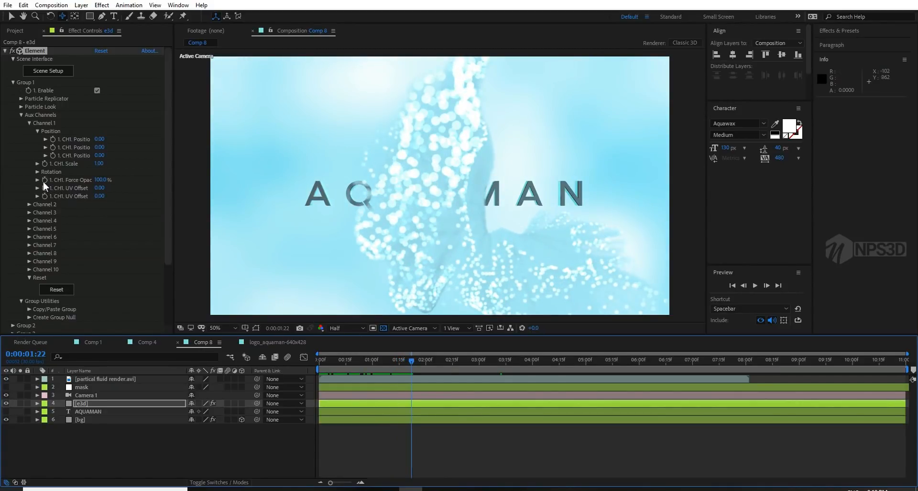
{"action": "left_click_drag", "start_coordinate": [412, 360], "coordinate": [450, 362]}
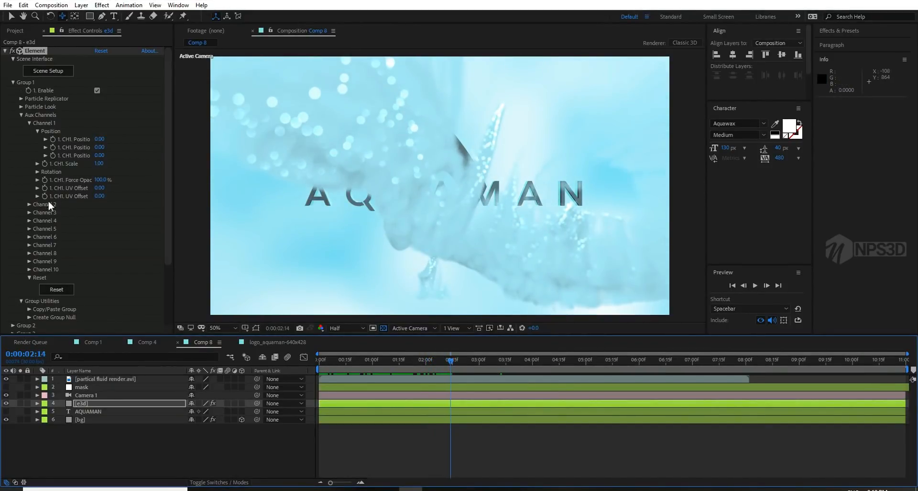
{"action": "left_click", "coordinate": [45, 180]}
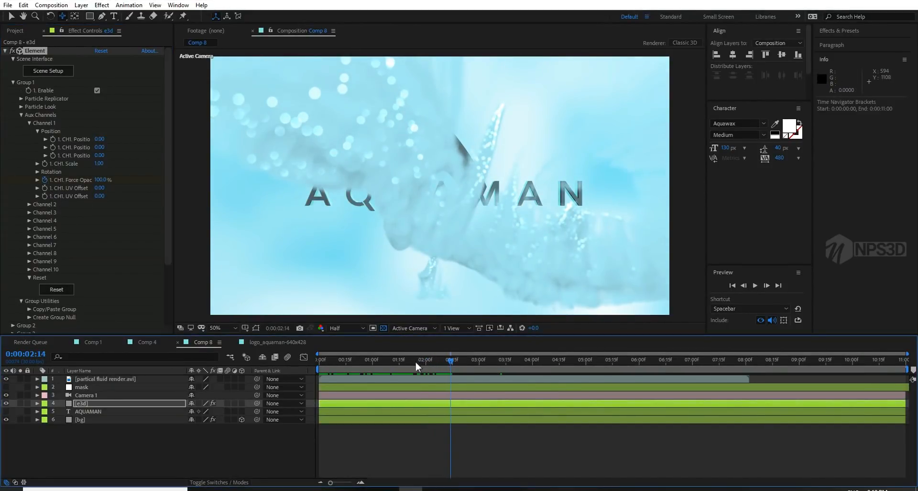
Set Channel 1's force opacity to 0% at 0:00:01:14 and preview the emblem's fade-in
{"action": "left_click", "coordinate": [398, 361]}
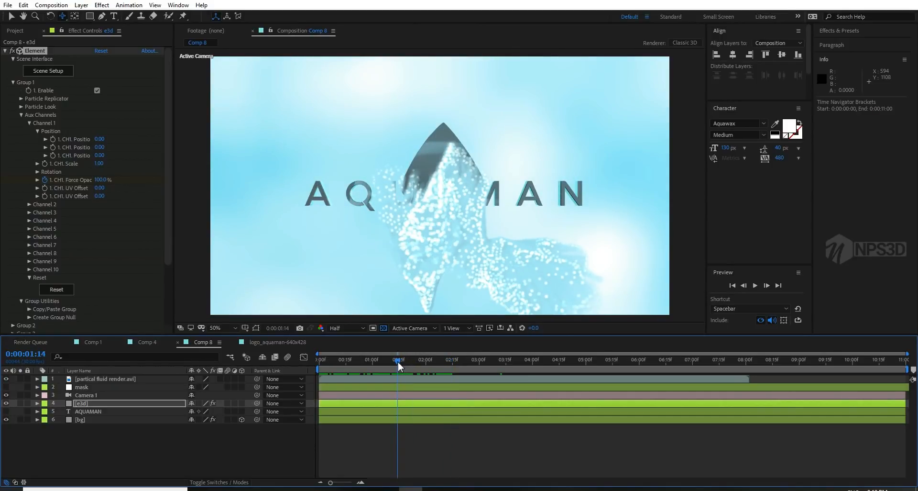
{"action": "left_click_drag", "start_coordinate": [105, 184], "coordinate": [42, 188]}
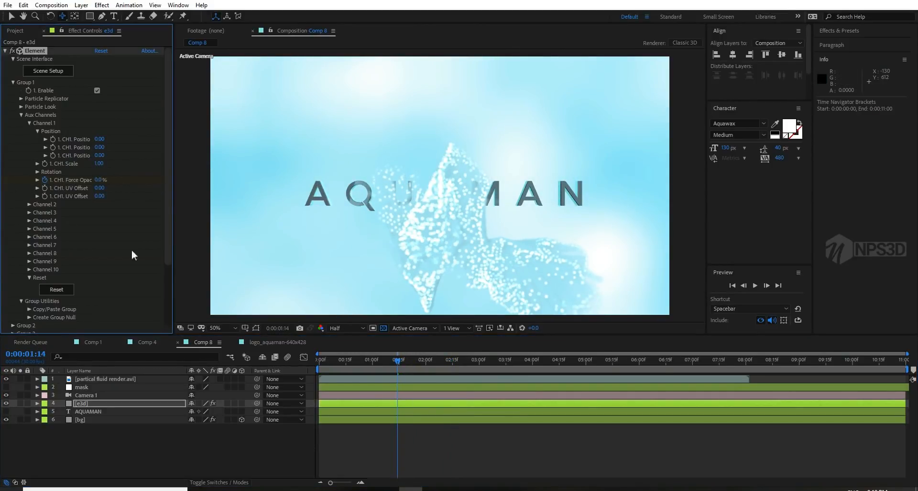
{"action": "key", "text": "space"}
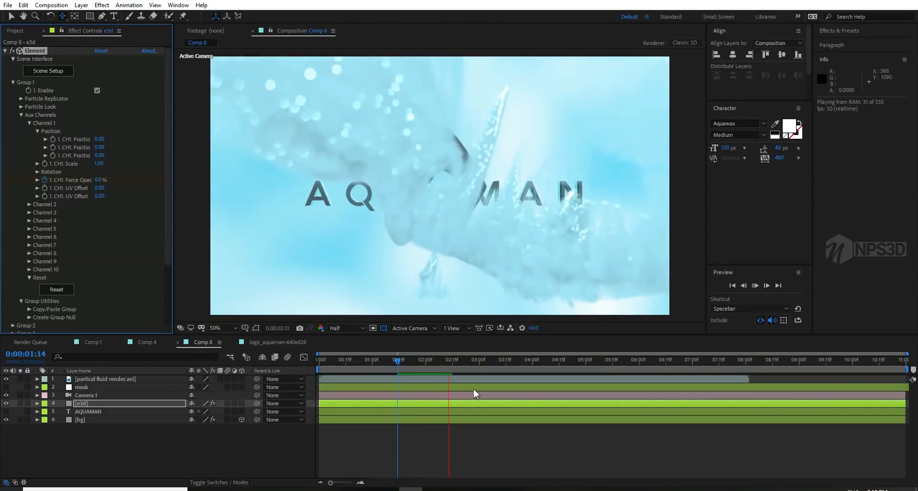
{"action": "left_click_drag", "start_coordinate": [436, 361], "coordinate": [395, 349]}
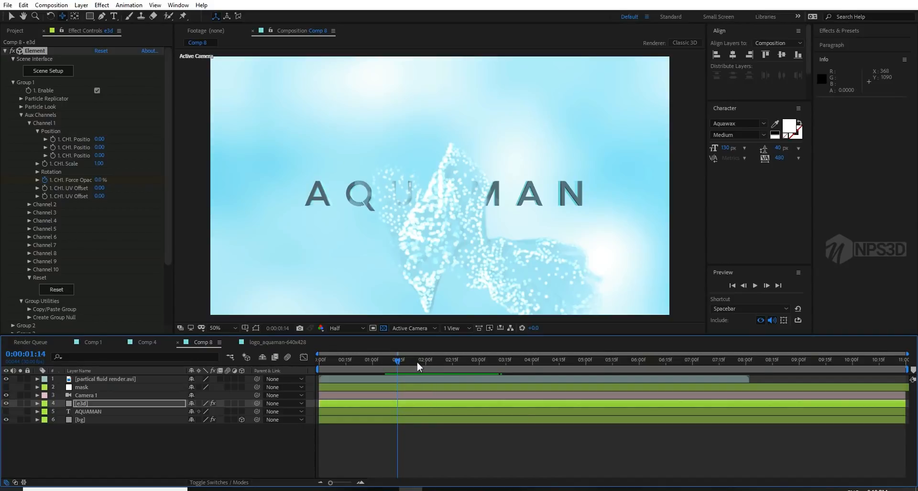
{"action": "left_click", "coordinate": [402, 360]}
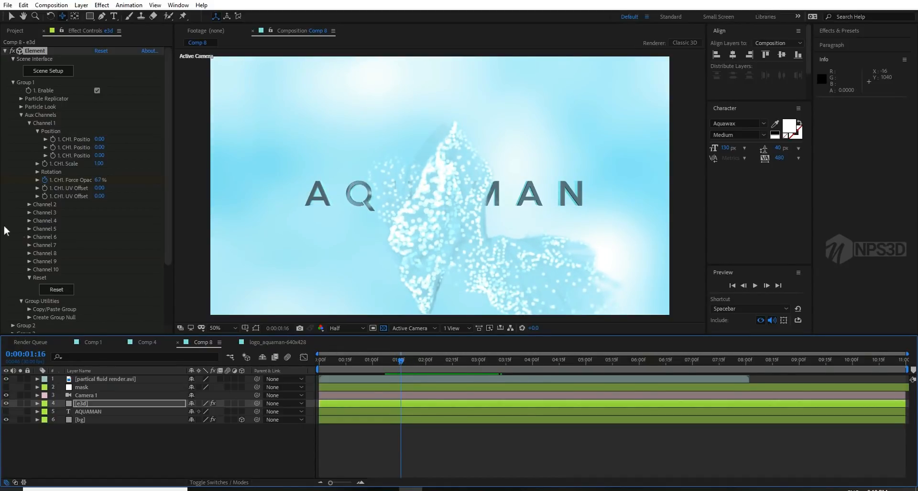
Set auxiliary Channel 2's force opacity to 0% at 0:00:02:23
{"action": "left_click", "coordinate": [29, 124]}
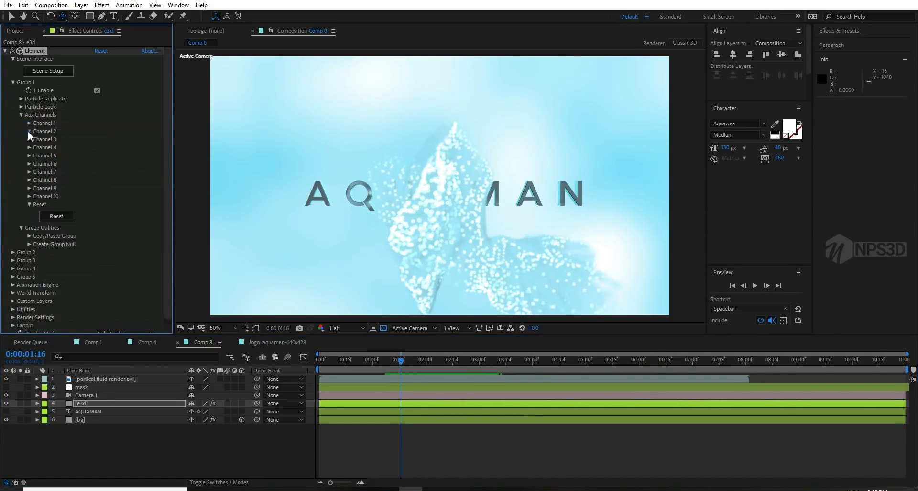
{"action": "left_click", "coordinate": [29, 130]}
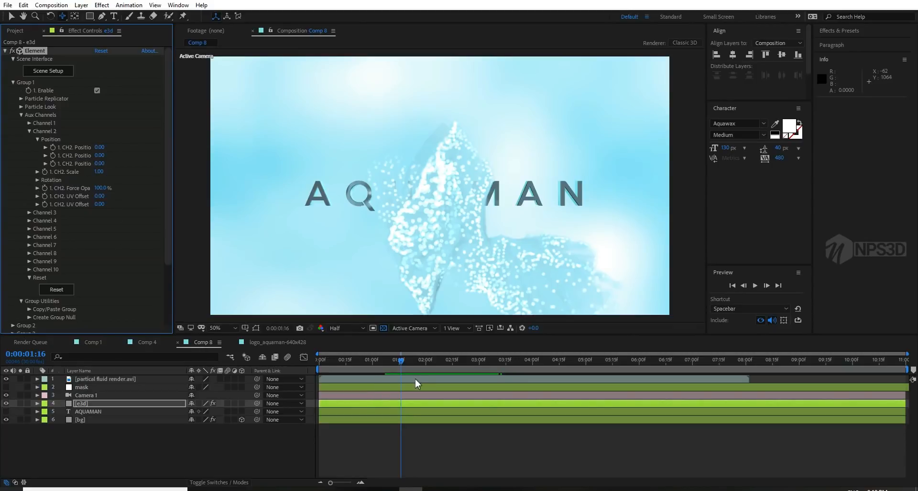
{"action": "left_click_drag", "start_coordinate": [403, 366], "coordinate": [467, 352]}
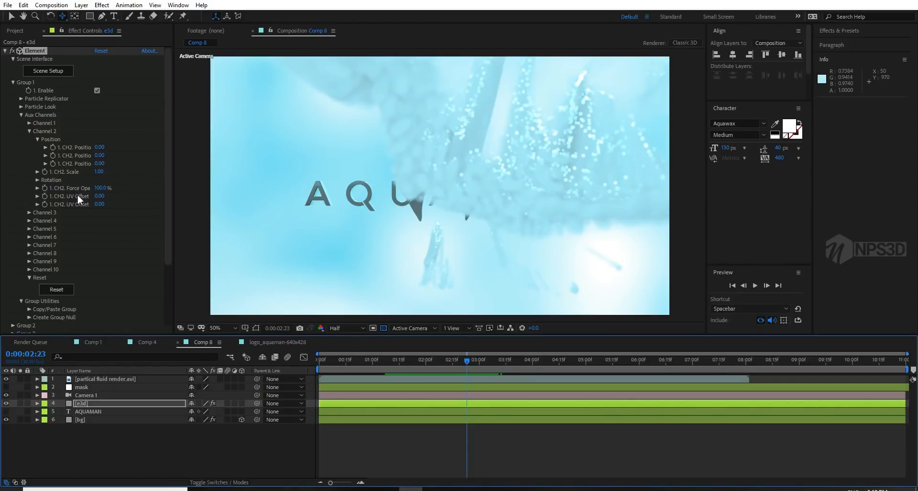
{"action": "left_click", "coordinate": [102, 188]}
{"action": "key", "text": "Return"}
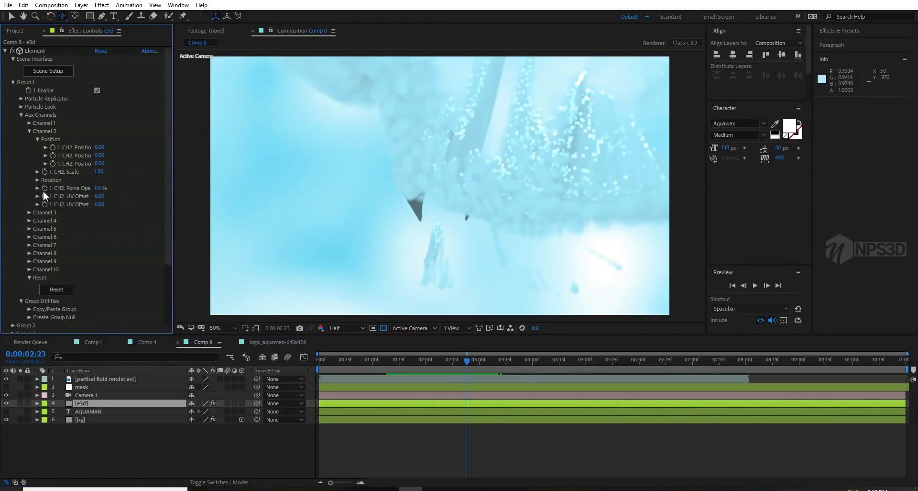
Keyframe Channel 2's force opacity from 0% to 100% at 0:00:03:15 and preview the text's fade-in
{"action": "left_click_drag", "start_coordinate": [470, 365], "coordinate": [507, 365]}
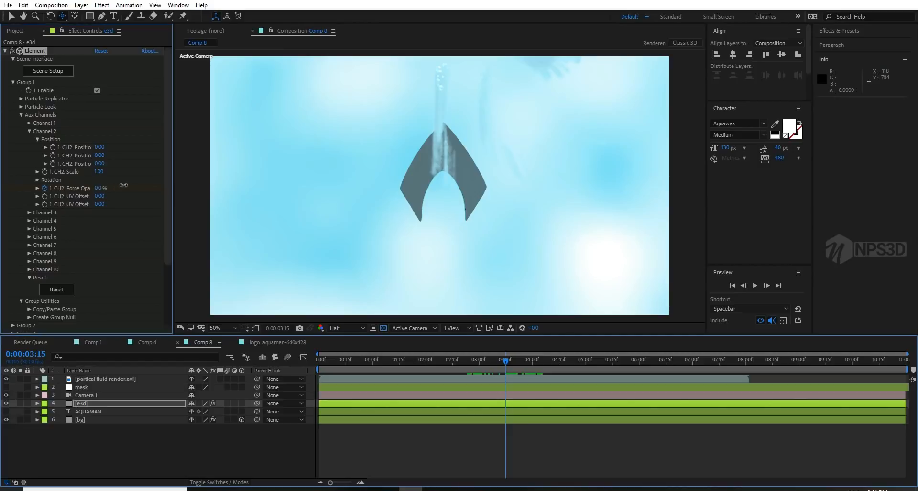
{"action": "left_click_drag", "start_coordinate": [119, 185], "coordinate": [149, 184]}
{"action": "left_click_drag", "start_coordinate": [512, 358], "coordinate": [247, 354]}
{"action": "key", "text": "space"}
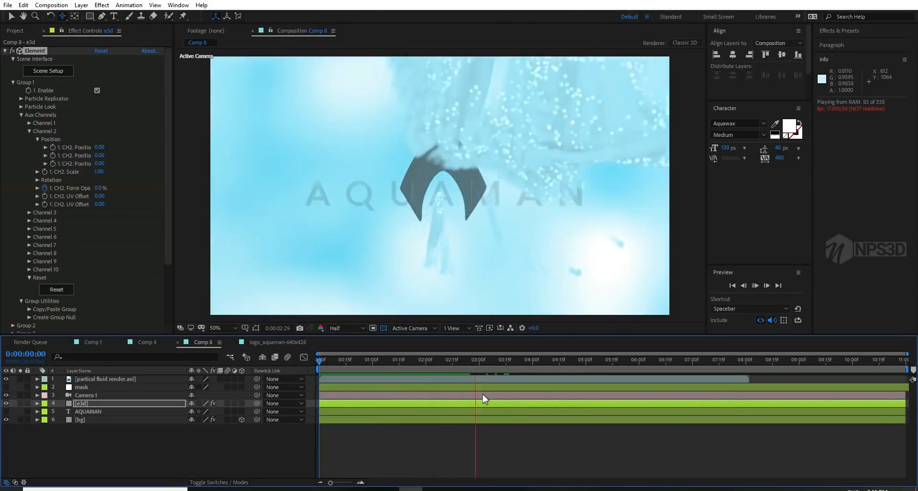
{"action": "left_click_drag", "start_coordinate": [457, 366], "coordinate": [479, 355]}
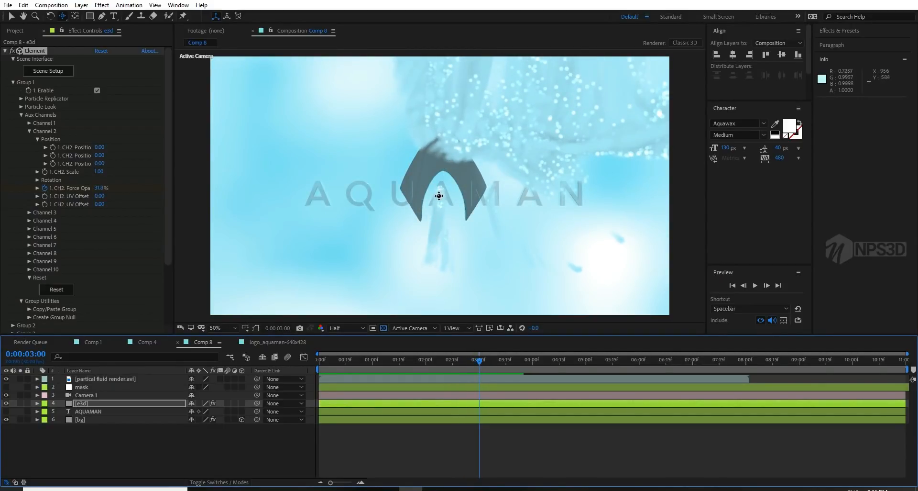
Show the e3d layer's keyframes, shift both Channel 2 opacity keyframes so the first sits at 0:00:02:26, and save the project
{"action": "key", "text": "u"}
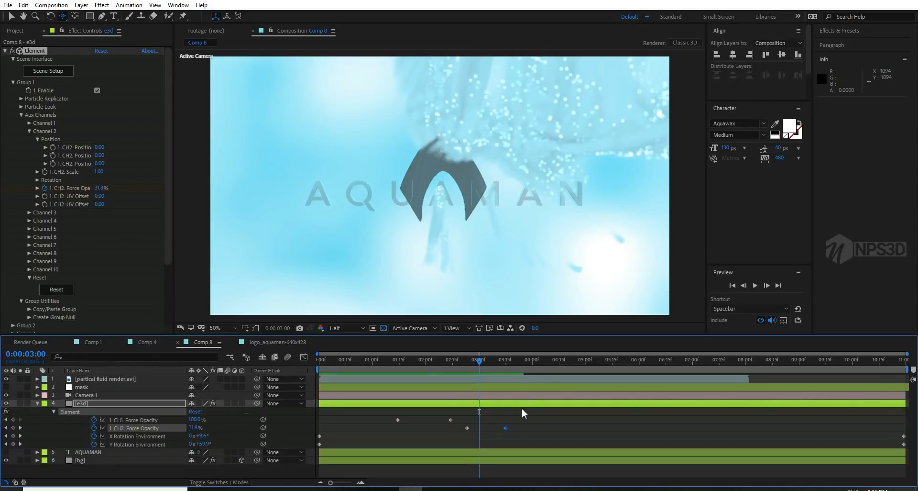
{"action": "left_click_drag", "start_coordinate": [515, 426], "coordinate": [464, 433]}
{"action": "left_click_drag", "start_coordinate": [467, 427], "coordinate": [472, 426]}
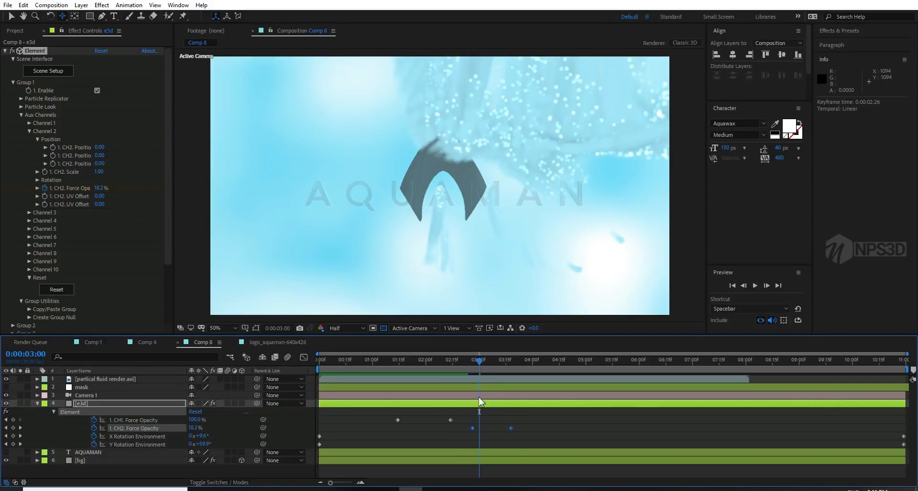
{"action": "left_click_drag", "start_coordinate": [480, 368], "coordinate": [500, 357]}
{"action": "key", "text": "ctrl+s"}
Apply Easy Ease to both Channel 2 force opacity keyframes
{"action": "left_click_drag", "start_coordinate": [531, 421], "coordinate": [470, 440]}
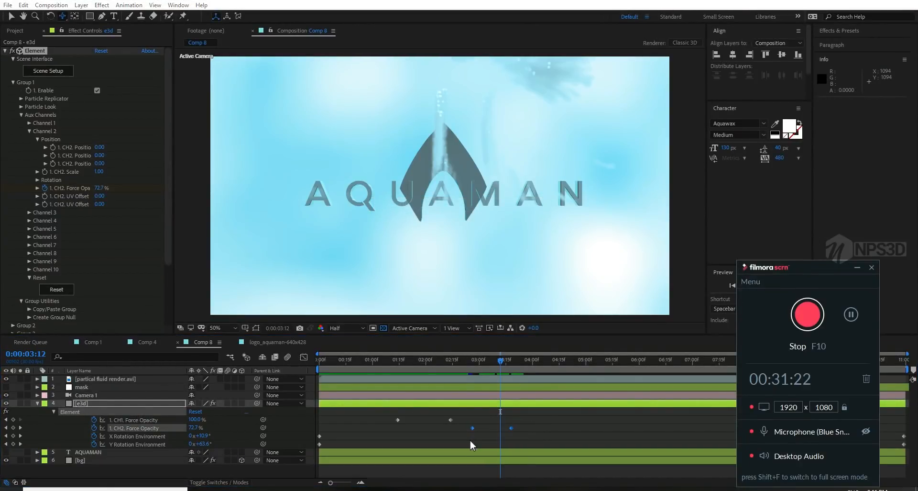
{"action": "left_click", "coordinate": [470, 440]}
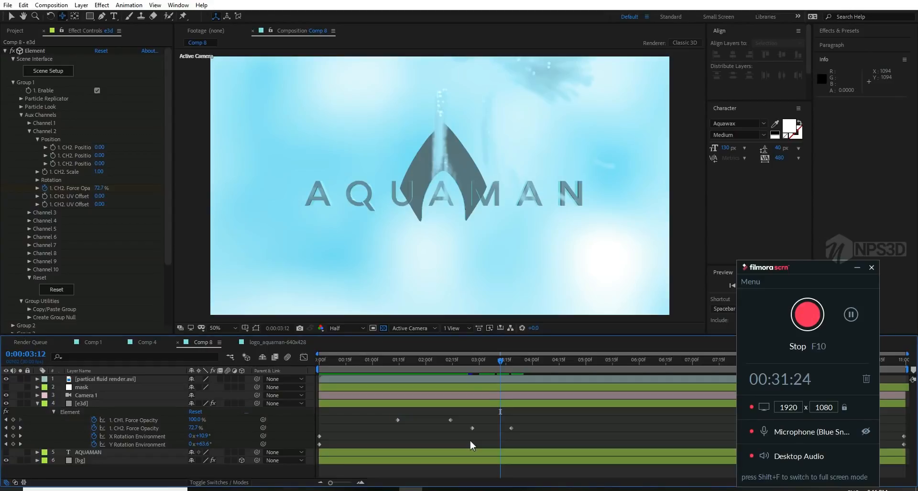
{"action": "key", "text": "ctrl+z"}
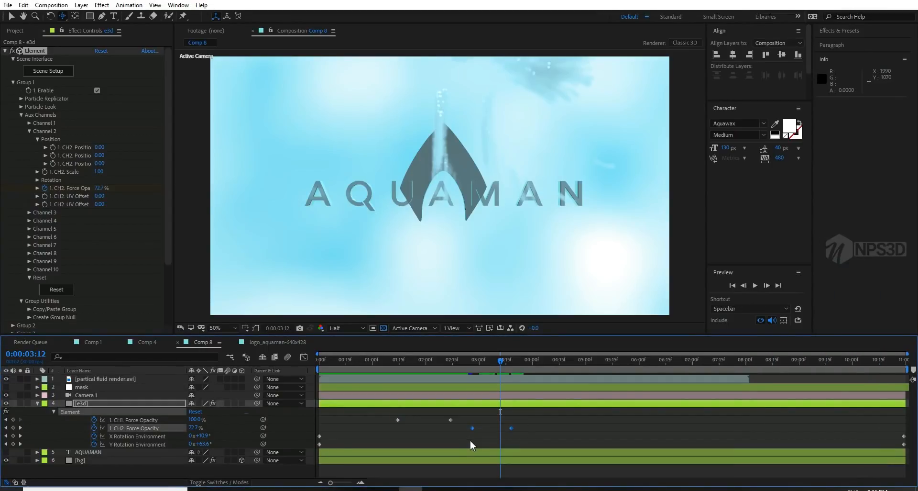
{"action": "right_click", "coordinate": [470, 440]}
{"action": "mouse_move", "coordinate": [502, 424]}
{"action": "left_click", "coordinate": [597, 354]}
Apply Easy Ease to both Channel 1 force opacity keyframes
{"action": "left_click_drag", "start_coordinate": [465, 414], "coordinate": [393, 421]}
{"action": "right_click", "coordinate": [397, 420]}
{"action": "mouse_move", "coordinate": [436, 414]}
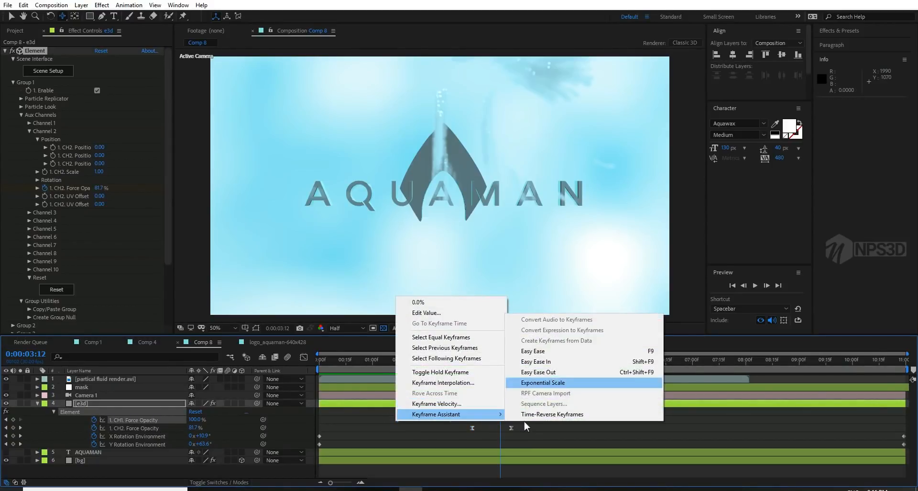
{"action": "left_click", "coordinate": [536, 350]}
Preview the fades and move Channel 1's ending opacity keyframe to 0:00:03:02
{"action": "key", "text": "space"}
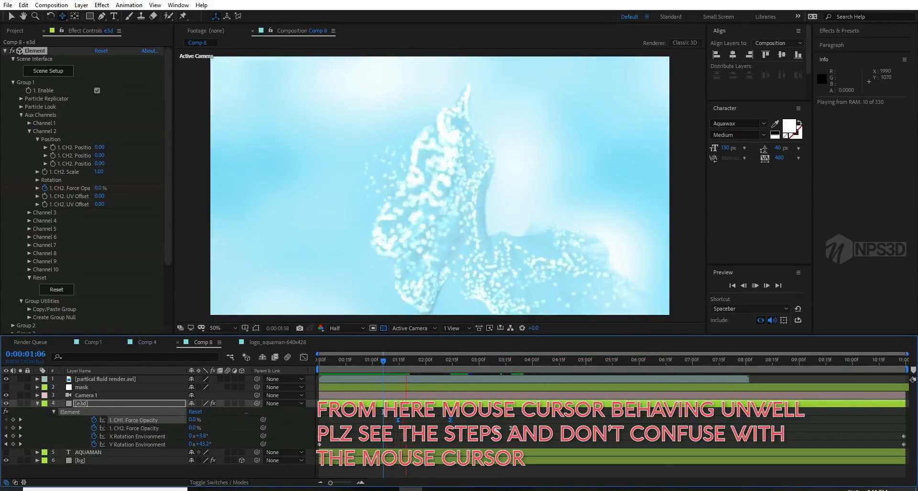
{"action": "left_click", "coordinate": [392, 359]}
{"action": "left_click_drag", "start_coordinate": [392, 360], "coordinate": [437, 360]}
{"action": "left_click_drag", "start_coordinate": [451, 420], "coordinate": [482, 419]}
{"action": "left_click", "coordinate": [453, 414]}
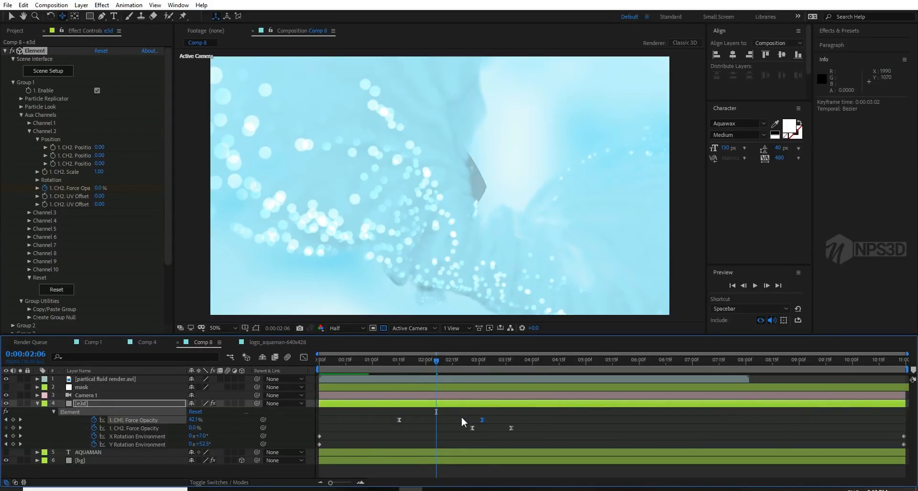
Examine frame by frame how the emblem and text fade in behind the passing fluid around 0:00:03:00
{"action": "key", "text": "space"}
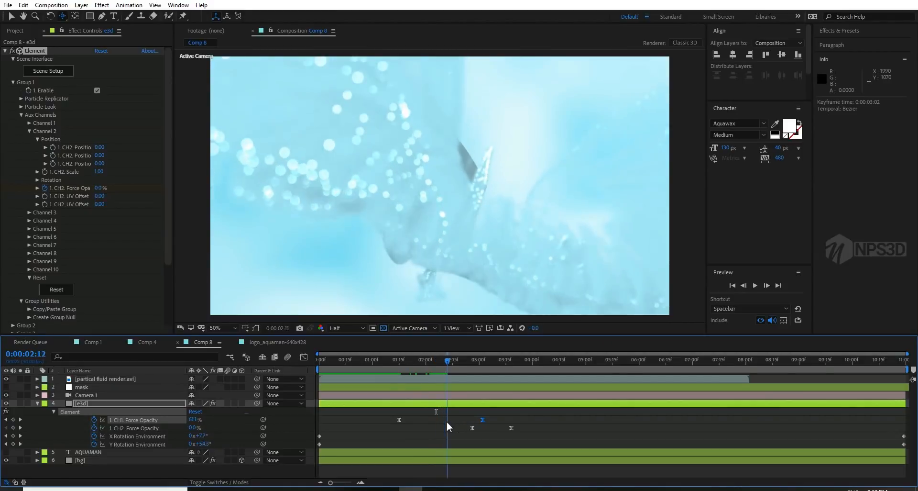
{"action": "key", "text": "Page_Down"}
{"action": "key", "text": "Page_Down"}
{"action": "key", "text": "Page_Down"}
{"action": "key", "text": "Page_Down"}
{"action": "key", "text": "Page_Down"}
{"action": "key", "text": "Page_Down"}
{"action": "key", "text": "Page_Down"}
{"action": "key", "text": "Page_Down"}
{"action": "key", "text": "Page_Down"}
{"action": "key", "text": "Page_Down"}
{"action": "key", "text": "Page_Up"}
{"action": "key", "text": "Page_Up"}
{"action": "key", "text": "Page_Up"}
{"action": "key", "text": "Page_Up"}
{"action": "key", "text": "Page_Up"}
{"action": "key", "text": "Page_Up"}
{"action": "key", "text": "Page_Up"}
{"action": "key", "text": "Page_Up"}
{"action": "key", "text": "Page_Up"}
{"action": "key", "text": "Page_Up"}
{"action": "key", "text": "Page_Up"}
{"action": "key", "text": "Page_Up"}
{"action": "key", "text": "Page_Up"}
{"action": "key", "text": "Page_Up"}
{"action": "key", "text": "Page_Up"}
{"action": "key", "text": "Page_Up"}
{"action": "key", "text": "Page_Up"}
{"action": "key", "text": "Page_Up"}
{"action": "key", "text": "Page_Up"}
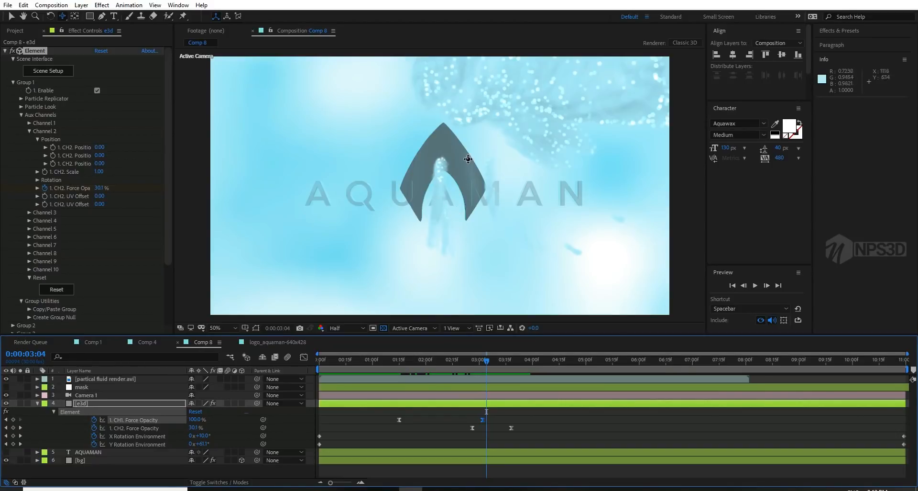
{"action": "key", "text": "Page_Up"}
{"action": "key", "text": "Page_Up"}
{"action": "key", "text": "Page_Up"}
{"action": "key", "text": "Page_Up"}
{"action": "key", "text": "Page_Up"}
{"action": "key", "text": "Page_Up"}
{"action": "key", "text": "Page_Up"}
{"action": "key", "text": "Page_Up"}
{"action": "key", "text": "Page_Up"}
{"action": "key", "text": "Page_Up"}
{"action": "key", "text": "Page_Up"}
{"action": "key", "text": "Page_Up"}
{"action": "key", "text": "Page_Up"}
{"action": "key", "text": "Page_Up"}
{"action": "key", "text": "Page_Up"}
{"action": "key", "text": "Page_Up"}
{"action": "key", "text": "Page_Up"}
{"action": "key", "text": "Page_Up"}
{"action": "key", "text": "Page_Up"}
{"action": "key", "text": "Page_Up"}
{"action": "key", "text": "Page_Down"}
{"action": "key", "text": "Page_Down"}
{"action": "key", "text": "Page_Down"}
{"action": "key", "text": "Page_Down"}
{"action": "key", "text": "Page_Down"}
{"action": "key", "text": "Page_Down"}
{"action": "key", "text": "Page_Down"}
{"action": "key", "text": "Page_Down"}
{"action": "key", "text": "Page_Down"}
{"action": "key", "text": "Page_Down"}
{"action": "key", "text": "Page_Down"}
{"action": "key", "text": "Page_Down"}
{"action": "key", "text": "Page_Down"}
{"action": "key", "text": "Page_Down"}
{"action": "key", "text": "Page_Down"}
{"action": "key", "text": "Page_Down"}
{"action": "key", "text": "Page_Down"}
{"action": "key", "text": "Page_Down"}
{"action": "key", "text": "Page_Down"}
{"action": "key", "text": "Page_Down"}
{"action": "key", "text": "Page_Down"}
{"action": "key", "text": "Page_Down"}
{"action": "key", "text": "Page_Down"}
{"action": "key", "text": "Page_Down"}
{"action": "key", "text": "Page_Down"}
{"action": "key", "text": "Page_Down"}
{"action": "key", "text": "Page_Down"}
{"action": "key", "text": "Page_Down"}
{"action": "key", "text": "Page_Down"}
{"action": "key", "text": "Page_Down"}
{"action": "key", "text": "Page_Down"}
{"action": "key", "text": "Page_Up"}
{"action": "key", "text": "Page_Up"}
{"action": "key", "text": "Page_Up"}
{"action": "key", "text": "Page_Up"}
{"action": "key", "text": "Page_Up"}
{"action": "key", "text": "Page_Up"}
{"action": "key", "text": "Page_Up"}
{"action": "key", "text": "Page_Up"}
{"action": "key", "text": "Page_Up"}
{"action": "key", "text": "Page_Up"}
{"action": "key", "text": "Page_Up"}
{"action": "key", "text": "Page_Up"}
{"action": "key", "text": "Page_Up"}
{"action": "key", "text": "Page_Up"}
{"action": "key", "text": "Page_Up"}
{"action": "key", "text": "Page_Up"}
{"action": "key", "text": "Page_Up"}
{"action": "key", "text": "Page_Up"}
{"action": "key", "text": "Page_Up"}
{"action": "key", "text": "Page_Up"}
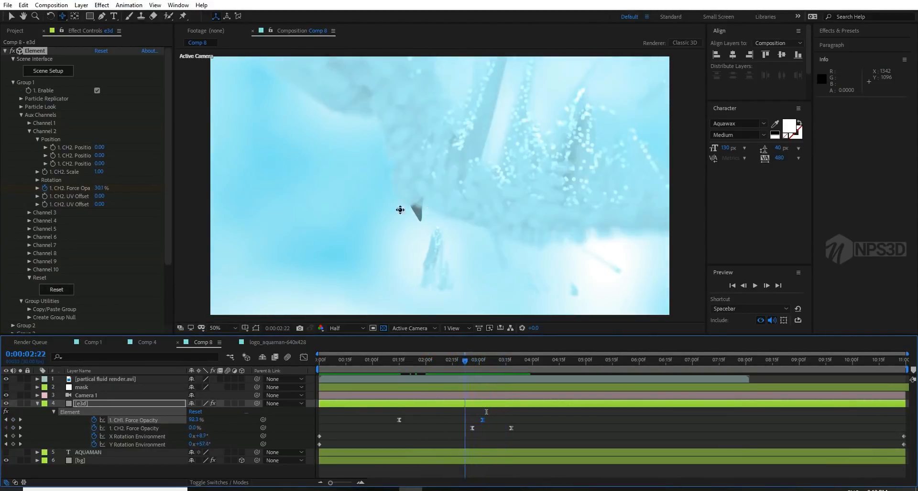
{"action": "key", "text": "Page_Down"}
{"action": "key", "text": "Page_Down"}
{"action": "key", "text": "Page_Down"}
{"action": "key", "text": "Page_Down"}
{"action": "key", "text": "Page_Down"}
{"action": "key", "text": "Page_Down"}
{"action": "key", "text": "Page_Down"}
{"action": "key", "text": "Page_Down"}
{"action": "key", "text": "Page_Down"}
{"action": "key", "text": "Page_Down"}
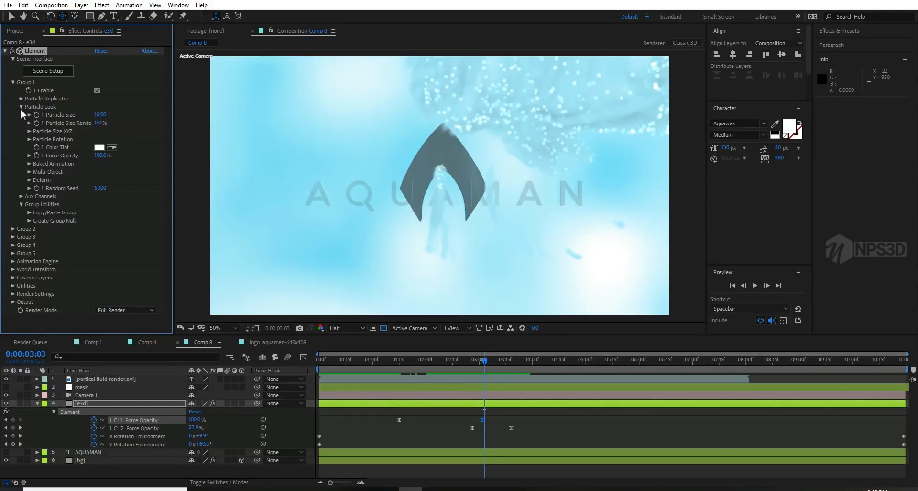
Enable Multi-Object in Group 1's Particle Look settings and preview the fluid passing over the emblem
{"action": "left_click", "coordinate": [29, 171]}
{"action": "left_click", "coordinate": [97, 180]}
{"action": "key", "text": "space"}
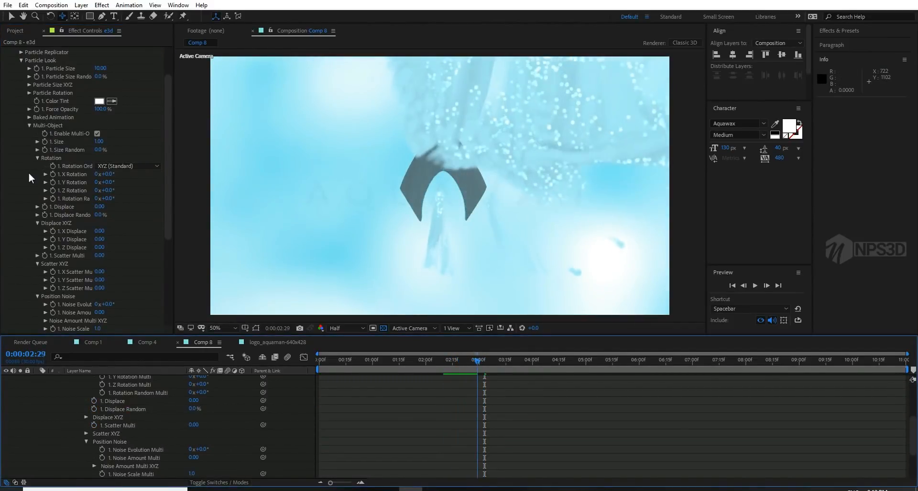
Move back to 0:00:02:10 and keyframe Group 1's multi-object Y Rotation at 85°
{"action": "left_click_drag", "start_coordinate": [96, 179], "coordinate": [489, 349]}
{"action": "left_click_drag", "start_coordinate": [264, 272], "coordinate": [116, 206]}
{"action": "key", "text": "Return"}
{"action": "key", "text": "Page_Up"}
{"action": "key", "text": "Page_Up"}
{"action": "key", "text": "Page_Up"}
{"action": "key", "text": "Page_Up"}
{"action": "key", "text": "Page_Up"}
{"action": "key", "text": "Page_Up"}
{"action": "key", "text": "Page_Up"}
{"action": "key", "text": "Page_Up"}
{"action": "key", "text": "Page_Up"}
{"action": "key", "text": "Page_Up"}
{"action": "key", "text": "Page_Up"}
{"action": "key", "text": "Page_Up"}
{"action": "key", "text": "Page_Up"}
{"action": "key", "text": "Page_Up"}
{"action": "key", "text": "Page_Up"}
{"action": "key", "text": "Page_Up"}
{"action": "key", "text": "Page_Up"}
{"action": "key", "text": "Page_Up"}
{"action": "key", "text": "Page_Up"}
{"action": "key", "text": "Page_Up"}
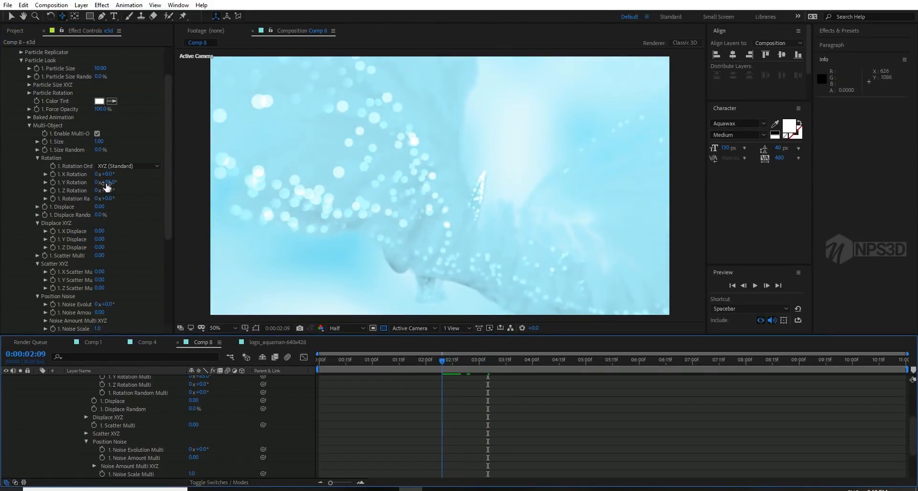
Set Group 1's multi-object Y Rotation to 0° at 0:00:03:11 and reveal the e3d layer's keyframes
{"action": "key", "text": "space"}
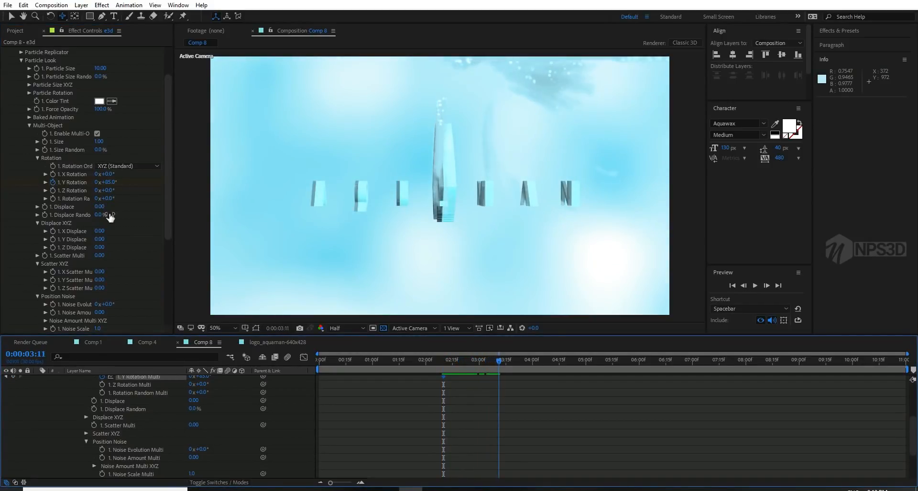
{"action": "left_click", "coordinate": [109, 182]}
{"action": "type", "text": "0"}
{"action": "key", "text": "Return"}
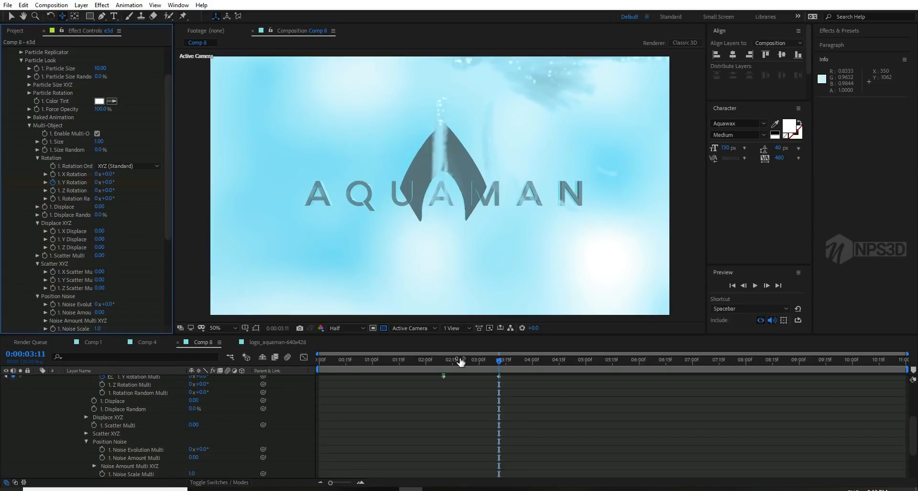
{"action": "key", "text": "u"}
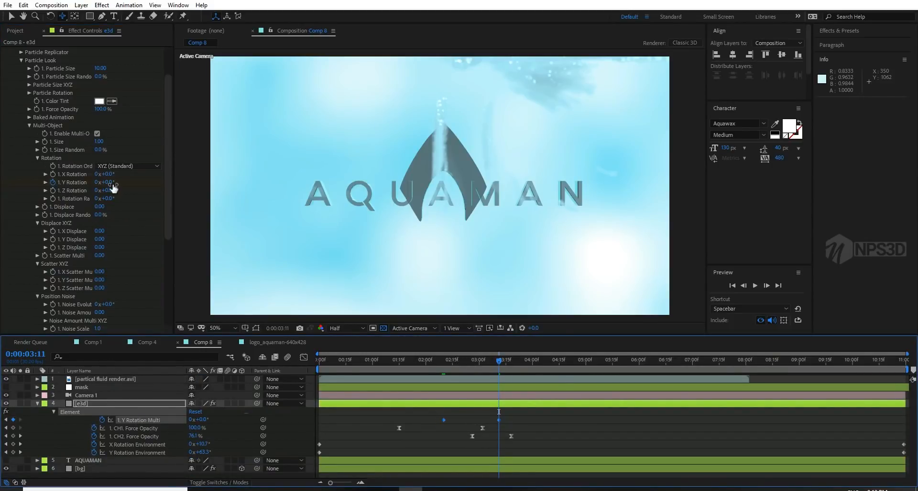
Apply Easy Ease to both multi-object Y Rotation keyframes and show their speed curve in the Graph Editor
{"action": "key", "text": "Menu"}
{"action": "key", "text": "Up"}
{"action": "key", "text": "Escape"}
{"action": "right_click", "coordinate": [444, 419]}
{"action": "mouse_move", "coordinate": [487, 415]}
{"action": "left_click", "coordinate": [581, 351]}
{"action": "left_click_drag", "start_coordinate": [525, 411], "coordinate": [436, 422]}
{"action": "key", "text": "shift+F3"}
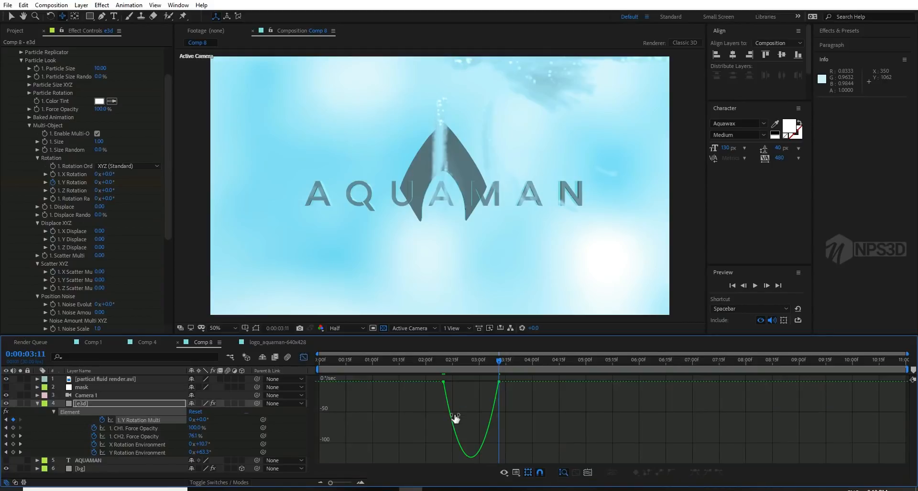
Try a Y Rotation speed curve that peaks right after the first keyframe and eases out slowly, and preview it
{"action": "left_click_drag", "start_coordinate": [476, 379], "coordinate": [452, 381]}
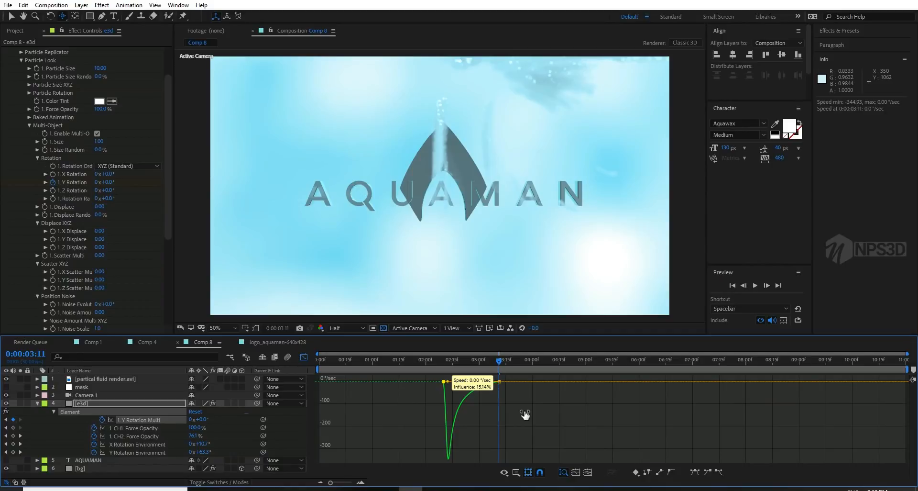
{"action": "left_click_drag", "start_coordinate": [525, 414], "coordinate": [522, 392]}
{"action": "key", "text": "space"}
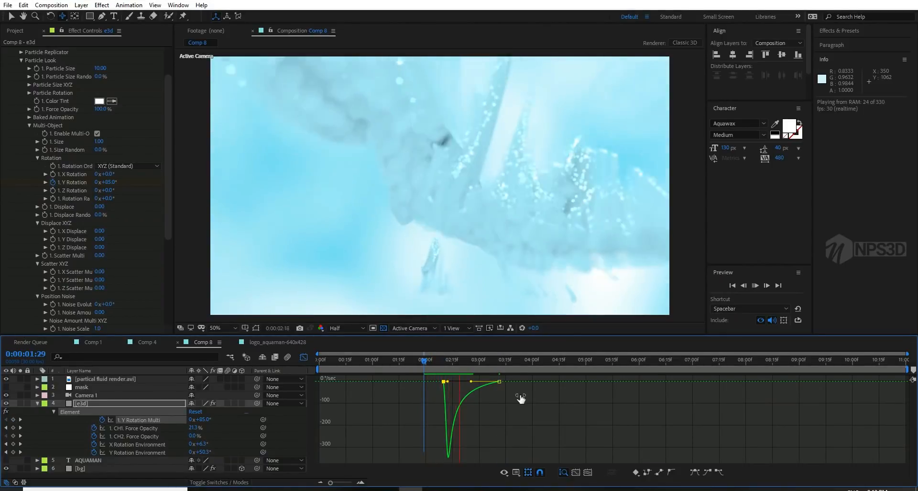
{"action": "key", "text": "space"}
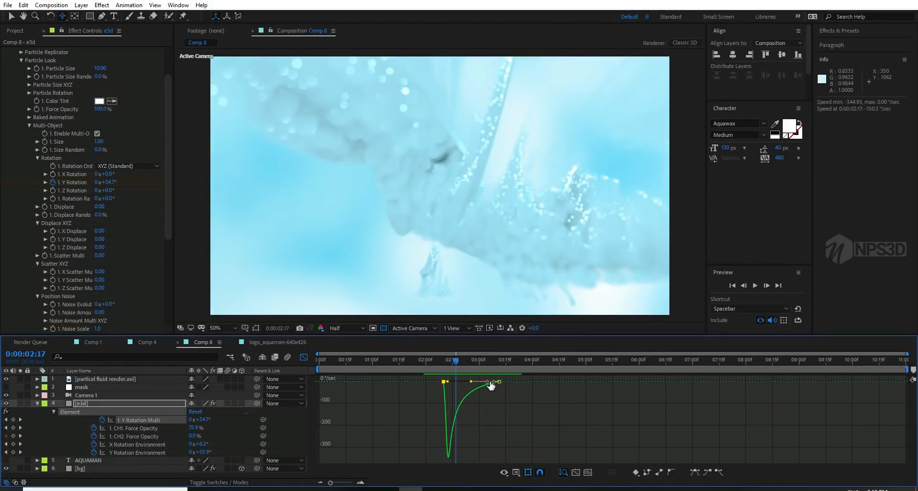
{"action": "left_click_drag", "start_coordinate": [512, 393], "coordinate": [433, 377]}
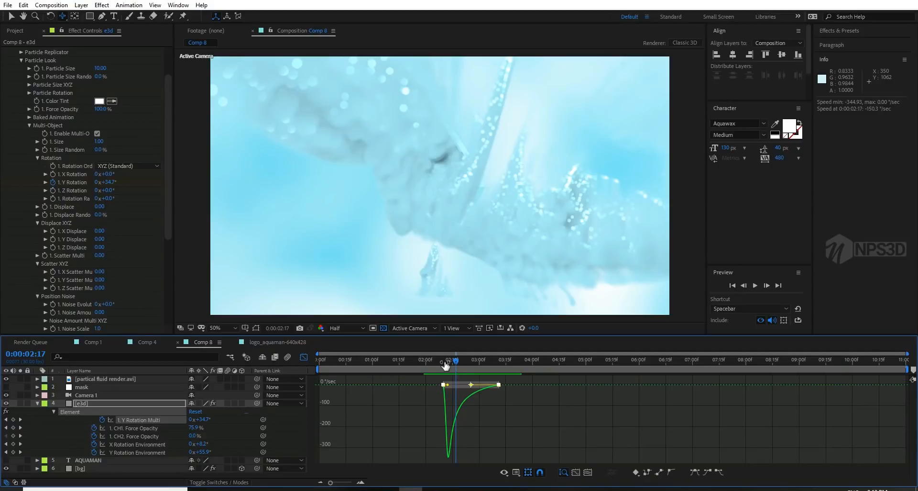
Reapply Easy Ease to both Y Rotation keyframes and reshape the speed curve to peak shortly before the ending keyframe
{"action": "right_click", "coordinate": [444, 384]}
{"action": "mouse_move", "coordinate": [483, 376]}
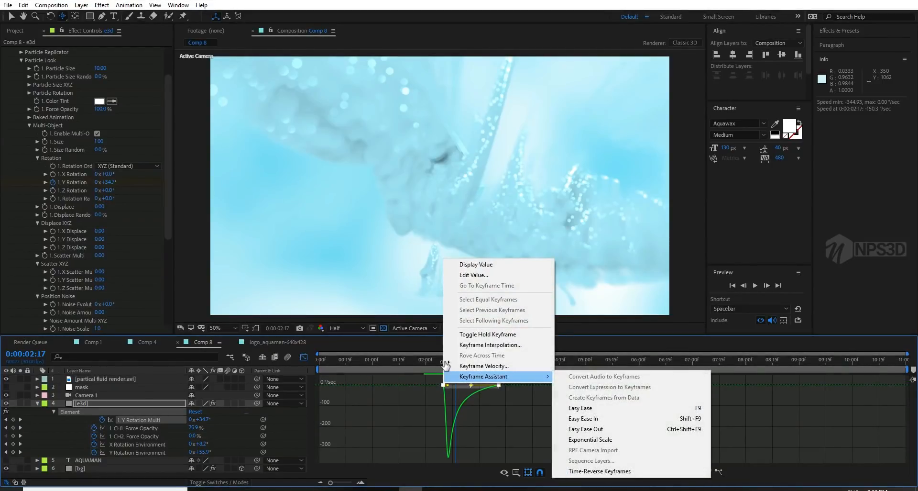
{"action": "left_click", "coordinate": [580, 407]}
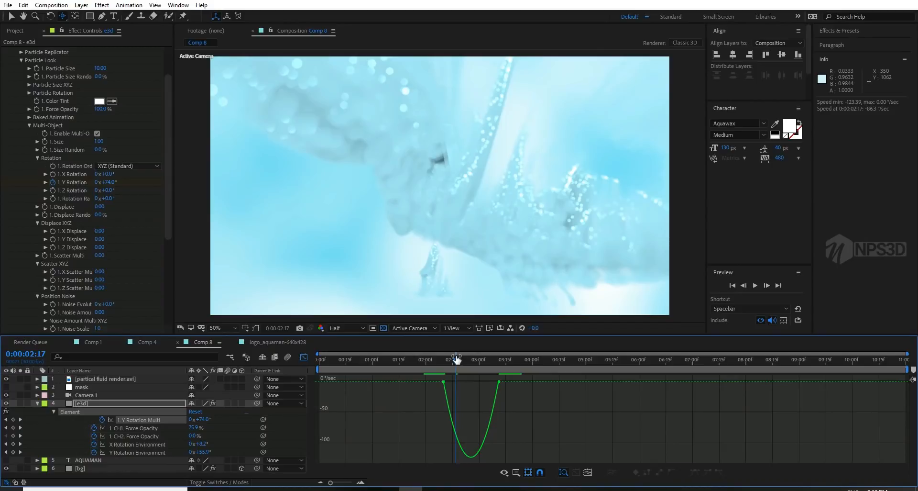
{"action": "left_click_drag", "start_coordinate": [511, 393], "coordinate": [461, 383]}
Examine frame by frame how the emblem and letters rotate into place as the fluid passes between 0:00:02:17 and 0:00:03:12
{"action": "key", "text": "Page_Up"}
{"action": "key", "text": "Page_Up"}
{"action": "key", "text": "Page_Up"}
{"action": "key", "text": "Page_Up"}
{"action": "key", "text": "Page_Up"}
{"action": "key", "text": "Page_Up"}
{"action": "key", "text": "Page_Up"}
{"action": "key", "text": "Page_Up"}
{"action": "key", "text": "Page_Up"}
{"action": "key", "text": "Page_Up"}
{"action": "key", "text": "Page_Down"}
{"action": "key", "text": "Page_Down"}
{"action": "key", "text": "Page_Down"}
{"action": "key", "text": "Page_Down"}
{"action": "key", "text": "Page_Down"}
{"action": "key", "text": "Page_Down"}
{"action": "key", "text": "Page_Down"}
{"action": "key", "text": "Page_Down"}
{"action": "key", "text": "Page_Down"}
{"action": "key", "text": "Page_Down"}
{"action": "key", "text": "Page_Down"}
{"action": "key", "text": "Page_Down"}
{"action": "key", "text": "Page_Down"}
{"action": "key", "text": "Page_Down"}
{"action": "key", "text": "Page_Down"}
{"action": "key", "text": "Page_Down"}
{"action": "key", "text": "Page_Down"}
{"action": "key", "text": "Page_Down"}
{"action": "key", "text": "Page_Down"}
{"action": "key", "text": "Page_Down"}
{"action": "key", "text": "Page_Down"}
{"action": "key", "text": "Page_Down"}
{"action": "key", "text": "Page_Down"}
{"action": "key", "text": "Page_Down"}
{"action": "key", "text": "Page_Down"}
{"action": "key", "text": "Page_Down"}
{"action": "key", "text": "Page_Down"}
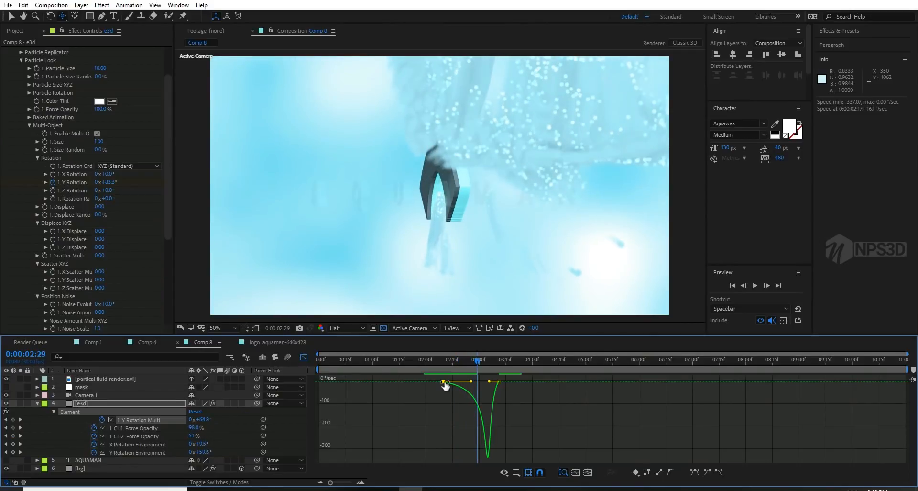
{"action": "key", "text": "Page_Down"}
{"action": "key", "text": "Page_Down"}
{"action": "key", "text": "Page_Down"}
{"action": "key", "text": "Page_Down"}
{"action": "key", "text": "Page_Down"}
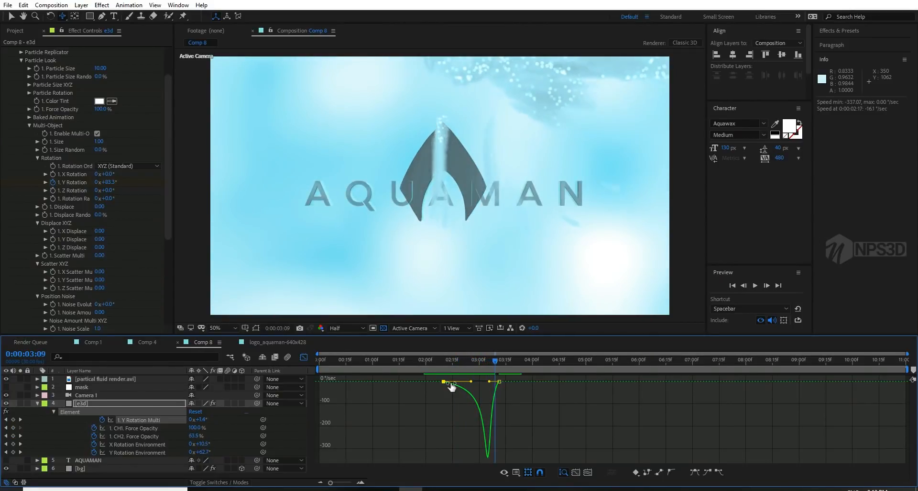
{"action": "key", "text": "Page_Up"}
{"action": "key", "text": "Page_Up"}
{"action": "key", "text": "Page_Up"}
{"action": "key", "text": "Page_Up"}
{"action": "key", "text": "Page_Up"}
{"action": "key", "text": "Page_Up"}
{"action": "key", "text": "Page_Up"}
{"action": "key", "text": "Page_Up"}
{"action": "key", "text": "Page_Down"}
{"action": "key", "text": "Page_Down"}
{"action": "key", "text": "Page_Down"}
{"action": "key", "text": "Page_Down"}
{"action": "key", "text": "Page_Up"}
{"action": "key", "text": "Page_Up"}
{"action": "key", "text": "Page_Up"}
{"action": "key", "text": "Page_Up"}
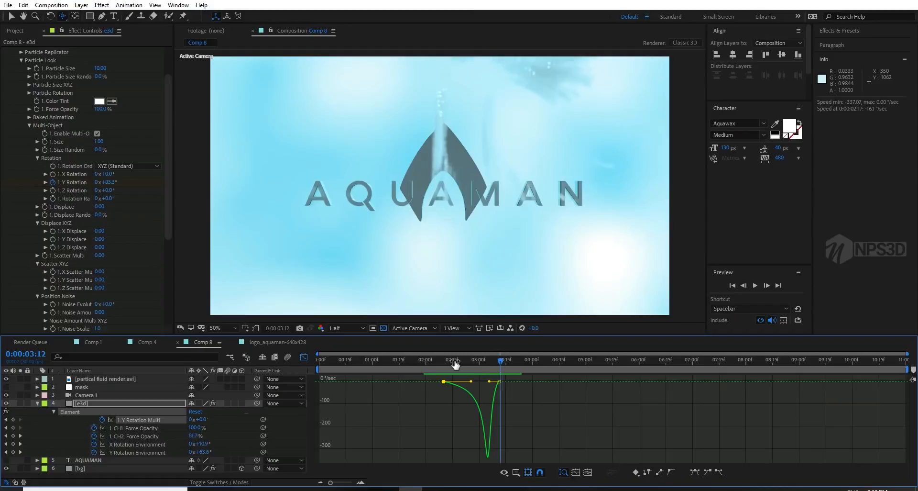
Collapse the e3d layer, close the Graph Editor and preview the title reveal from the start of the composition
{"action": "left_click", "coordinate": [43, 403]}
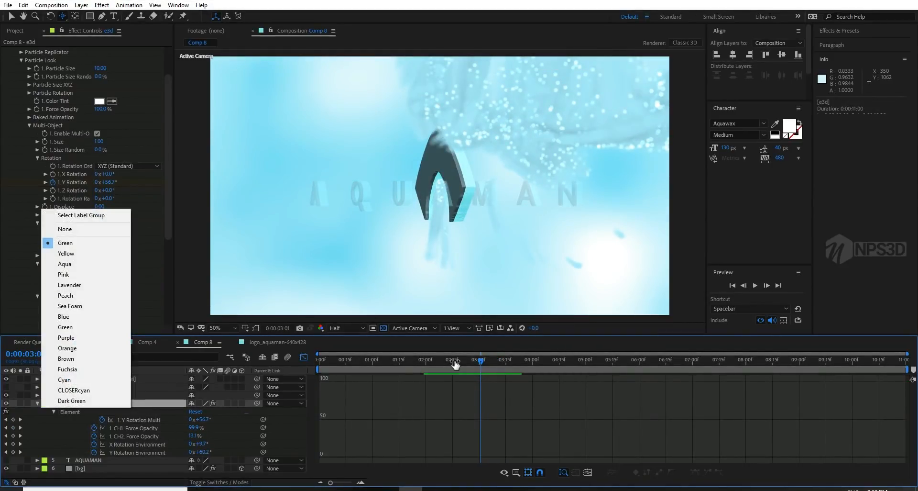
{"action": "left_click", "coordinate": [38, 403]}
{"action": "key", "text": "shift+F3"}
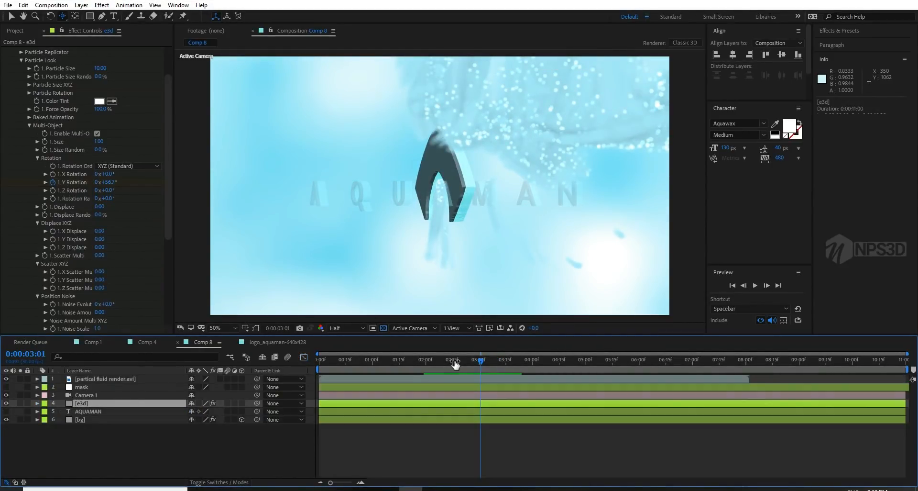
{"action": "key", "text": "space"}
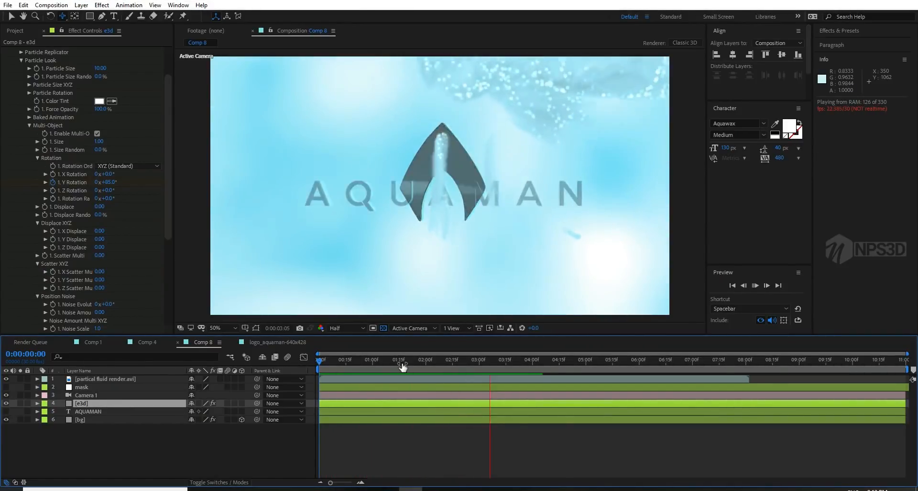
{"action": "key", "text": "space"}
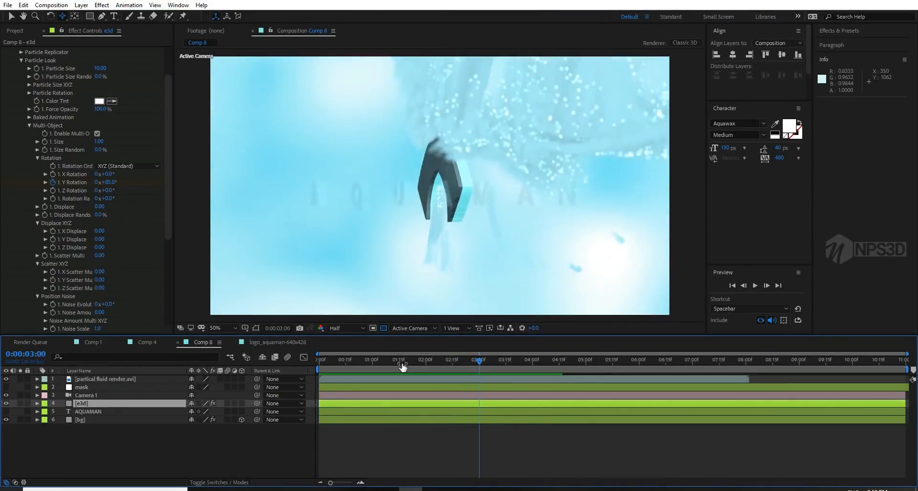
Move the ending Y Rotation keyframe alongside Channel 2's ending opacity keyframe and even out the speed curve between the two keyframes
{"action": "key", "text": "u"}
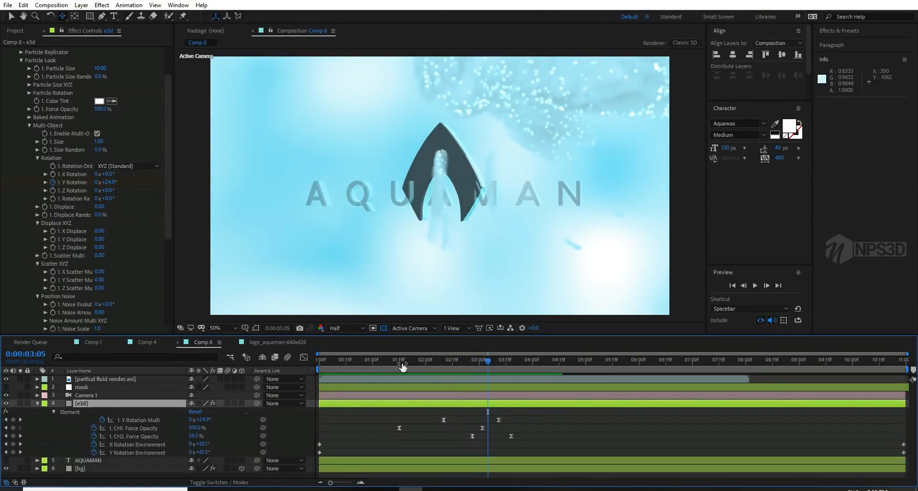
{"action": "left_click_drag", "start_coordinate": [498, 419], "coordinate": [513, 420]}
{"action": "key", "text": "shift+F3"}
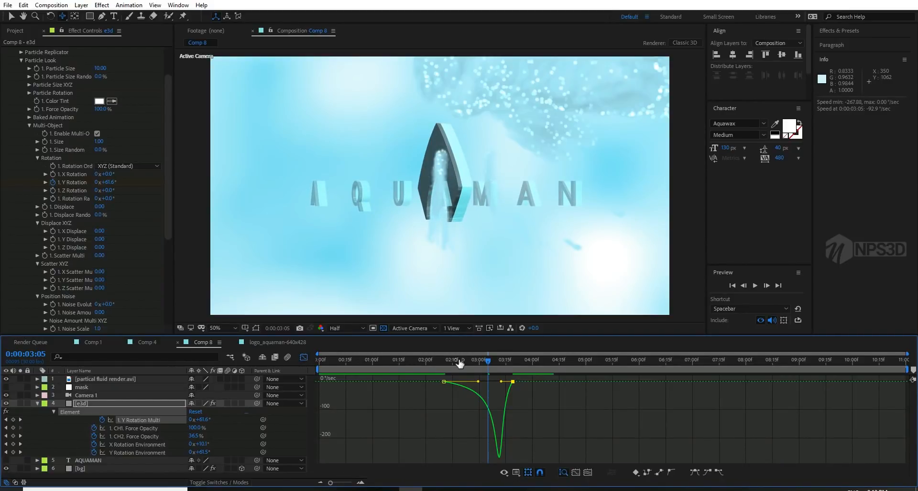
{"action": "mouse_move", "coordinate": [478, 380]}
{"action": "left_mouse_down"}
{"action": "mouse_move", "coordinate": [495, 381]}
{"action": "mouse_move", "coordinate": [467, 381]}
{"action": "left_mouse_up"}
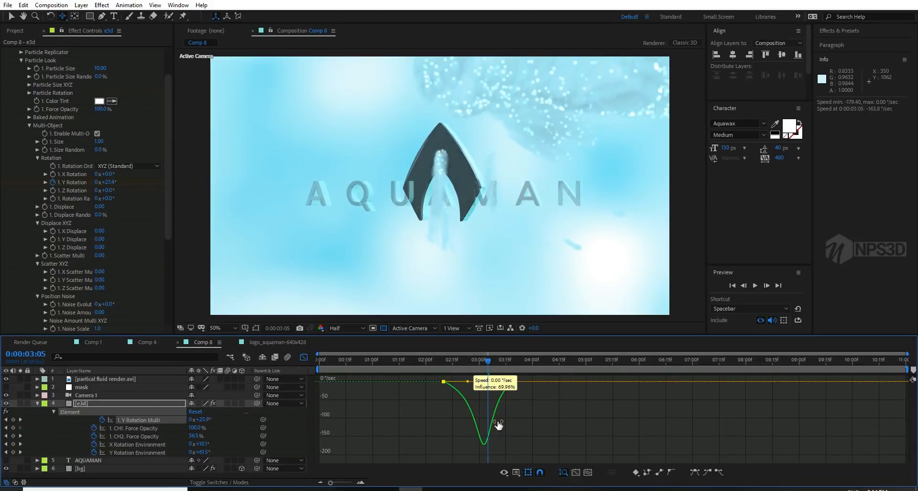
{"action": "key", "text": "space"}
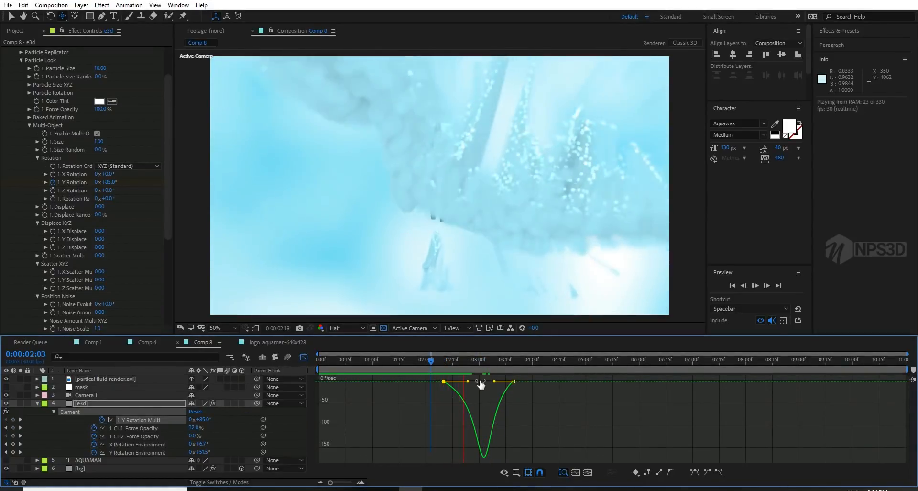
{"action": "key", "text": "space"}
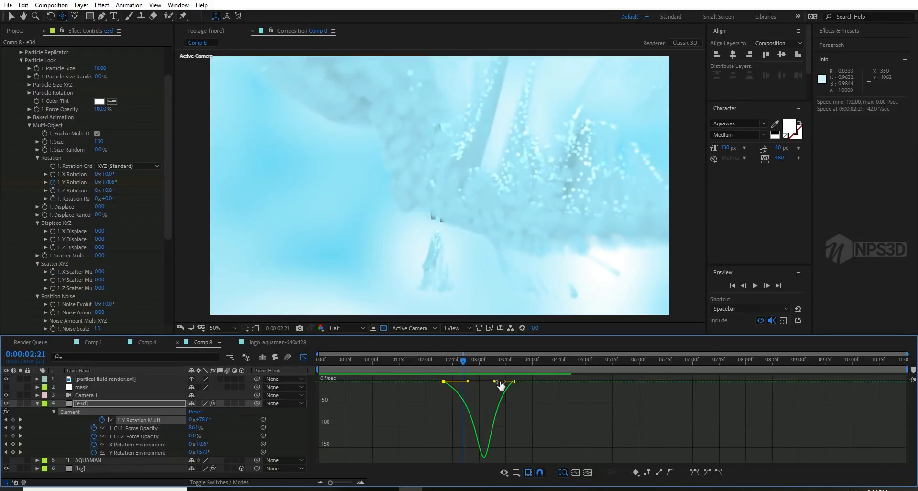
Try a longer ease into the ending Y Rotation keyframe so the speed peaks earlier, and preview the turn
{"action": "left_click_drag", "start_coordinate": [493, 381], "coordinate": [485, 381]}
{"action": "key", "text": "space"}
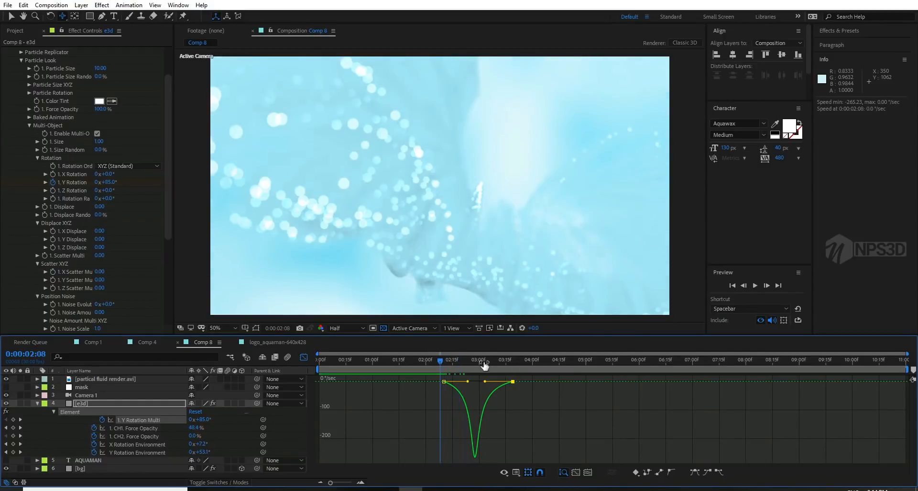
{"action": "key", "text": "space"}
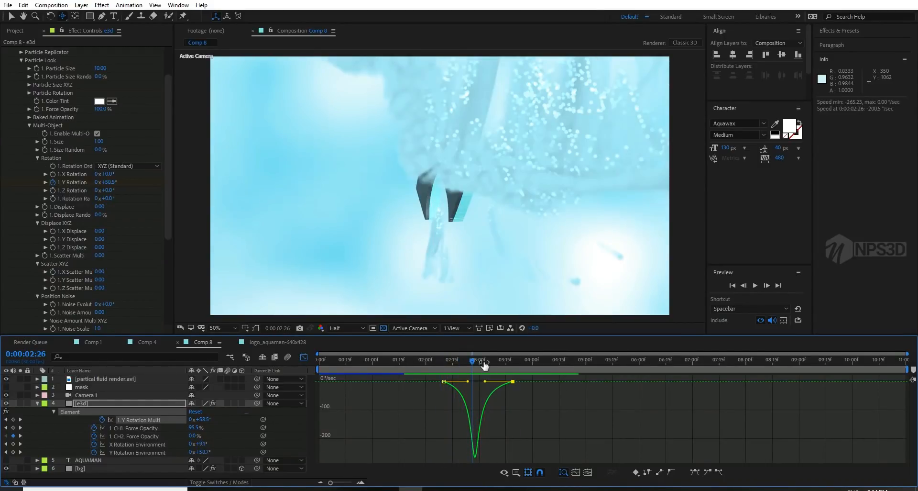
Shorten the ease on both Y Rotation keyframes for a broader, late-peaking speed curve, preview it and return to the keyframe view
{"action": "left_click_drag", "start_coordinate": [485, 381], "coordinate": [438, 361]}
{"action": "key", "text": "space"}
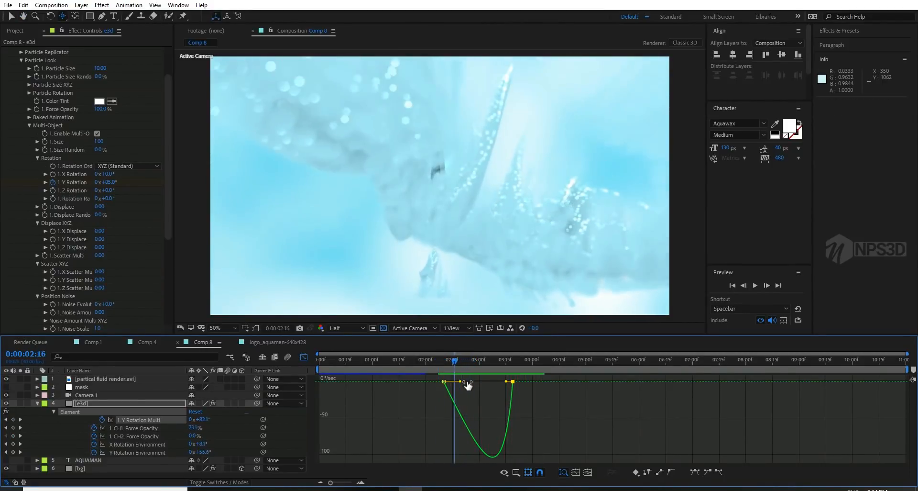
{"action": "key", "text": "space"}
{"action": "key", "text": "u"}
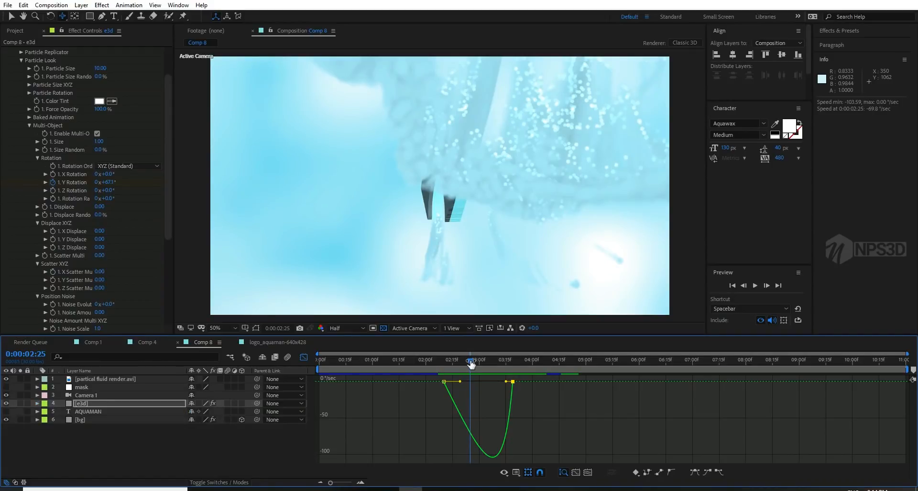
{"action": "key", "text": "shift+F3"}
{"action": "key", "text": "u"}
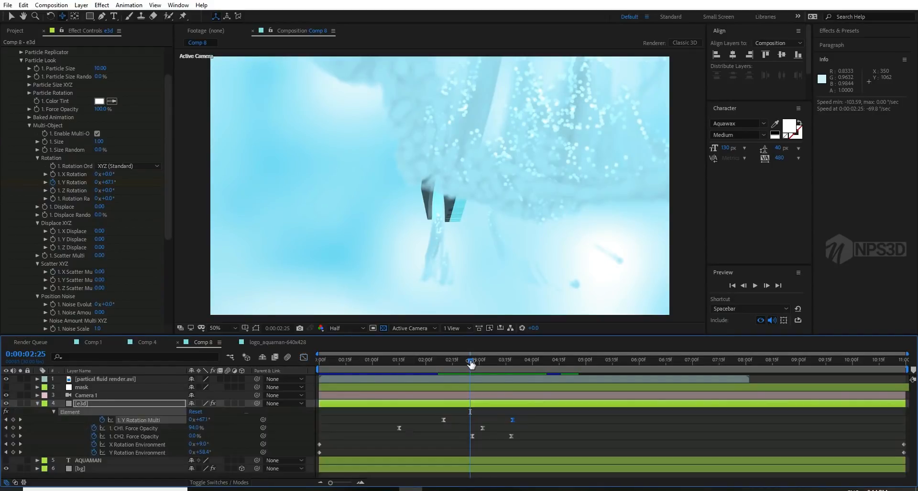
Set the starting multi-object Y Rotation keyframe at 0:00:02:10 to 36° and preview the reveal
{"action": "key", "text": "F2"}
{"action": "left_click_drag", "start_coordinate": [470, 362], "coordinate": [493, 361]}
{"action": "left_click_drag", "start_coordinate": [39, 407], "coordinate": [52, 407]}
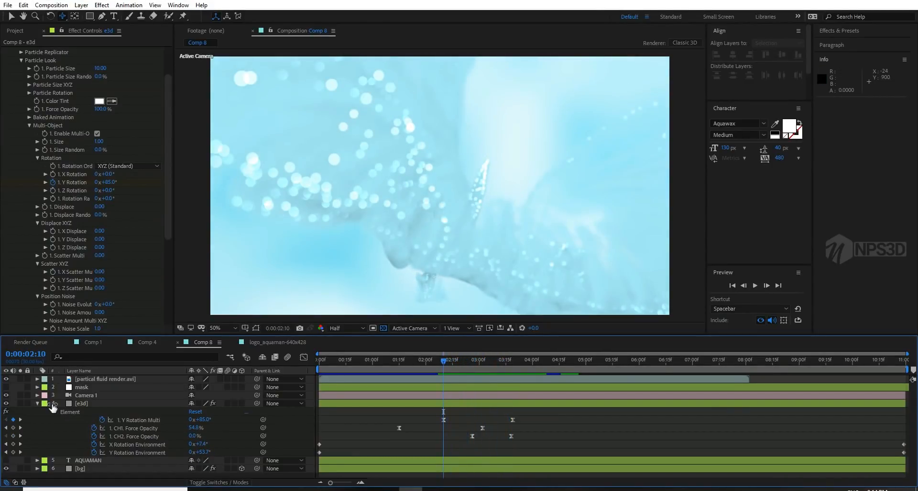
{"action": "left_click_drag", "start_coordinate": [109, 182], "coordinate": [114, 183]}
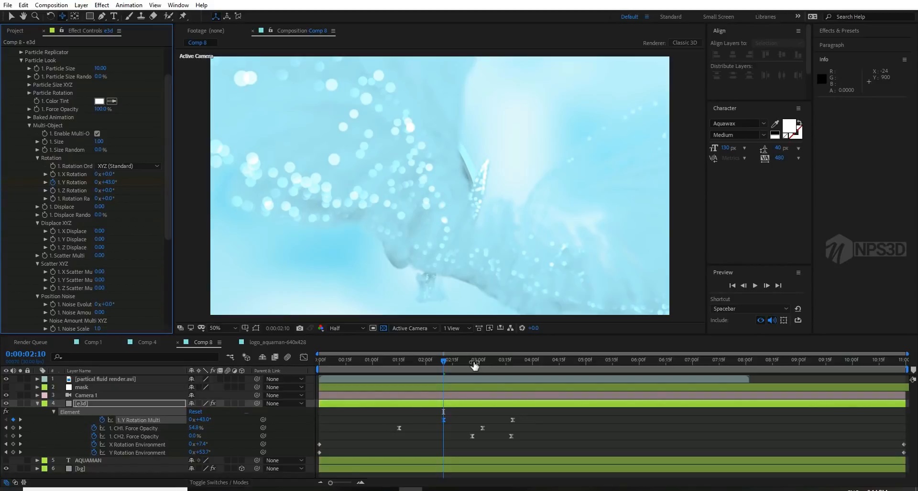
{"action": "key", "text": "space"}
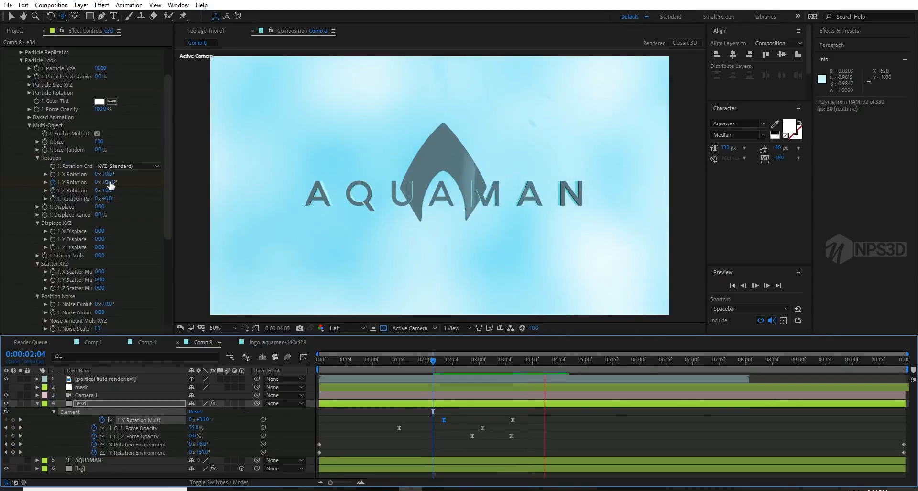
Examine frame by frame how the emblem and text turn into view between 0:00:02:04 and 0:00:03:16
{"action": "key", "text": "space"}
{"action": "key", "text": "Page_Down"}
{"action": "key", "text": "Page_Down"}
{"action": "key", "text": "Page_Down"}
{"action": "key", "text": "Page_Down"}
{"action": "key", "text": "Page_Down"}
{"action": "key", "text": "Page_Down"}
{"action": "key", "text": "Page_Down"}
{"action": "key", "text": "Page_Down"}
{"action": "key", "text": "Page_Down"}
{"action": "key", "text": "Page_Down"}
{"action": "key", "text": "Page_Down"}
{"action": "key", "text": "Page_Down"}
{"action": "key", "text": "Page_Down"}
{"action": "key", "text": "Page_Down"}
{"action": "key", "text": "Page_Down"}
{"action": "key", "text": "Page_Down"}
{"action": "key", "text": "Page_Down"}
{"action": "key", "text": "Page_Down"}
{"action": "key", "text": "Page_Down"}
{"action": "key", "text": "Page_Down"}
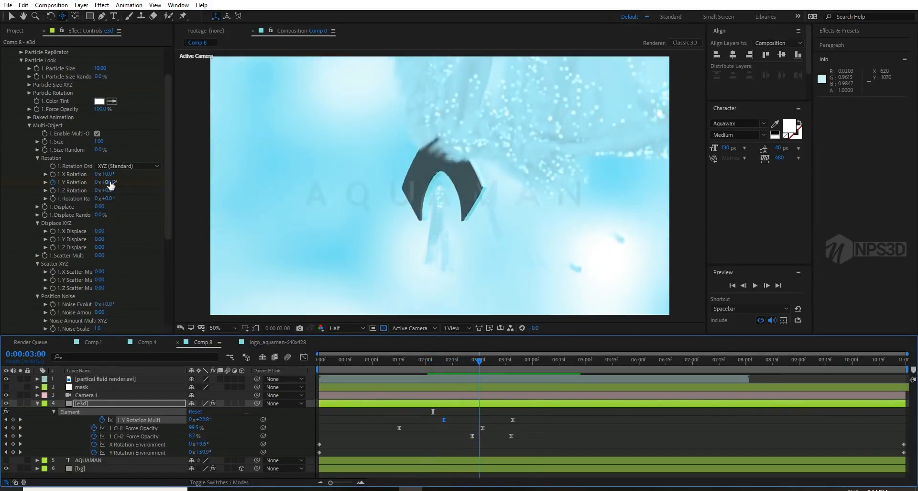
{"action": "key", "text": "Page_Down"}
{"action": "key", "text": "Page_Down"}
{"action": "key", "text": "Page_Down"}
{"action": "key", "text": "Page_Down"}
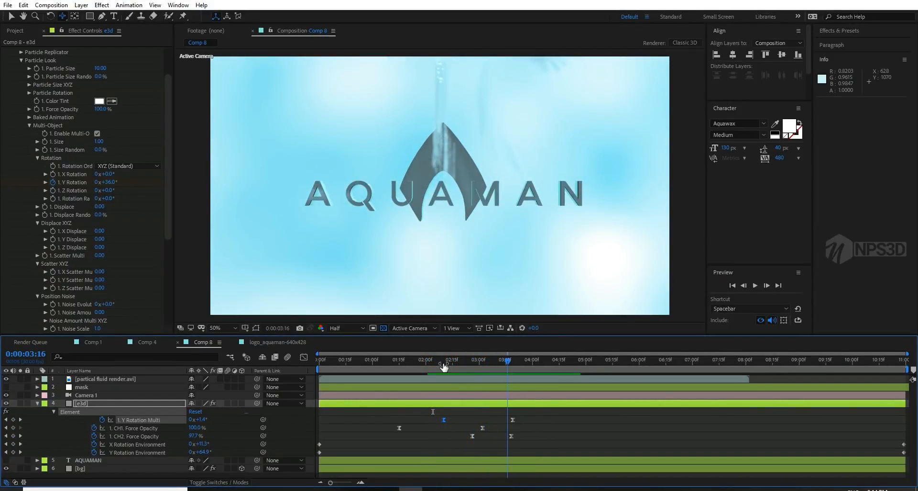
{"action": "left_click_drag", "start_coordinate": [444, 367], "coordinate": [428, 364]}
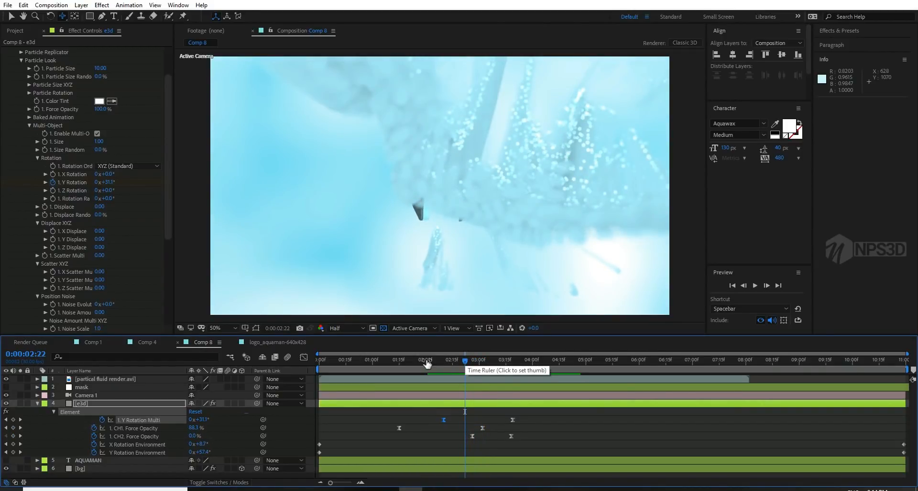
{"action": "key", "text": "Page_Up"}
{"action": "key", "text": "Page_Up"}
{"action": "key", "text": "Page_Up"}
{"action": "key", "text": "Page_Up"}
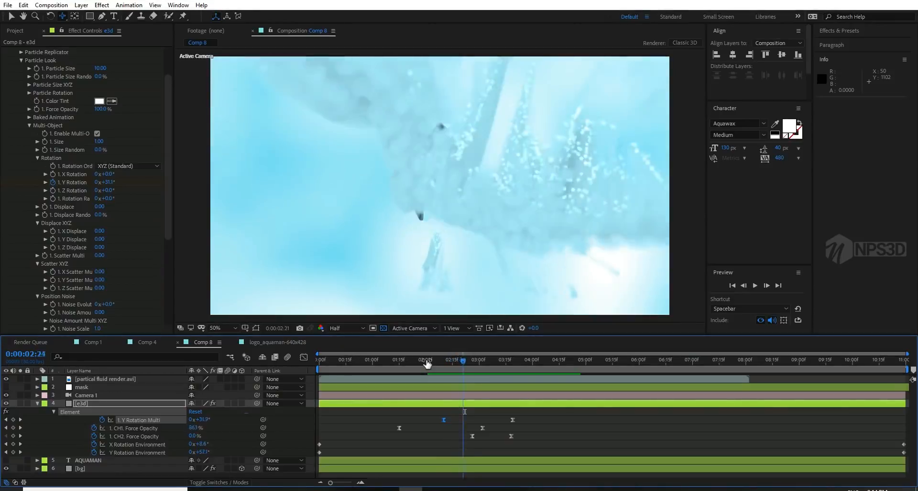
Examine how the emblem and text turn into view when the reveal plays from 0:00:02:06
{"action": "key", "text": "Page_Up"}
{"action": "key", "text": "Page_Up"}
{"action": "key", "text": "Page_Up"}
{"action": "key", "text": "Page_Up"}
{"action": "key", "text": "Page_Up"}
{"action": "key", "text": "Page_Up"}
{"action": "key", "text": "Page_Up"}
{"action": "key", "text": "Page_Up"}
{"action": "key", "text": "Page_Up"}
{"action": "key", "text": "Page_Up"}
{"action": "key", "text": "Page_Up"}
{"action": "key", "text": "Page_Up"}
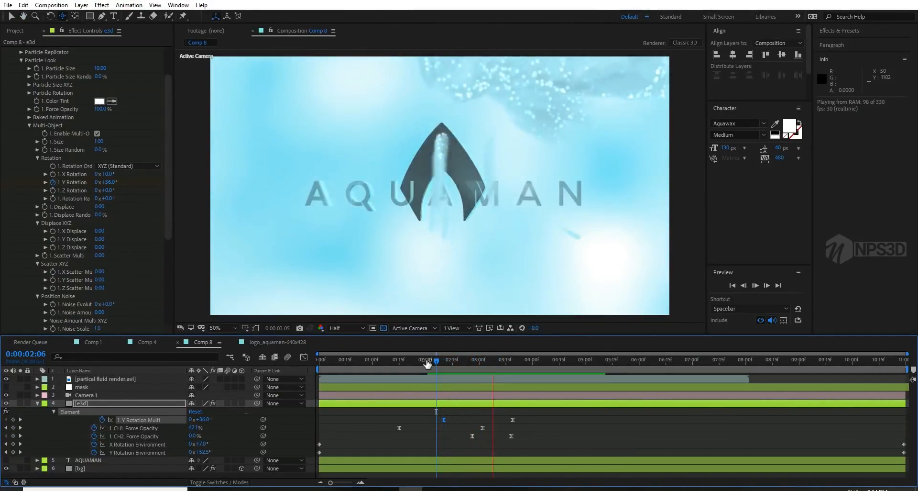
{"action": "left_click", "coordinate": [461, 362]}
{"action": "key", "text": "Page_Up"}
{"action": "key", "text": "Page_Up"}
{"action": "key", "text": "Page_Up"}
{"action": "key", "text": "Page_Up"}
{"action": "key", "text": "Page_Up"}
{"action": "key", "text": "Page_Up"}
{"action": "key", "text": "Page_Up"}
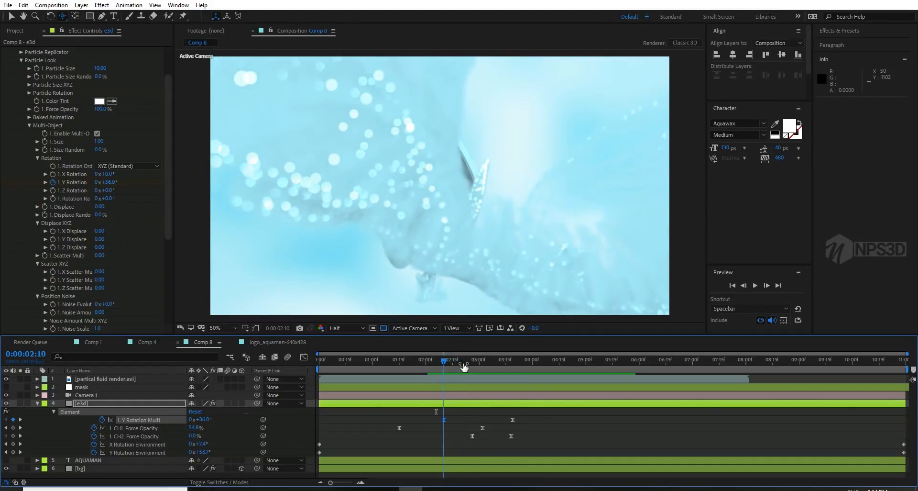
Try 22° for the starting multi-object Y Rotation keyframe at 0:00:02:10 and preview the reveal
{"action": "key", "text": "ctrl+z"}
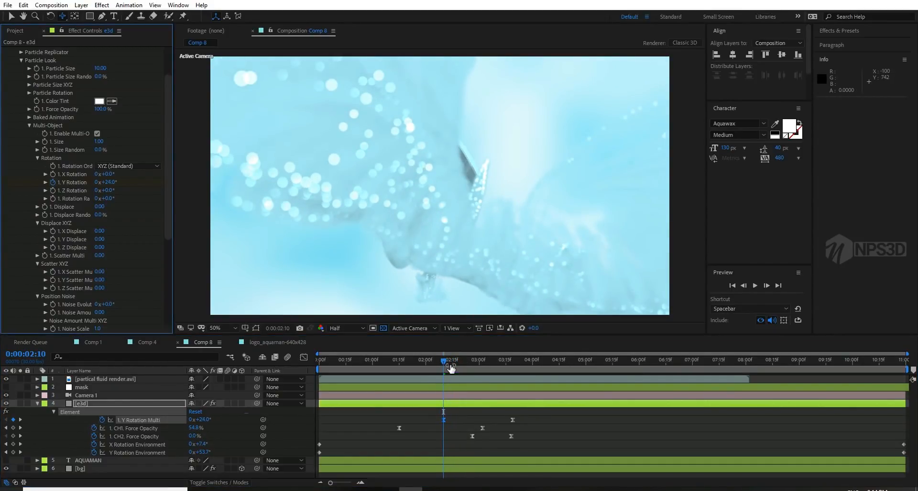
{"action": "key", "text": "space"}
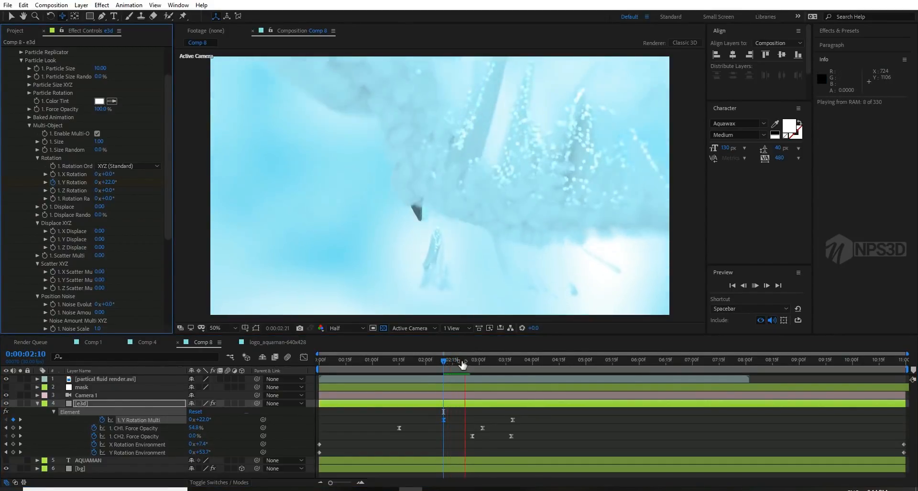
{"action": "key", "text": "space"}
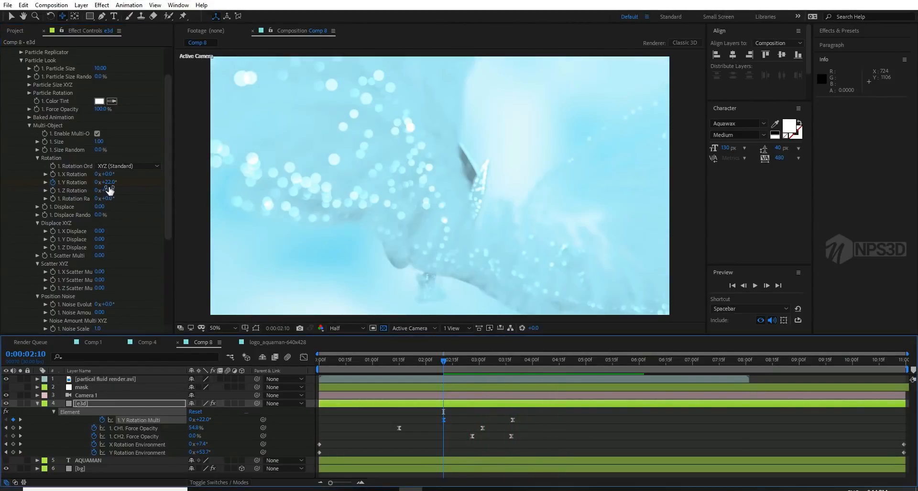
Set the starting multi-object Y Rotation keyframe at 0:00:02:10 to 31° and preview the turn
{"action": "left_click", "coordinate": [110, 188]}
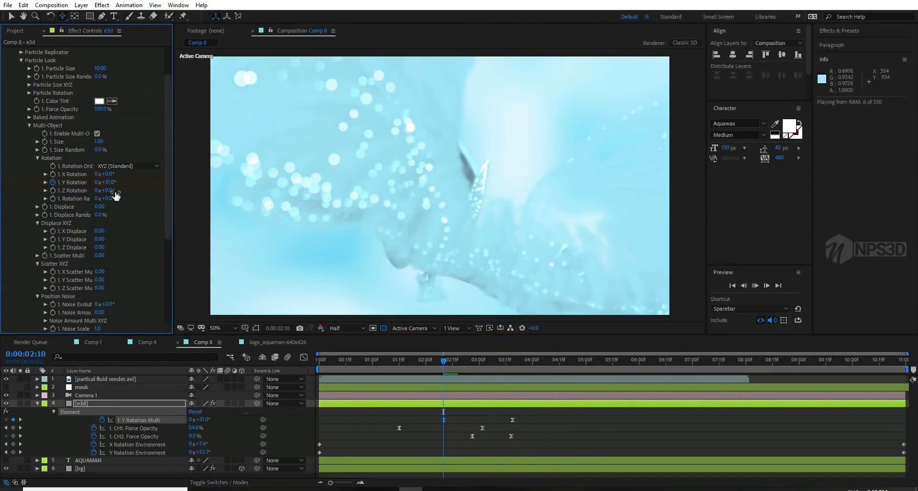
{"action": "key", "text": "space"}
{"action": "left_click_drag", "start_coordinate": [443, 363], "coordinate": [463, 364]}
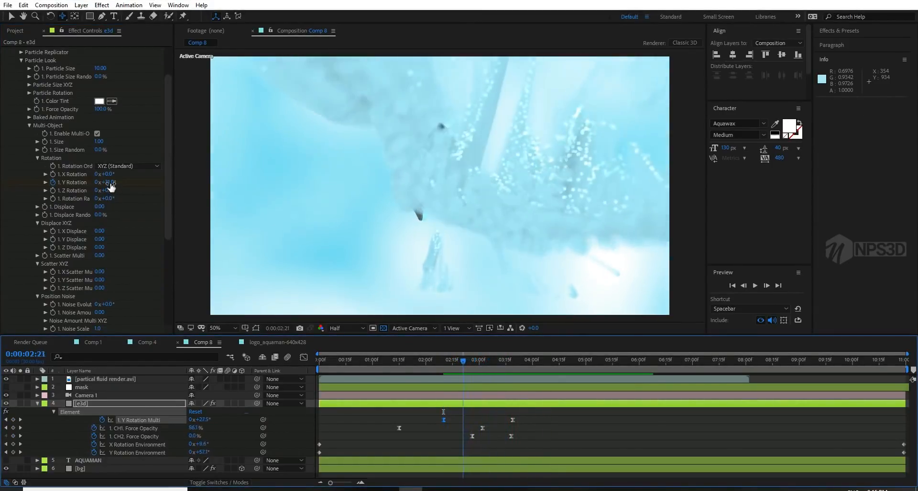
Examine frame by frame how the turn and the text fade line up with the fluid sweep around 0:00:02:28
{"action": "key", "text": "Page_Down"}
{"action": "key", "text": "Page_Down"}
{"action": "key", "text": "Page_Down"}
{"action": "key", "text": "Page_Down"}
{"action": "key", "text": "Page_Down"}
{"action": "key", "text": "Page_Down"}
{"action": "key", "text": "Page_Down"}
{"action": "key", "text": "Page_Down"}
{"action": "key", "text": "Page_Down"}
{"action": "key", "text": "Page_Down"}
{"action": "key", "text": "Page_Down"}
{"action": "key", "text": "Page_Down"}
{"action": "key", "text": "Page_Down"}
{"action": "key", "text": "Page_Down"}
{"action": "key", "text": "Page_Down"}
{"action": "key", "text": "Page_Down"}
{"action": "key", "text": "Page_Up"}
{"action": "key", "text": "Page_Up"}
{"action": "key", "text": "Page_Up"}
{"action": "key", "text": "Page_Up"}
{"action": "key", "text": "Page_Up"}
{"action": "key", "text": "Page_Up"}
{"action": "key", "text": "Page_Up"}
{"action": "key", "text": "Page_Up"}
{"action": "key", "text": "Page_Up"}
{"action": "key", "text": "Page_Up"}
{"action": "key", "text": "Page_Up"}
{"action": "key", "text": "Page_Up"}
{"action": "key", "text": "Page_Up"}
{"action": "key", "text": "Page_Down"}
{"action": "key", "text": "Page_Down"}
{"action": "key", "text": "Page_Down"}
{"action": "key", "text": "Page_Down"}
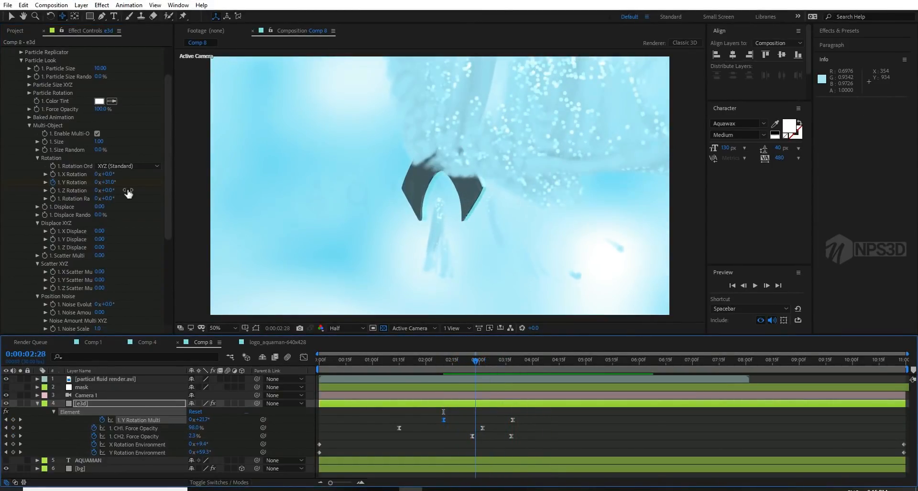
Lengthen the text fade by moving the CH2 Force Opacity keyframes to 0:00:02:24 and 0:00:03:23
{"action": "left_click_drag", "start_coordinate": [472, 436], "coordinate": [469, 436]}
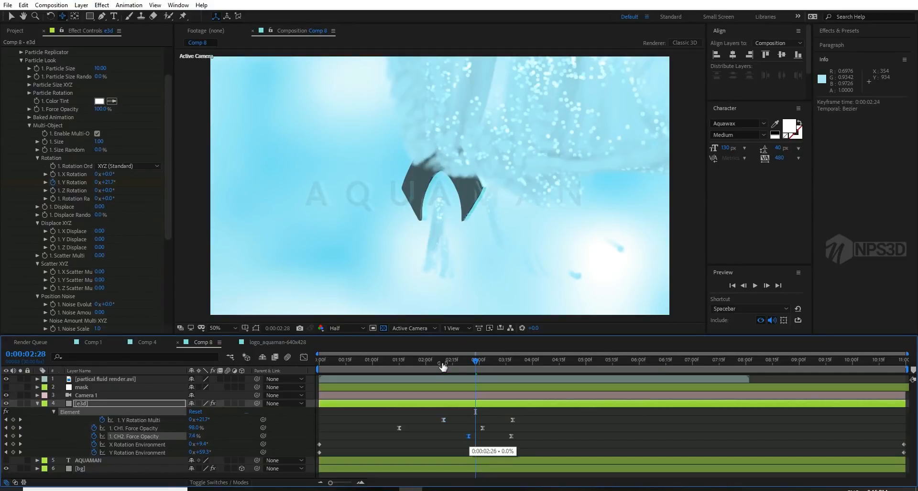
{"action": "left_click_drag", "start_coordinate": [516, 436], "coordinate": [520, 435]}
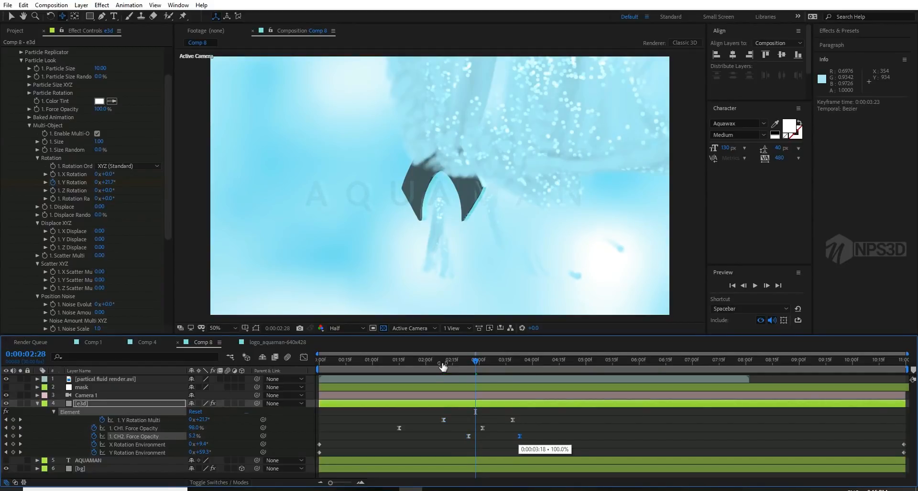
{"action": "left_click", "coordinate": [443, 363]}
Examine the lengthened text fade frame by frame from 0:00:02:10 to 0:00:03:20
{"action": "key", "text": "Page_Down"}
{"action": "key", "text": "Page_Down"}
{"action": "key", "text": "Page_Down"}
{"action": "key", "text": "Page_Down"}
{"action": "key", "text": "Page_Down"}
{"action": "key", "text": "Page_Down"}
{"action": "key", "text": "Page_Down"}
{"action": "key", "text": "Page_Down"}
{"action": "key", "text": "Page_Down"}
{"action": "key", "text": "Page_Down"}
{"action": "key", "text": "Page_Down"}
{"action": "key", "text": "Page_Down"}
{"action": "key", "text": "Page_Down"}
{"action": "key", "text": "Page_Down"}
{"action": "key", "text": "Page_Down"}
{"action": "key", "text": "Page_Down"}
{"action": "key", "text": "Page_Down"}
{"action": "key", "text": "Page_Down"}
{"action": "key", "text": "Page_Down"}
{"action": "key", "text": "Page_Down"}
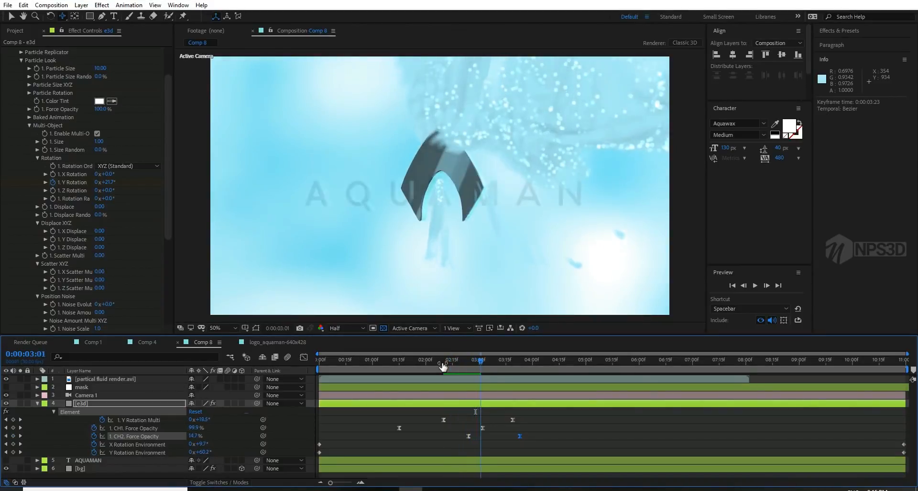
{"action": "key", "text": "Page_Down"}
{"action": "key", "text": "Page_Down"}
{"action": "key", "text": "Page_Down"}
{"action": "key", "text": "Page_Down"}
{"action": "key", "text": "Page_Down"}
{"action": "key", "text": "Page_Down"}
{"action": "key", "text": "Page_Down"}
{"action": "key", "text": "Page_Down"}
{"action": "key", "text": "Page_Down"}
{"action": "key", "text": "Page_Down"}
{"action": "key", "text": "Page_Down"}
{"action": "key", "text": "Page_Down"}
{"action": "key", "text": "Page_Down"}
{"action": "key", "text": "Page_Down"}
{"action": "key", "text": "Page_Down"}
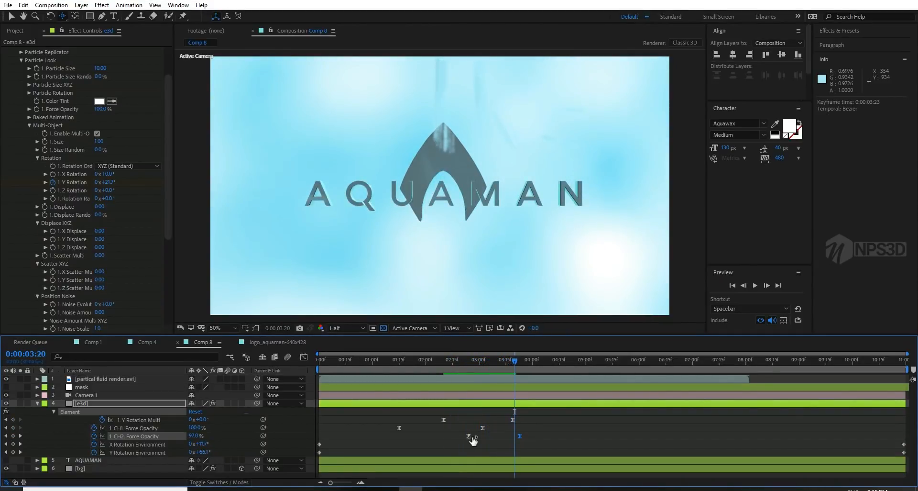
Collapse the e3d layer's keyframes and check the emblem and text frame by frame back to 0:00:03:12
{"action": "key", "text": "u"}
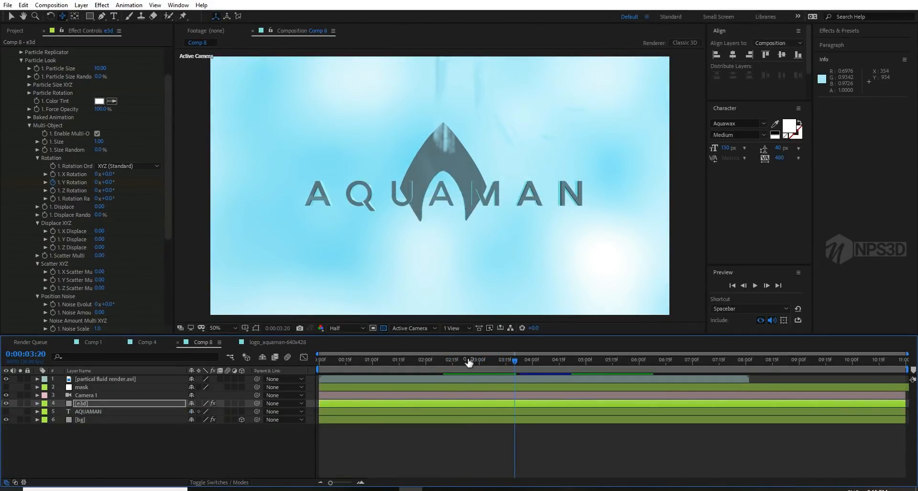
{"action": "key", "text": "Page_Up"}
{"action": "key", "text": "Page_Up"}
{"action": "key", "text": "Page_Up"}
{"action": "key", "text": "Page_Up"}
{"action": "key", "text": "Page_Up"}
{"action": "key", "text": "Page_Up"}
{"action": "key", "text": "Page_Up"}
{"action": "key", "text": "Page_Up"}
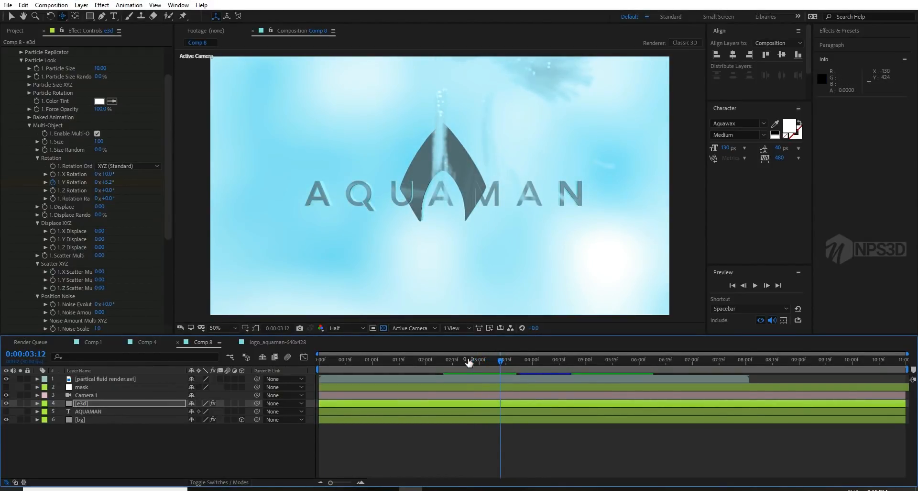
Assign the symble model to group 2 in the Element scene setup and apply the scene
{"action": "scroll", "coordinate": [91, 153], "scroll_direction": "up", "scroll_amount": 2}
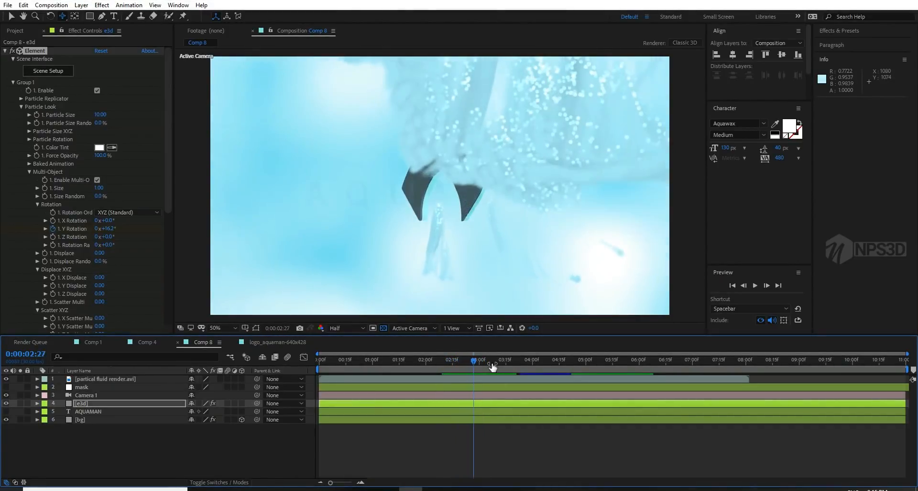
{"action": "left_click_drag", "start_coordinate": [492, 365], "coordinate": [475, 367]}
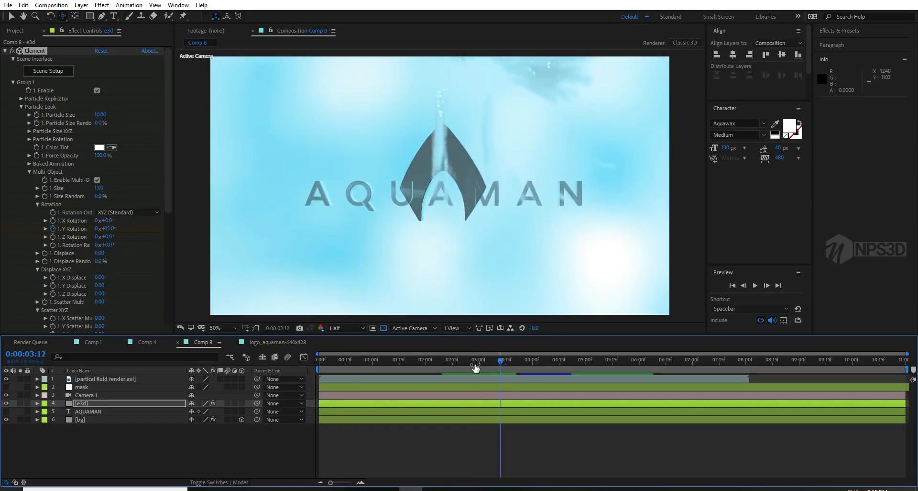
{"action": "left_click_drag", "start_coordinate": [475, 367], "coordinate": [479, 364]}
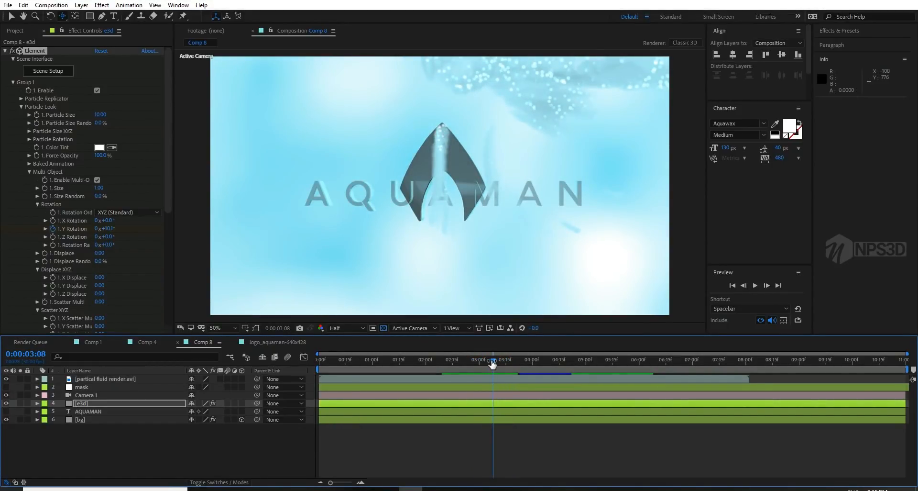
{"action": "left_click", "coordinate": [493, 363]}
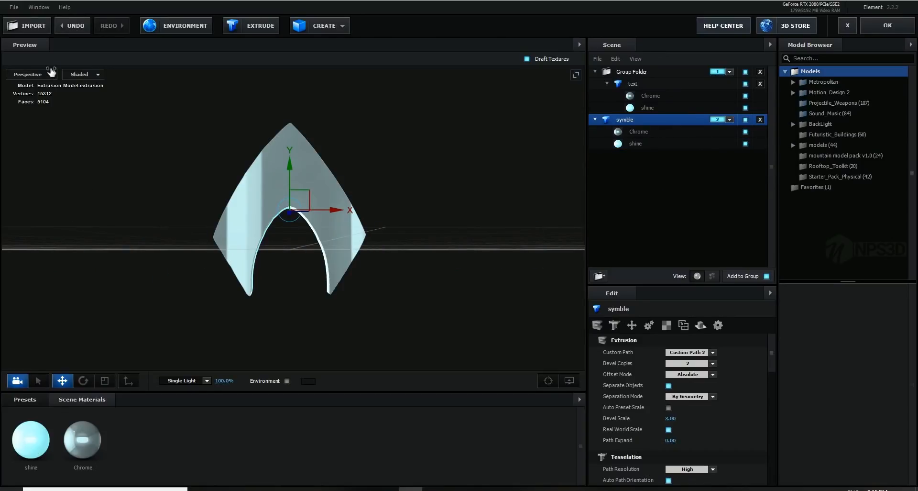
{"action": "left_click", "coordinate": [888, 26]}
Start the emblem's fade by keyframing group 2's Force Opacity at 0% at 0:00:01:14
{"action": "mouse_move", "coordinate": [492, 361]}
{"action": "left_mouse_down"}
{"action": "mouse_move", "coordinate": [368, 361]}
{"action": "mouse_move", "coordinate": [486, 361]}
{"action": "mouse_move", "coordinate": [395, 361]}
{"action": "mouse_move", "coordinate": [404, 361]}
{"action": "left_mouse_up"}
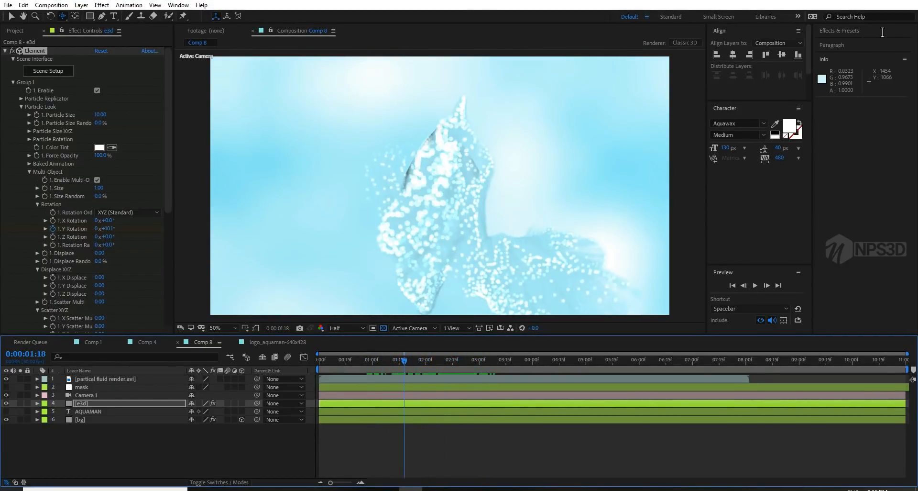
{"action": "left_click", "coordinate": [13, 82]}
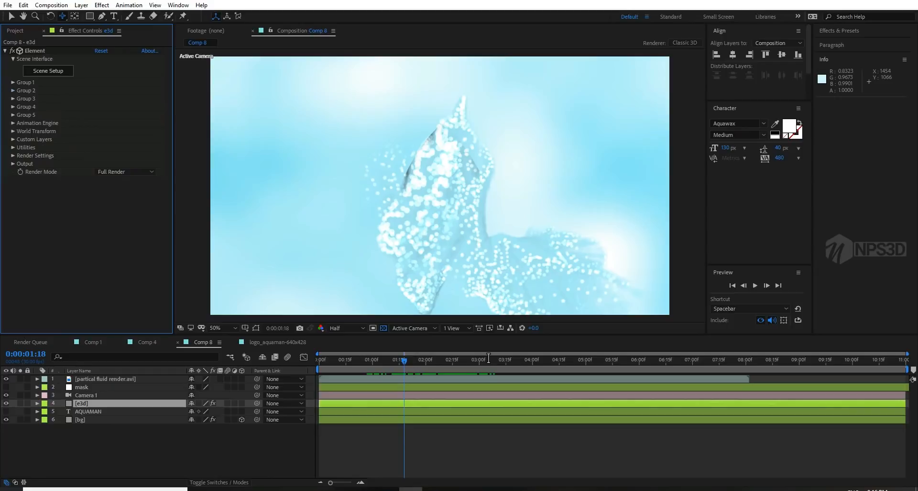
{"action": "left_click", "coordinate": [13, 91]}
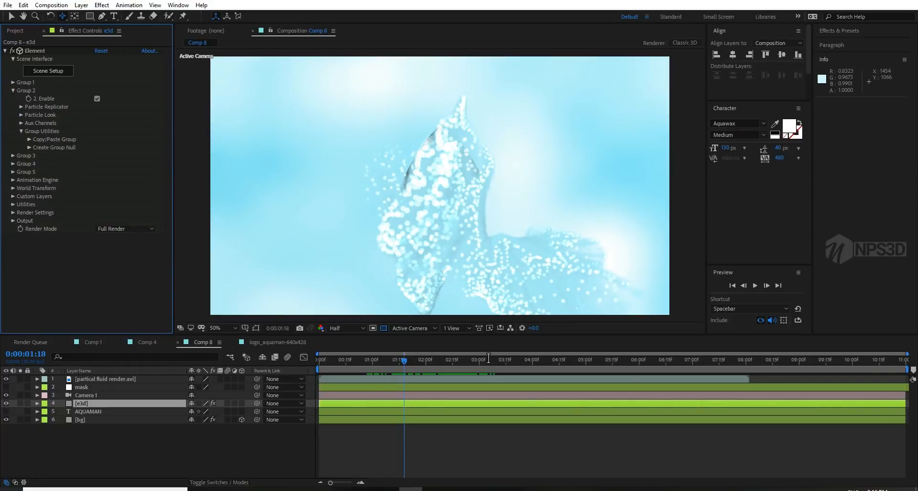
{"action": "left_click", "coordinate": [21, 115]}
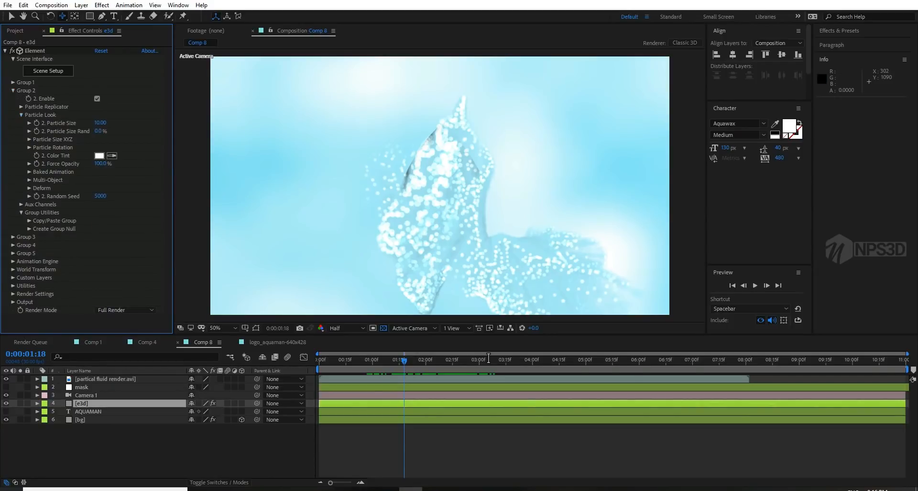
{"action": "left_click_drag", "start_coordinate": [404, 360], "coordinate": [398, 360]}
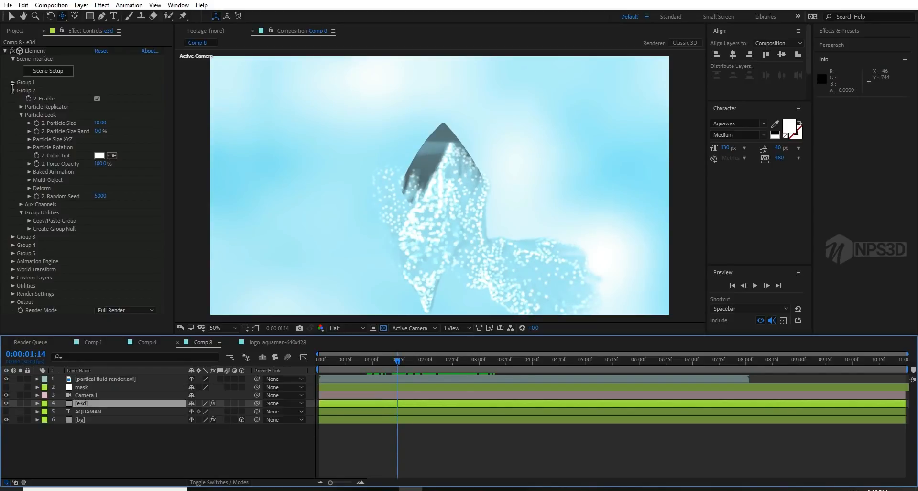
{"action": "left_click_drag", "start_coordinate": [101, 163], "coordinate": [48, 163]}
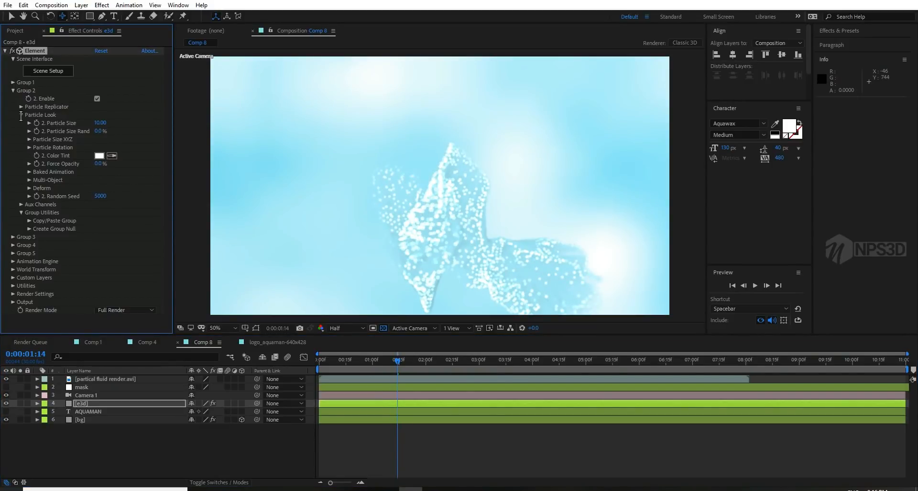
{"action": "key", "text": "space"}
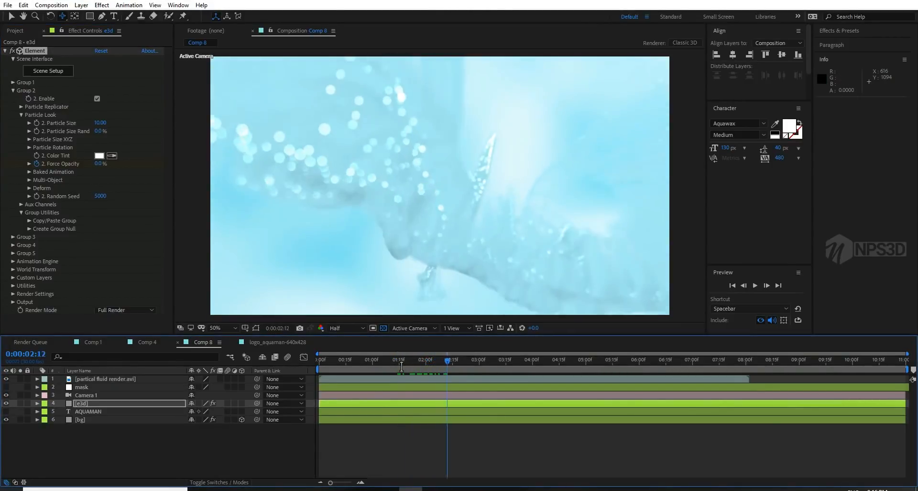
Raise group 2's Force Opacity to 100% for the end of the emblem fade and preview from 0:00:01:01
{"action": "left_click_drag", "start_coordinate": [98, 163], "coordinate": [144, 164]}
{"action": "left_click_drag", "start_coordinate": [456, 359], "coordinate": [374, 360]}
{"action": "key", "text": "space"}
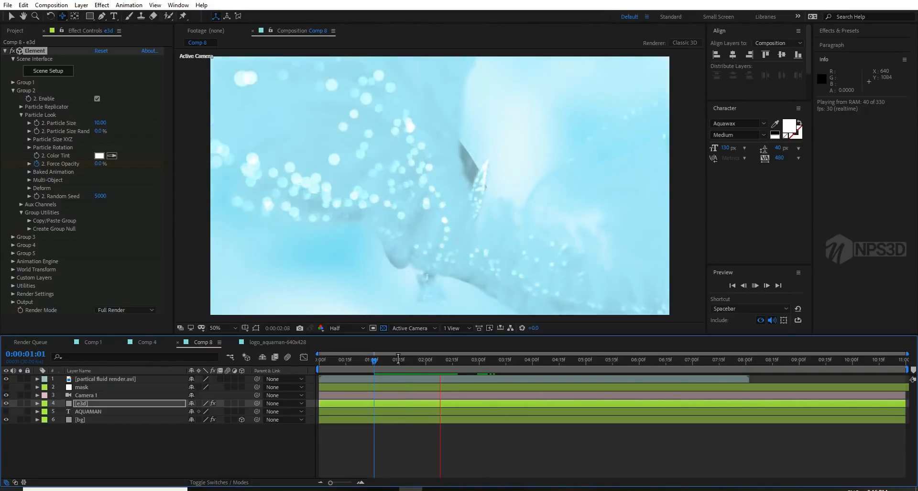
{"action": "key", "text": "space"}
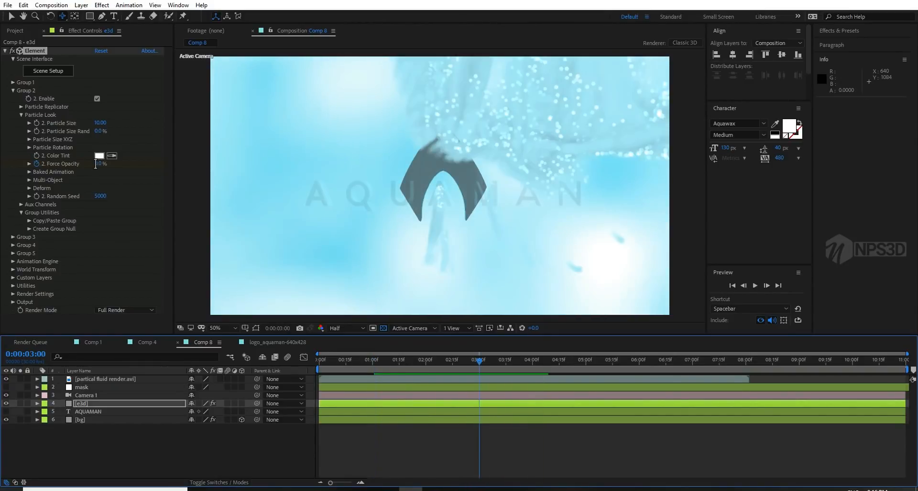
Apply Easy Ease to both group 2 Force Opacity keyframes, shift the ending one to about 0:00:02:29, and preview
{"action": "key", "text": "u"}
{"action": "left_click_drag", "start_coordinate": [487, 443], "coordinate": [384, 451]}
{"action": "right_click", "coordinate": [455, 360]}
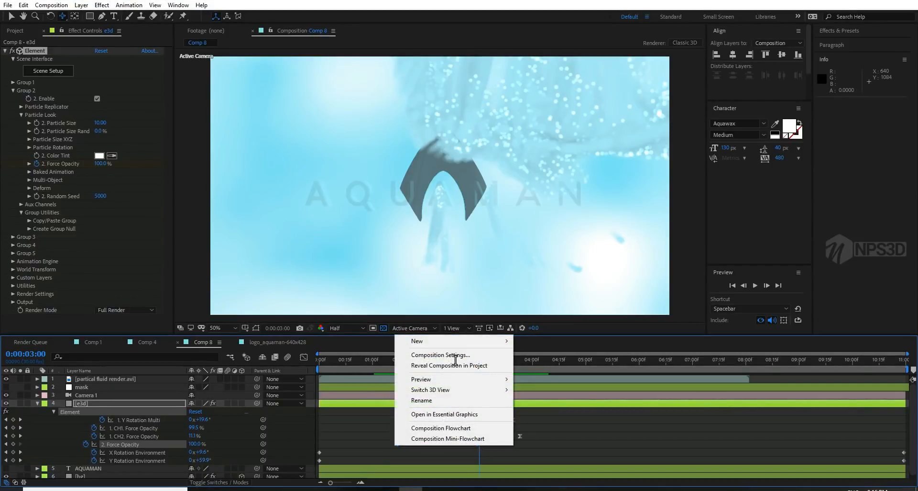
{"action": "right_click", "coordinate": [397, 444]}
{"action": "mouse_move", "coordinate": [431, 437]}
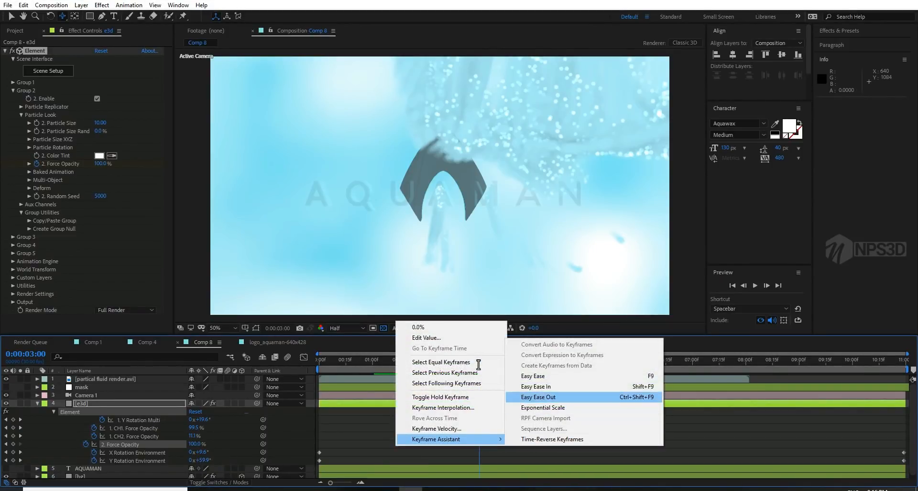
{"action": "left_click", "coordinate": [535, 376]}
{"action": "left_click_drag", "start_coordinate": [480, 444], "coordinate": [411, 445]}
{"action": "key", "text": "space"}
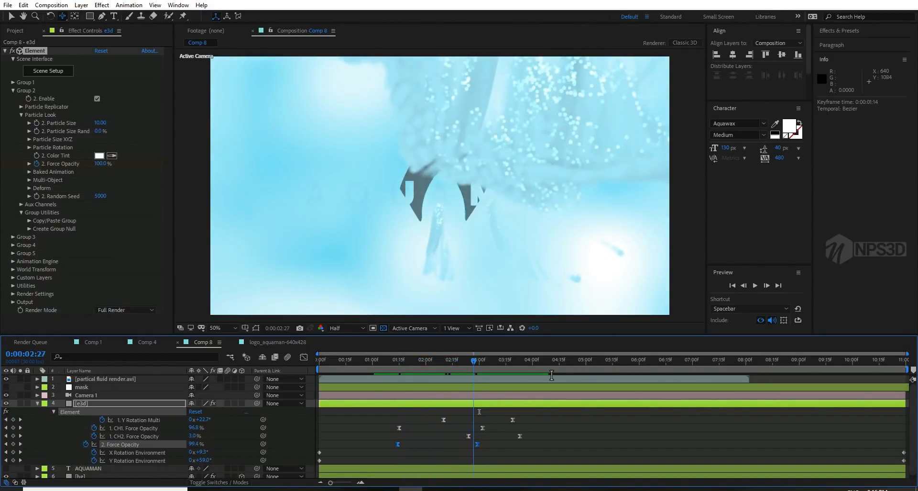
Set the starting multi-object Y Rotation keyframe at 0:00:02:10 to 70° and preview the letters turning
{"action": "left_click", "coordinate": [453, 364]}
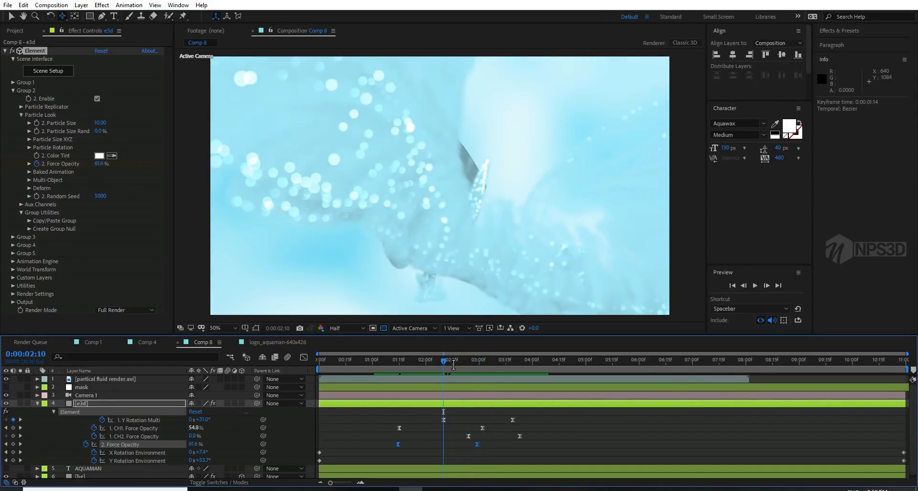
{"action": "left_click_drag", "start_coordinate": [203, 419], "coordinate": [196, 419]}
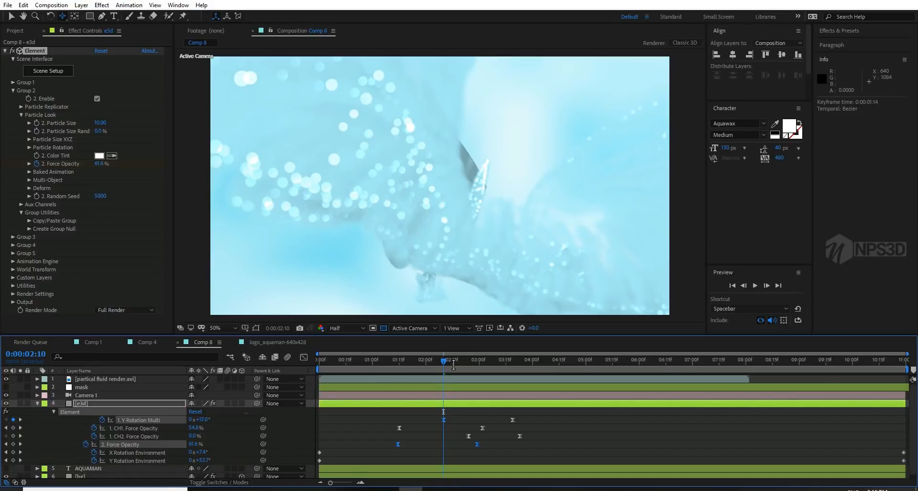
{"action": "key", "text": "space"}
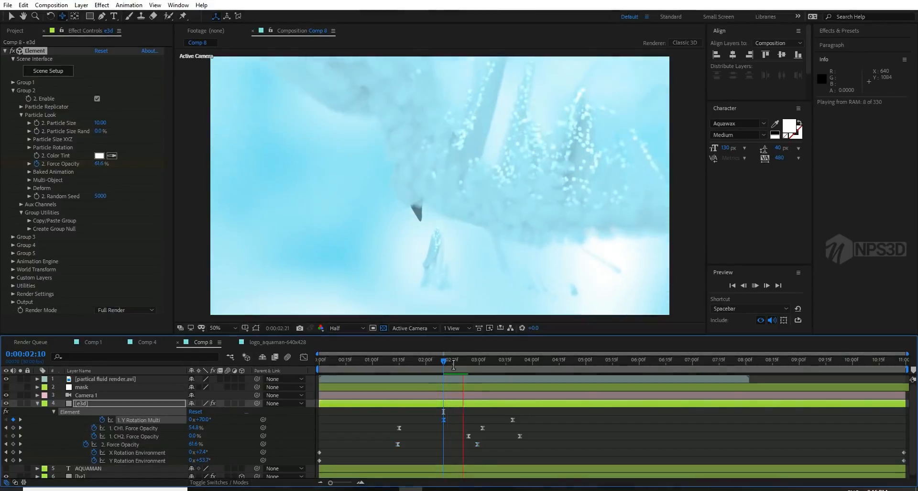
{"action": "left_click", "coordinate": [480, 362]}
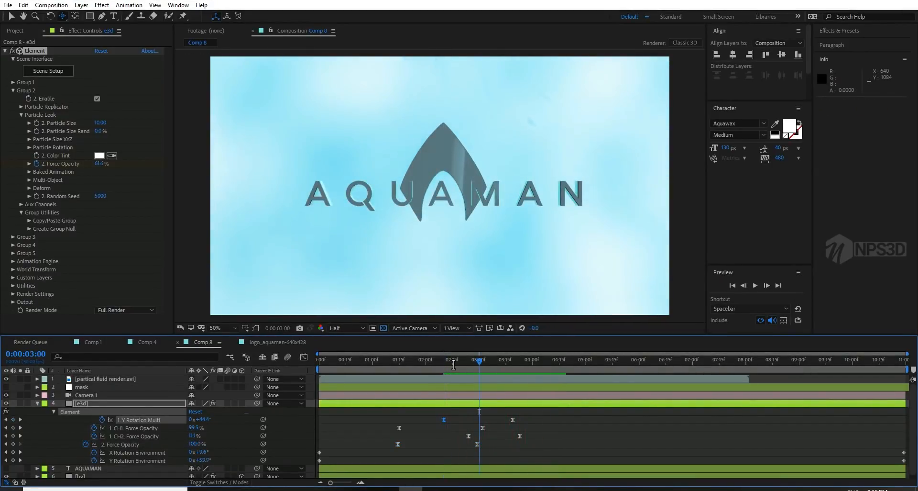
Extend the text turn by moving the Y Rotation keyframes to about 0:00:02:07 and 0:00:03:23, and preview it
{"action": "left_click_drag", "start_coordinate": [513, 420], "coordinate": [519, 420]}
{"action": "left_click_drag", "start_coordinate": [444, 419], "coordinate": [438, 420]}
{"action": "left_click", "coordinate": [429, 362]}
{"action": "key", "text": "space"}
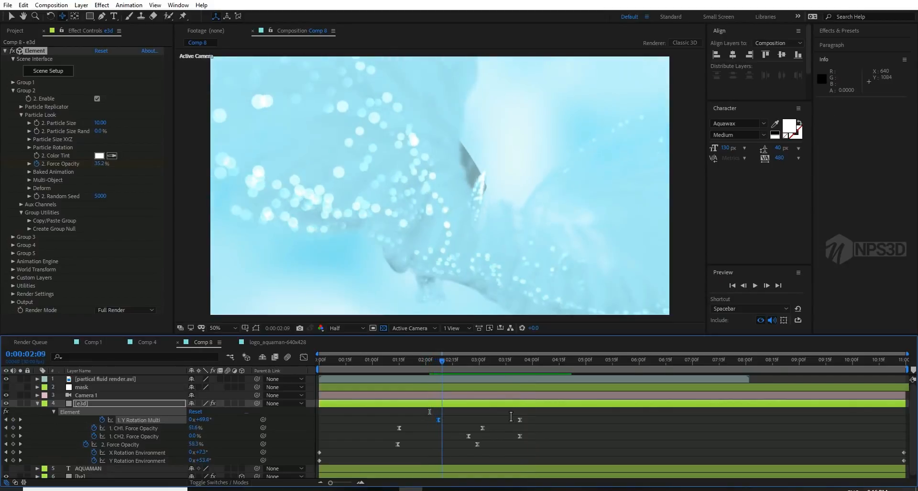
Examine the emblem fade and letter turn frame by frame up to about 0:00:04:01, and collapse the e3d layer's keyframes
{"action": "key", "text": "space"}
{"action": "key", "text": "Page_Down"}
{"action": "key", "text": "Page_Down"}
{"action": "key", "text": "Page_Down"}
{"action": "key", "text": "Page_Down"}
{"action": "key", "text": "Page_Down"}
{"action": "key", "text": "Page_Down"}
{"action": "key", "text": "Page_Down"}
{"action": "key", "text": "Page_Down"}
{"action": "key", "text": "Page_Down"}
{"action": "key", "text": "Page_Down"}
{"action": "key", "text": "Page_Down"}
{"action": "key", "text": "Page_Down"}
{"action": "key", "text": "Page_Down"}
{"action": "key", "text": "Page_Down"}
{"action": "key", "text": "Page_Down"}
{"action": "key", "text": "Page_Down"}
{"action": "key", "text": "Page_Down"}
{"action": "key", "text": "Page_Down"}
{"action": "key", "text": "Page_Down"}
{"action": "key", "text": "Page_Down"}
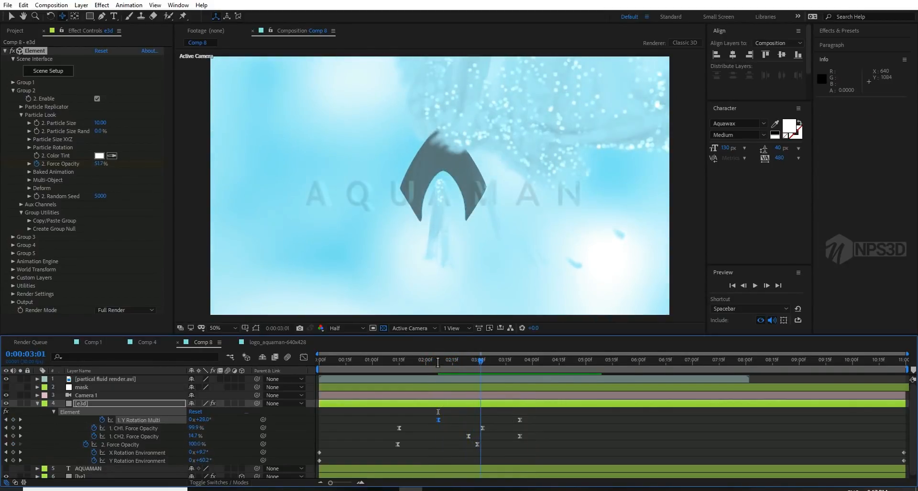
{"action": "key", "text": "Page_Up"}
{"action": "key", "text": "Page_Up"}
{"action": "key", "text": "Page_Up"}
{"action": "key", "text": "Page_Up"}
{"action": "key", "text": "Page_Up"}
{"action": "key", "text": "Page_Up"}
{"action": "key", "text": "Page_Up"}
{"action": "key", "text": "Page_Up"}
{"action": "key", "text": "Page_Up"}
{"action": "key", "text": "Page_Up"}
{"action": "key", "text": "Page_Up"}
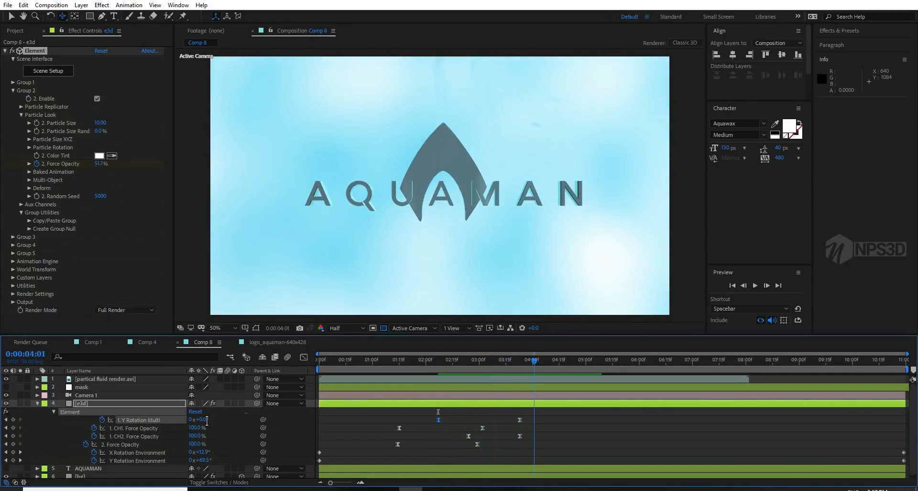
{"action": "key", "text": "Page_Down"}
{"action": "key", "text": "Page_Down"}
{"action": "key", "text": "Page_Down"}
{"action": "key", "text": "Page_Down"}
{"action": "key", "text": "Page_Down"}
{"action": "key", "text": "Page_Down"}
{"action": "key", "text": "Page_Down"}
{"action": "key", "text": "Page_Down"}
{"action": "key", "text": "Page_Down"}
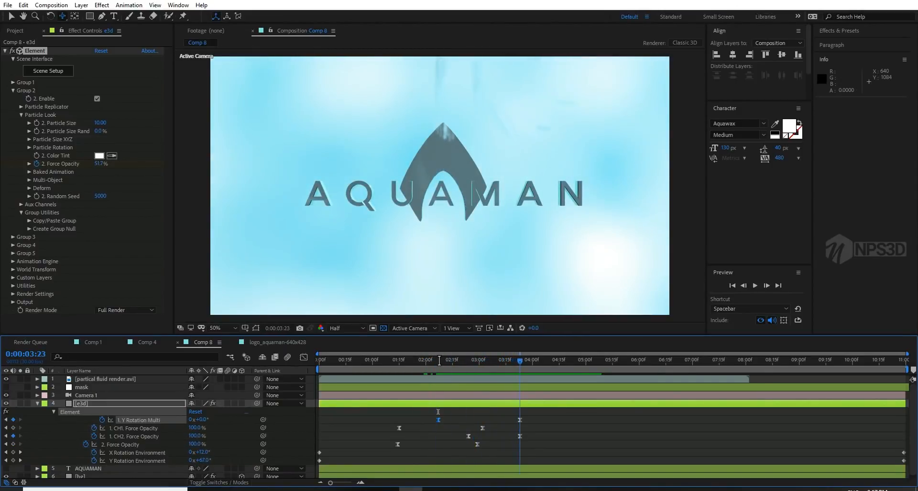
{"action": "key", "text": "u"}
{"action": "key", "text": "ctrl+shift+a"}
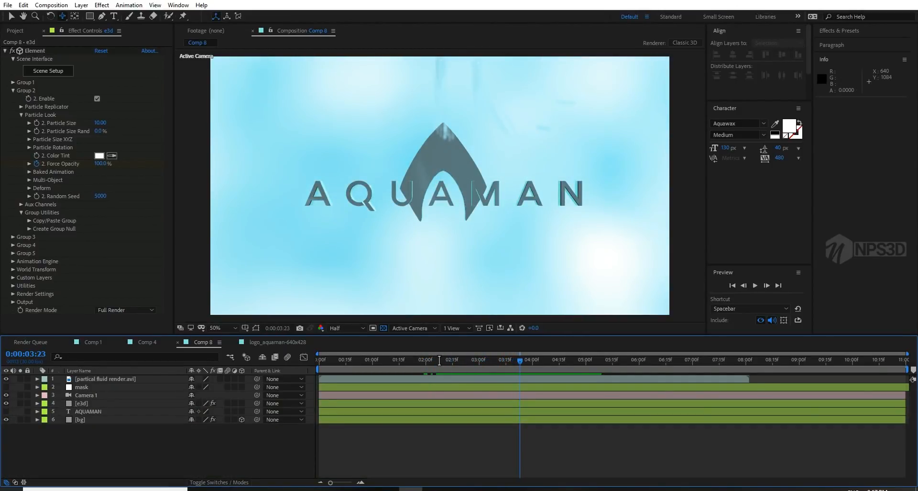
Keyframe Camera 1's Point of Interest and Position at 0:00:00:00
{"action": "key", "text": "Page_Up"}
{"action": "key", "text": "Page_Up"}
{"action": "key", "text": "Page_Up"}
{"action": "key", "text": "Page_Up"}
{"action": "key", "text": "Page_Up"}
{"action": "key", "text": "Page_Up"}
{"action": "key", "text": "Page_Up"}
{"action": "key", "text": "Page_Up"}
{"action": "key", "text": "Page_Up"}
{"action": "key", "text": "Page_Up"}
{"action": "key", "text": "Page_Up"}
{"action": "key", "text": "Page_Up"}
{"action": "key", "text": "Page_Up"}
{"action": "key", "text": "Page_Up"}
{"action": "key", "text": "Page_Up"}
{"action": "key", "text": "Page_Up"}
{"action": "key", "text": "Page_Up"}
{"action": "key", "text": "Page_Up"}
{"action": "key", "text": "Page_Up"}
{"action": "key", "text": "Page_Up"}
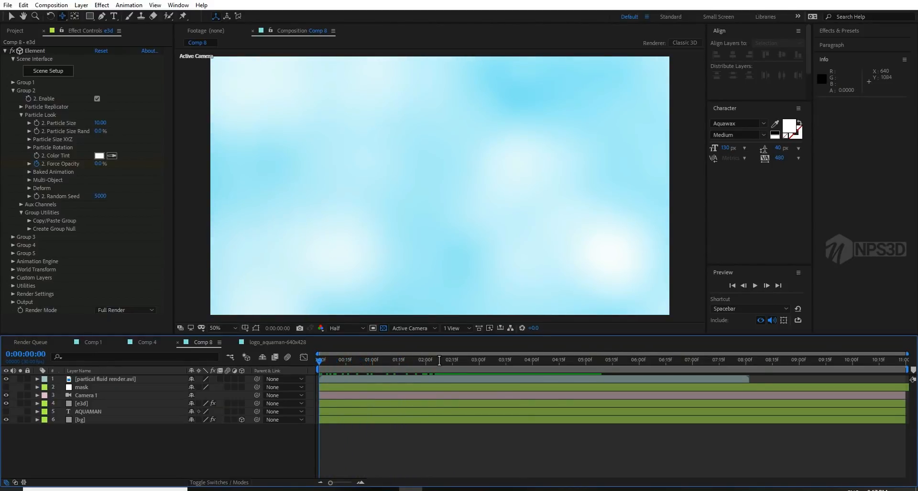
{"action": "left_click", "coordinate": [88, 395]}
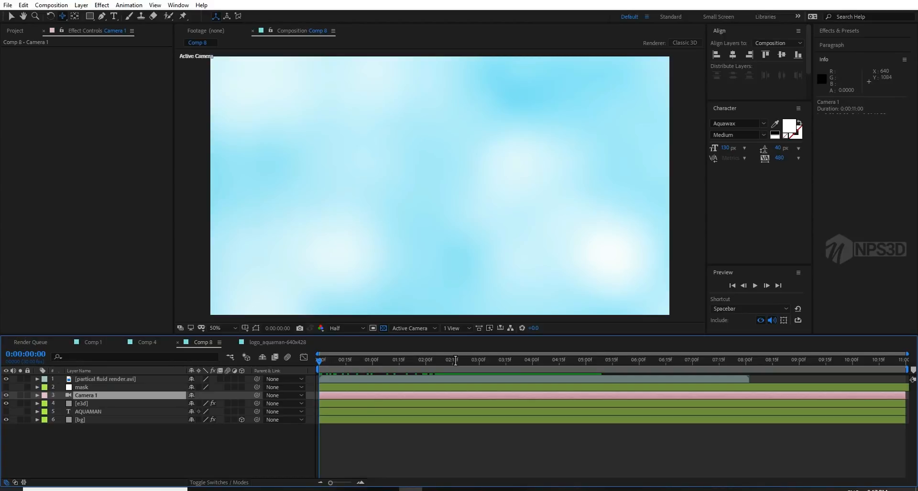
{"action": "key", "text": "a"}
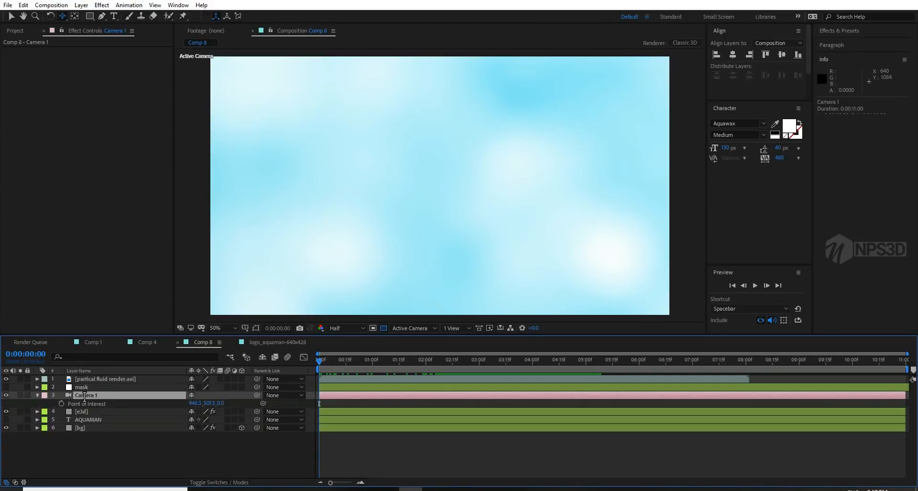
{"action": "key", "text": "shift+p"}
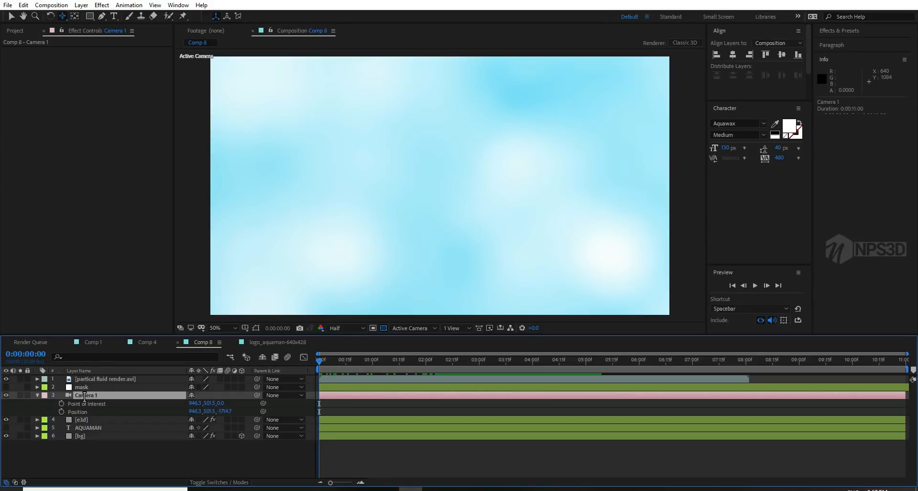
{"action": "key", "text": "alt+shift+a"}
{"action": "key", "text": "alt+shift+p"}
At 0:00:08:01, display the title/action safe guides and dolly Camera 1 in to a Z position of about -1505.2
{"action": "key", "text": "shift+Page_Down"}
{"action": "key", "text": "shift+Page_Down"}
{"action": "key", "text": "shift+Page_Down"}
{"action": "key", "text": "shift+Page_Down"}
{"action": "key", "text": "shift+Page_Down"}
{"action": "key", "text": "shift+Page_Down"}
{"action": "key", "text": "Page_Down"}
{"action": "key", "text": "Page_Down"}
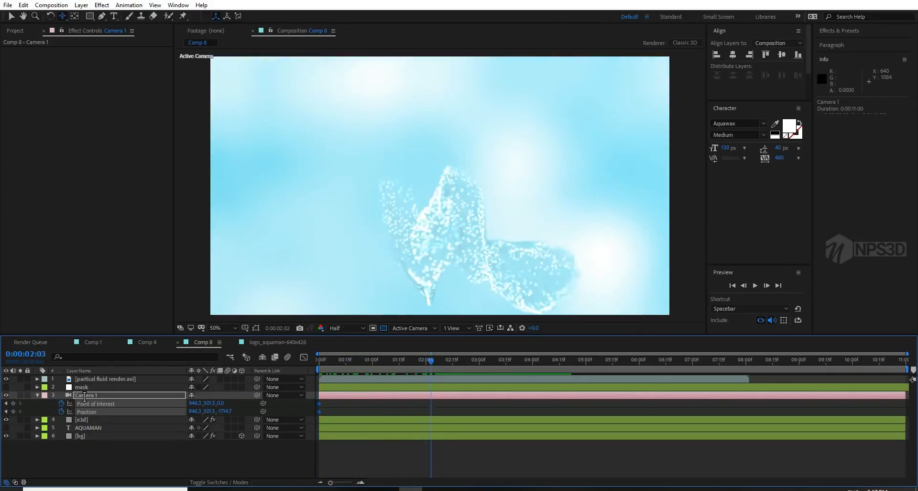
{"action": "key", "text": "space"}
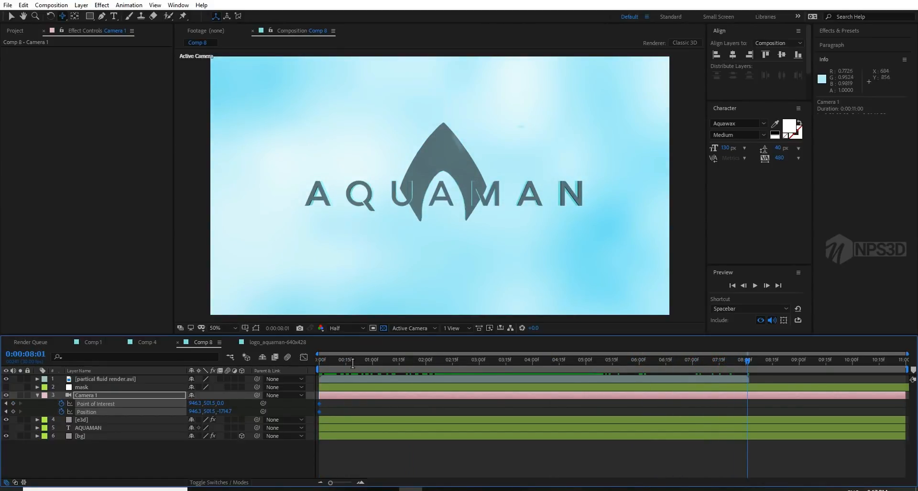
{"action": "left_click", "coordinate": [245, 328]}
{"action": "left_click", "coordinate": [268, 336]}
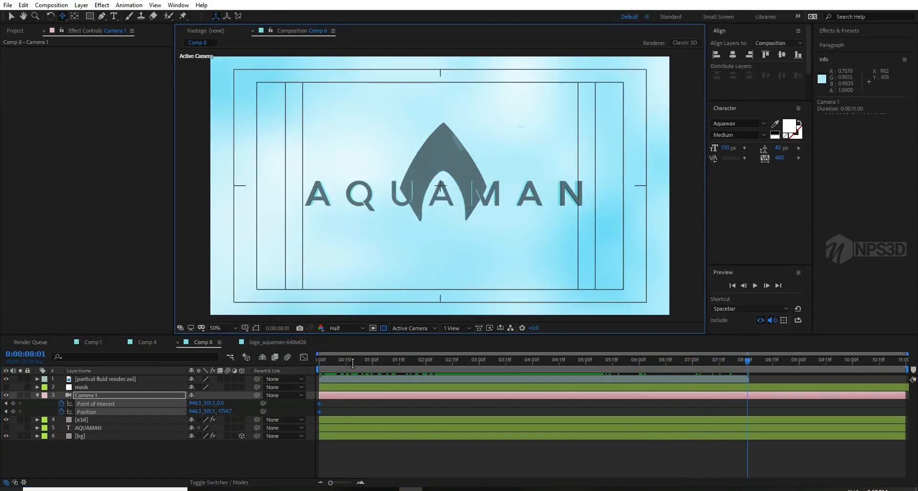
{"action": "key", "text": "c"}
{"action": "left_click_drag", "start_coordinate": [443, 195], "coordinate": [328, 320]}
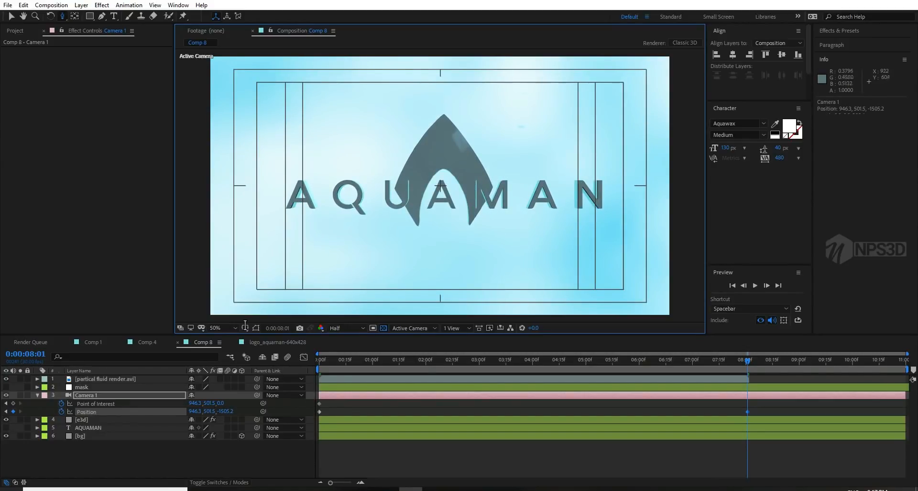
Preview the camera push-in, and end the work area at the camera's ending keyframe, 0:00:08:01
{"action": "key", "text": "space"}
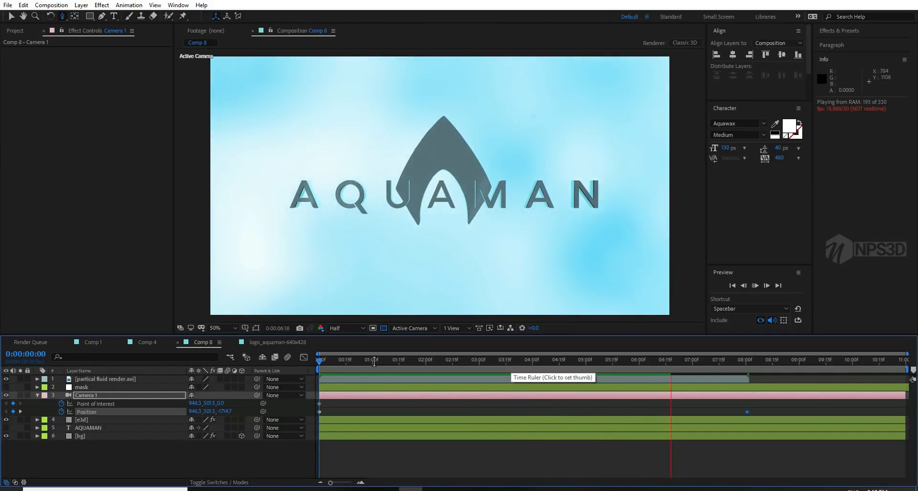
{"action": "key", "text": "space"}
{"action": "key", "text": "k"}
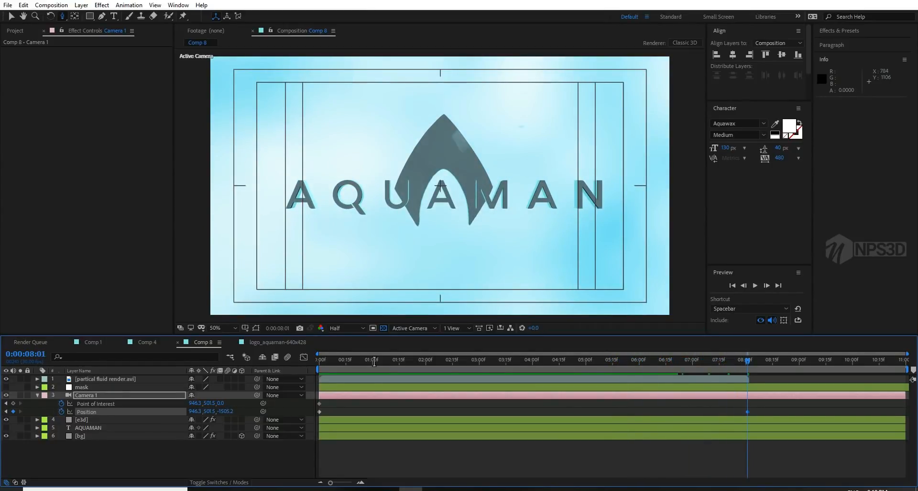
{"action": "key", "text": "n"}
{"action": "left_click", "coordinate": [37, 395]}
{"action": "right_click", "coordinate": [58, 436]}
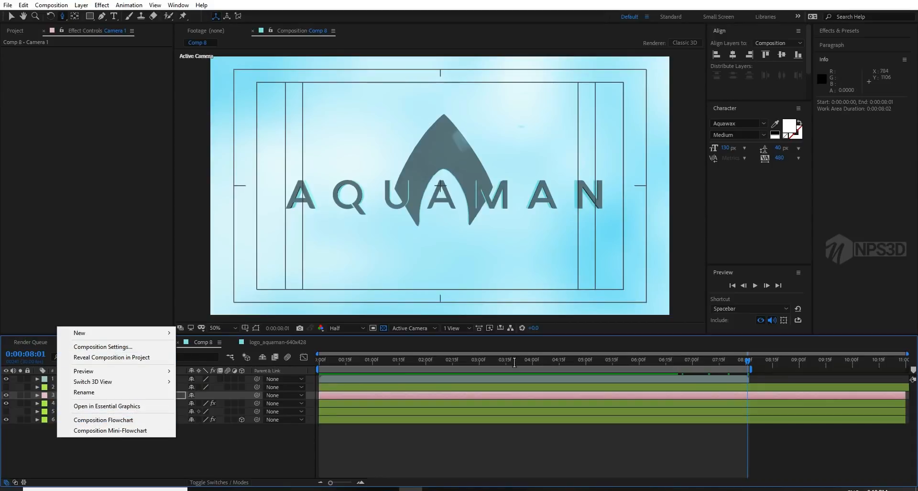
{"action": "left_click", "coordinate": [119, 449]}
Select the e3d layer at 0:00:04:07, hide the safe guides, and set the viewer resolution to Full
{"action": "left_click", "coordinate": [82, 403]}
{"action": "left_click_drag", "start_coordinate": [515, 363], "coordinate": [545, 362]}
{"action": "left_click", "coordinate": [245, 327]}
{"action": "left_click", "coordinate": [268, 336]}
{"action": "left_click", "coordinate": [347, 328]}
{"action": "left_click", "coordinate": [342, 348]}
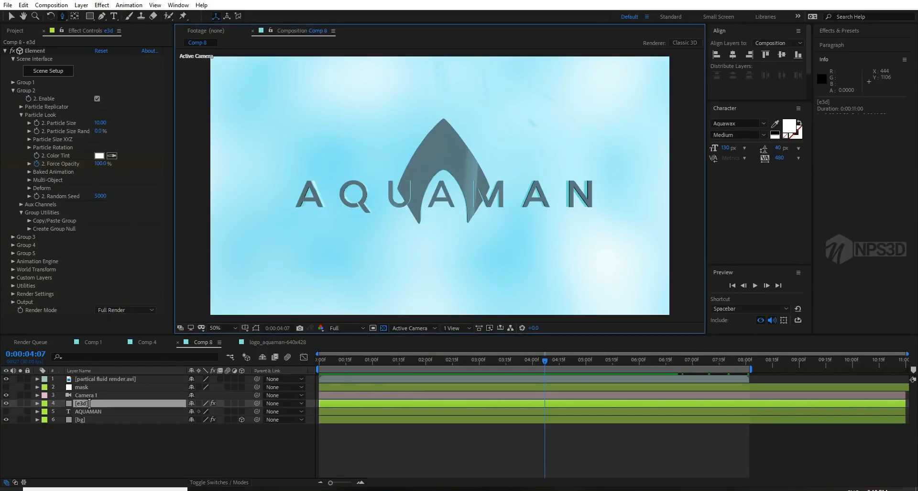
Enable ambient occlusion in Element's Render Settings and raise the SSAO Intensity to about 44.8
{"action": "left_click", "coordinate": [13, 91]}
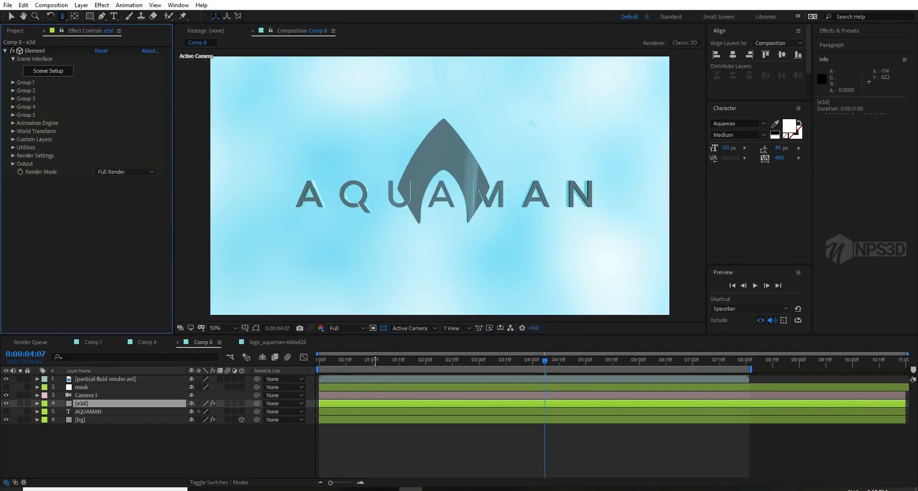
{"action": "left_click", "coordinate": [13, 156]}
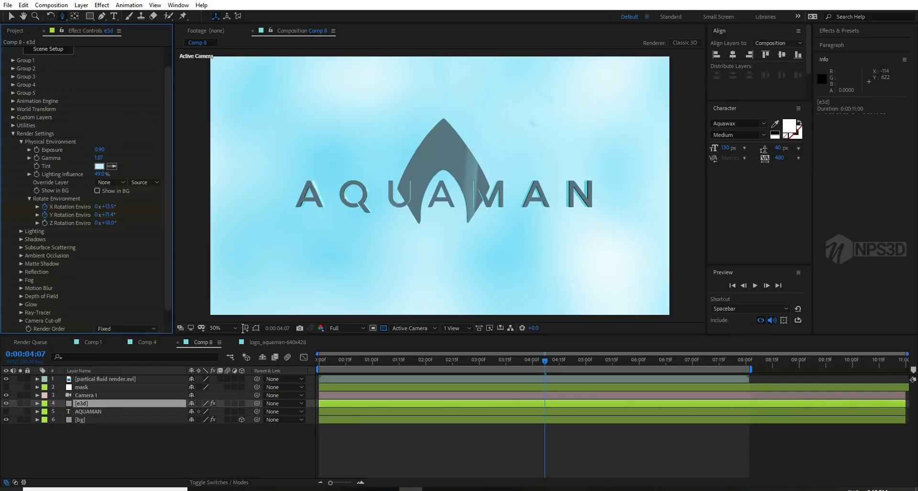
{"action": "left_click", "coordinate": [21, 255]}
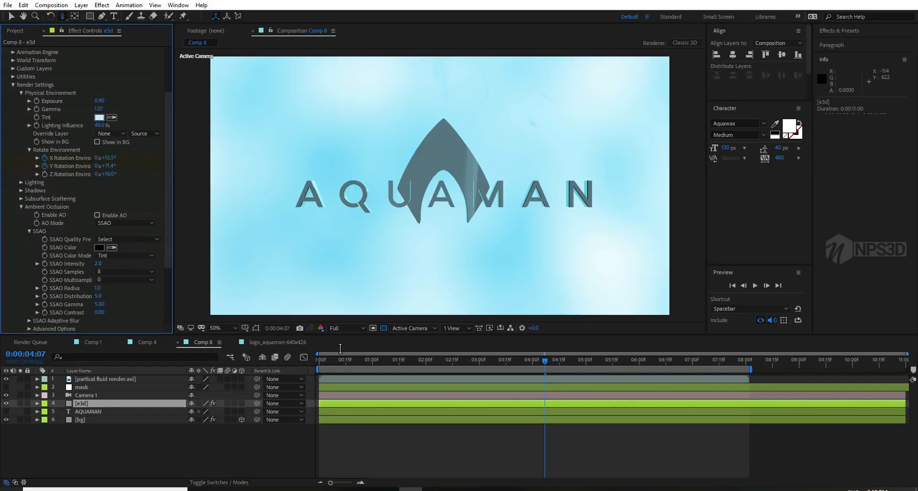
{"action": "left_click", "coordinate": [97, 215]}
{"action": "left_click", "coordinate": [125, 223]}
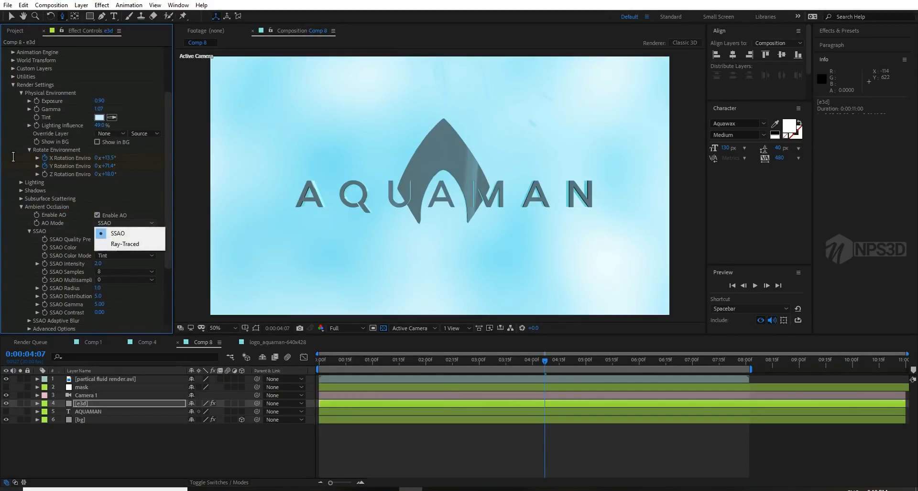
{"action": "left_click", "coordinate": [120, 223]}
{"action": "left_click_drag", "start_coordinate": [98, 264], "coordinate": [303, 263]}
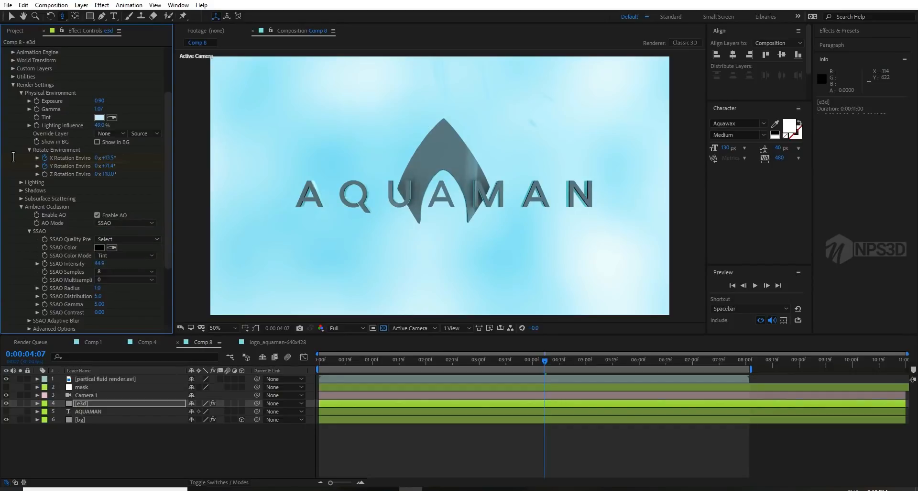
Switch Element's AO Mode to Ray-Traced and set the RTAO Contrast to 1
{"action": "left_click", "coordinate": [111, 221]}
{"action": "left_click", "coordinate": [129, 243]}
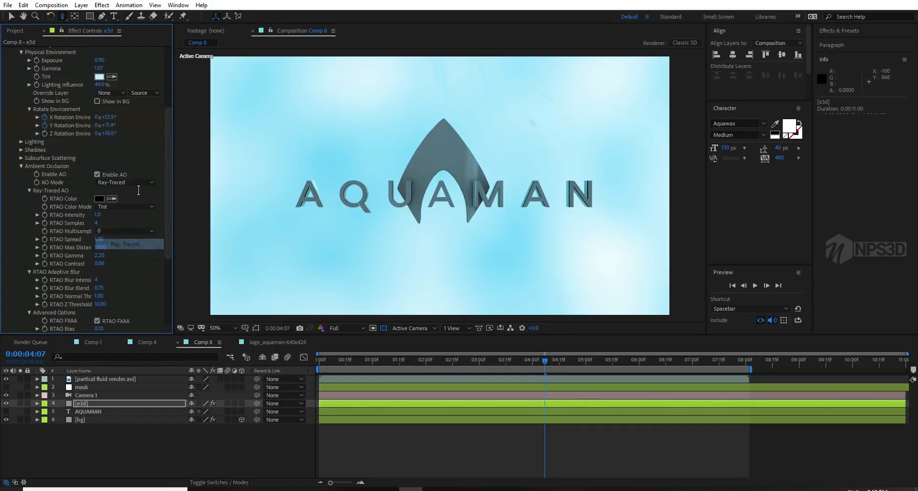
{"action": "key", "text": "u"}
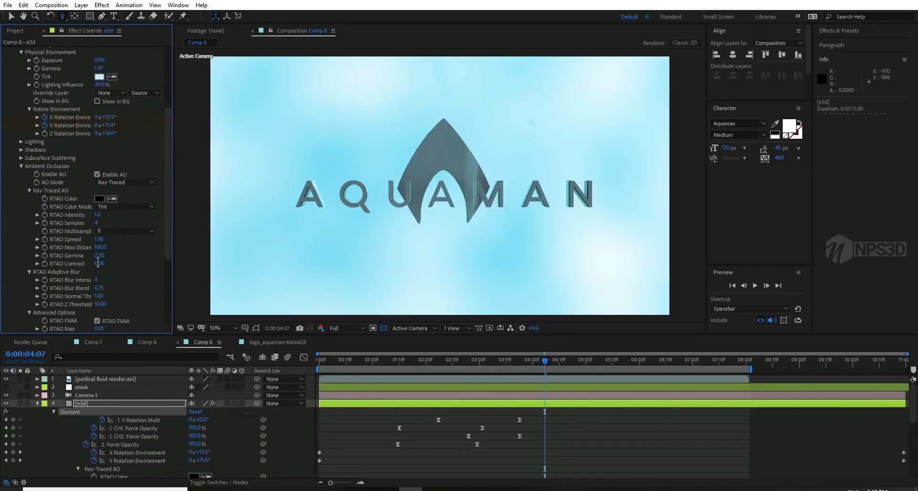
{"action": "key", "text": "u"}
{"action": "left_click", "coordinate": [99, 263]}
{"action": "type", "text": "1"}
{"action": "key", "text": "Return"}
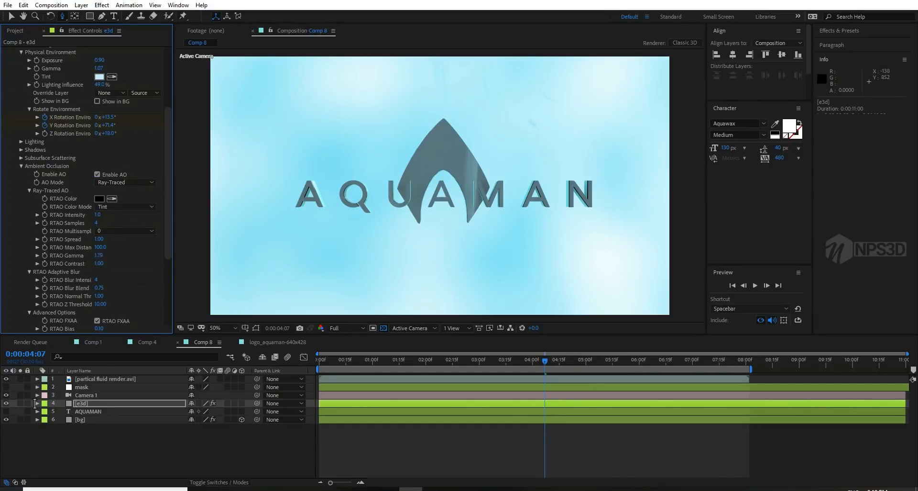
Lower the RTAO Gamma and adjust the RTAO Max Distance, and preview the result from the start
{"action": "left_click_drag", "start_coordinate": [99, 255], "coordinate": [67, 256]}
{"action": "left_click_drag", "start_coordinate": [98, 174], "coordinate": [99, 188]}
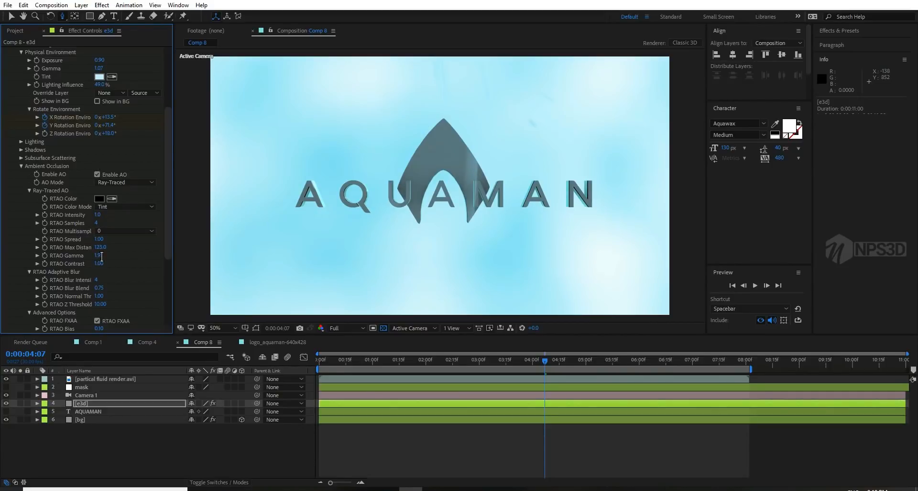
{"action": "left_click_drag", "start_coordinate": [101, 248], "coordinate": [68, 248]}
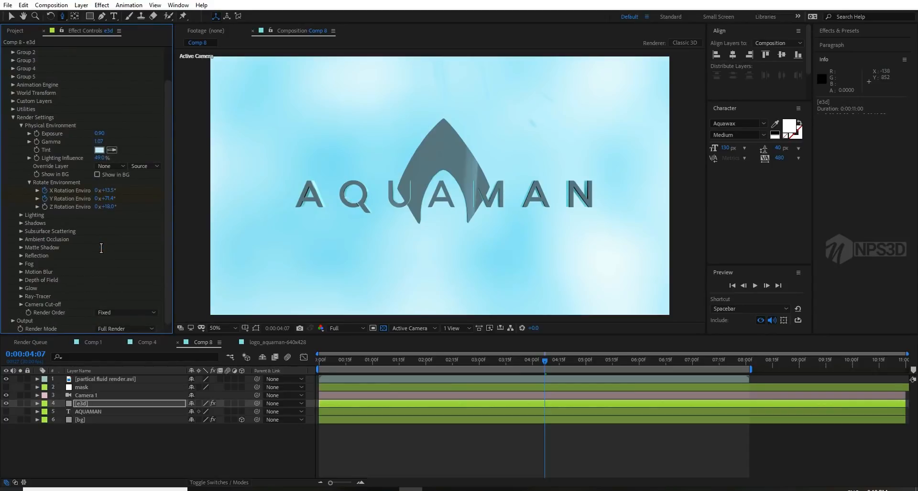
{"action": "key", "text": "Home"}
{"action": "key", "text": "space"}
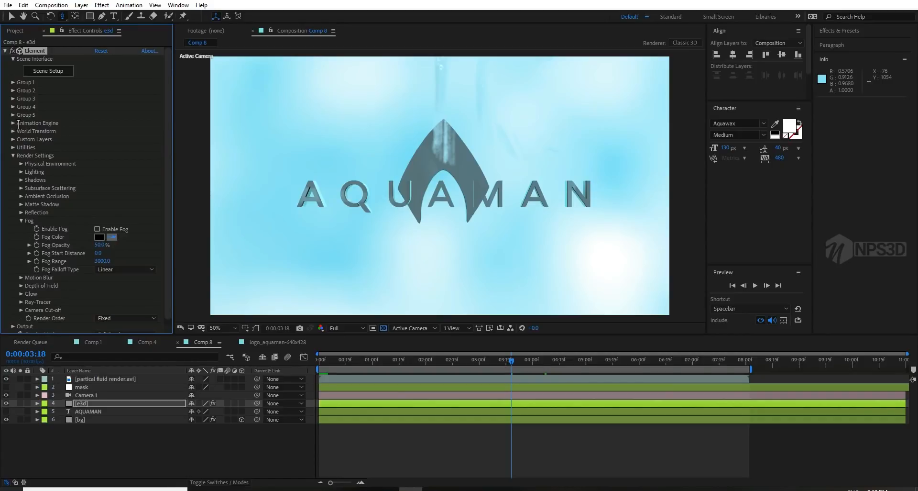
Enable light blue Element fog with 76% opacity, start distance 1250 and range 2650, comparing it on and off
{"action": "left_click", "coordinate": [110, 237]}
{"action": "left_click", "coordinate": [98, 229]}
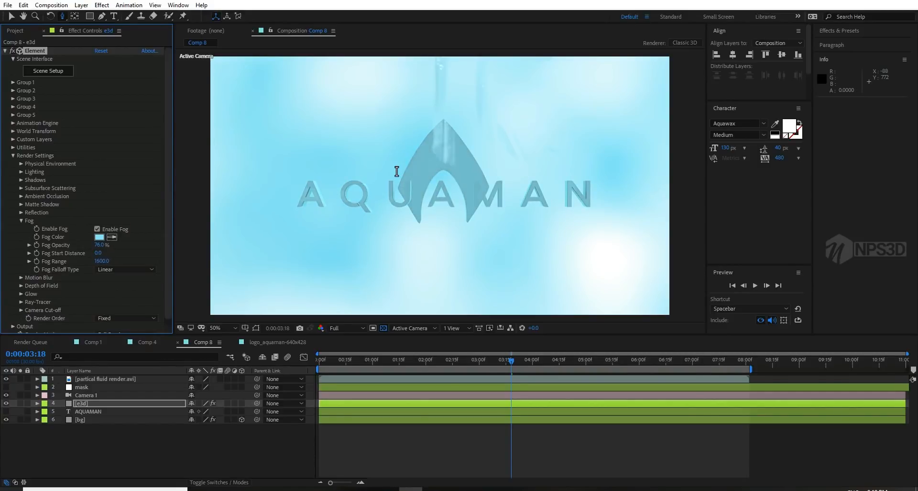
{"action": "left_click_drag", "start_coordinate": [396, 171], "coordinate": [100, 260]}
{"action": "left_click", "coordinate": [97, 229]}
{"action": "left_click", "coordinate": [97, 229]}
{"action": "left_click", "coordinate": [97, 229]}
{"action": "left_click", "coordinate": [97, 229]}
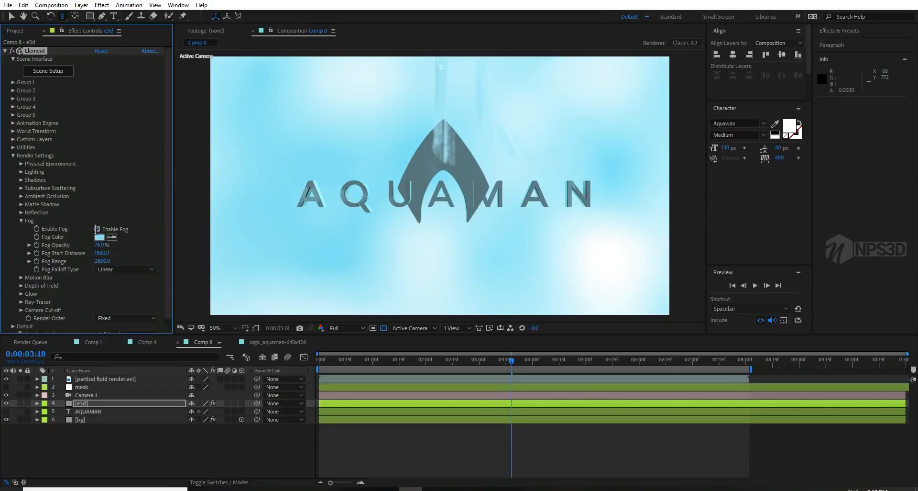
{"action": "left_click", "coordinate": [97, 230]}
Preview the title animation with fog from the start of the work area
{"action": "key", "text": "space"}
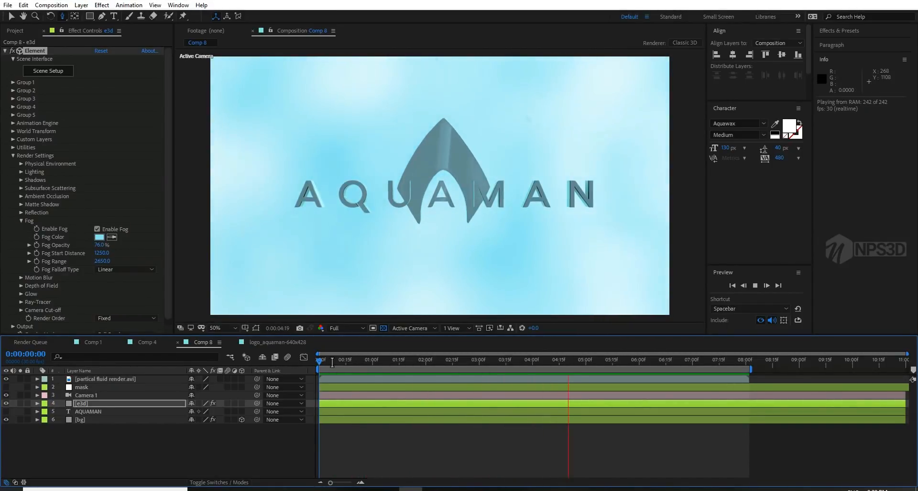
{"action": "key", "text": "space"}
{"action": "mouse_move", "coordinate": [393, 361]}
{"action": "left_mouse_down"}
{"action": "mouse_move", "coordinate": [568, 362]}
{"action": "mouse_move", "coordinate": [318, 362]}
{"action": "left_mouse_up"}
{"action": "key", "text": "space"}
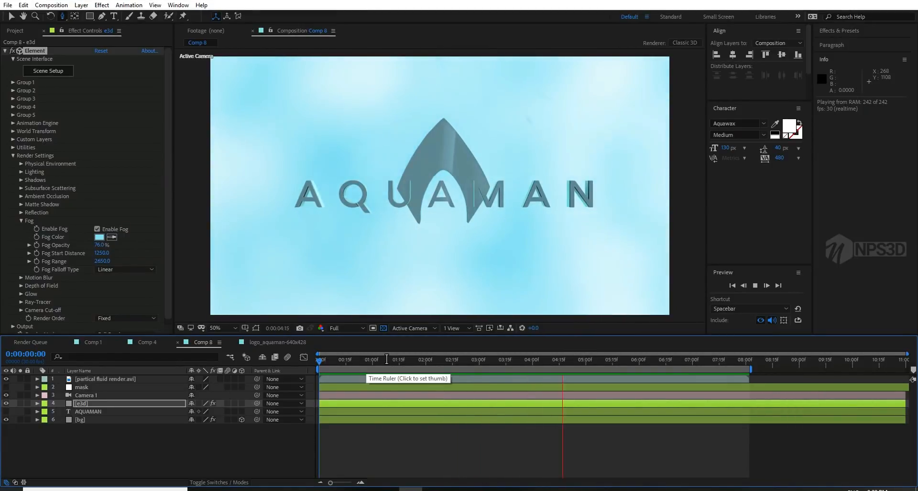
{"action": "key", "text": "space"}
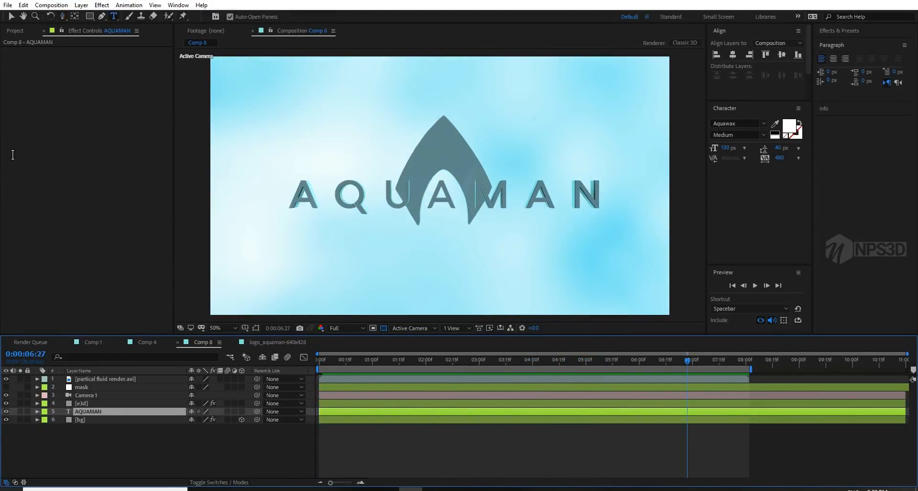
Solo the AQUAMAN text layer and replace its text with "TUTORIAL"
{"action": "left_click", "coordinate": [27, 411]}
{"action": "left_click", "coordinate": [20, 411]}
{"action": "left_click", "coordinate": [27, 411]}
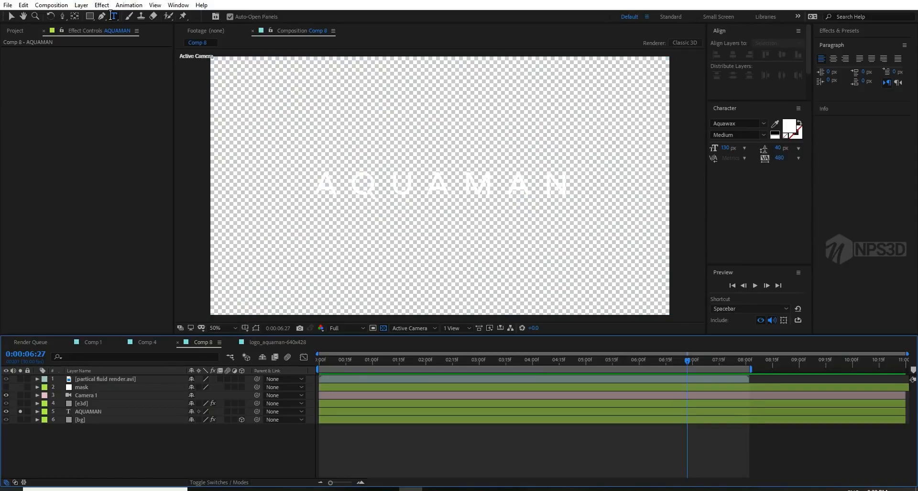
{"action": "double_click", "coordinate": [320, 182]}
{"action": "type", "text": "TUTORIA"}
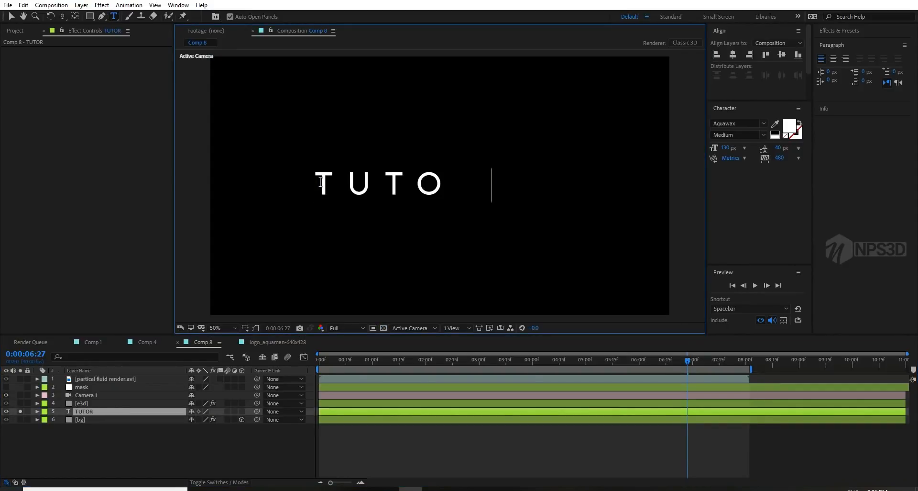
{"action": "type", "text": "L"}
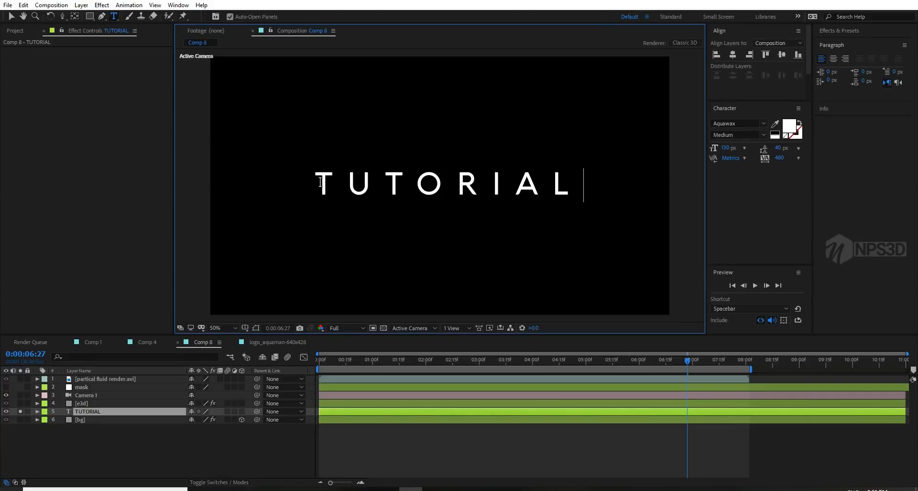
Centre the TUTORIAL text in the composition, end its solo and hide its layer, leaving only the Element version
{"action": "left_click", "coordinate": [732, 54]}
{"action": "left_click", "coordinate": [782, 54]}
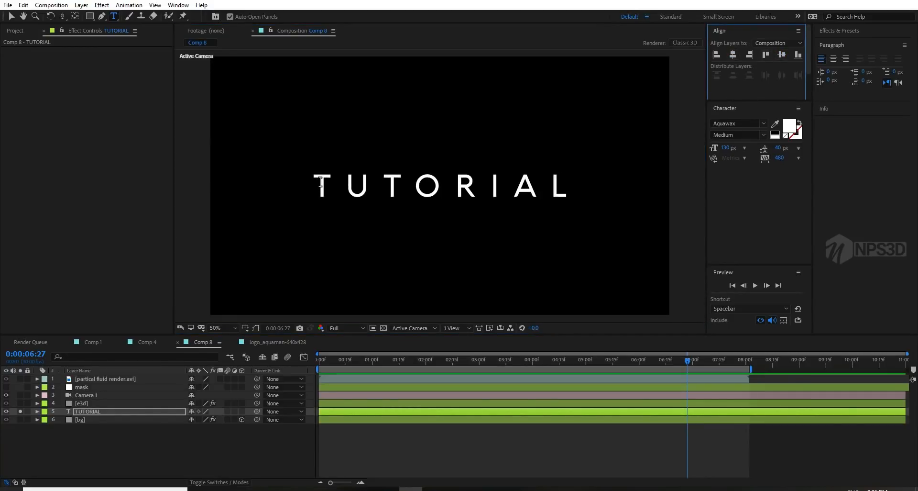
{"action": "left_click", "coordinate": [6, 411]}
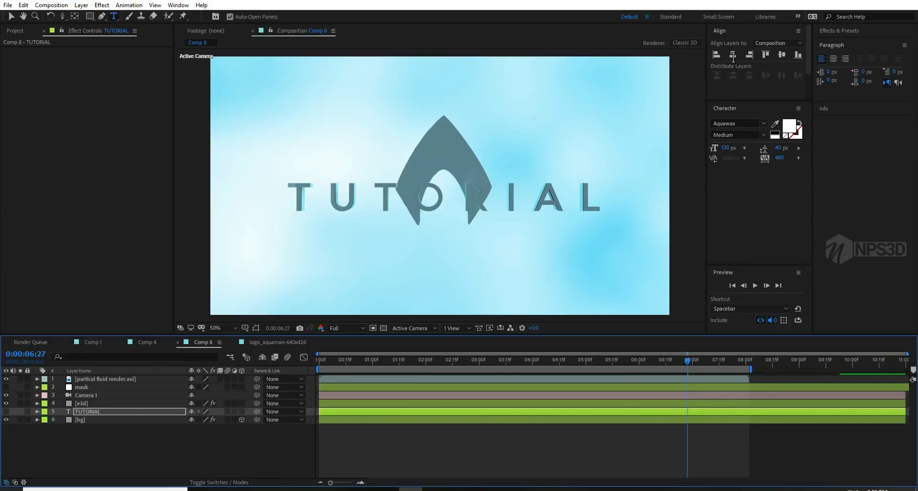
{"action": "left_click", "coordinate": [6, 411]}
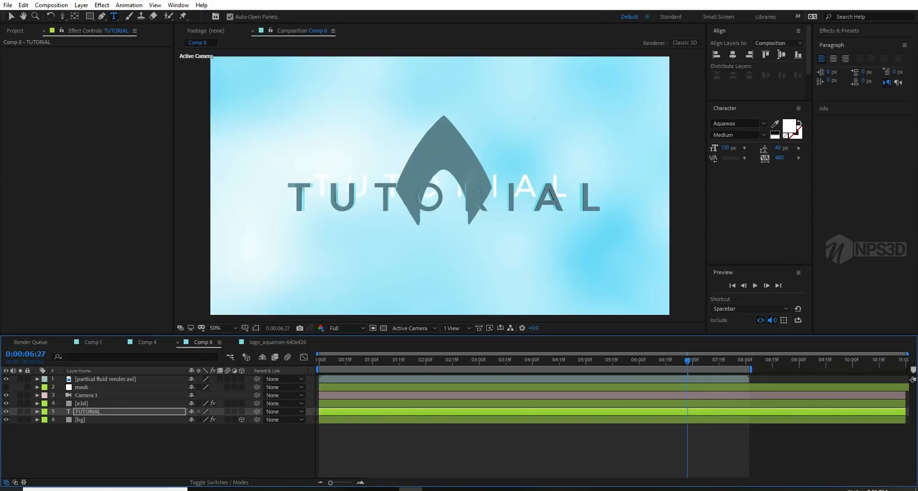
{"action": "left_click", "coordinate": [6, 411]}
Create a text layer containing "?", set its font size to 550 px, centre it in the composition and hide it
{"action": "key", "text": "ctrl+alt+shift+t"}
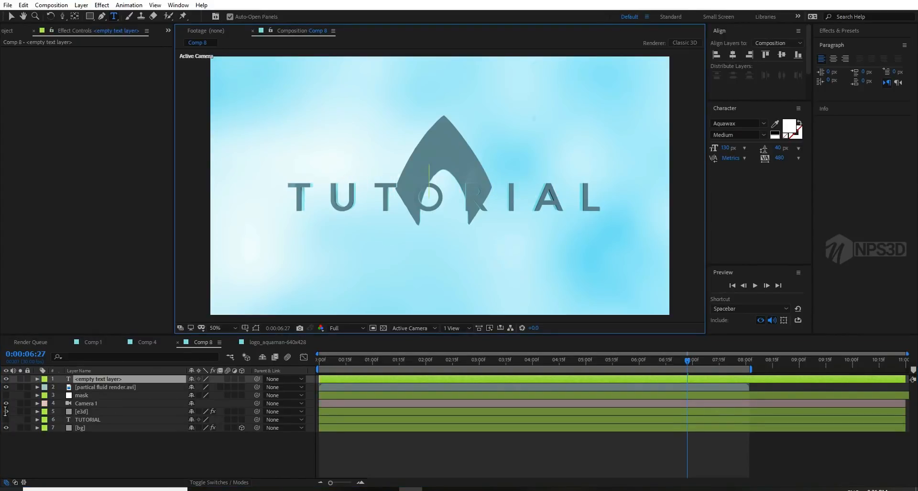
{"action": "type", "text": "?"}
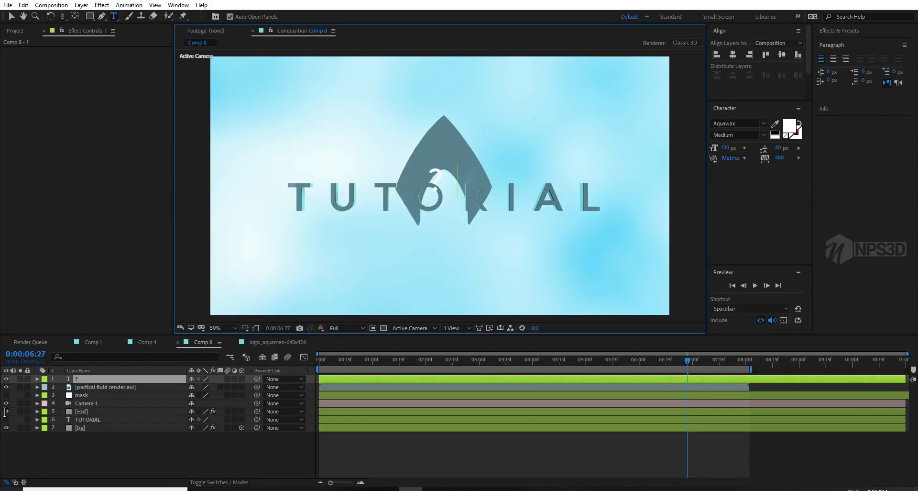
{"action": "key", "text": "ctrl+a"}
{"action": "left_click_drag", "start_coordinate": [725, 147], "coordinate": [746, 148]}
{"action": "left_click", "coordinate": [732, 55]}
{"action": "left_click", "coordinate": [782, 54]}
{"action": "left_click", "coordinate": [6, 378]}
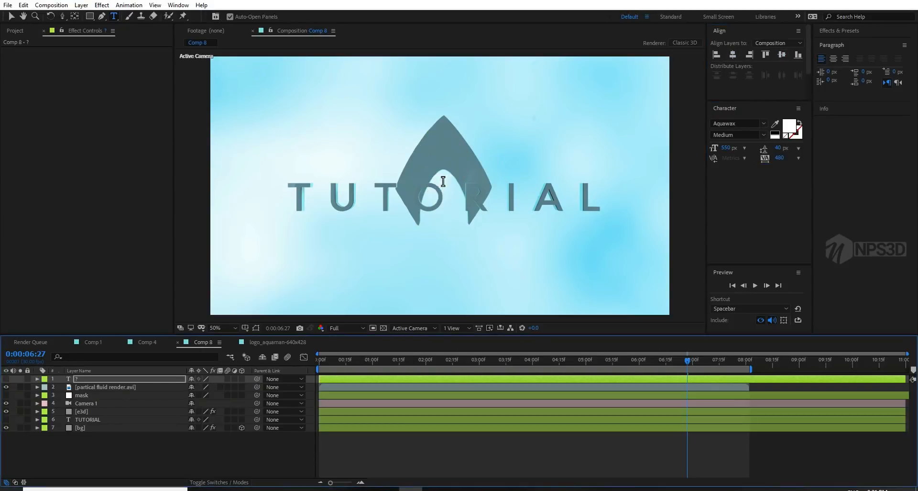
Assign the "?" text layer as Path Layer 2 in the Element effect's Custom Text and Masks on the e3d layer
{"action": "left_click", "coordinate": [81, 411]}
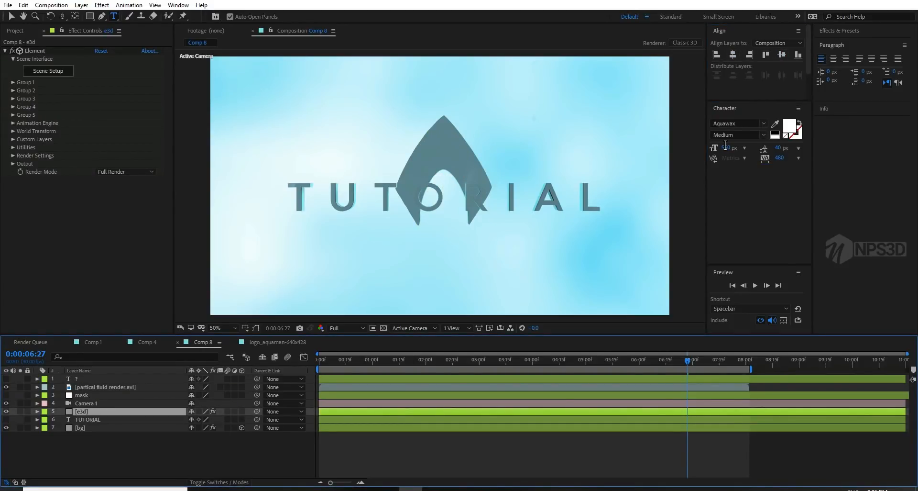
{"action": "left_click", "coordinate": [13, 139]}
{"action": "left_click", "coordinate": [21, 155]}
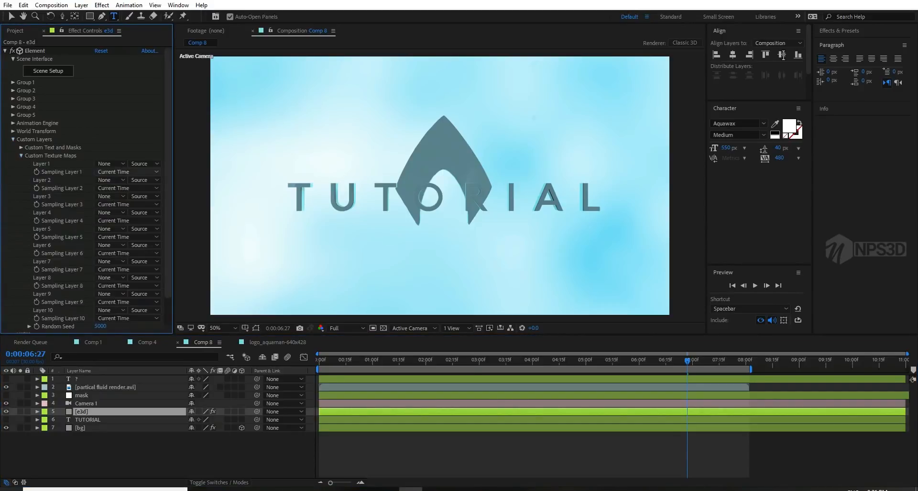
{"action": "left_click", "coordinate": [21, 155]}
{"action": "left_click", "coordinate": [21, 147]}
{"action": "left_click", "coordinate": [110, 164]}
{"action": "left_click", "coordinate": [120, 188]}
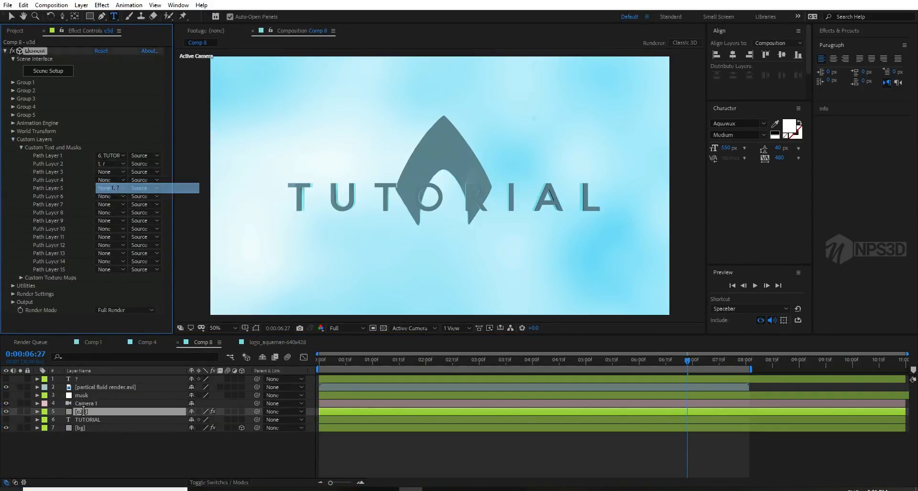
{"action": "left_click", "coordinate": [13, 139]}
Preview the question mark title animation and scrub towards its end
{"action": "key", "text": "space"}
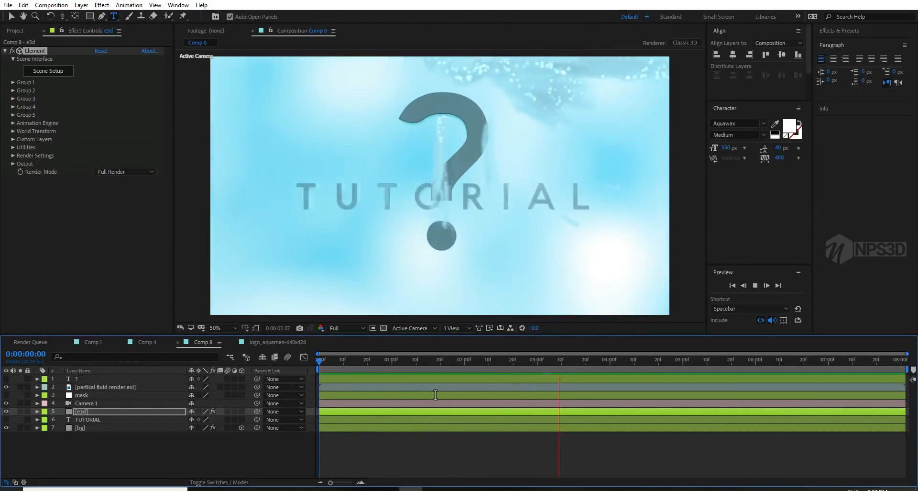
{"action": "key", "text": "space"}
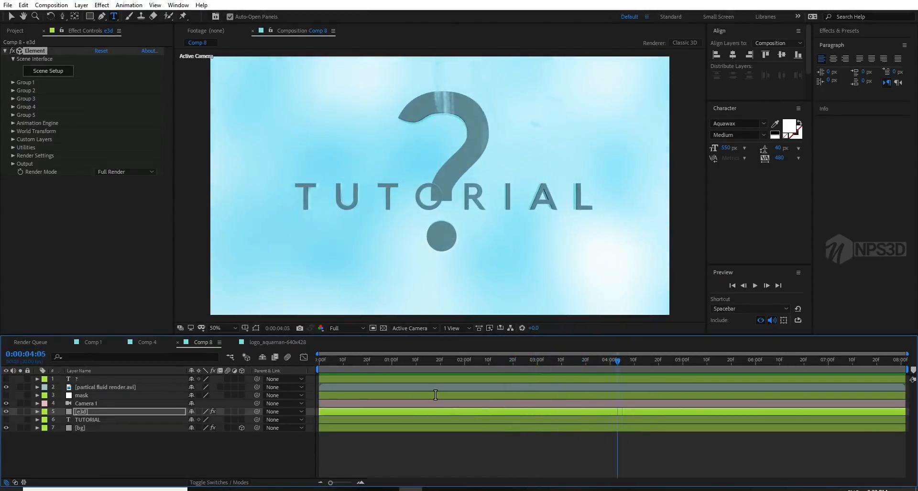
{"action": "left_click_drag", "start_coordinate": [758, 360], "coordinate": [828, 360]}
Add a gray solid with a light blue tinted Optical Flares effect, scale 40, in Add mode, and check it at 0:00:04:16
{"action": "right_click", "coordinate": [96, 456]}
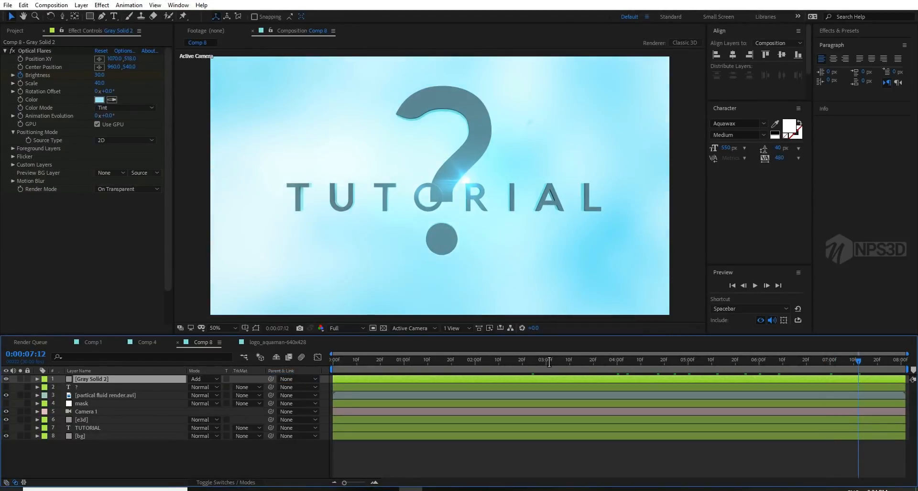
{"action": "left_click", "coordinate": [655, 360]}
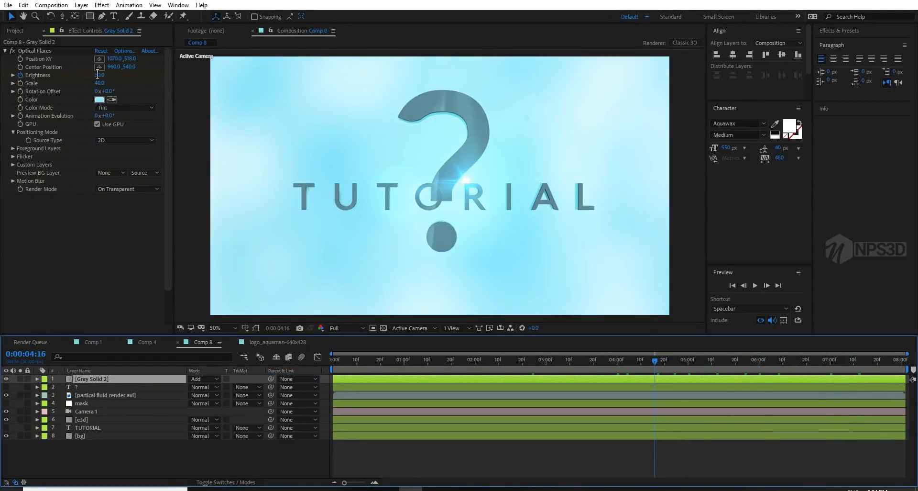
{"action": "key", "text": "ctrl+shift+a"}
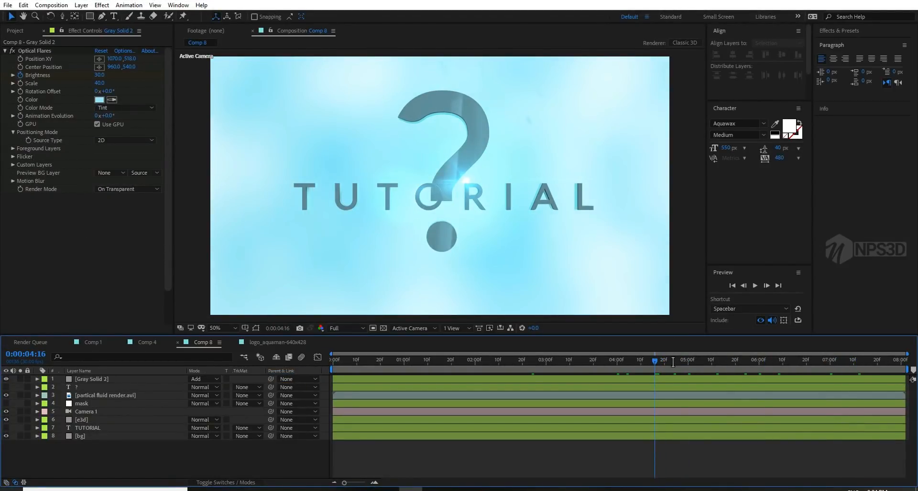
Change the title text to AQUAMAN and the symbol text to "x" in Imaginary Forces at 230 px, and preview the animation
{"action": "left_click", "coordinate": [87, 428]}
{"action": "left_click", "coordinate": [6, 427]}
{"action": "left_click", "coordinate": [20, 427]}
{"action": "key", "text": "ctrl+t"}
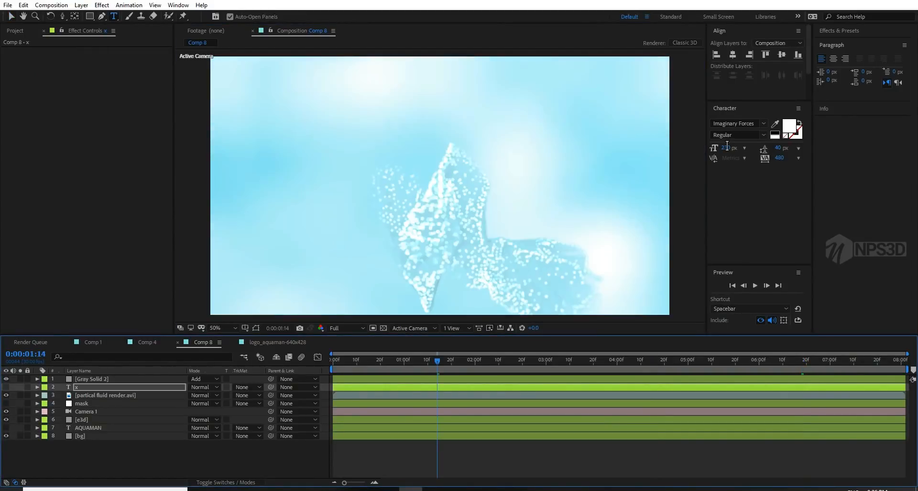
{"action": "key", "text": "space"}
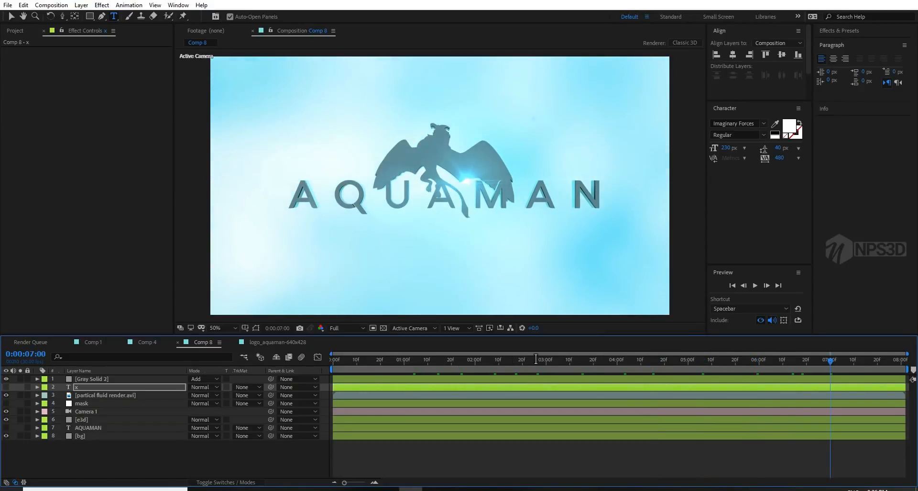
Add a 1920 x 789 px solid in Stencil Alpha mode as a letterbox, and scrub through the timeline to check it
{"action": "right_click", "coordinate": [95, 456]}
{"action": "mouse_move", "coordinate": [116, 352]}
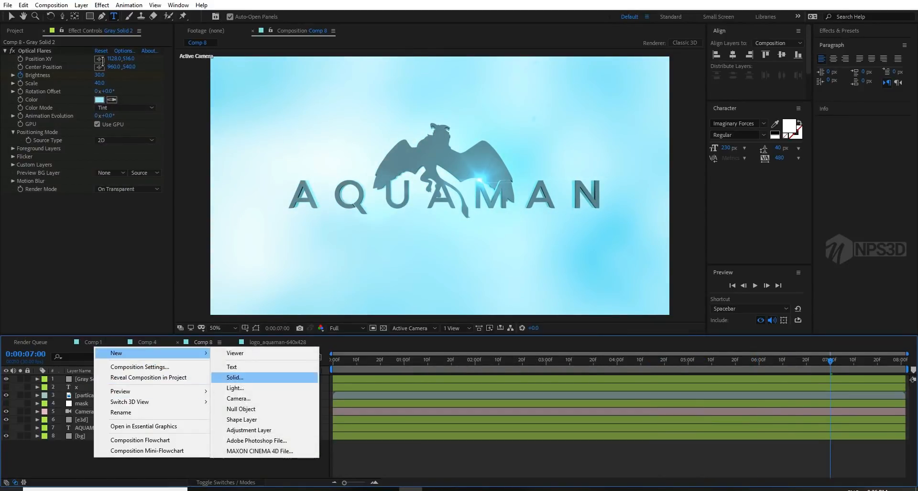
{"action": "left_click", "coordinate": [235, 377]}
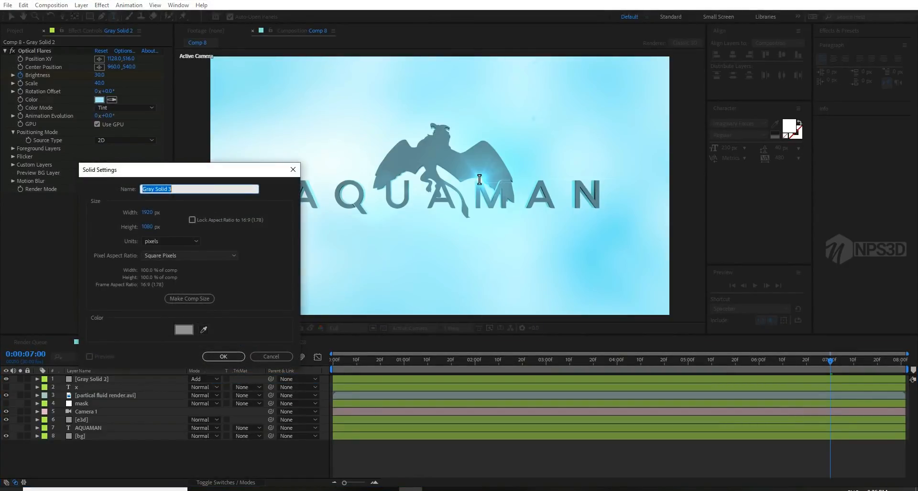
{"action": "key", "text": "Tab"}
{"action": "key", "text": "Tab"}
{"action": "type", "text": "789"}
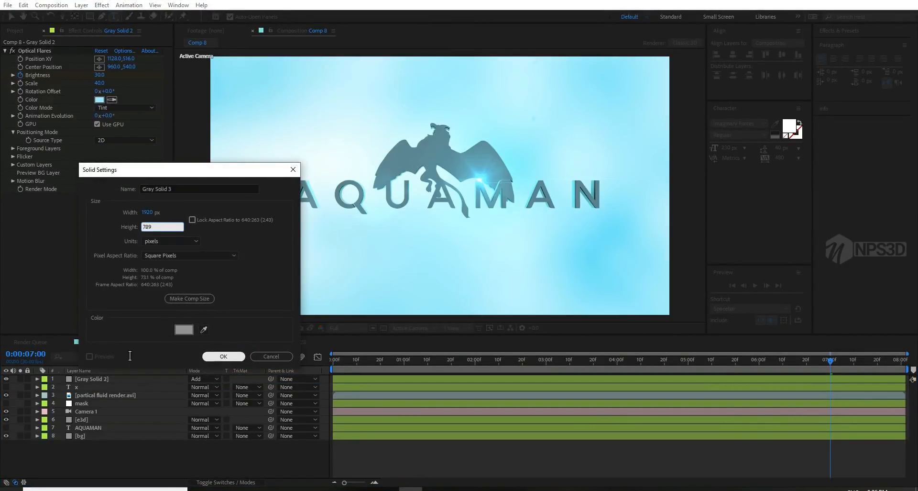
{"action": "key", "text": "Return"}
{"action": "left_click", "coordinate": [204, 378]}
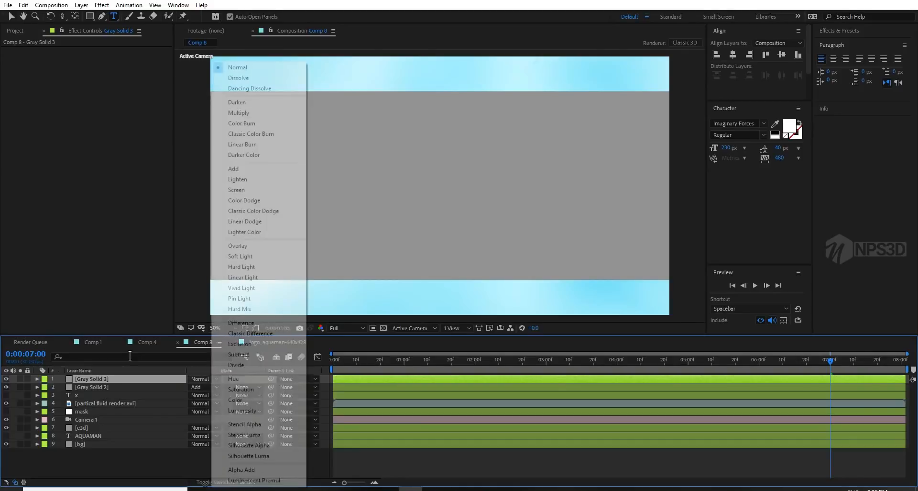
{"action": "left_click", "coordinate": [244, 424]}
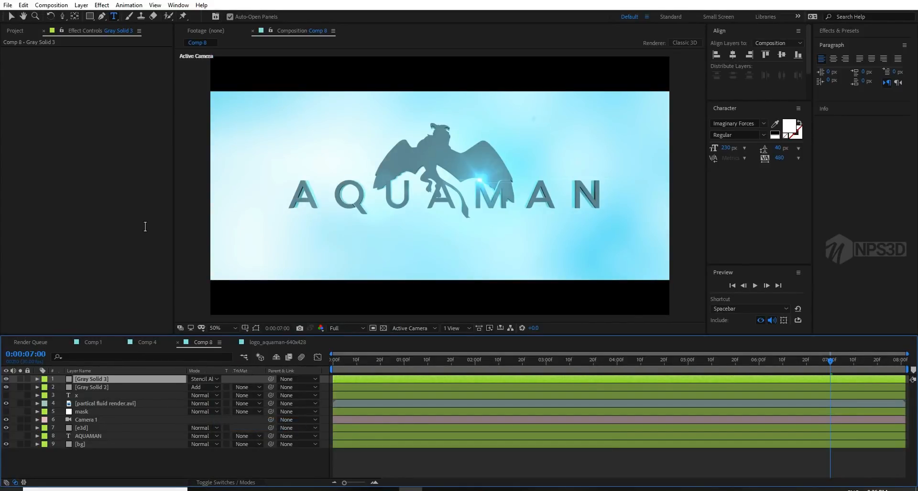
{"action": "left_click_drag", "start_coordinate": [343, 360], "coordinate": [903, 360]}
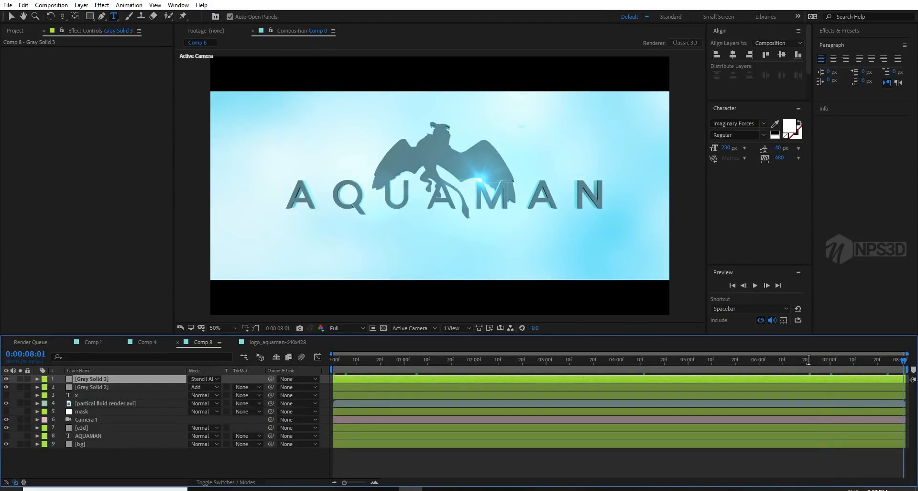
Rename the Optical Flares solid below the letterbox layer as "flare"
{"action": "key", "text": "ctrl+Down"}
{"action": "key", "text": "Return"}
{"action": "type", "text": "flare"}
{"action": "key", "text": "Return"}
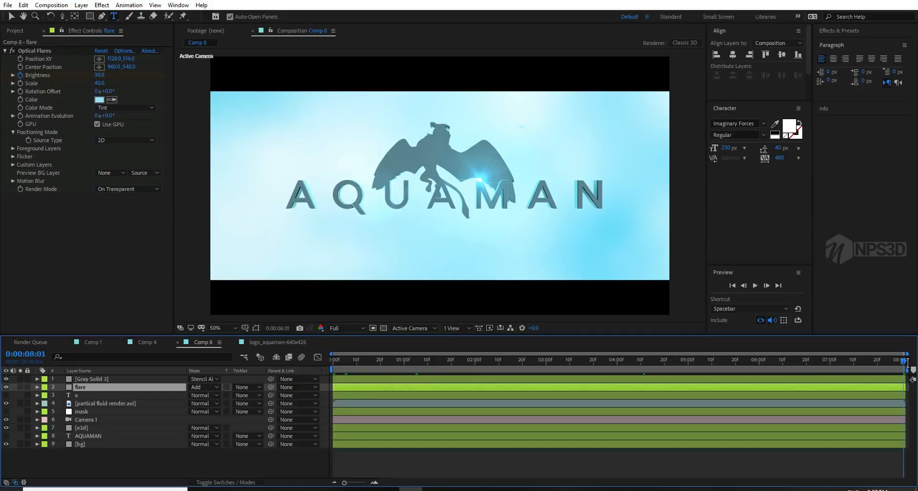
Duplicate the flare layer and place the copy's light on the winged creature's left wing
{"action": "key", "text": "ctrl+d"}
{"action": "left_click", "coordinate": [99, 59]}
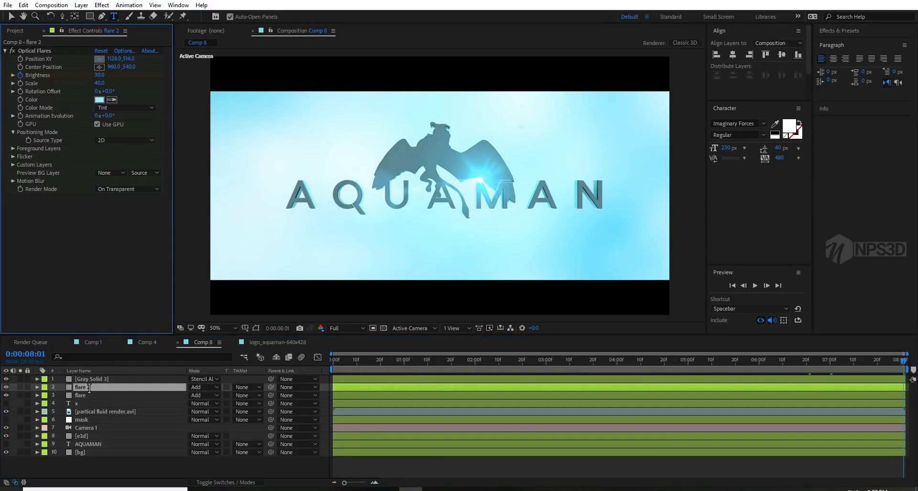
{"action": "left_click", "coordinate": [432, 126]}
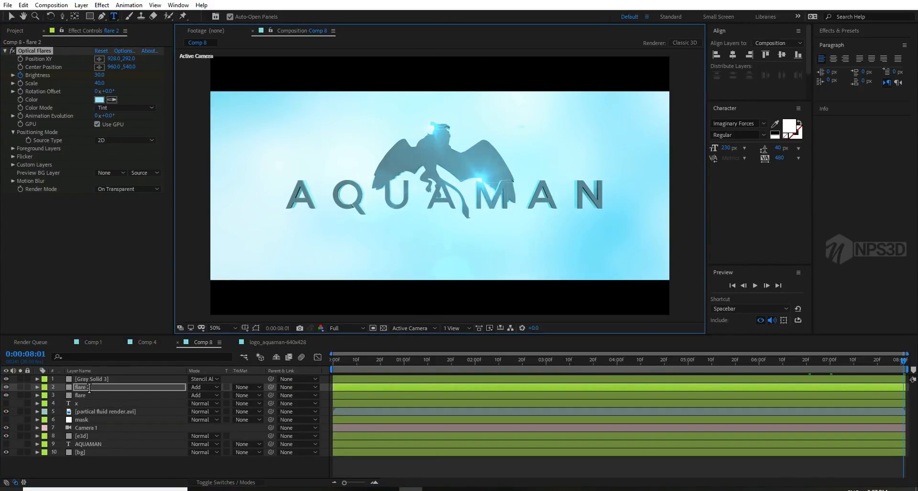
{"action": "left_click", "coordinate": [98, 58]}
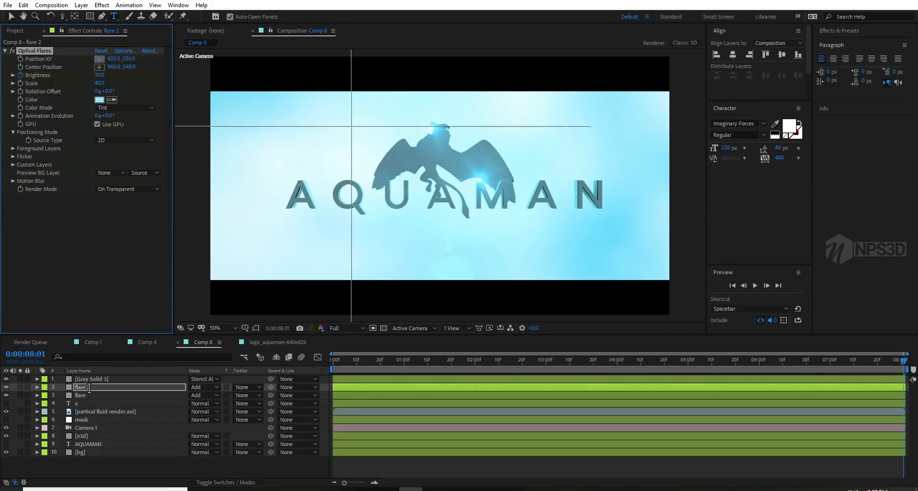
{"action": "left_click", "coordinate": [409, 145]}
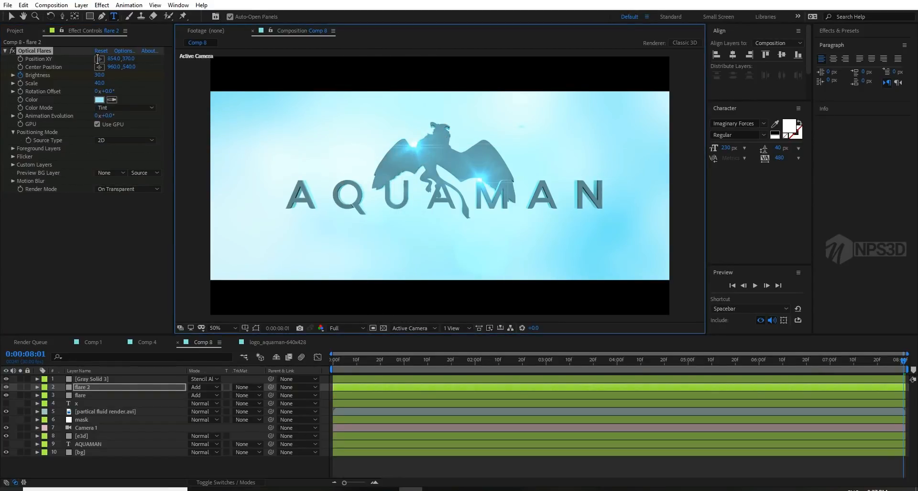
{"action": "left_click", "coordinate": [411, 144]}
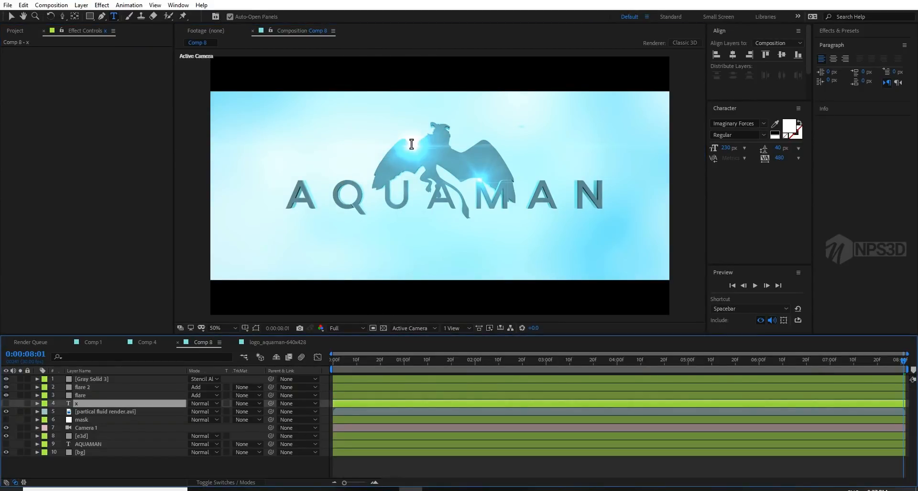
Change the symbol behind the title back to the Aquaman emblem and preview the result
{"action": "key", "text": "ctrl+z"}
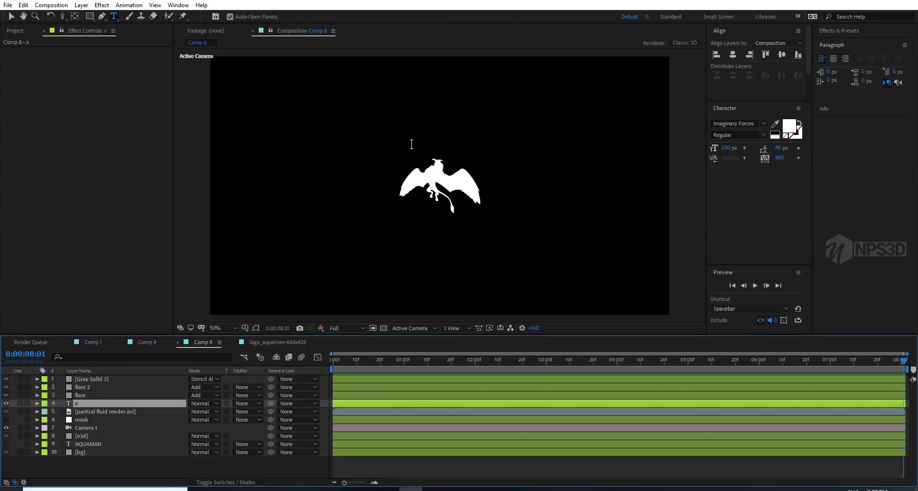
{"action": "double_click", "coordinate": [411, 144]}
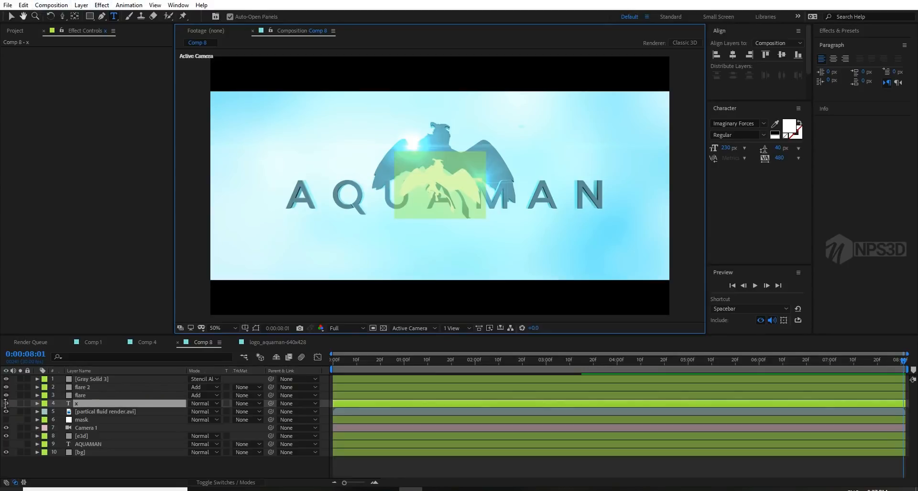
{"action": "key", "text": "v"}
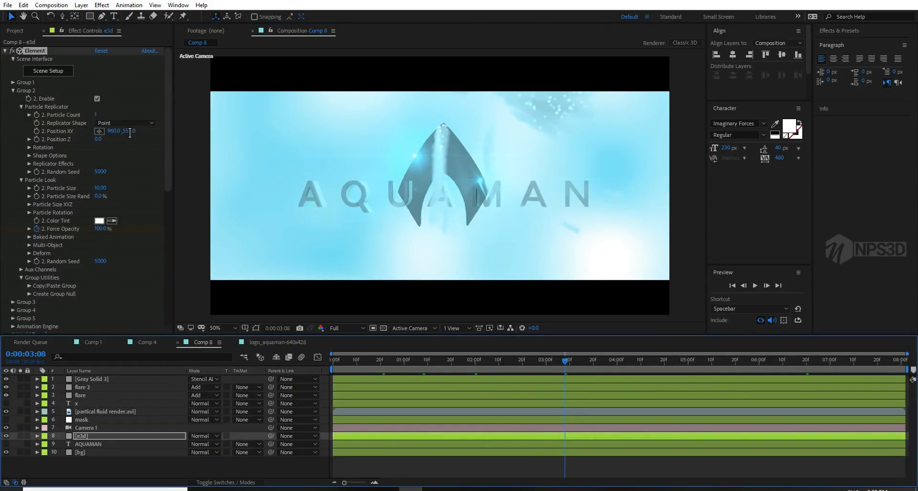
{"action": "key", "text": "space"}
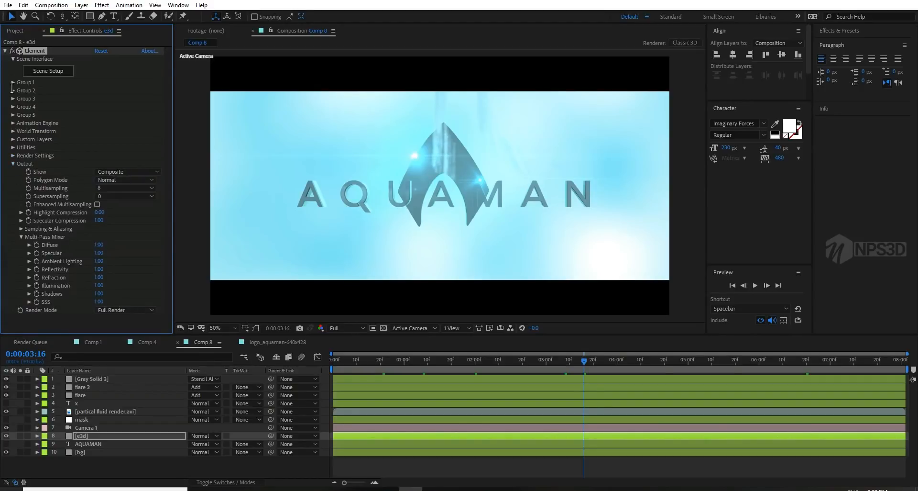
Enable Enhanced Multisampling in Element's Output settings, with Multisampling 16, Supersampling 2 and FXAA Smoothing 2
{"action": "left_click", "coordinate": [97, 204]}
{"action": "left_click", "coordinate": [126, 196]}
{"action": "left_click", "coordinate": [117, 217]}
{"action": "left_click", "coordinate": [126, 188]}
{"action": "left_click", "coordinate": [118, 251]}
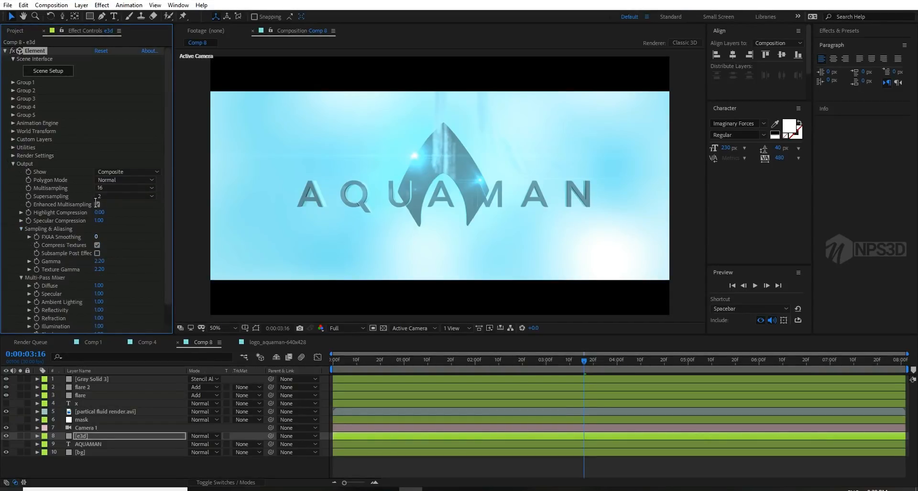
{"action": "type", "text": "2"}
{"action": "key", "text": "Return"}
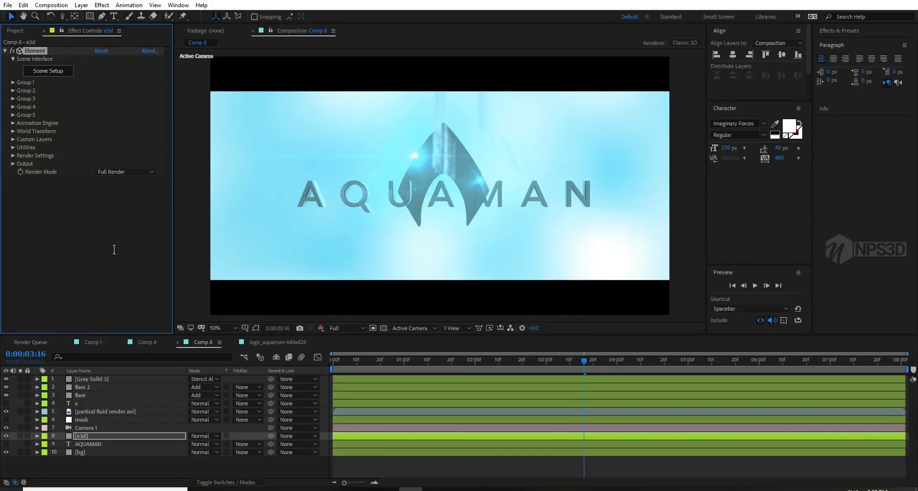
Add a new adjustment layer to Comp 8 and place it directly below the letterbox solid
{"action": "right_click", "coordinate": [58, 463]}
{"action": "mouse_move", "coordinate": [80, 358]}
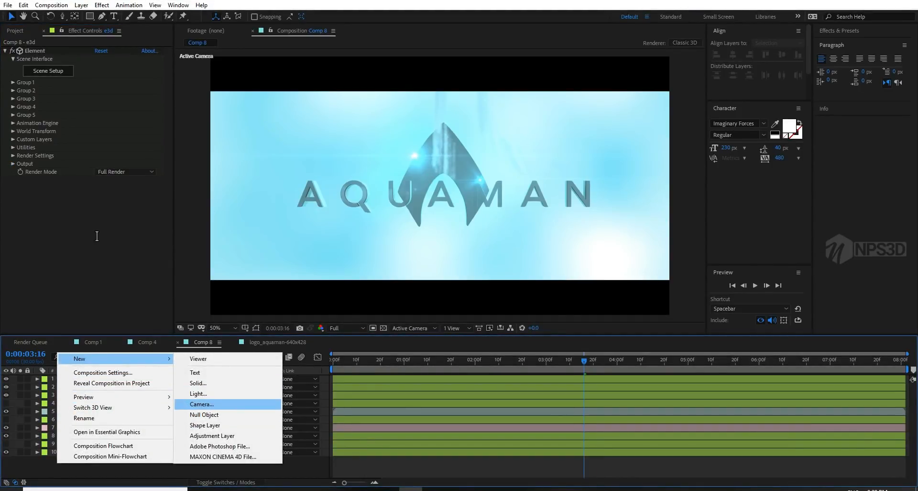
{"action": "left_click", "coordinate": [212, 435]}
{"action": "mouse_move", "coordinate": [100, 379]}
{"action": "left_mouse_down"}
{"action": "mouse_move", "coordinate": [100, 399]}
{"action": "mouse_move", "coordinate": [100, 391]}
{"action": "left_mouse_up"}
Rename the letterbox layer Gray Solid 3 as "cinematic feel"
{"action": "left_click", "coordinate": [92, 378]}
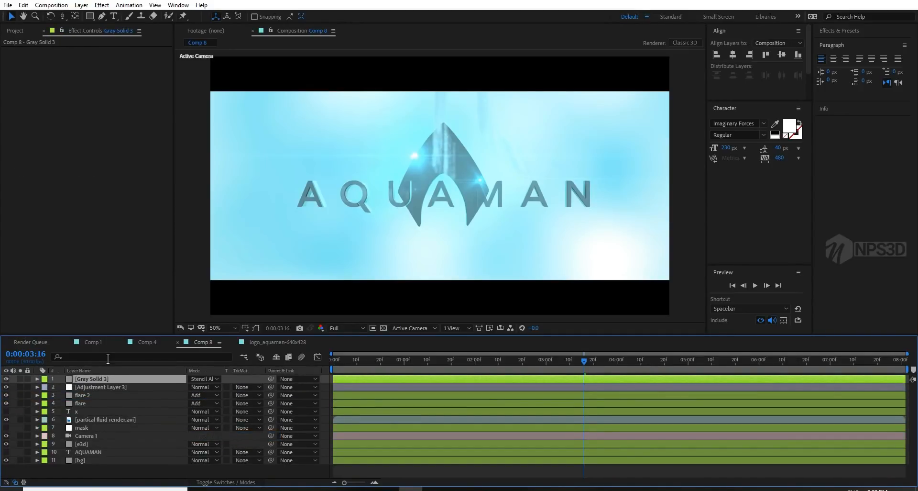
{"action": "key", "text": "Return"}
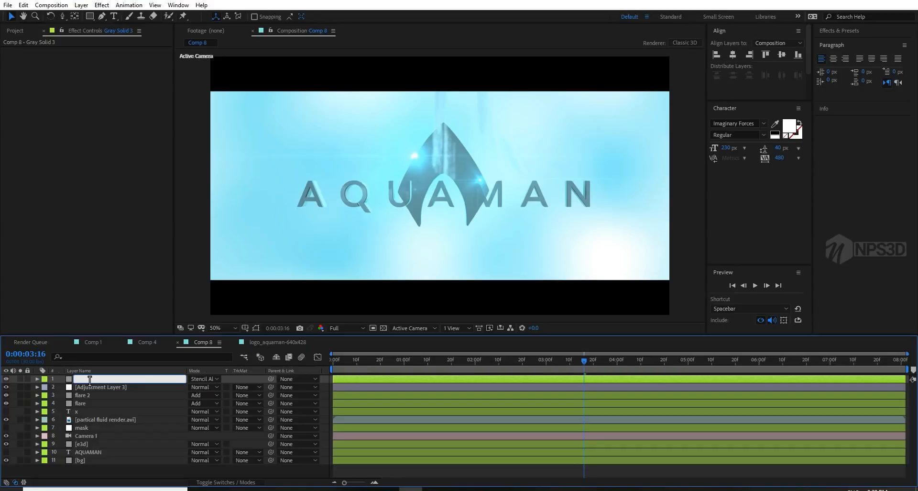
{"action": "type", "text": "cinematic feel"}
{"action": "key", "text": "Return"}
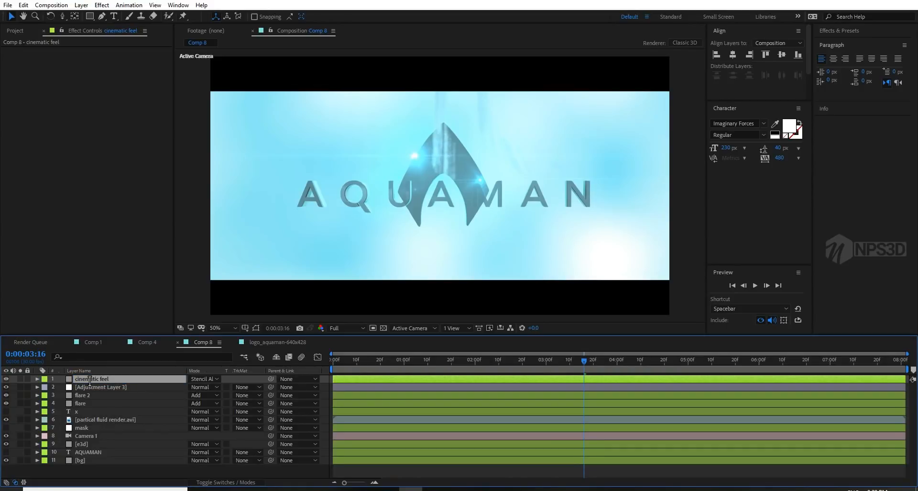
Apply the Lumetri Color effect to the adjustment layer below the "cinematic feel" layer
{"action": "key", "text": "ctrl+Down"}
{"action": "key", "text": "ctrl+space"}
{"action": "key", "text": "Escape"}
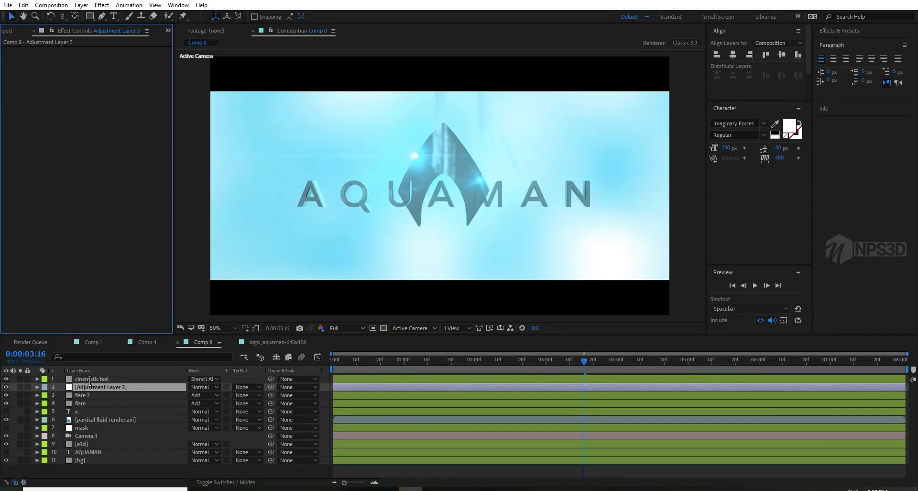
{"action": "key", "text": "ctrl+space"}
{"action": "type", "text": "lum"}
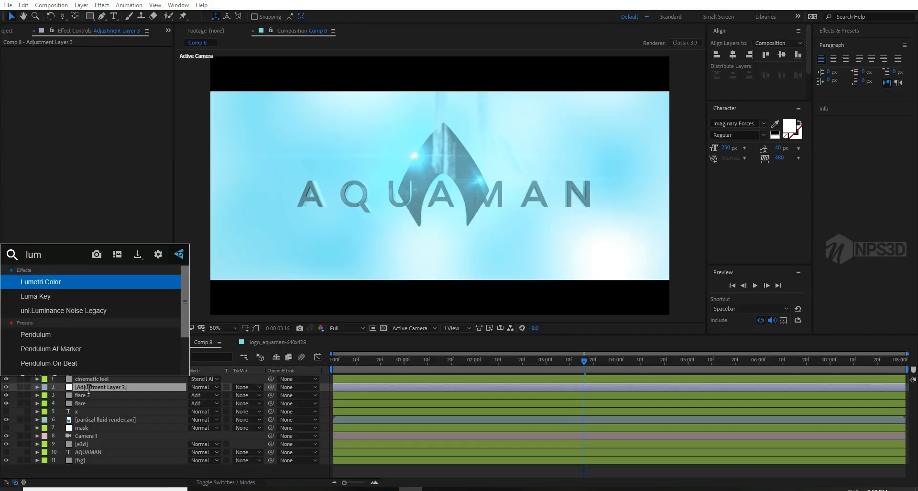
{"action": "key", "text": "Return"}
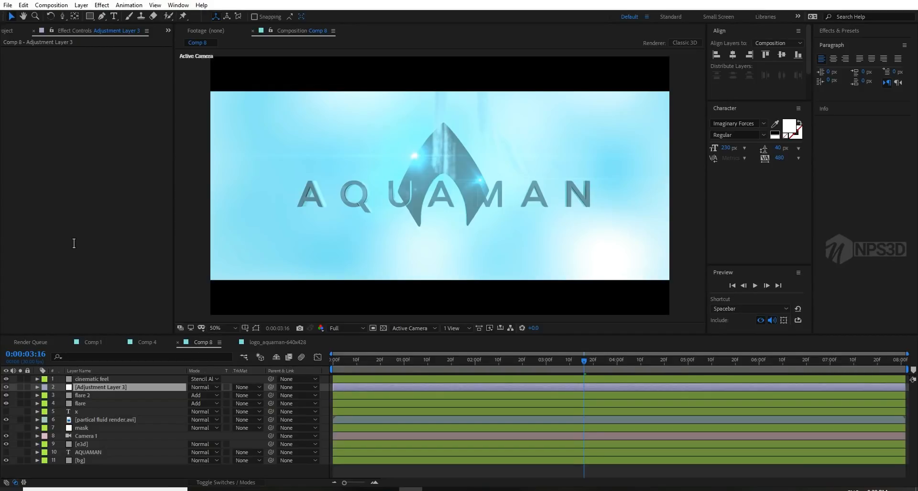
Try adjusting Faded Film in Lumetri Color's Creative adjustments
{"action": "left_click", "coordinate": [13, 75]}
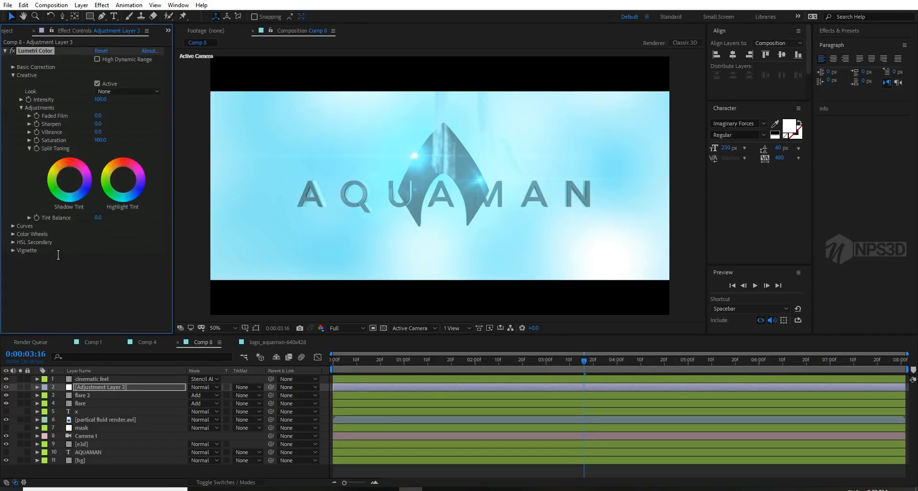
{"action": "left_click_drag", "start_coordinate": [99, 115], "coordinate": [72, 115]}
{"action": "left_click", "coordinate": [13, 75]}
Add a soft Lumetri vignette with Amount -5.0 and Roundness 94.0, raise its Midpoint, and keep it active
{"action": "left_click", "coordinate": [13, 108]}
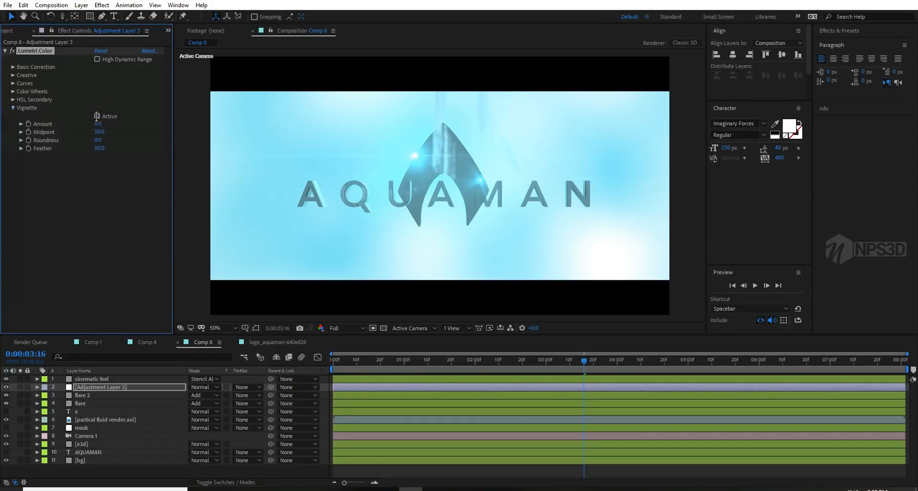
{"action": "left_click_drag", "start_coordinate": [99, 123], "coordinate": [87, 123]}
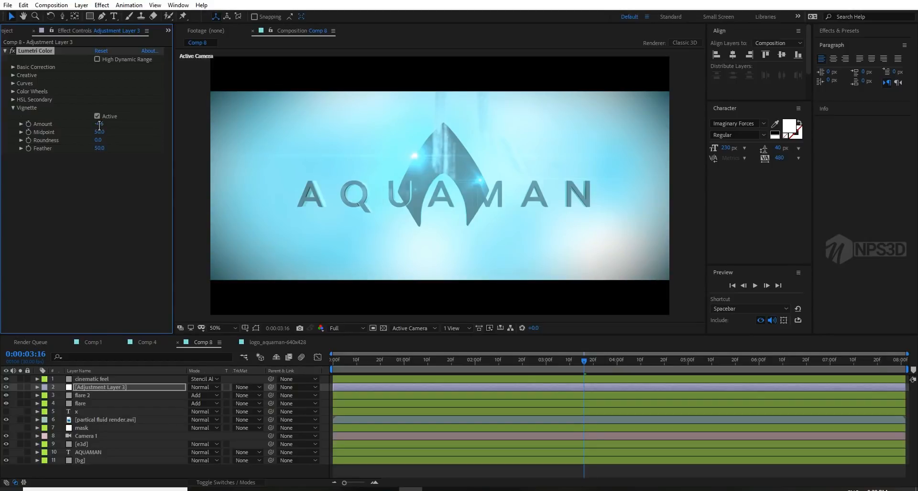
{"action": "mouse_move", "coordinate": [99, 140]}
{"action": "left_mouse_down"}
{"action": "mouse_move", "coordinate": [107, 140]}
{"action": "mouse_move", "coordinate": [99, 132]}
{"action": "left_mouse_up"}
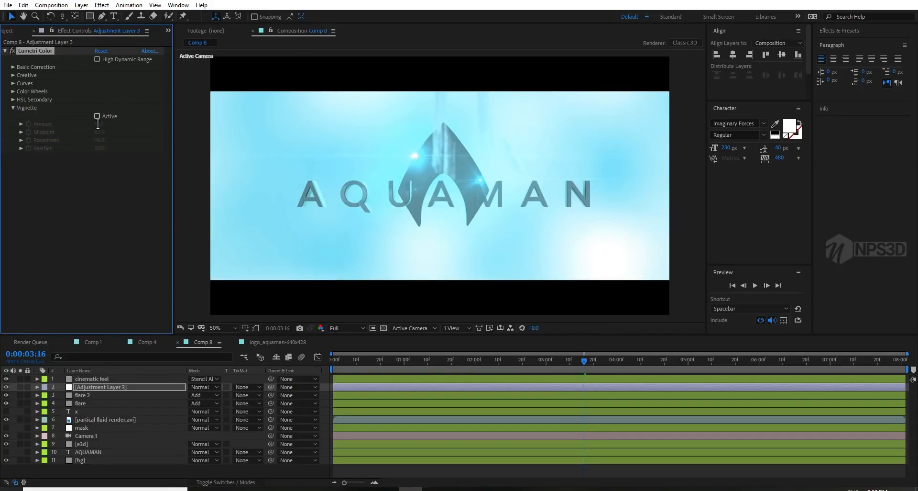
{"action": "key", "text": "ctrl+z"}
{"action": "key", "text": "ctrl+z"}
{"action": "key", "text": "ctrl+z"}
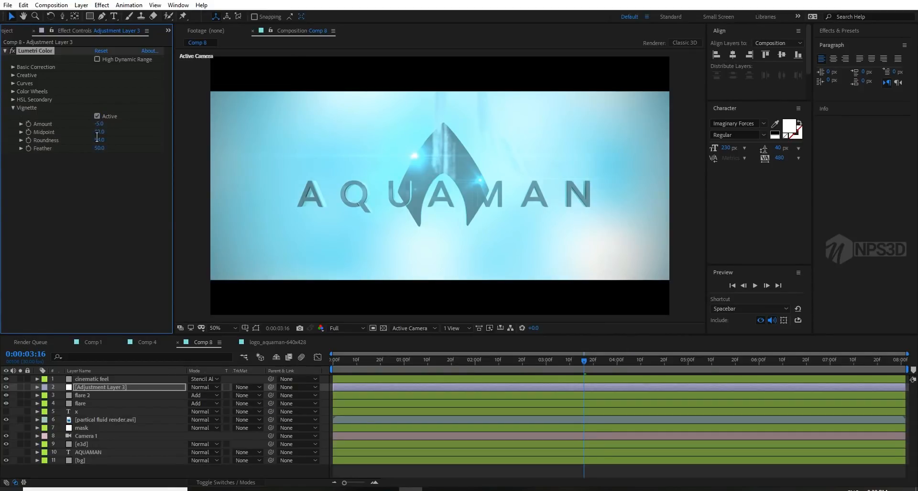
Create a second adjustment layer above the Lumetri one and apply the Curves effect to it
{"action": "right_click", "coordinate": [54, 472]}
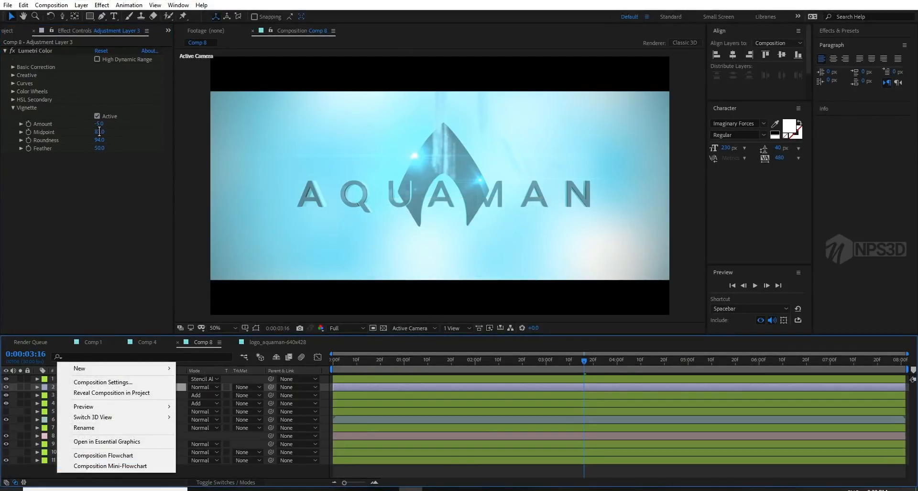
{"action": "mouse_move", "coordinate": [96, 368]}
{"action": "left_click", "coordinate": [211, 445]}
{"action": "key", "text": "ctrl+space"}
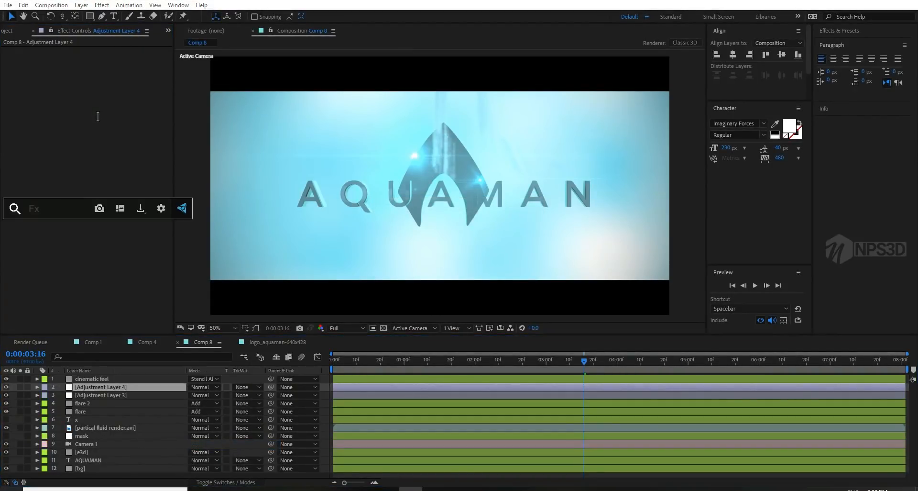
{"action": "type", "text": "cu"}
{"action": "key", "text": "Return"}
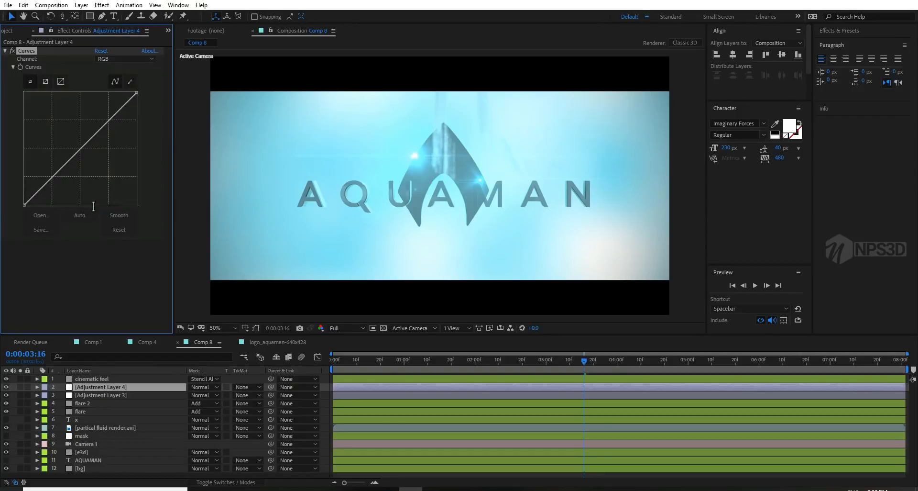
Shape the RGB curve with a lowered shadow point and a midtone point near the diagonal for more contrast
{"action": "left_click", "coordinate": [124, 58]}
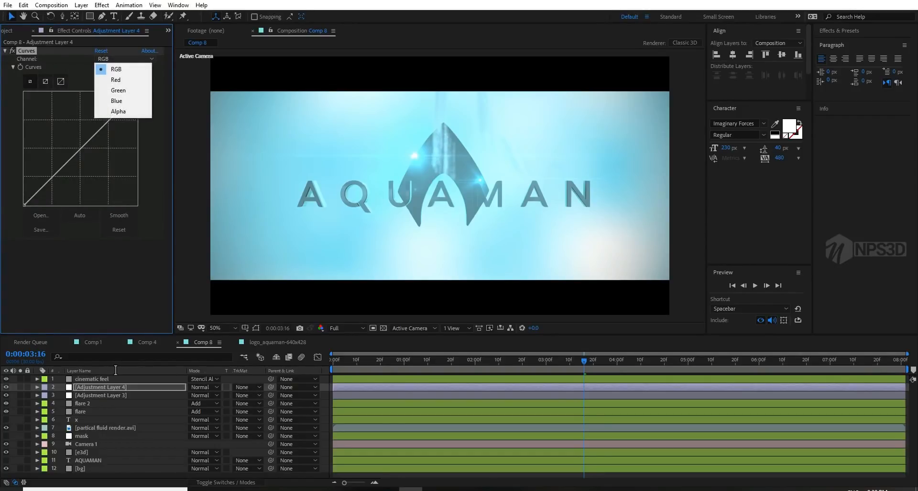
{"action": "left_click", "coordinate": [116, 69]}
{"action": "left_click_drag", "start_coordinate": [46, 183], "coordinate": [45, 189]}
{"action": "left_click_drag", "start_coordinate": [87, 150], "coordinate": [87, 143]}
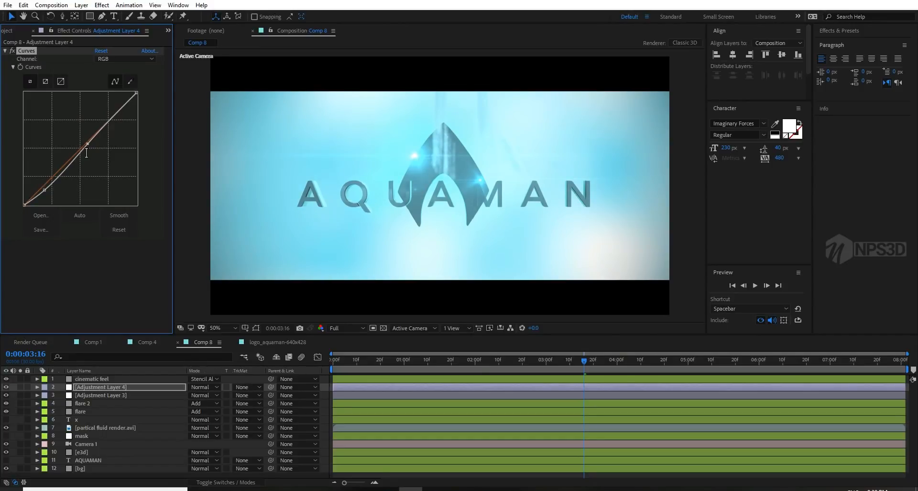
Raise the black point of the Blue channel curve slightly to tint the shadows, and save the project
{"action": "left_click", "coordinate": [125, 58]}
{"action": "left_click", "coordinate": [117, 101]}
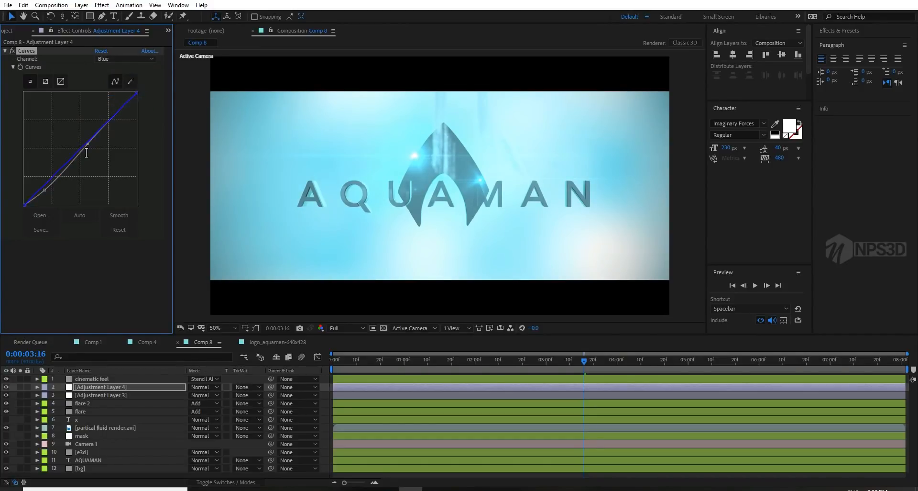
{"action": "left_click_drag", "start_coordinate": [24, 205], "coordinate": [24, 198]}
{"action": "key", "text": "ctrl+s"}
Apply the Hue/Saturation effect to the adjustment layer holding the Curves, and try a Master Saturation of -22
{"action": "key", "text": "F2"}
{"action": "key", "text": "ctrl+space"}
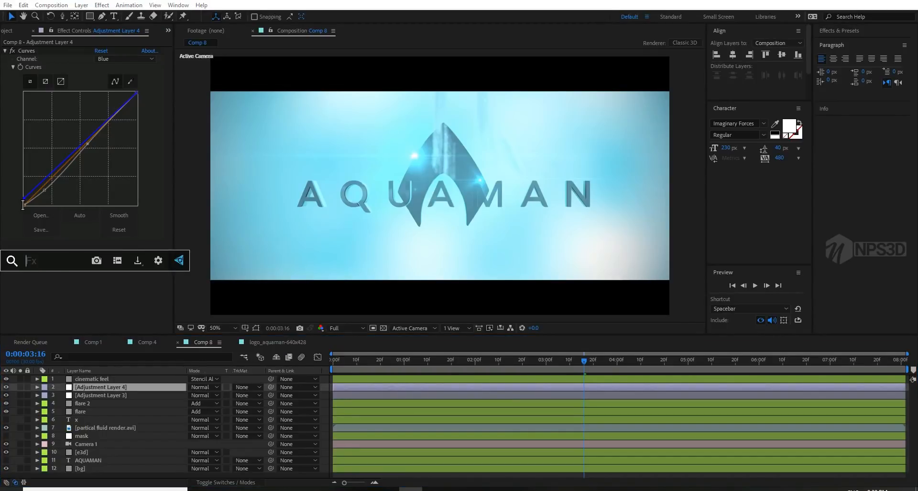
{"action": "type", "text": "t"}
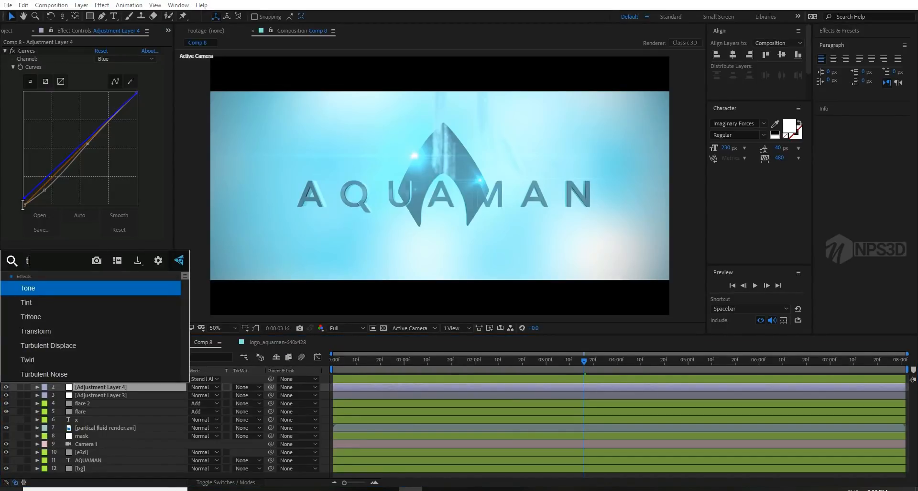
{"action": "key", "text": "BackSpace"}
{"action": "type", "text": "hu"}
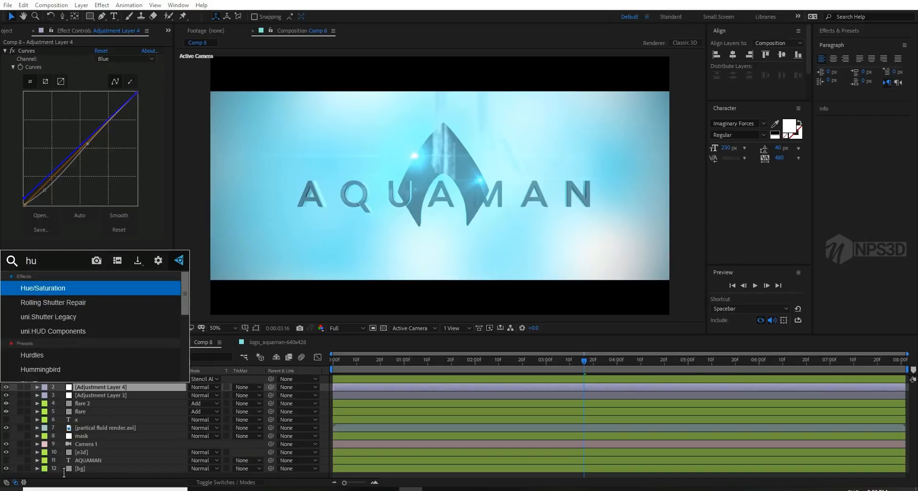
{"action": "key", "text": "Return"}
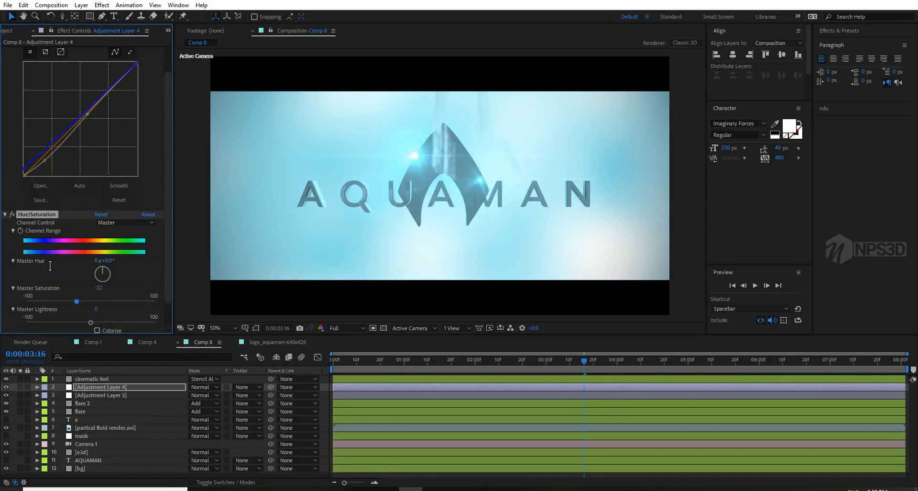
Undo the Master Saturation reduction, fine-tune the saturation around its default, and save the project
{"action": "key", "text": "ctrl+z"}
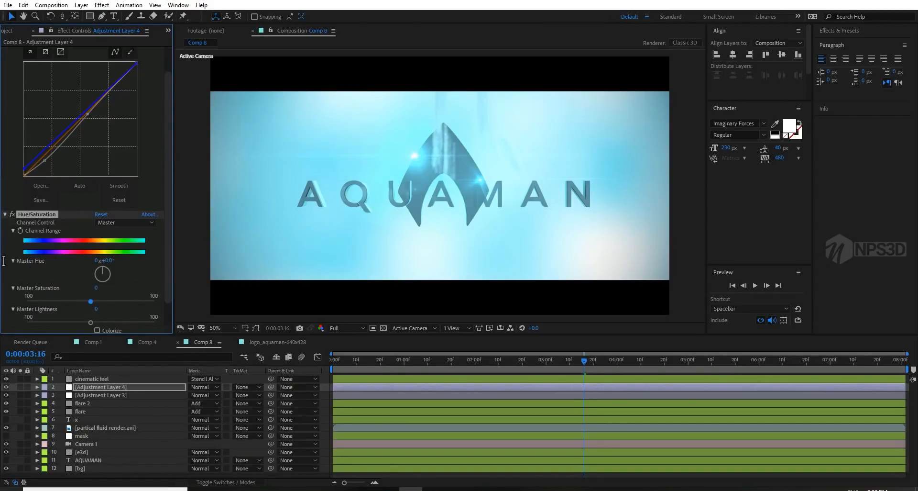
{"action": "mouse_move", "coordinate": [90, 302]}
{"action": "left_mouse_down"}
{"action": "mouse_move", "coordinate": [98, 301]}
{"action": "mouse_move", "coordinate": [90, 301]}
{"action": "left_mouse_up"}
{"action": "left_click", "coordinate": [90, 299]}
{"action": "key", "text": "ctrl+s"}
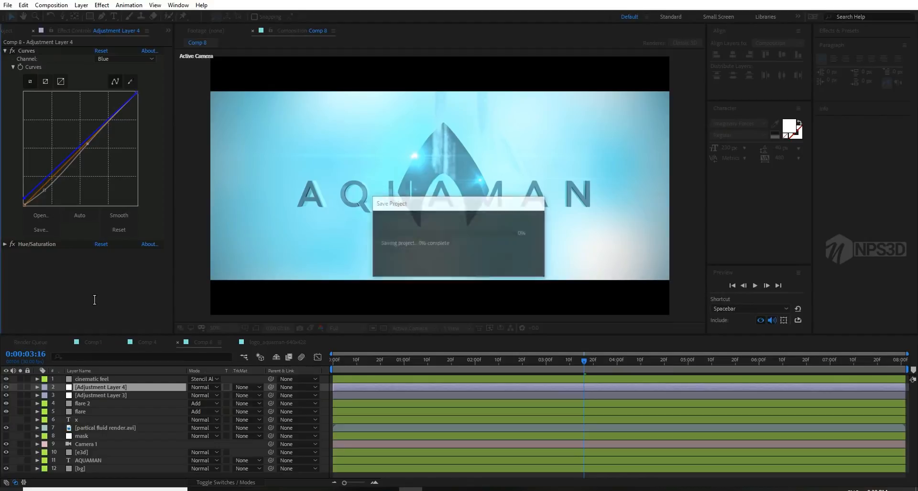
Preview the colour-graded title animation from the first frame and stop at 0:00:06:19
{"action": "key", "text": "space"}
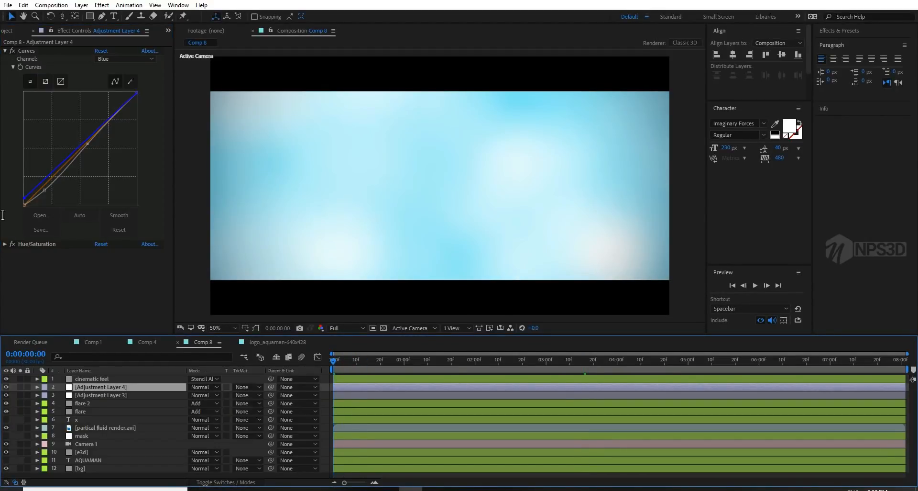
{"action": "key", "text": "space"}
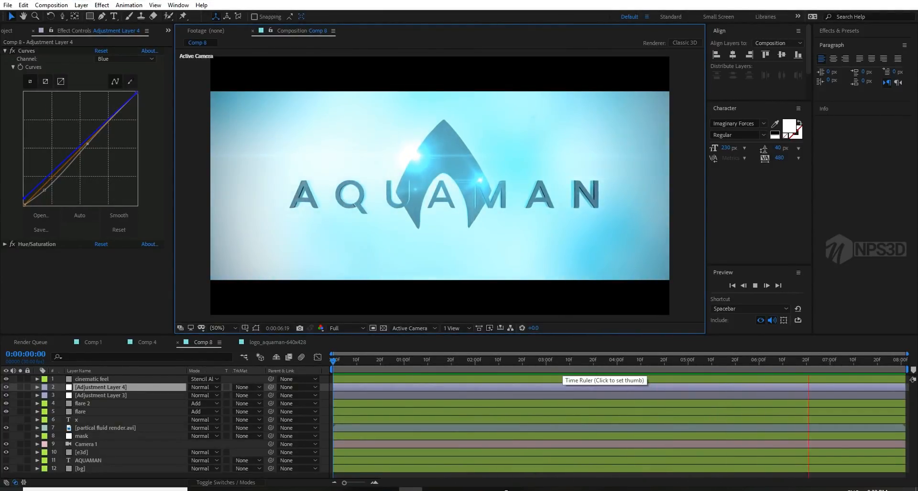
{"action": "left_click_drag", "start_coordinate": [564, 362], "coordinate": [723, 362]}
{"action": "key", "text": "space"}
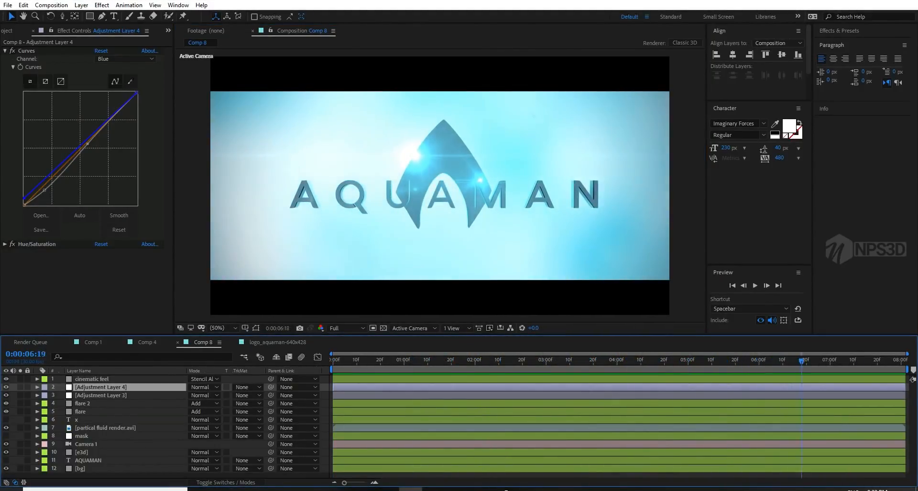